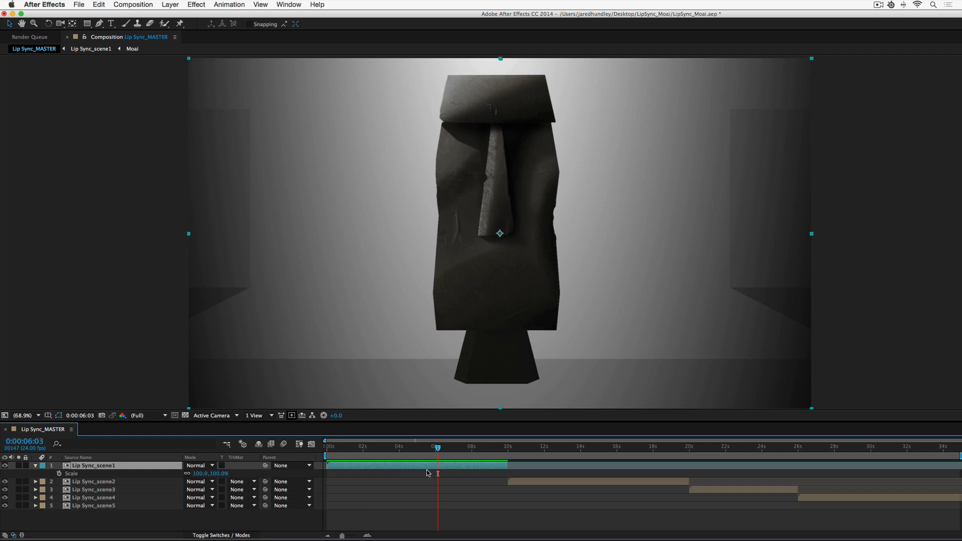
Open the Lip Sync_scene1 composition from the master timeline.
double_click(378, 465)
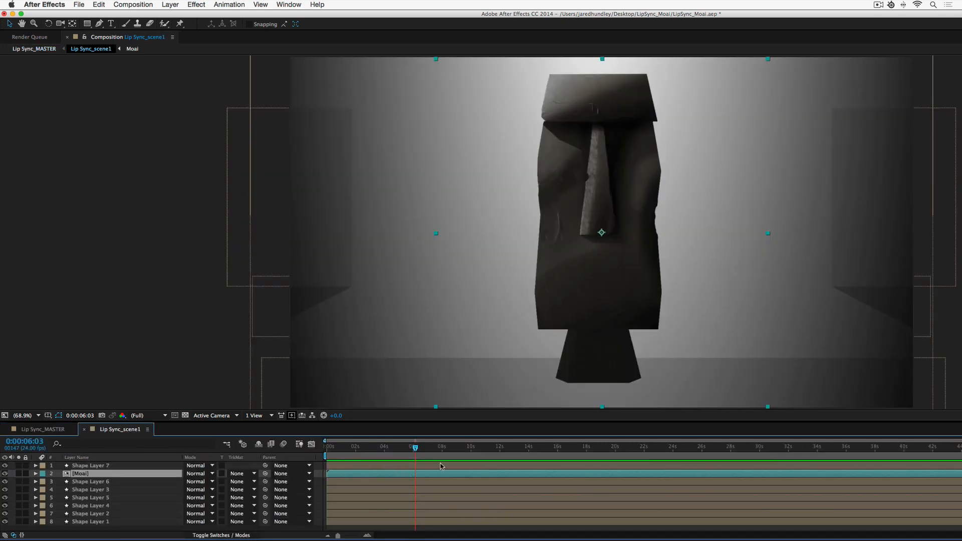
left_click_drag(606, 297, 599, 299)
key("super+z")
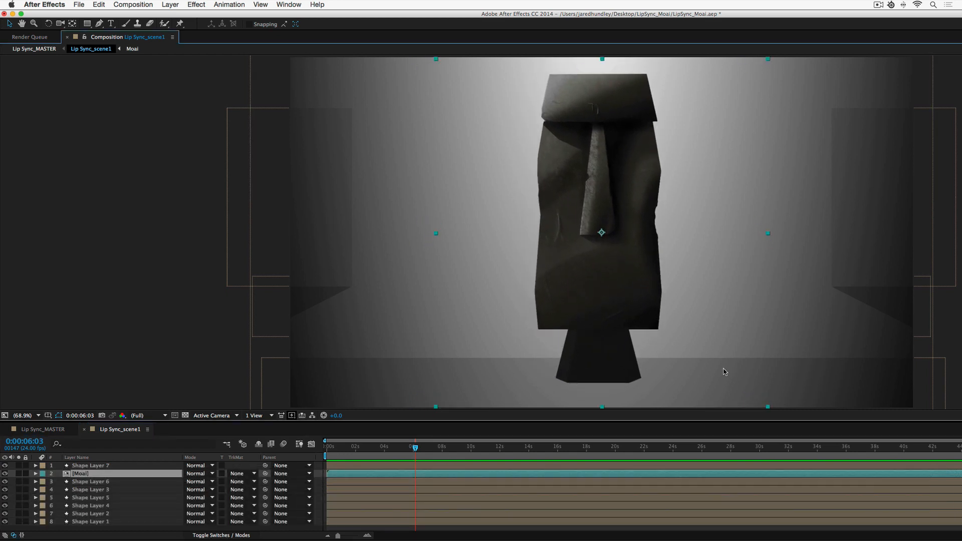
Open the nested Moai composition from the Lip Sync_scene1 timeline.
double_click(413, 475)
left_click_drag(610, 358, 615, 371)
key("super+z")
left_click_drag(606, 284, 628, 287)
key("super+z")
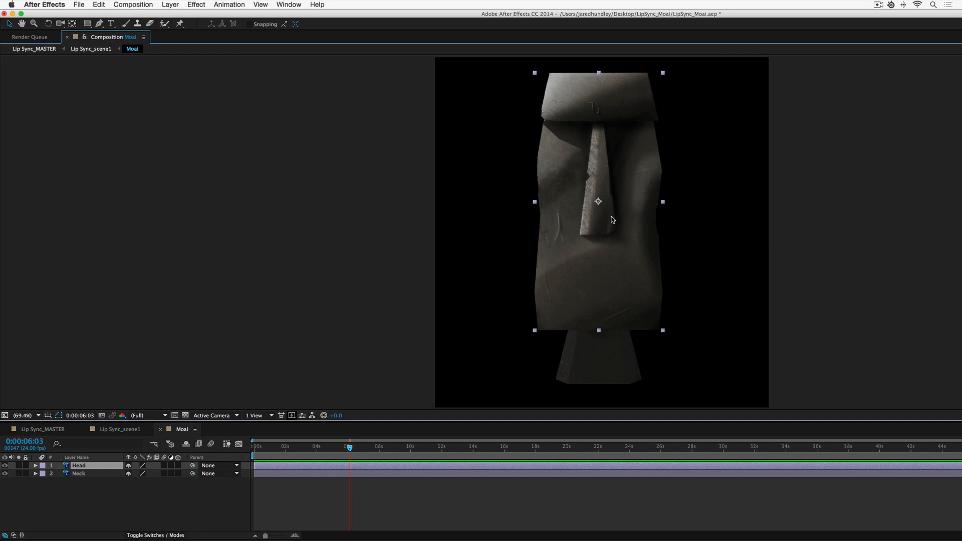
Switch to Photoshop and check the Moai_Mouths document's image size, then close the dialog.
key("super+Tab")
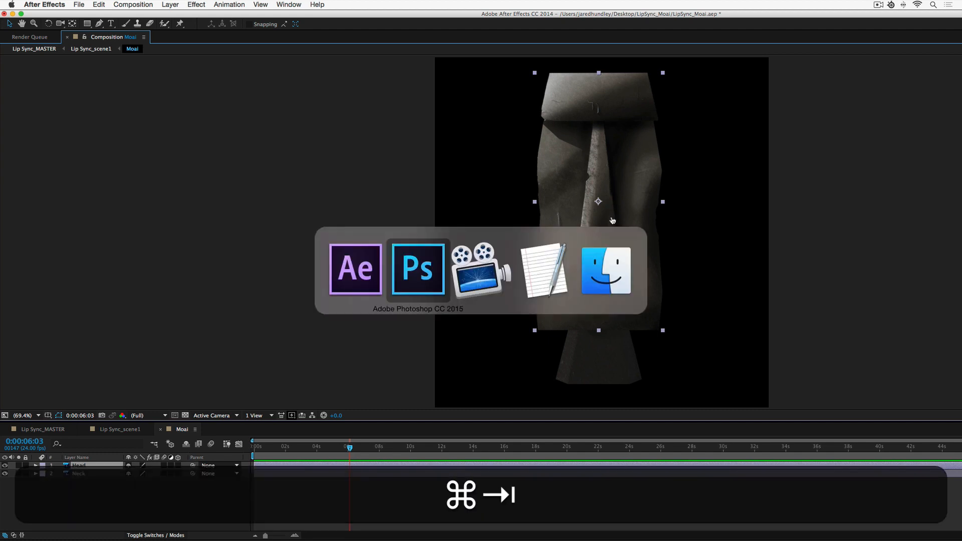
key("alt+super+i")
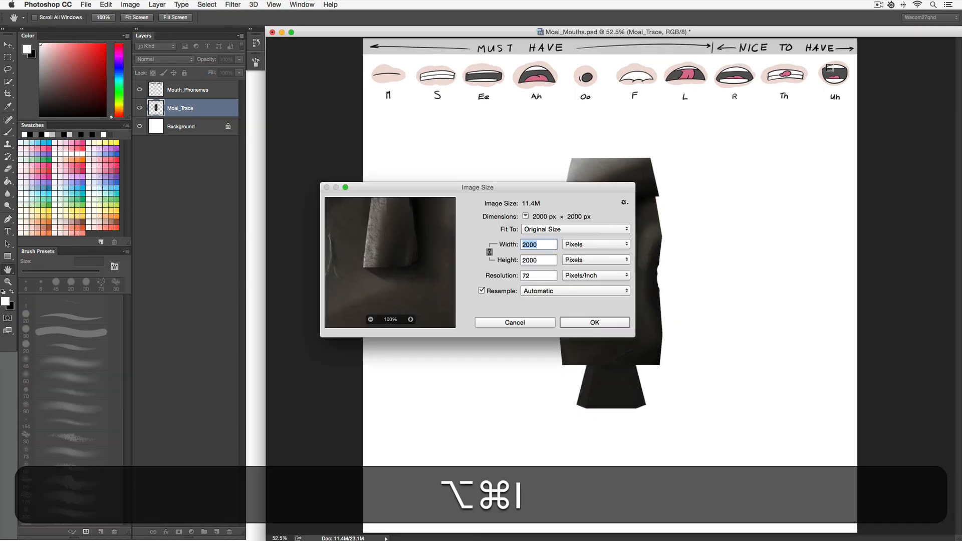
key("Tab")
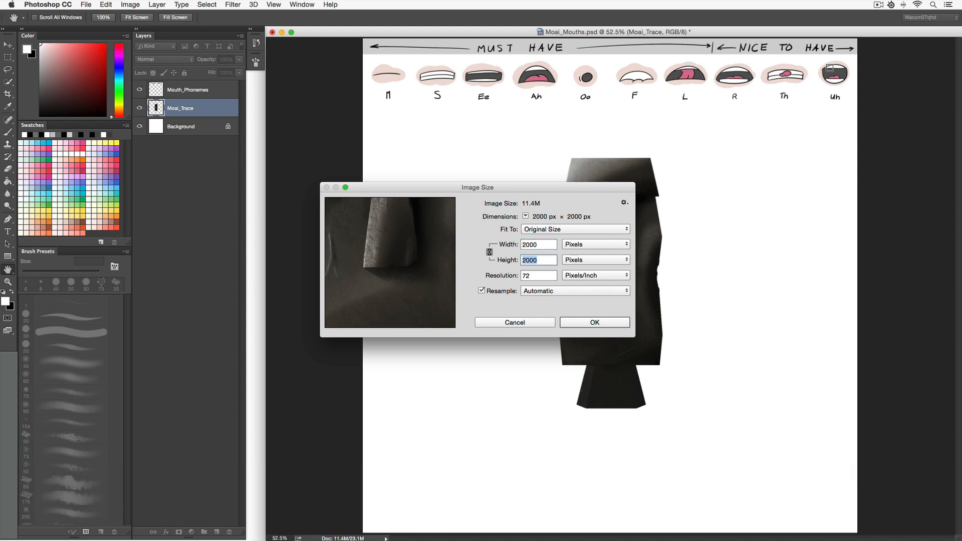
key("Return")
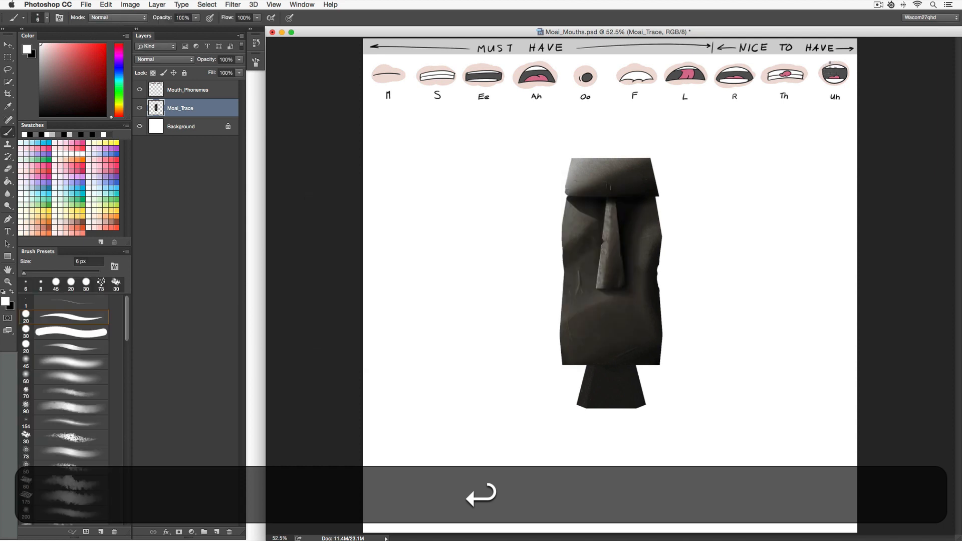
On the Moai_Trace layer, brush a white dashed rectangle marking the mouth area on the statue's lower face.
left_click(217, 90)
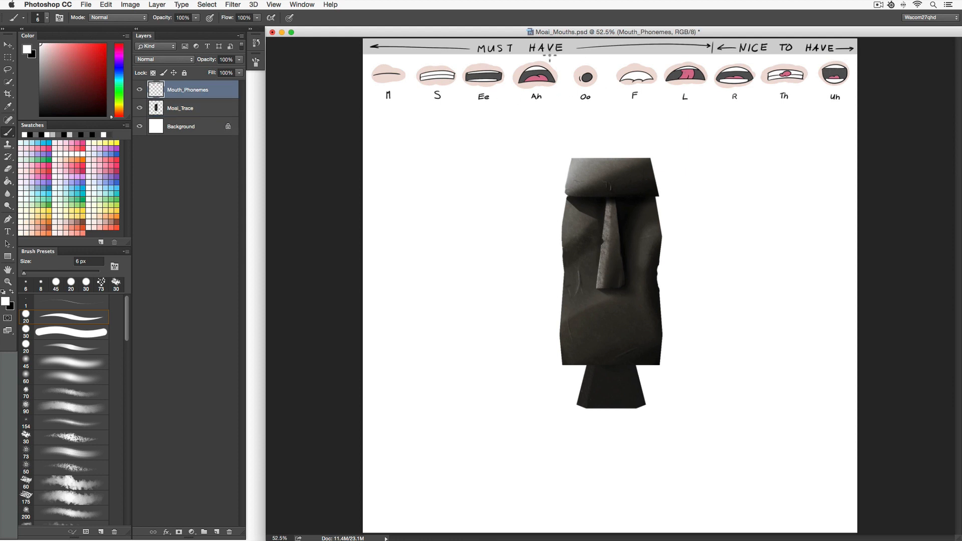
left_click(210, 114)
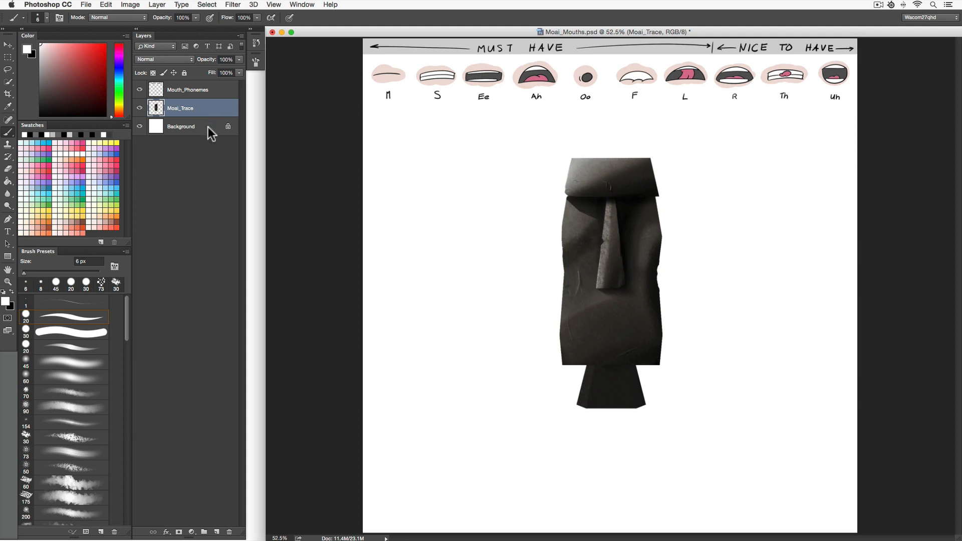
left_click(212, 129)
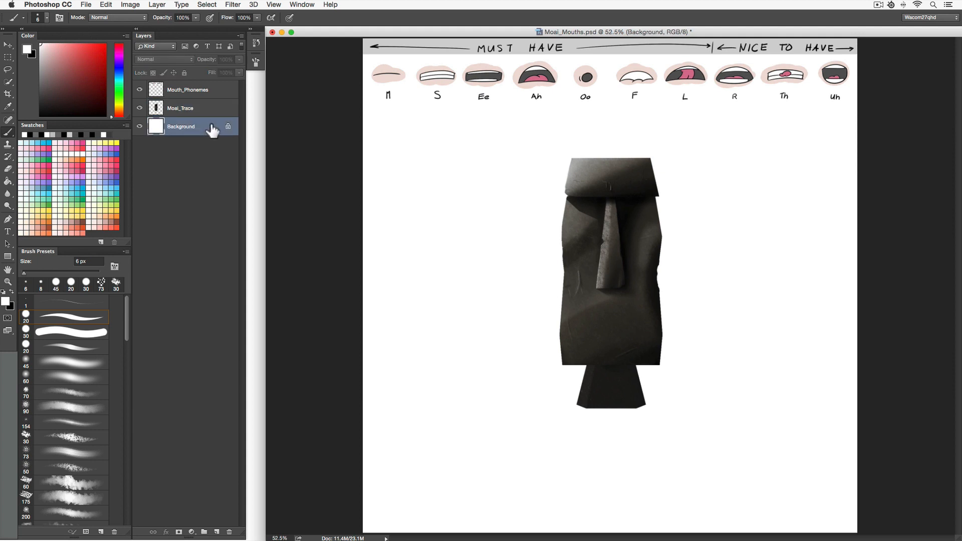
left_click(218, 110)
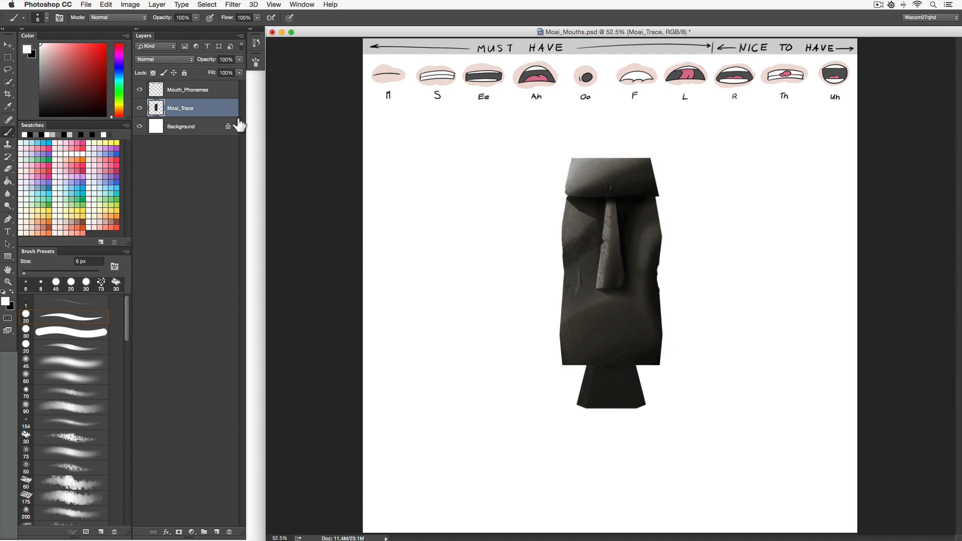
key("z")
left_click_drag(623, 333, 665, 338)
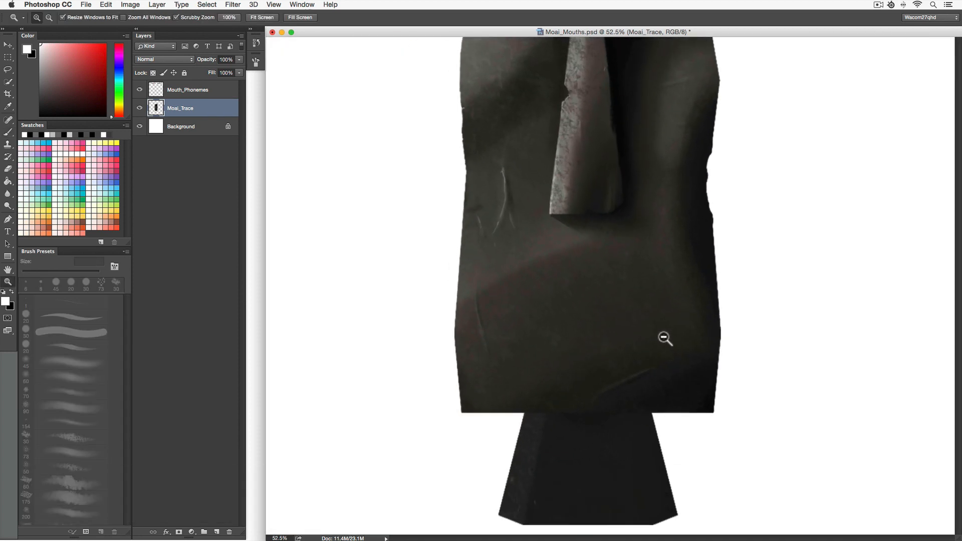
key("b")
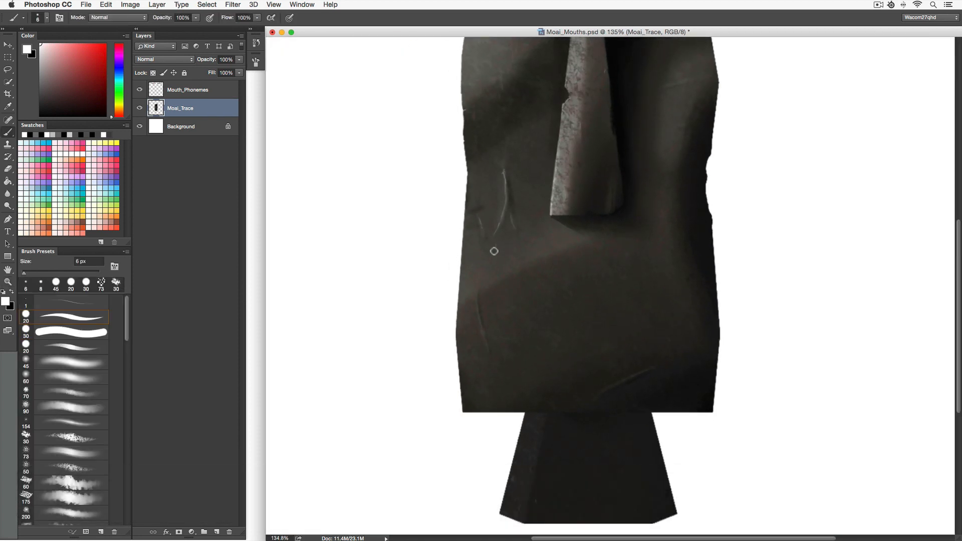
left_click_drag(555, 246, 645, 245)
mouse_move(696, 291)
left_mouse_down()
mouse_move(700, 388)
mouse_move(658, 378)
mouse_move(484, 375)
left_mouse_up()
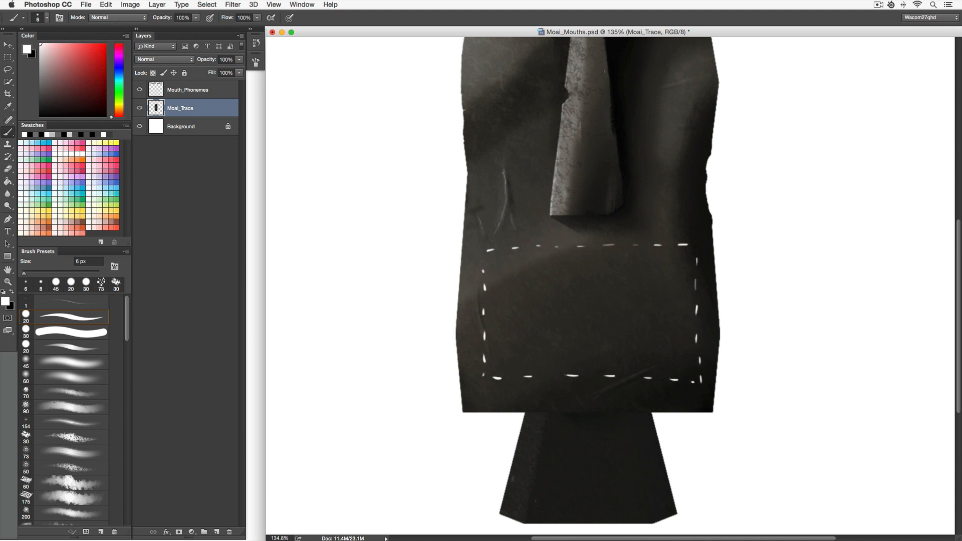
Set the Moai_Trace layer's opacity to 35%.
key("super+minus")
key("super+minus")
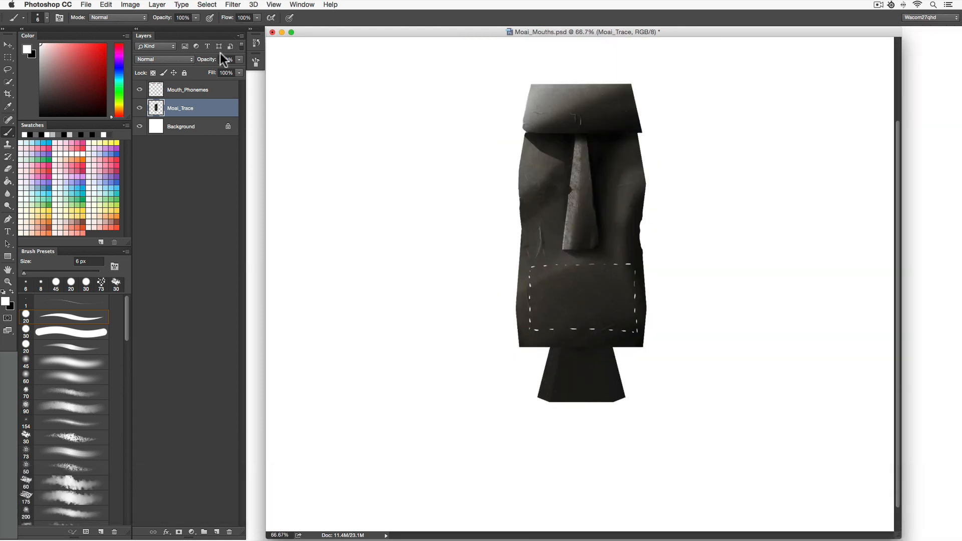
key("v")
key("3")
key("5")
key("Return")
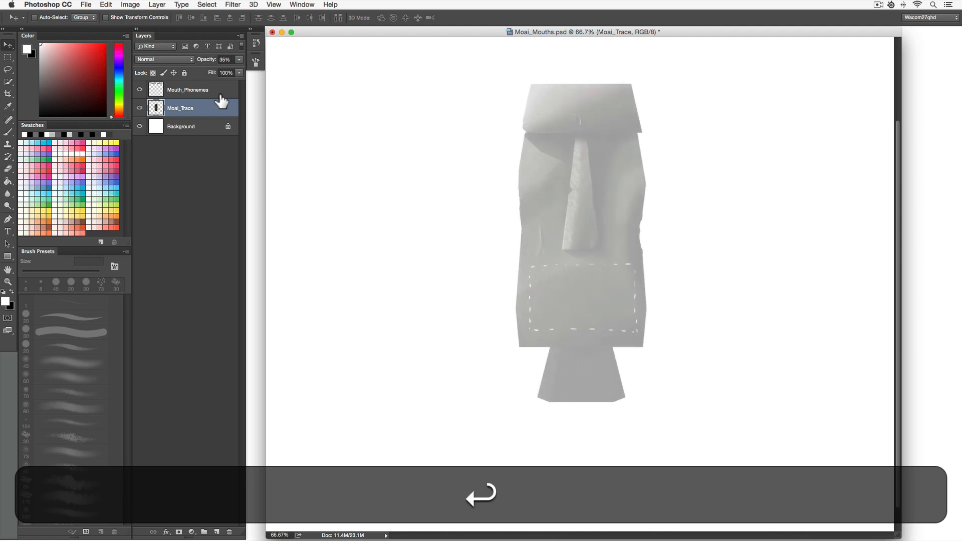
Move the mouth phonemes chart down so it sits just above the statue's mouth area.
key("super+minus")
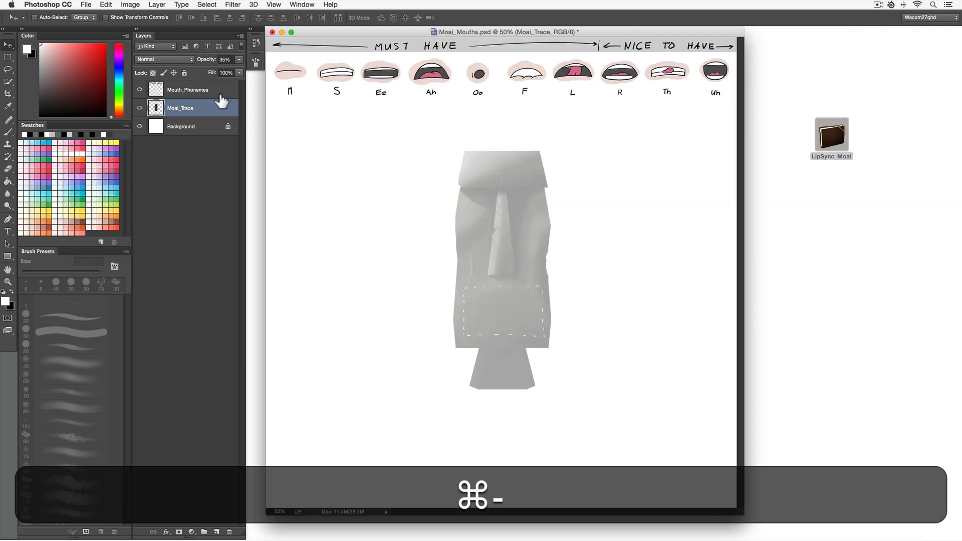
left_click_drag(304, 74, 513, 243)
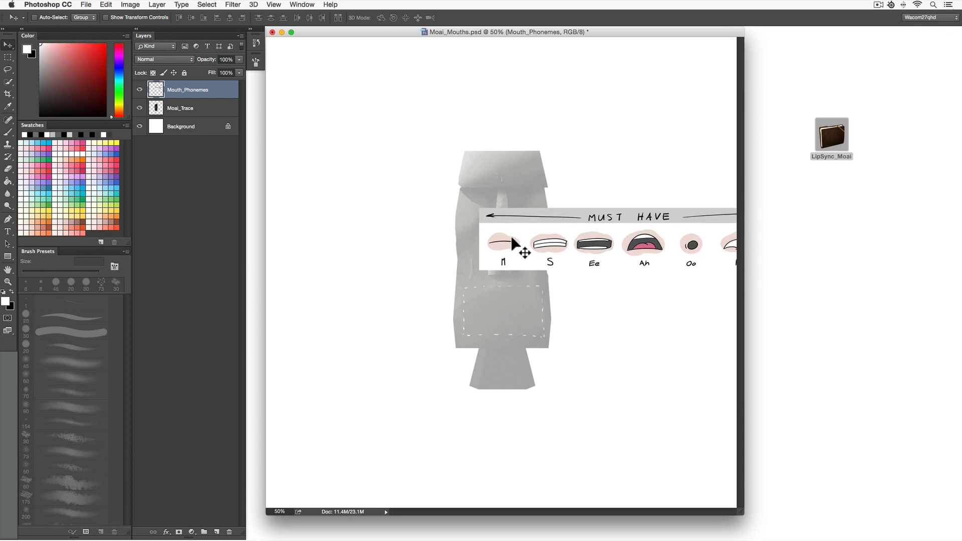
key("z")
left_click_drag(506, 328, 542, 356)
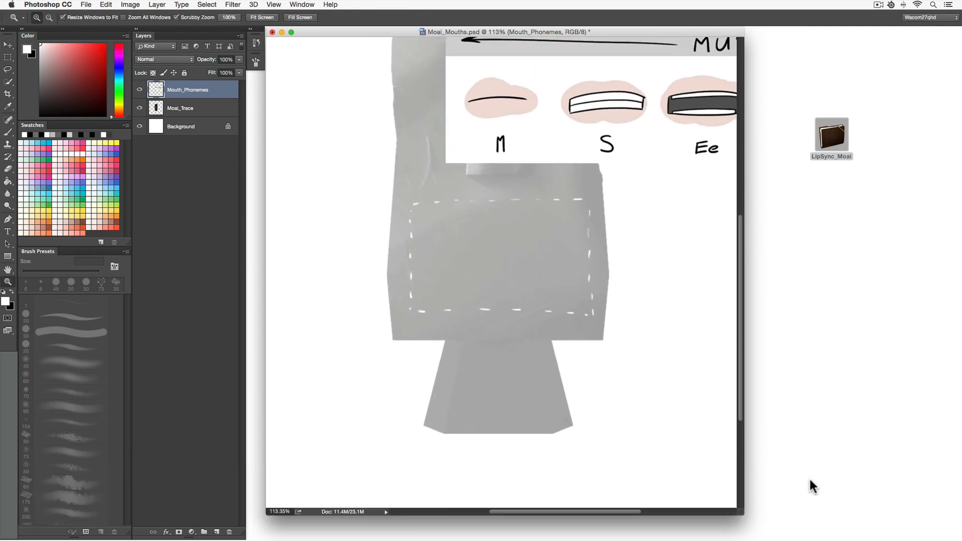
left_click_drag(740, 511, 933, 534)
Switch to the Brush with black as foreground, add a new layer and name it sketch.
key("b")
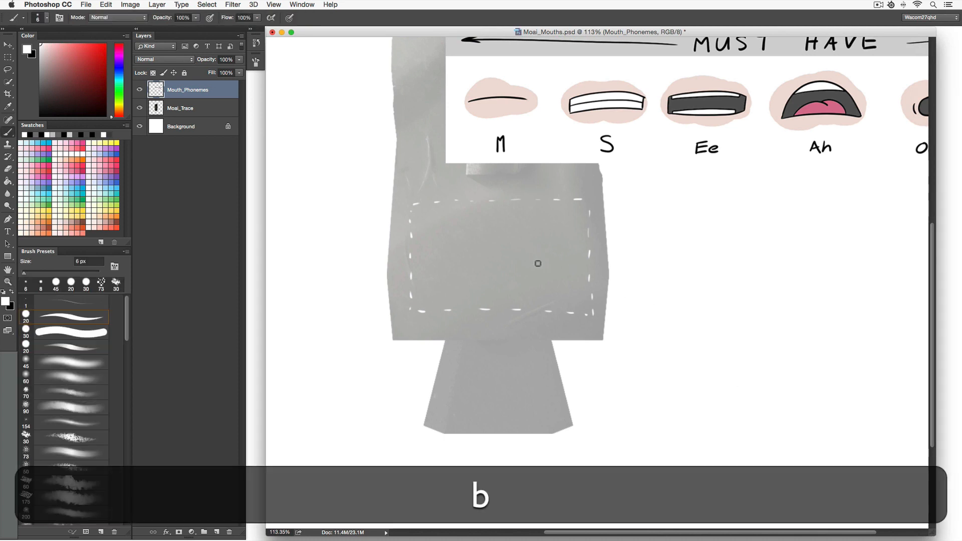
key("x")
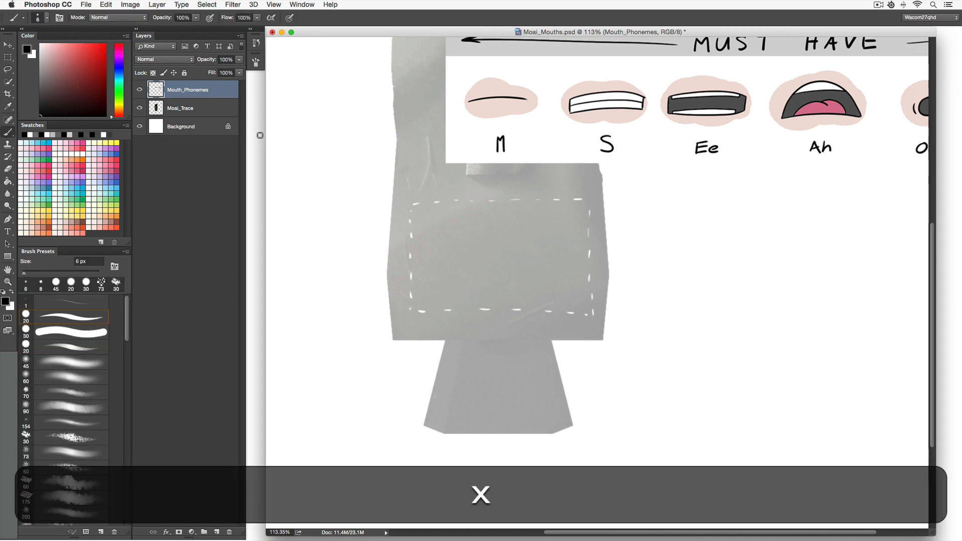
left_click(216, 531)
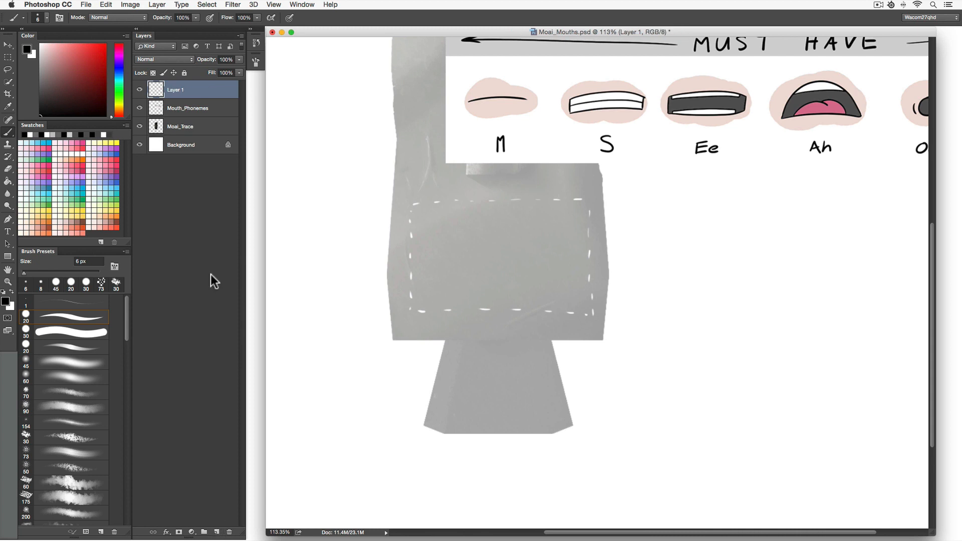
double_click(176, 89)
type("Sketch")
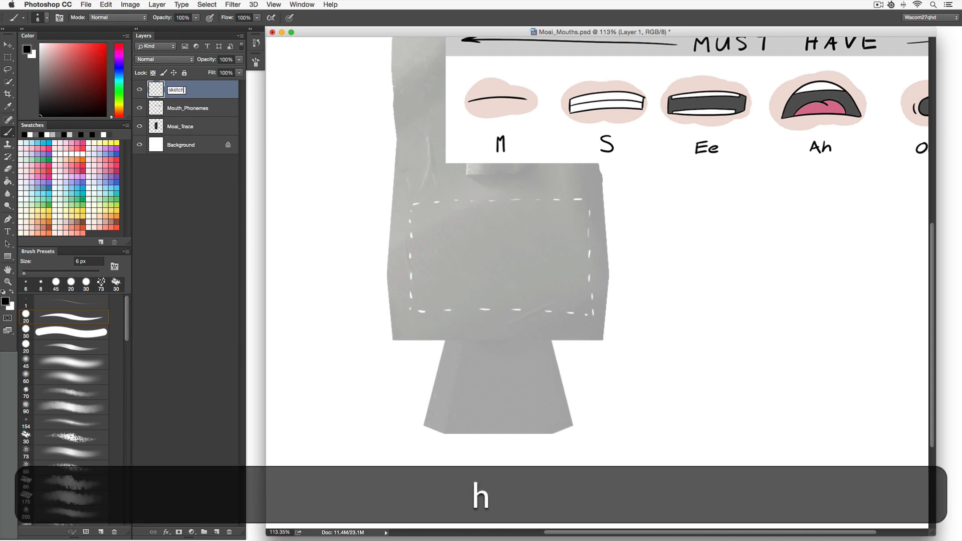
key("Return")
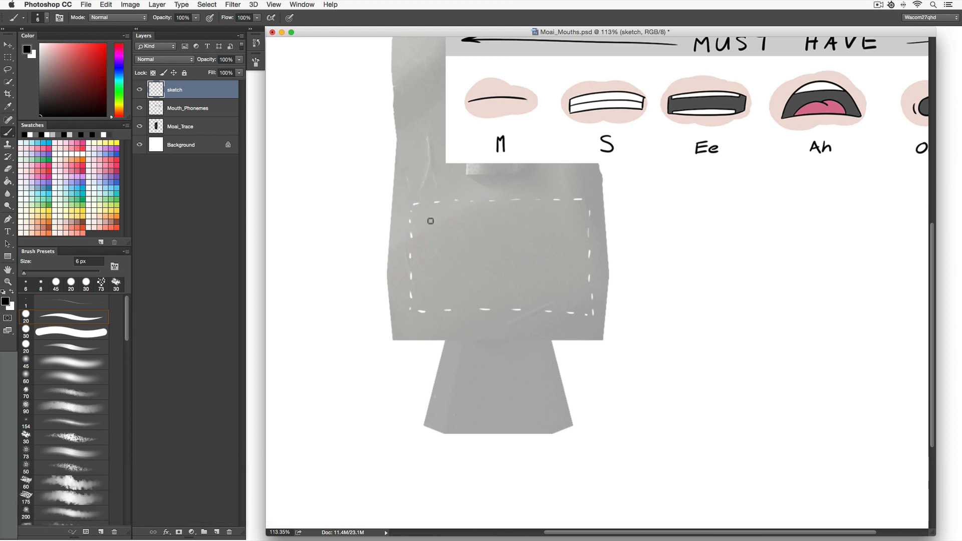
Sketch the M mouth shape as a curved line across the top of the dashed mouth area.
mouse_move(414, 227)
left_mouse_down()
mouse_move(507, 210)
mouse_move(577, 224)
left_mouse_up()
mouse_move(577, 219)
left_mouse_down()
mouse_move(417, 227)
mouse_move(513, 212)
mouse_move(584, 230)
mouse_move(557, 215)
mouse_move(462, 211)
mouse_move(415, 229)
left_mouse_up()
mouse_move(415, 228)
left_mouse_down()
mouse_move(501, 213)
mouse_move(585, 229)
mouse_move(416, 226)
left_mouse_up()
key("space")
left_click_drag(559, 251, 548, 291)
key("v")
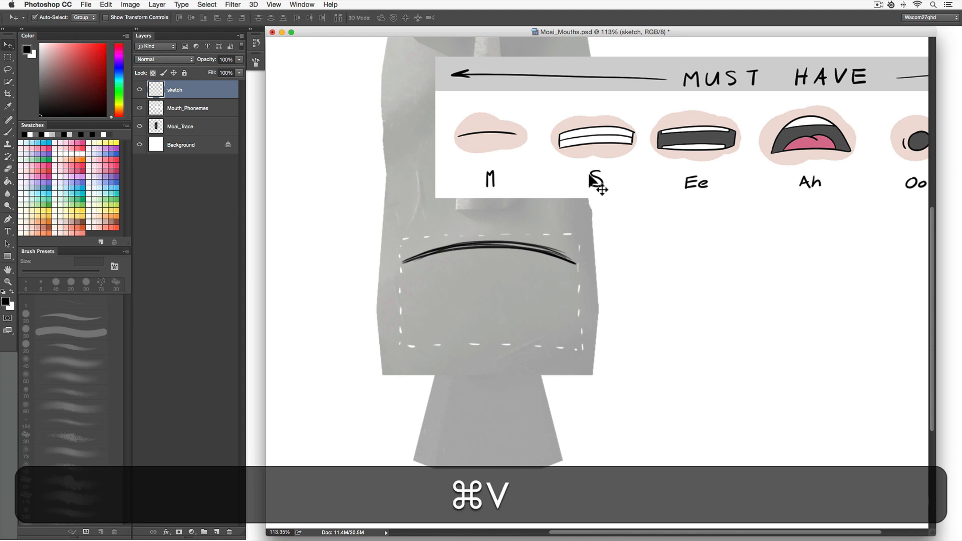
Reposition the mouth phonemes chart further left above the statue.
left_click(580, 164, "super")
left_click_drag(580, 164, 724, 172)
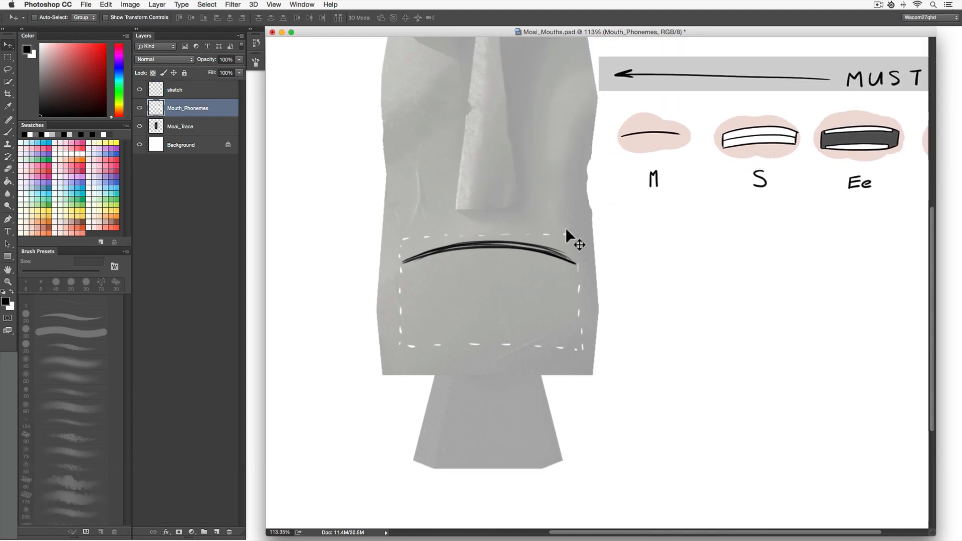
left_click_drag(726, 153, 476, 148)
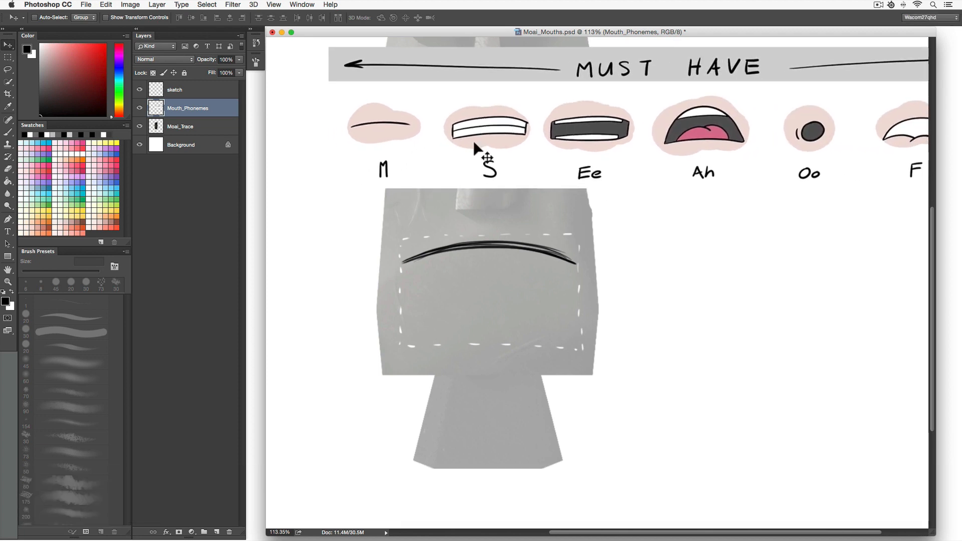
Move the M mouth sketch off to the left of the statue.
left_click(216, 90)
key("b")
key("super+z")
mouse_move(481, 387)
left_mouse_down()
mouse_move(482, 365)
mouse_move(497, 386)
mouse_move(521, 367)
mouse_move(345, 362)
left_mouse_up()
key("v")
key("b")
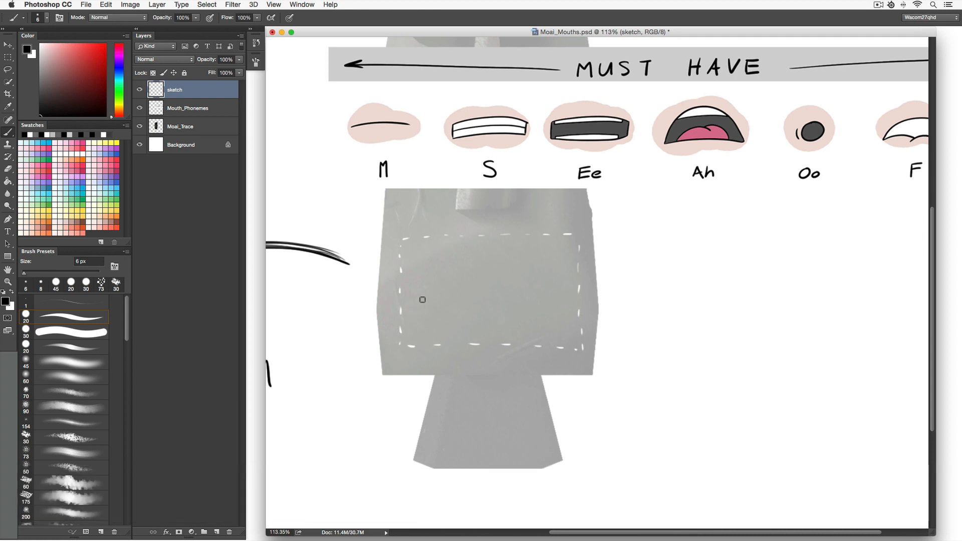
Draw the S mouth shape as a closed teeth outline in the mouth area and letter S below it.
mouse_move(405, 256)
left_mouse_down()
mouse_move(545, 246)
mouse_move(492, 242)
mouse_move(577, 256)
mouse_move(507, 242)
mouse_move(395, 256)
mouse_move(401, 303)
mouse_move(489, 290)
left_mouse_up()
left_click_drag(401, 303, 579, 299)
left_click_drag(577, 253, 579, 299)
left_click_drag(407, 303, 581, 299)
mouse_move(401, 281)
left_mouse_down()
mouse_move(464, 270)
mouse_move(582, 279)
mouse_move(400, 282)
mouse_move(567, 275)
mouse_move(411, 281)
left_mouse_up()
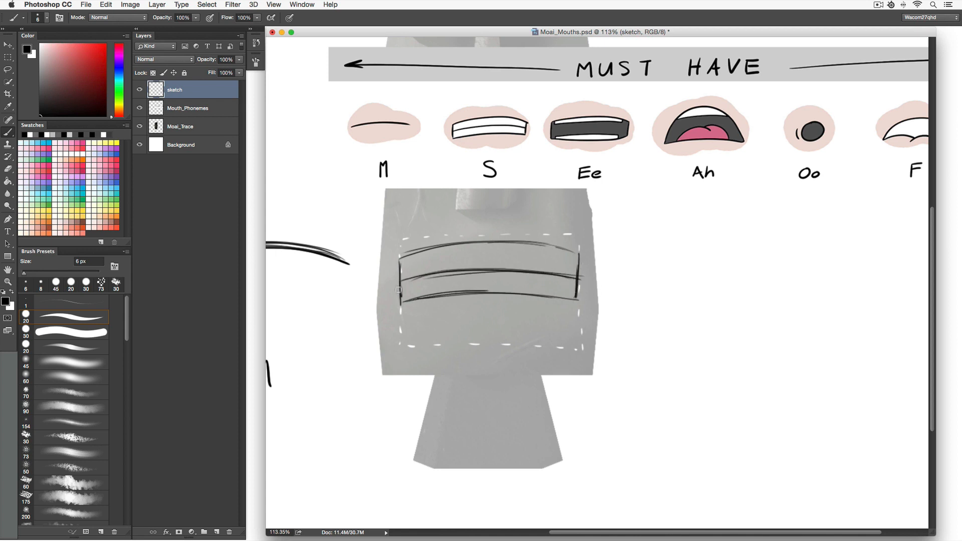
left_click_drag(482, 370, 477, 383)
Shift the S mouth sketch aside to the left of the statue.
key("v")
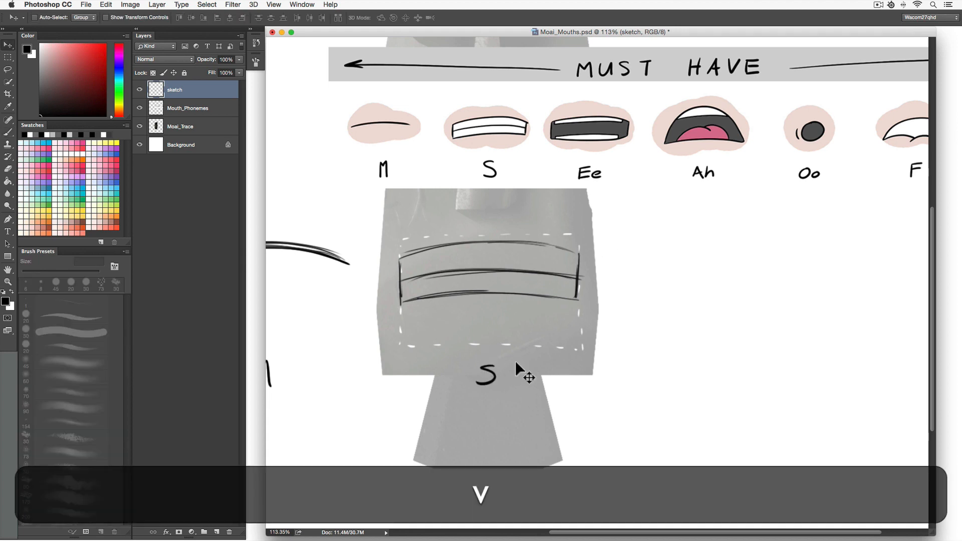
left_click_drag(550, 284, 338, 286)
key("b")
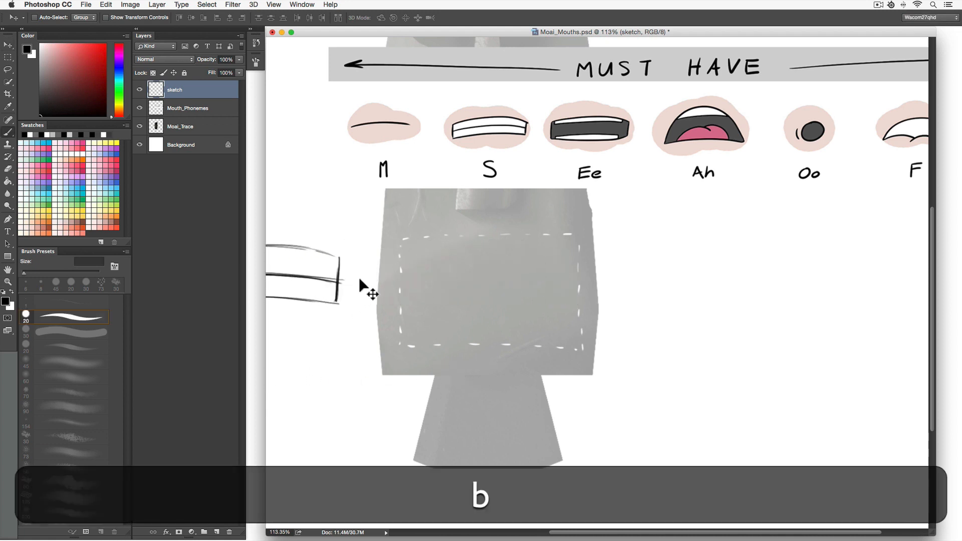
Draw the Ee mouth shape with separated upper and lower teeth outlines in the mouth area and label it.
left_click_drag(401, 286, 401, 304)
mouse_move(401, 268)
left_mouse_down()
mouse_move(401, 304)
mouse_move(533, 260)
mouse_move(582, 271)
left_mouse_up()
mouse_move(567, 264)
left_mouse_down()
mouse_move(421, 267)
mouse_move(494, 257)
mouse_move(577, 273)
mouse_move(578, 304)
left_mouse_up()
mouse_move(404, 316)
left_mouse_down()
mouse_move(579, 309)
mouse_move(396, 319)
left_mouse_up()
left_click_drag(411, 315, 581, 310)
left_click_drag(410, 274, 533, 274)
left_click_drag(456, 275, 561, 273)
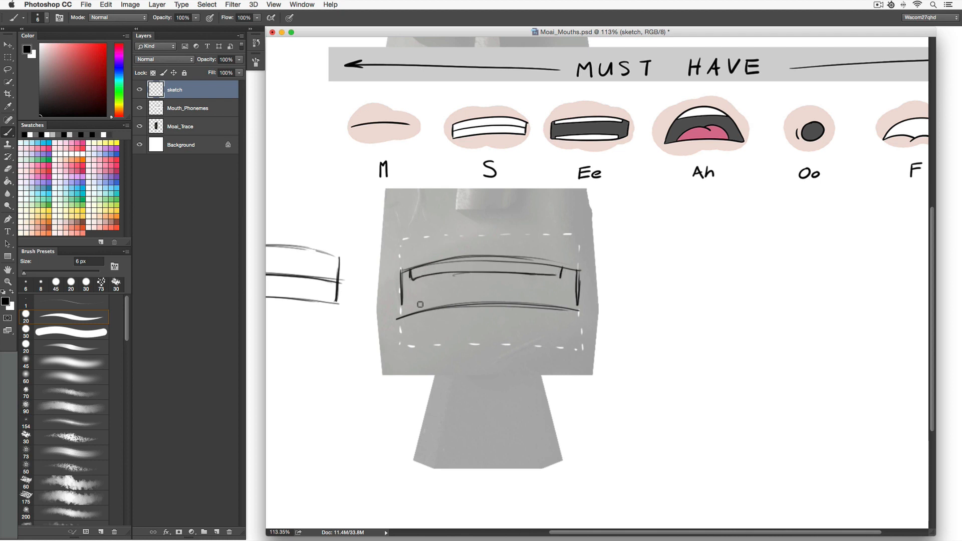
mouse_move(416, 309)
left_mouse_down()
mouse_move(481, 294)
mouse_move(462, 297)
mouse_move(556, 300)
mouse_move(422, 300)
left_mouse_up()
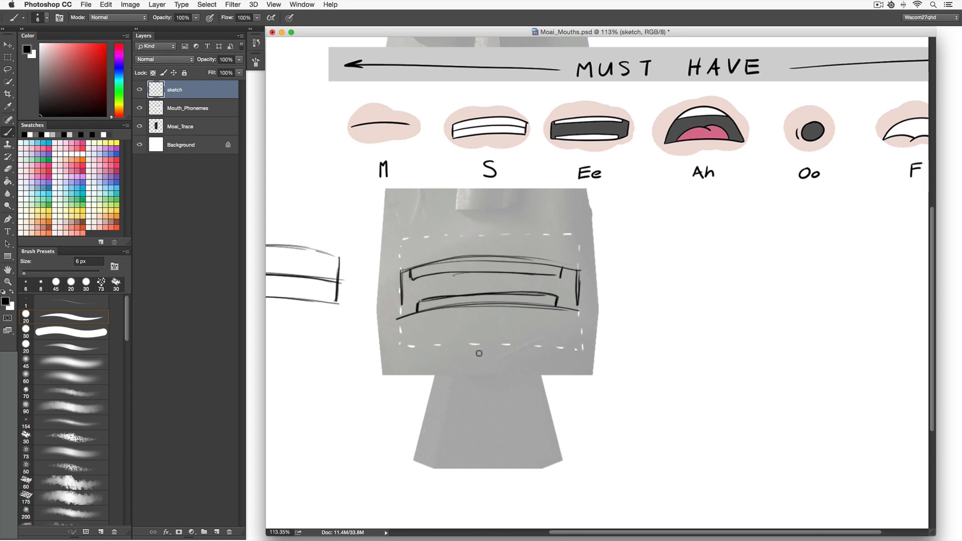
left_click_drag(484, 345, 498, 342)
left_click_drag(486, 352, 495, 357)
Move the Ee mouth sketch aside to the left and return to the Brush.
key("space")
mouse_move(472, 362)
left_mouse_down()
mouse_move(593, 339)
mouse_move(458, 363)
mouse_move(450, 377)
left_mouse_up()
key("v")
mouse_move(546, 313)
left_mouse_down()
mouse_move(363, 315)
mouse_move(398, 306)
mouse_move(364, 306)
left_mouse_up()
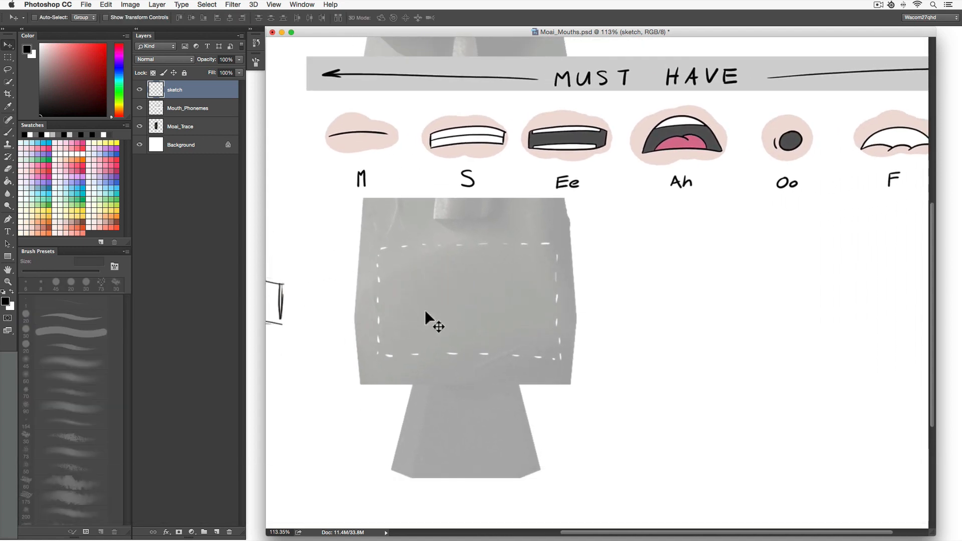
key("b")
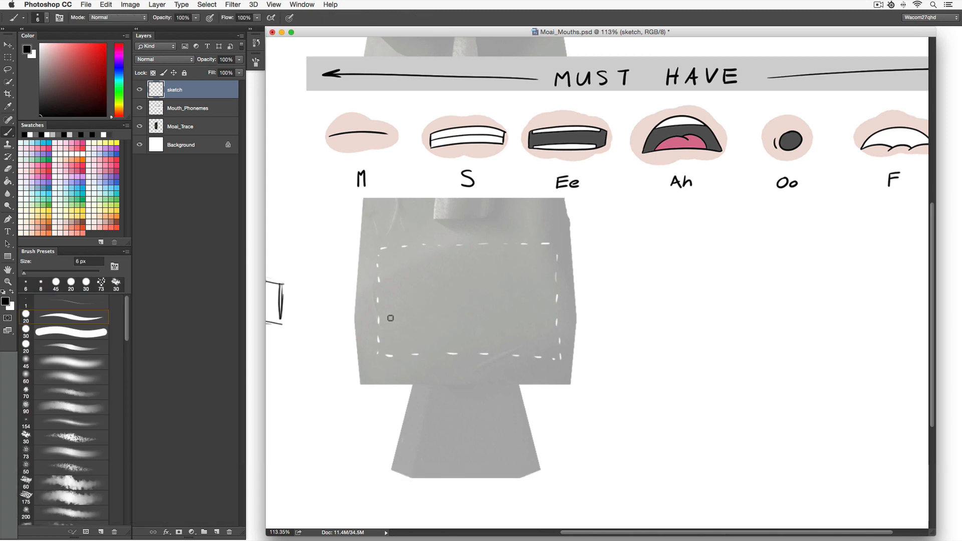
Draw the Ah mouth shape as a wide dome-shaped opening with upper teeth and a tongue, and label it Ah.
mouse_move(379, 345)
left_mouse_down()
mouse_move(392, 297)
mouse_move(443, 250)
mouse_move(471, 244)
left_mouse_up()
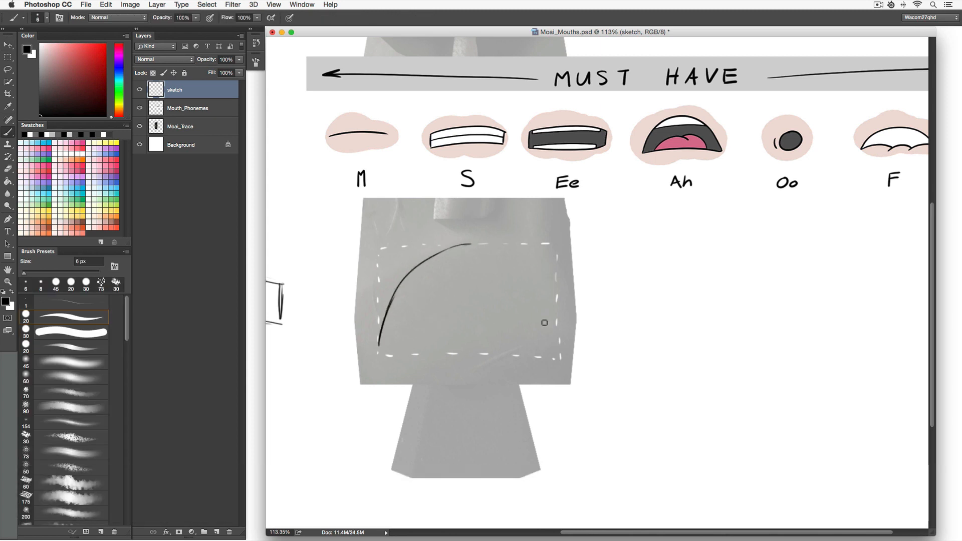
mouse_move(550, 317)
left_mouse_down()
mouse_move(507, 257)
mouse_move(555, 322)
mouse_move(476, 244)
mouse_move(553, 341)
left_mouse_up()
left_click_drag(479, 245, 559, 325)
mouse_move(480, 245)
left_mouse_down()
mouse_move(544, 299)
mouse_move(552, 354)
left_mouse_up()
left_click_drag(380, 346, 554, 342)
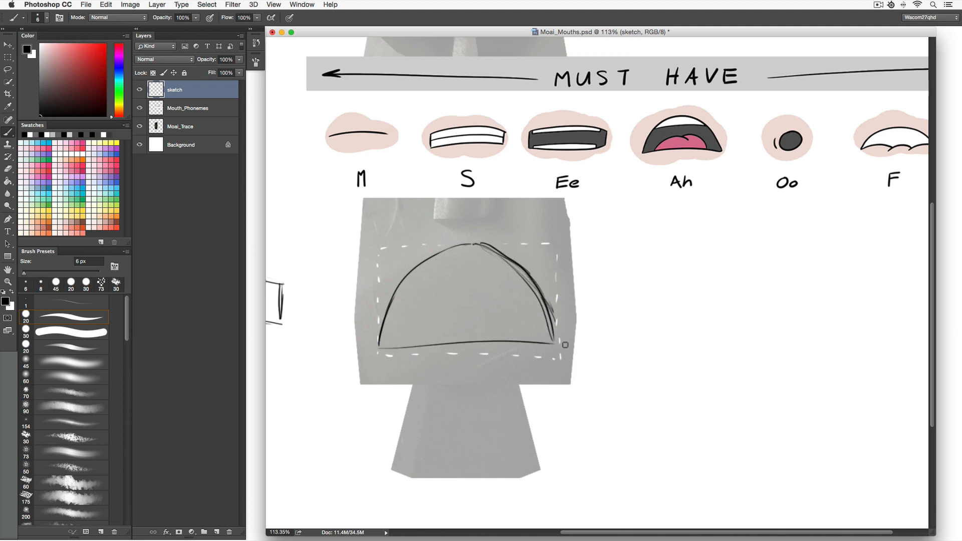
left_click_drag(403, 343, 553, 345)
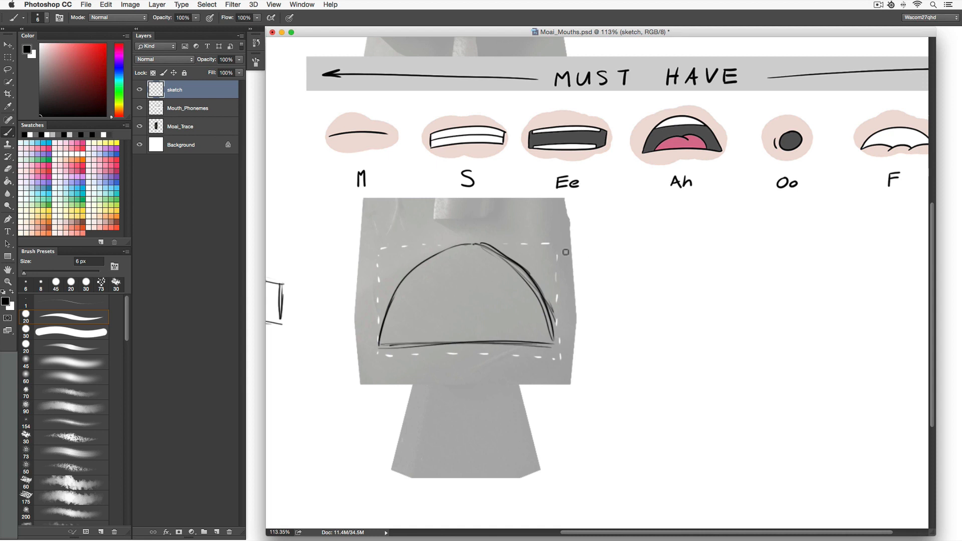
left_click_drag(410, 275, 523, 269)
mouse_move(464, 268)
left_mouse_down()
mouse_move(532, 271)
mouse_move(475, 275)
left_mouse_up()
left_click_drag(411, 345, 478, 317)
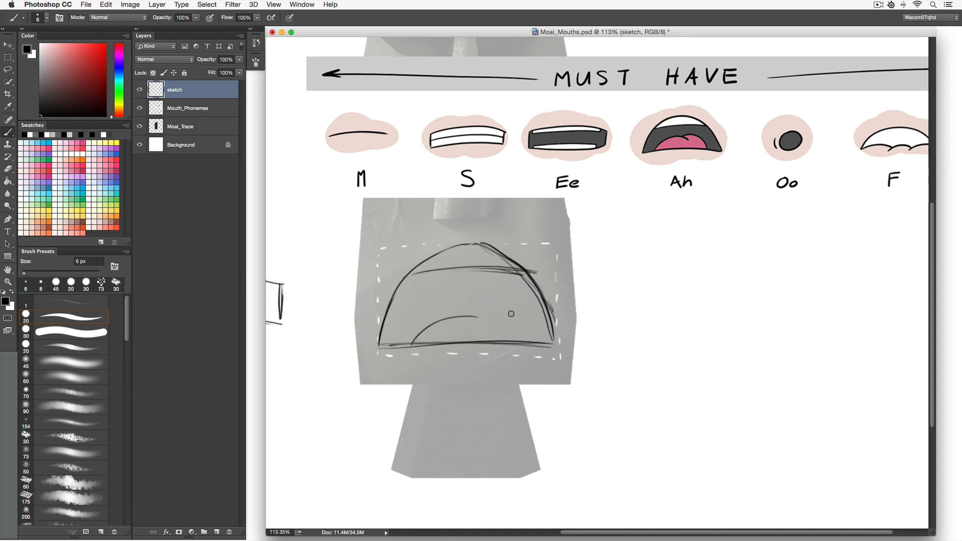
mouse_move(519, 342)
left_mouse_down()
mouse_move(513, 324)
mouse_move(454, 317)
left_mouse_up()
mouse_move(518, 329)
left_mouse_down()
mouse_move(453, 314)
mouse_move(409, 346)
left_mouse_up()
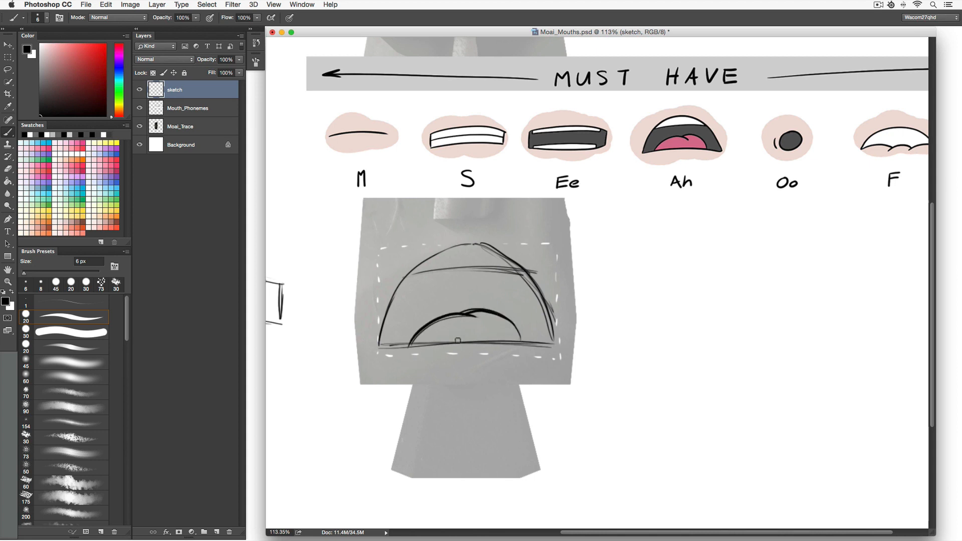
left_click_drag(405, 275, 518, 269)
mouse_move(476, 243)
left_mouse_down()
mouse_move(396, 281)
mouse_move(416, 268)
mouse_move(377, 341)
left_mouse_up()
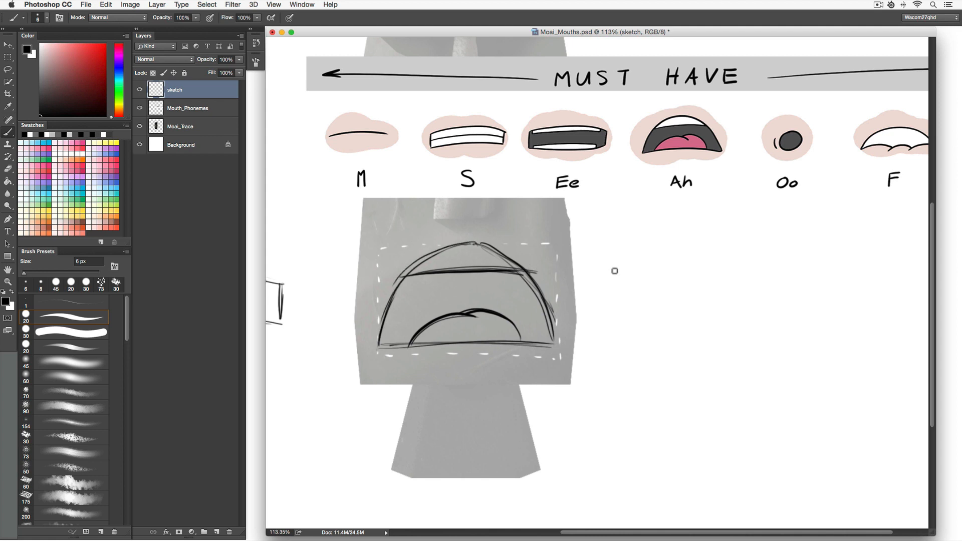
mouse_move(455, 397)
left_mouse_down()
mouse_move(473, 399)
mouse_move(470, 387)
left_mouse_up()
mouse_move(477, 371)
left_mouse_down()
mouse_move(477, 399)
mouse_move(489, 399)
left_mouse_up()
Move the Ah mouth sketch aside to the left of the statue and return to the Brush.
key("v")
mouse_move(509, 366)
left_mouse_down()
mouse_move(386, 361)
mouse_move(429, 351)
mouse_move(355, 349)
left_mouse_up()
key("b")
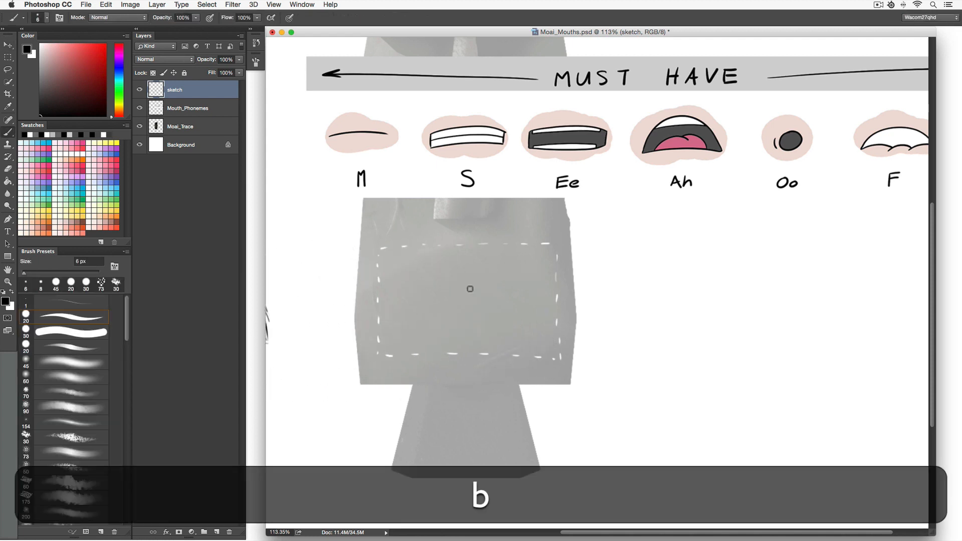
Draw and label the small round Oo mouth shape, and shift it aside to the left of the statue.
left_click_drag(467, 321, 444, 294)
mouse_move(467, 374)
left_mouse_down()
mouse_move(458, 377)
mouse_move(470, 375)
left_mouse_up()
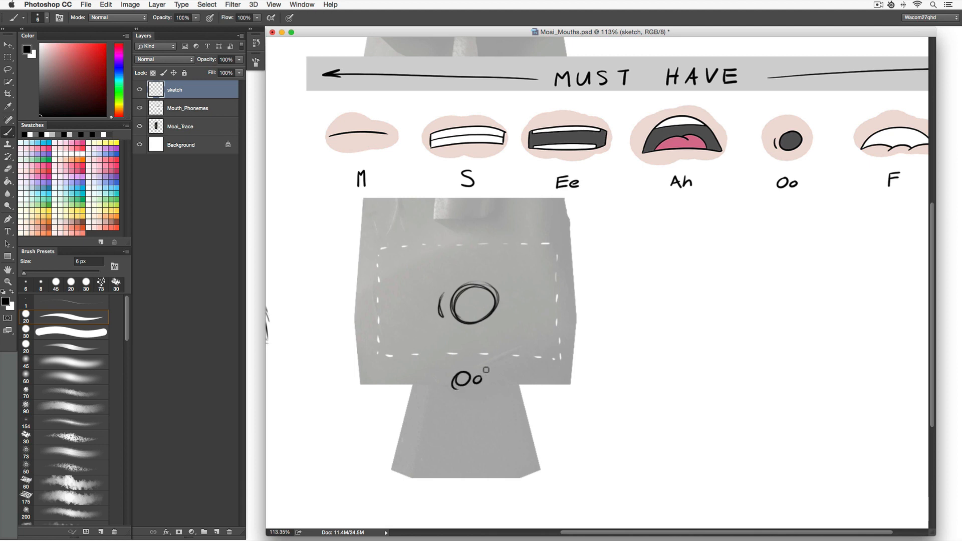
key("v")
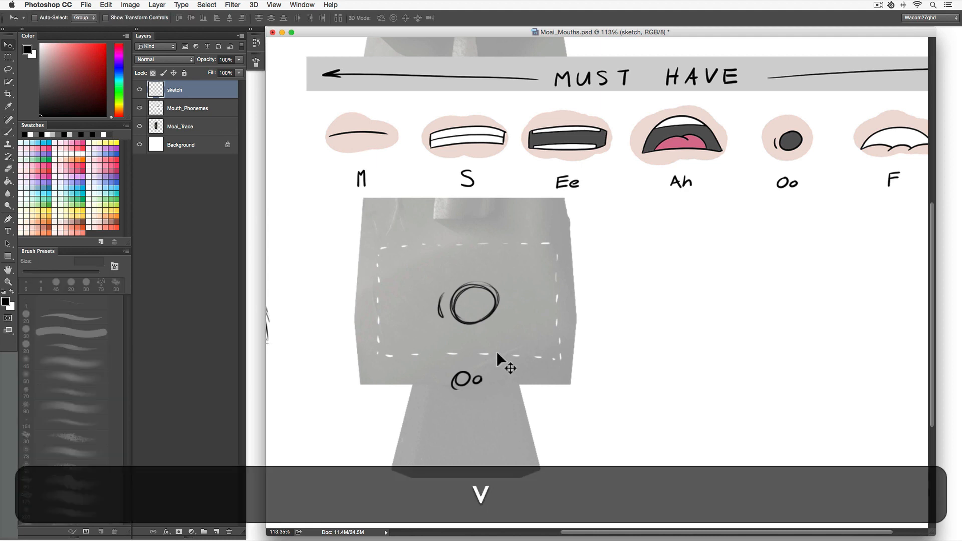
left_click_drag(799, 144, 350, 161)
left_click_drag(565, 160, 609, 144)
left_click(495, 301, "super")
left_click_drag(495, 301, 283, 300)
key("b")
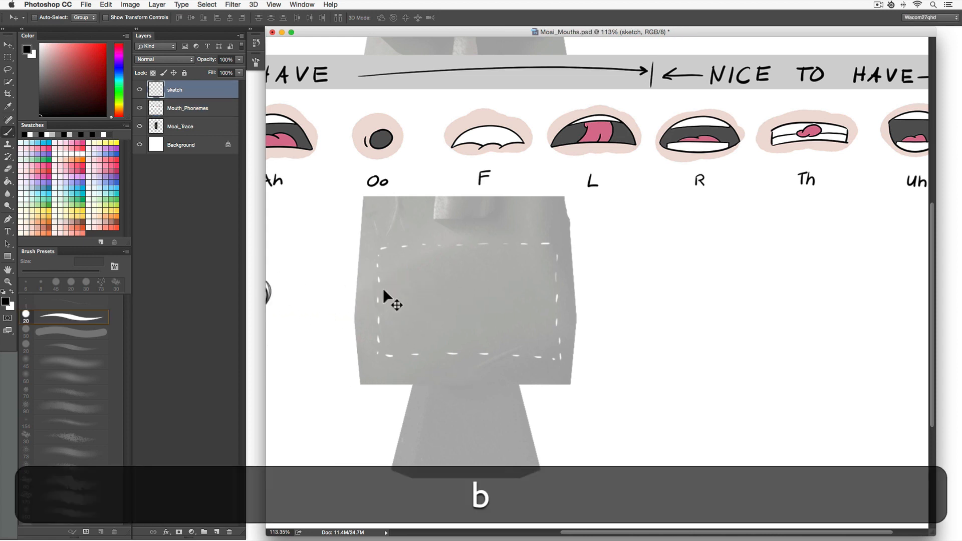
Draw the F mouth shape with an upper lip arc and wavy teeth edge, label it F, and move it aside.
mouse_move(379, 296)
left_mouse_down()
mouse_move(421, 259)
mouse_move(467, 250)
mouse_move(533, 259)
mouse_move(555, 298)
mouse_move(523, 258)
mouse_move(415, 260)
left_mouse_up()
mouse_move(555, 294)
left_mouse_down()
mouse_move(541, 271)
mouse_move(469, 244)
mouse_move(395, 280)
left_mouse_up()
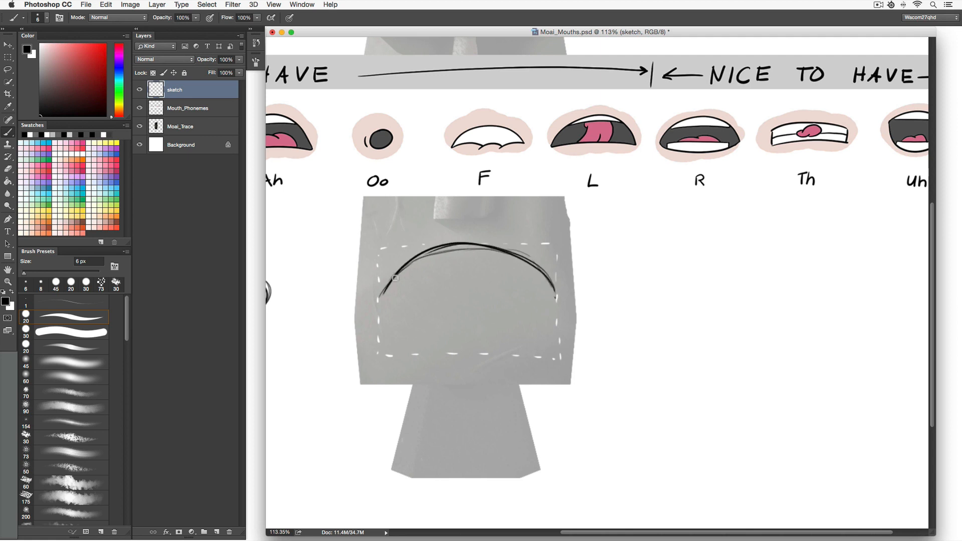
left_click_drag(556, 298, 378, 301)
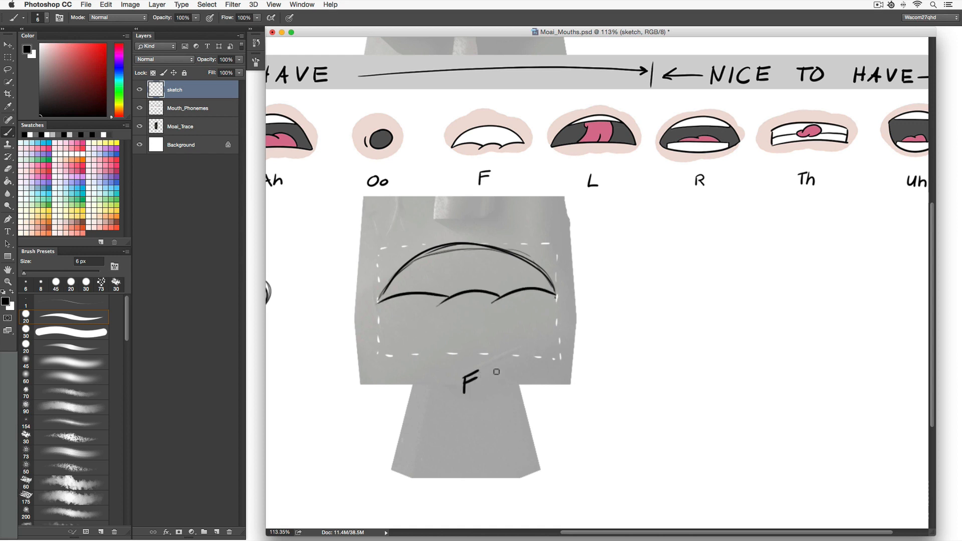
key("v")
mouse_move(558, 340)
left_mouse_down()
mouse_move(350, 344)
mouse_move(388, 348)
mouse_move(371, 348)
mouse_move(404, 280)
mouse_move(466, 245)
mouse_move(487, 253)
mouse_move(455, 247)
mouse_move(536, 284)
mouse_move(554, 310)
left_mouse_up()
Draw the L mouth shape as an open arch with a raised tongue and label it L.
key("b")
mouse_move(386, 340)
left_mouse_down()
mouse_move(464, 330)
mouse_move(537, 335)
mouse_move(376, 345)
mouse_move(536, 335)
mouse_move(421, 330)
left_mouse_up()
mouse_move(414, 277)
left_mouse_down()
mouse_move(525, 273)
mouse_move(421, 277)
mouse_move(484, 268)
mouse_move(401, 288)
left_mouse_up()
mouse_move(420, 328)
left_mouse_down()
mouse_move(452, 294)
mouse_move(435, 313)
mouse_move(510, 300)
mouse_move(502, 333)
left_mouse_up()
left_click_drag(510, 281, 505, 331)
left_click_drag(446, 273, 478, 317)
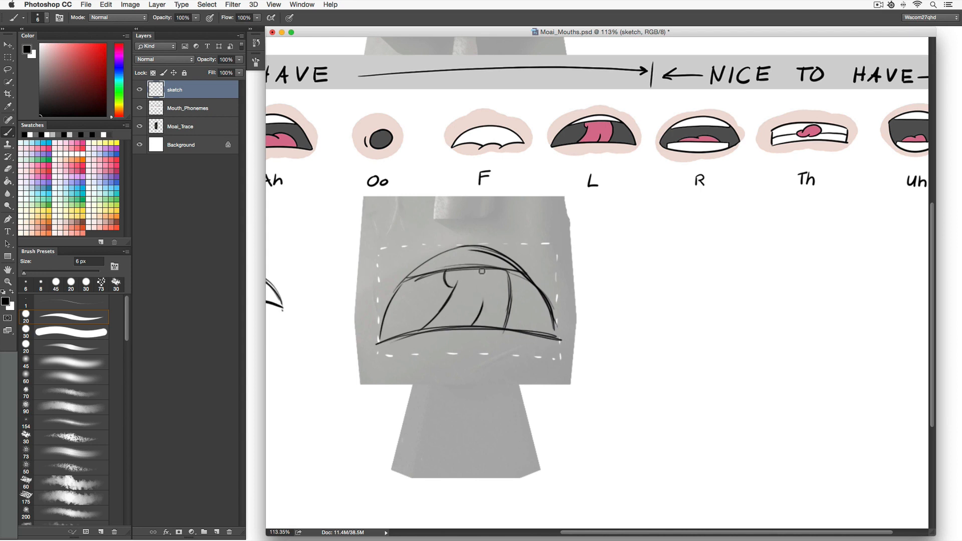
left_click_drag(463, 396, 476, 399)
Move the L mouth sketch aside to the left and return to the Brush.
key("v")
left_click_drag(546, 337, 331, 325)
left_click_drag(440, 327, 357, 336)
key("b")
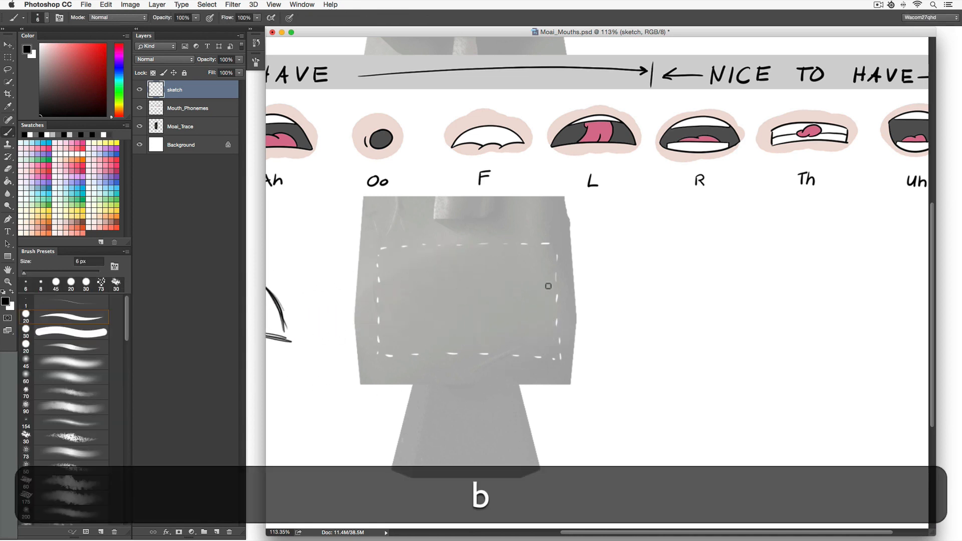
Draw the R mouth shape with an arched upper lip, teeth bands and tongue, and label it R.
mouse_move(377, 321)
left_mouse_down()
mouse_move(441, 258)
mouse_move(491, 245)
left_mouse_up()
mouse_move(554, 304)
left_mouse_down()
mouse_move(488, 248)
mouse_move(452, 247)
mouse_move(396, 293)
left_mouse_up()
mouse_move(440, 251)
left_mouse_down()
mouse_move(375, 311)
mouse_move(544, 317)
left_mouse_up()
left_click_drag(379, 322, 532, 317)
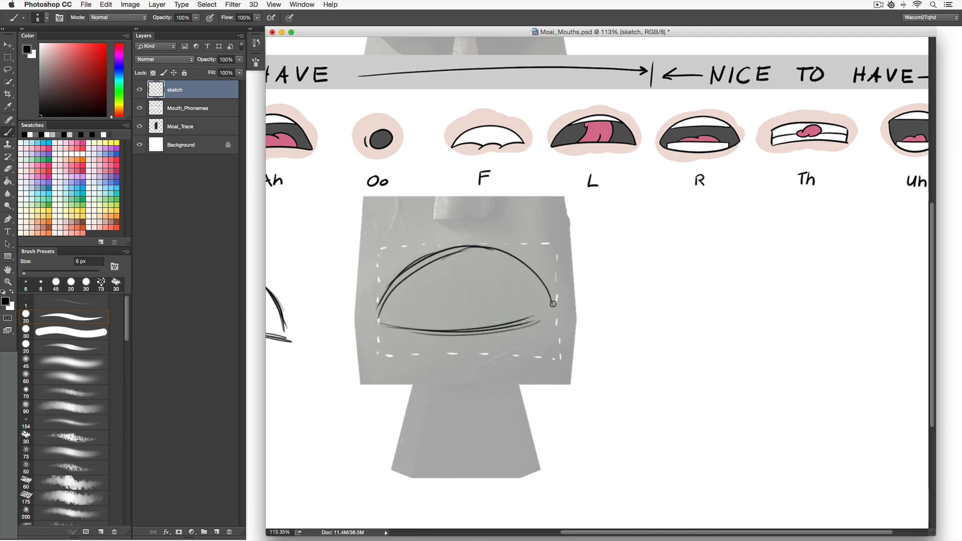
mouse_move(405, 280)
left_mouse_down()
mouse_move(517, 268)
mouse_move(513, 261)
mouse_move(417, 274)
mouse_move(516, 267)
left_mouse_up()
left_click_drag(515, 267, 514, 257)
mouse_move(401, 325)
left_mouse_down()
mouse_move(520, 313)
mouse_move(401, 321)
left_mouse_up()
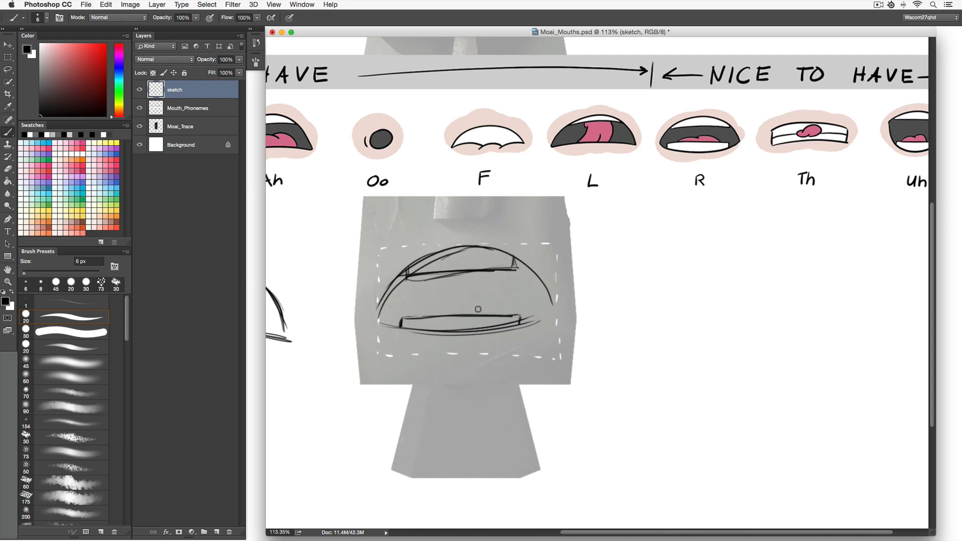
left_click_drag(492, 313, 421, 314)
left_click_drag(550, 304, 490, 335)
left_click_drag(377, 320, 486, 325)
left_click_drag(397, 277, 371, 323)
left_click_drag(462, 379, 476, 399)
Move the R mouth sketch aside to the left and return to the Brush.
key("v")
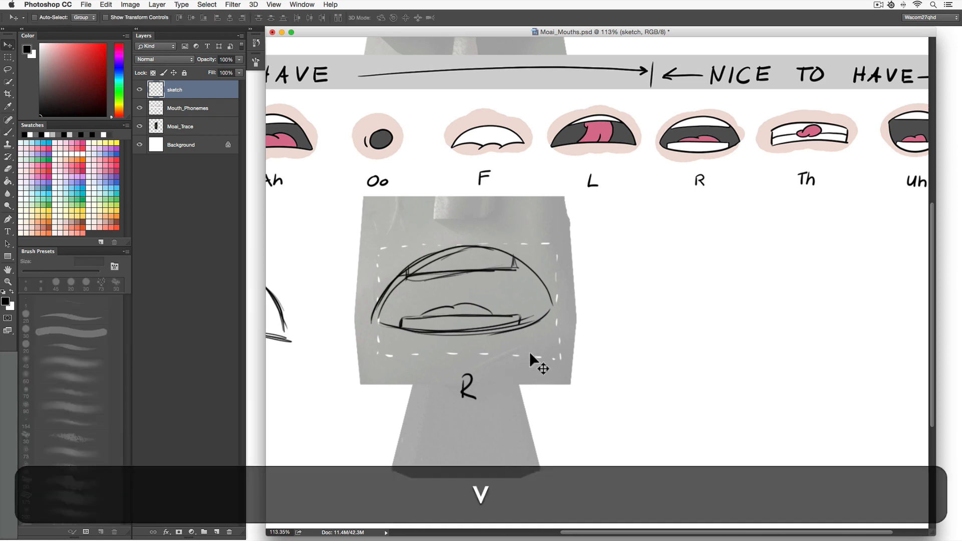
mouse_move(576, 361)
left_mouse_down()
mouse_move(356, 345)
mouse_move(400, 353)
mouse_move(387, 354)
left_mouse_up()
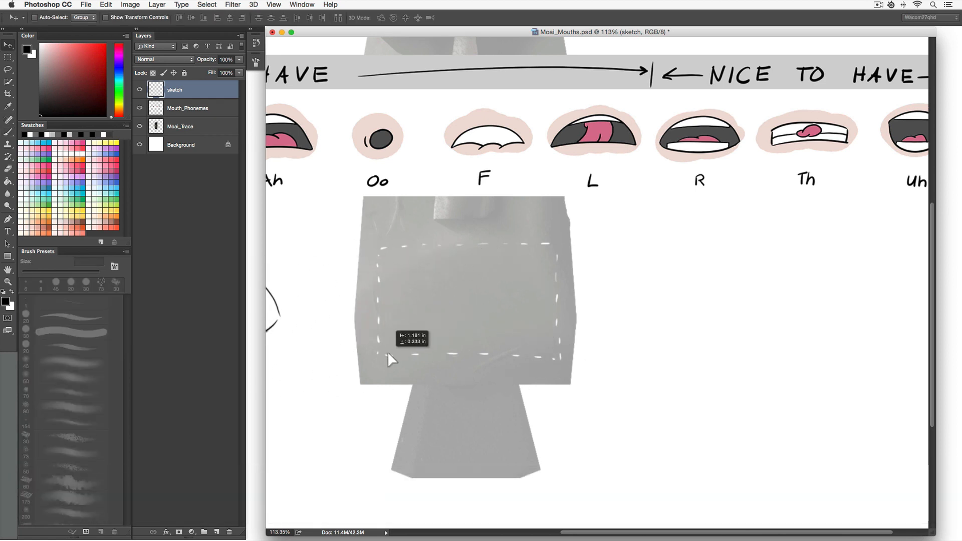
key("b")
Draw the Th mouth shape as a flat opening with the tongue between the teeth, and label it Th.
left_click_drag(380, 292, 379, 320)
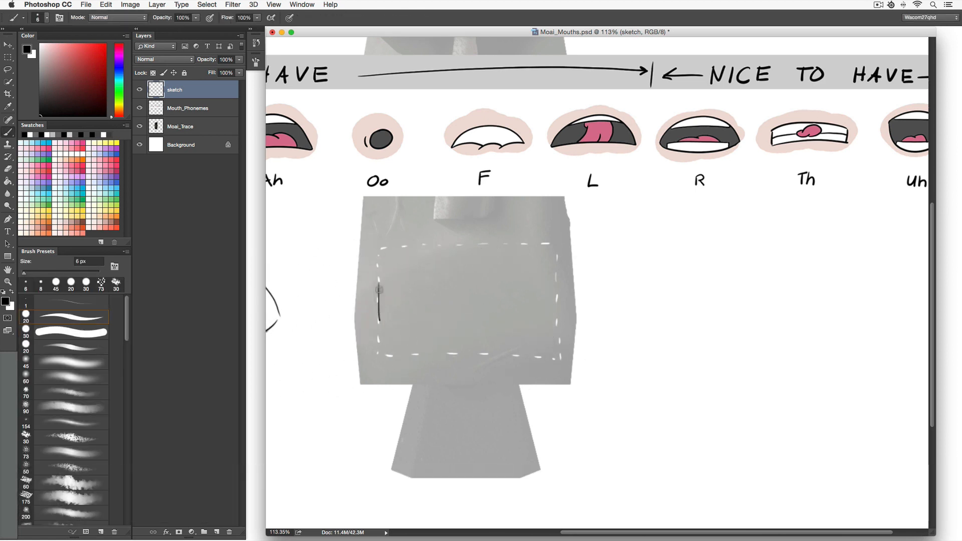
mouse_move(379, 281)
left_mouse_down()
mouse_move(466, 264)
mouse_move(384, 281)
mouse_move(549, 277)
left_mouse_up()
mouse_move(468, 269)
left_mouse_down()
mouse_move(555, 278)
mouse_move(382, 281)
left_mouse_up()
mouse_move(390, 326)
left_mouse_down()
mouse_move(547, 317)
mouse_move(377, 324)
left_mouse_up()
left_click_drag(556, 279, 554, 313)
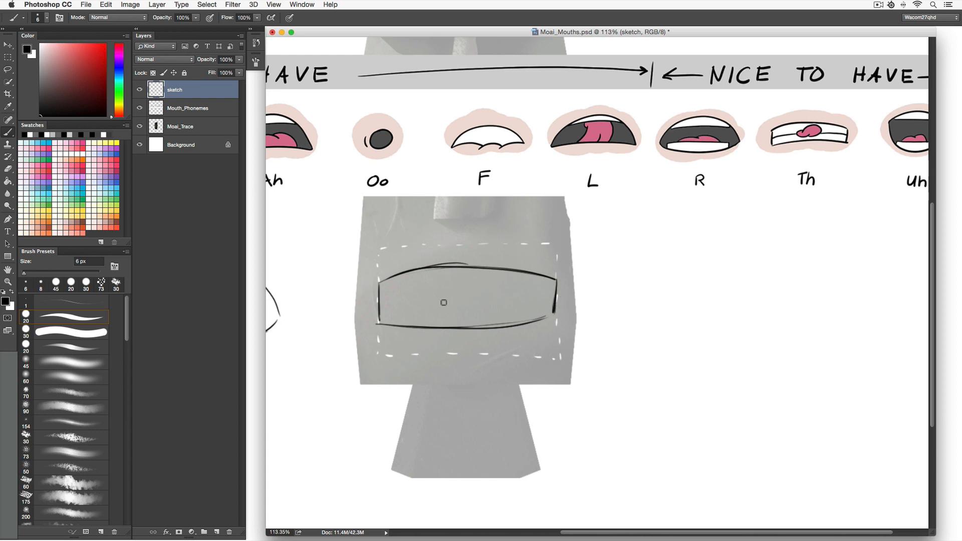
mouse_move(437, 301)
left_mouse_down()
mouse_move(501, 293)
mouse_move(479, 275)
mouse_move(438, 300)
left_mouse_up()
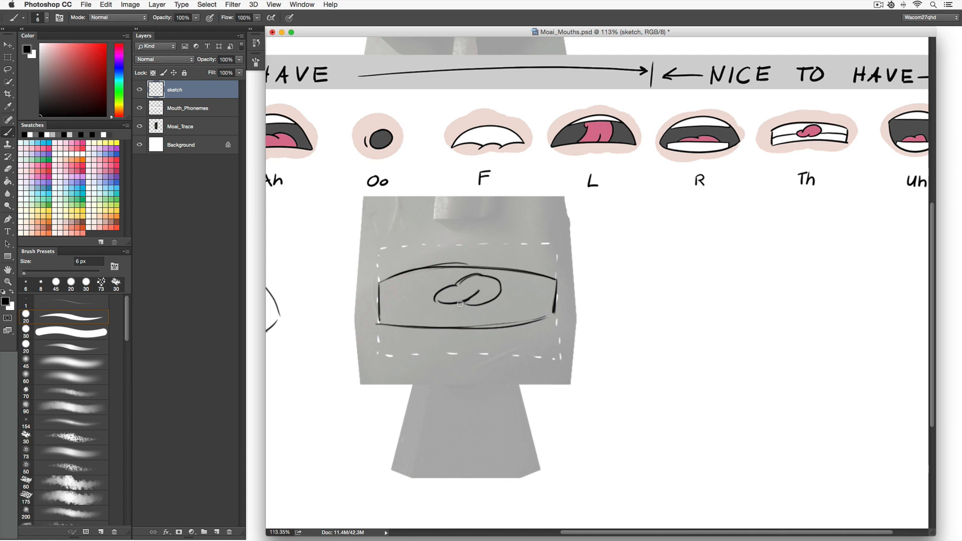
left_click_drag(500, 298, 552, 294)
left_click_drag(434, 300, 365, 305)
scroll(472, 356, "right", 2)
left_click_drag(439, 363, 453, 360)
left_click_drag(451, 358, 459, 367)
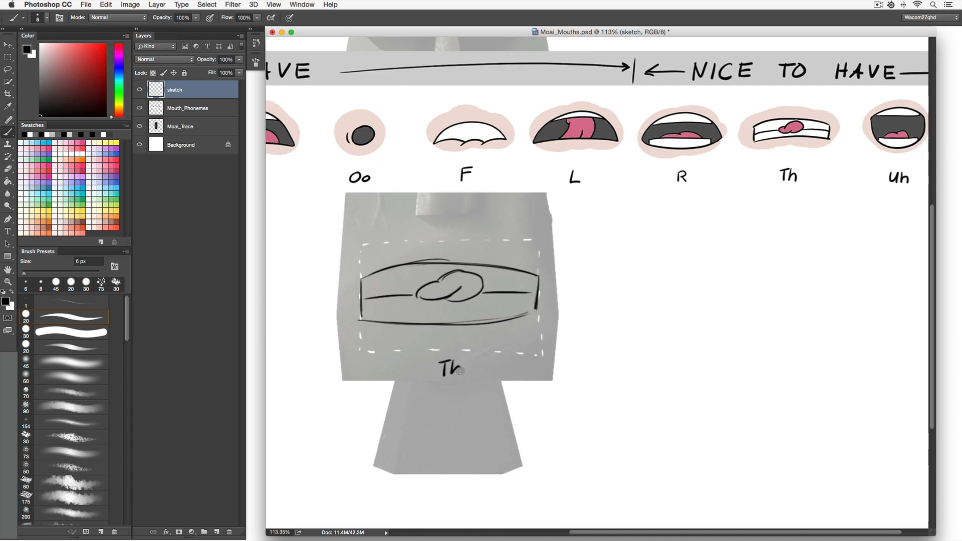
Move the Th mouth sketch aside to the left and return to the Brush.
key("v")
left_click_drag(522, 340, 268, 349)
key("space")
left_click_drag(523, 309, 504, 315)
key("b")
Draw the Uh mouth shape as a large oval opening with a lower teeth band.
mouse_move(347, 312)
left_mouse_down()
mouse_move(402, 254)
mouse_move(433, 246)
mouse_move(506, 262)
mouse_move(491, 253)
mouse_move(523, 312)
left_mouse_up()
left_click_drag(481, 250, 524, 303)
mouse_move(448, 245)
left_mouse_down()
mouse_move(521, 301)
mouse_move(526, 318)
left_mouse_up()
left_click_drag(353, 331, 394, 346)
mouse_move(348, 312)
left_mouse_down()
mouse_move(373, 358)
mouse_move(444, 364)
mouse_move(491, 357)
mouse_move(526, 324)
mouse_move(433, 365)
mouse_move(360, 341)
left_mouse_up()
mouse_move(353, 318)
left_mouse_down()
mouse_move(370, 344)
mouse_move(512, 347)
mouse_move(528, 320)
mouse_move(383, 354)
left_mouse_up()
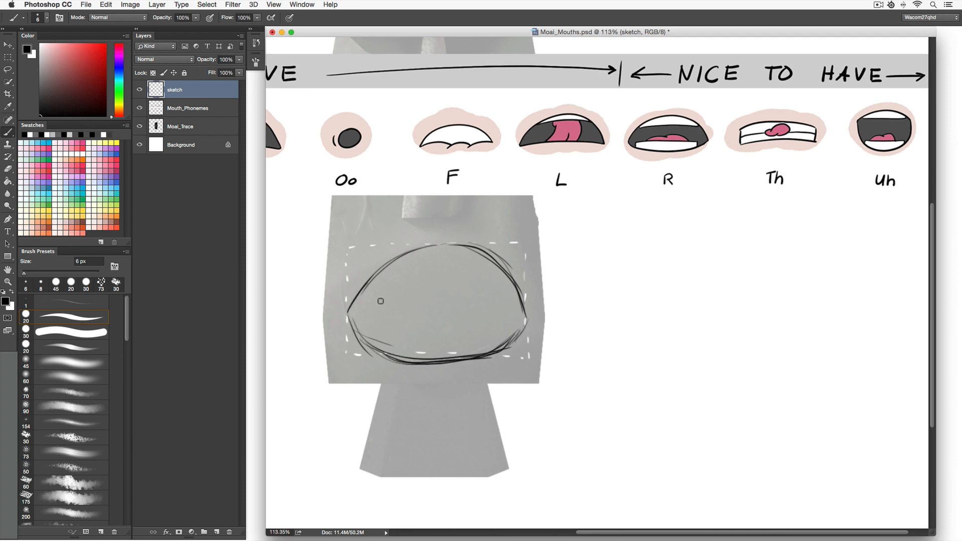
mouse_move(383, 271)
left_mouse_down()
mouse_move(480, 263)
mouse_move(399, 268)
mouse_move(444, 260)
left_mouse_up()
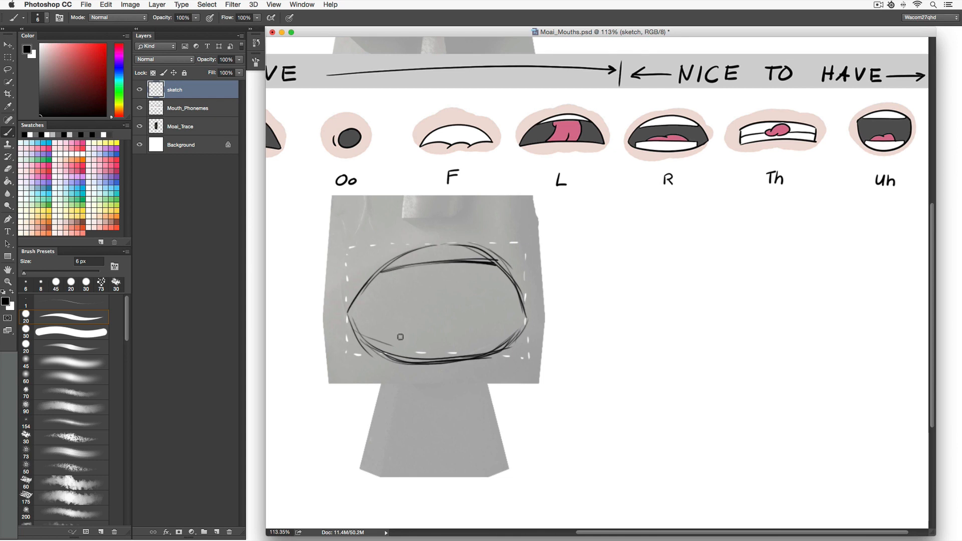
mouse_move(390, 343)
left_mouse_down()
mouse_move(491, 334)
mouse_move(377, 342)
left_mouse_up()
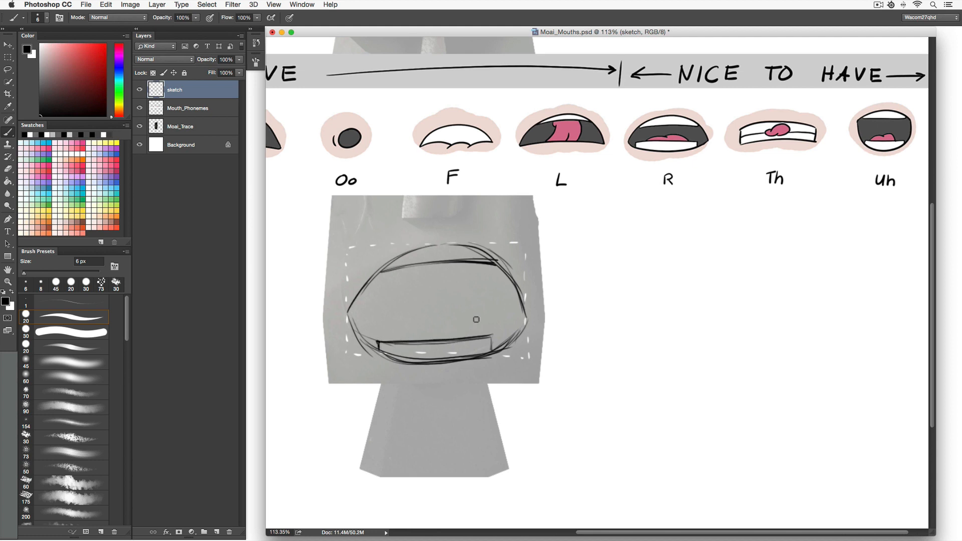
mouse_move(473, 336)
left_mouse_down()
mouse_move(426, 332)
mouse_move(399, 344)
left_mouse_up()
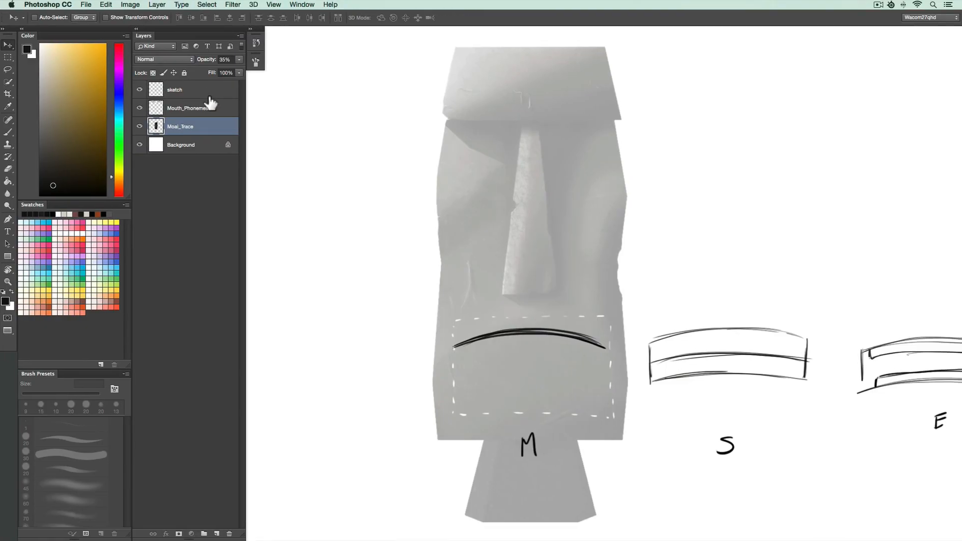
Lower the sketch layer's opacity to 35%.
left_click(206, 94)
key("v")
key("3")
key("5")
key("Return")
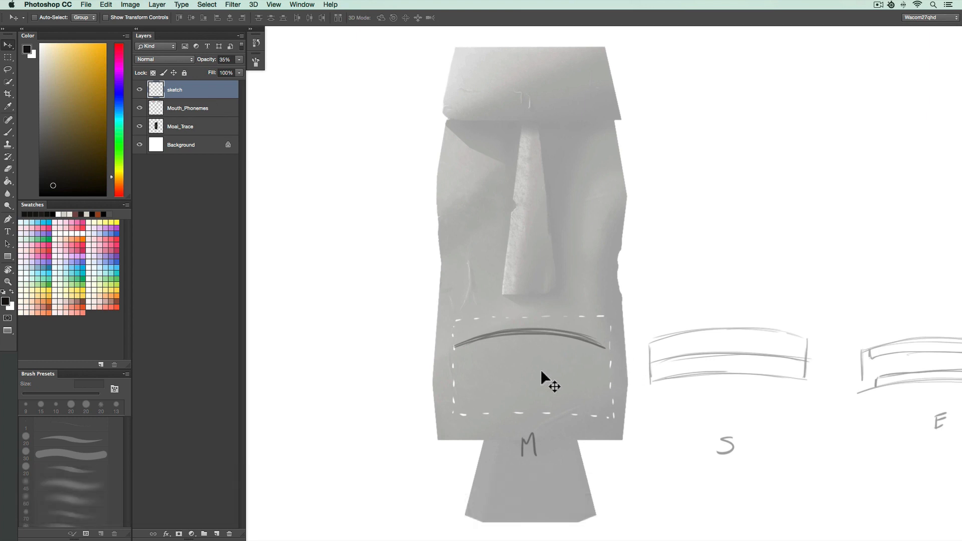
Create a new layer named M and trace the M mouth line over the sketch in a bold stroke.
key("shift+super+n")
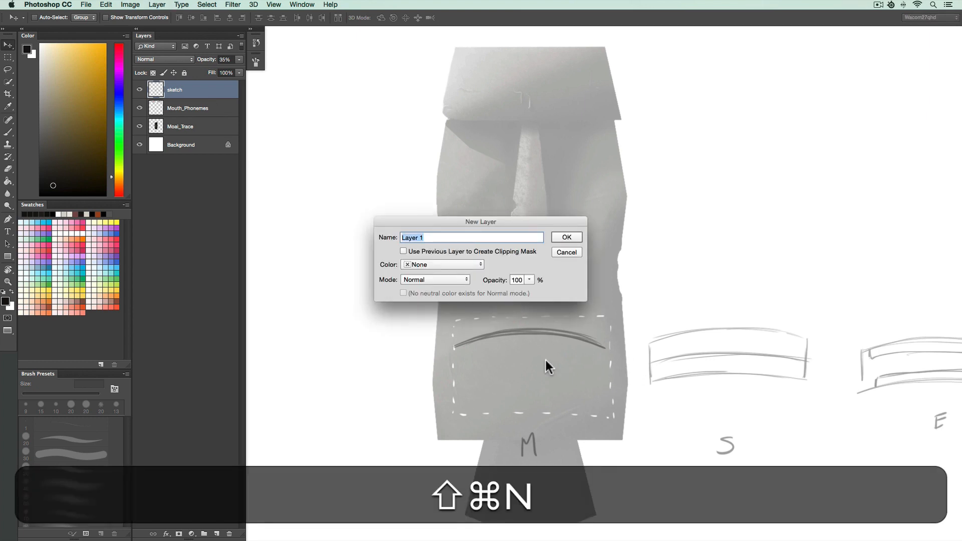
type("M")
key("shift+Return")
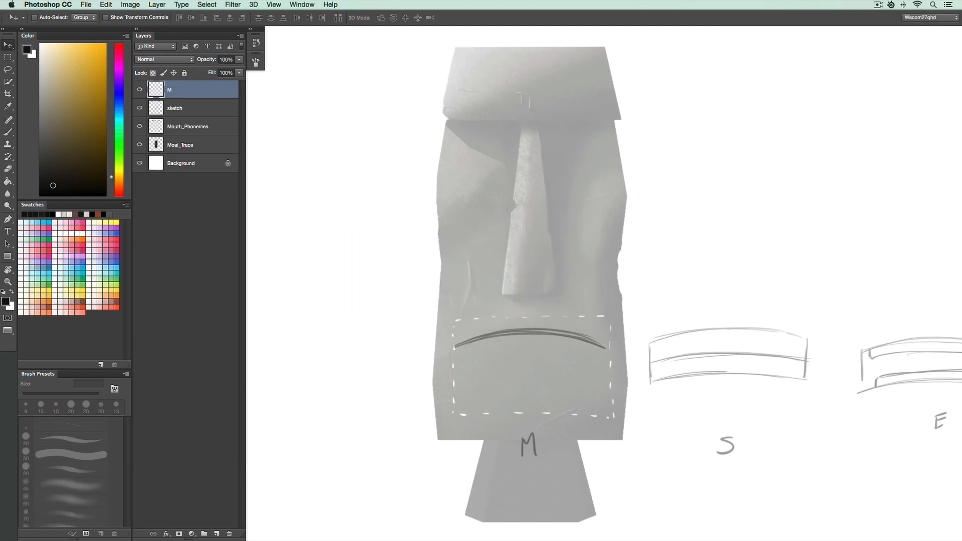
key("b")
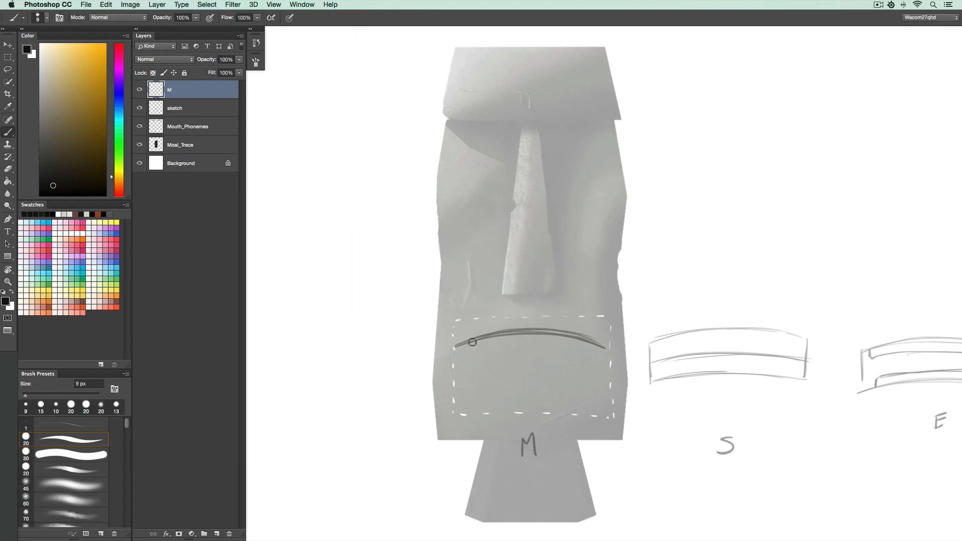
mouse_move(454, 346)
left_mouse_down()
mouse_move(607, 344)
mouse_move(535, 329)
mouse_move(454, 347)
left_mouse_up()
key("super+z")
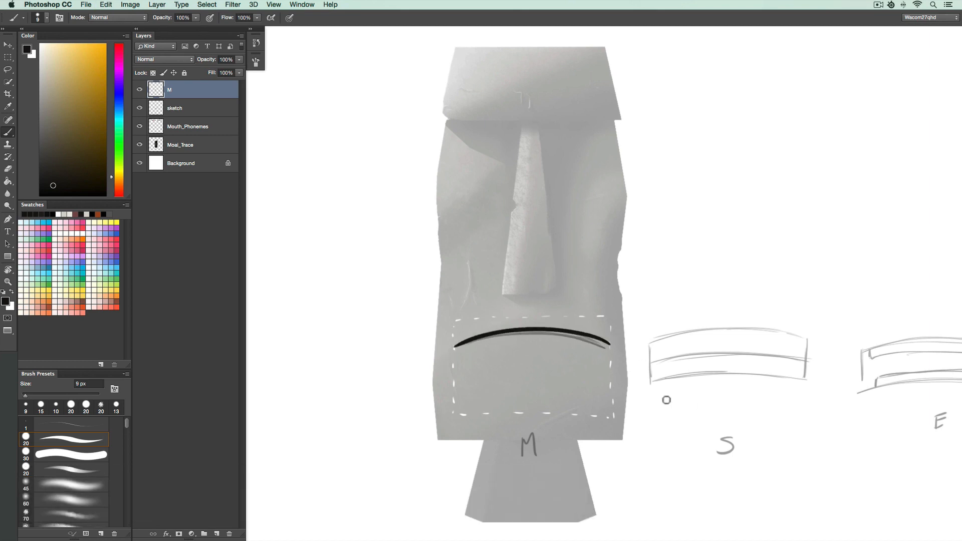
Hide the M layer and move the sketch layer so the S mouth sketch sits over the statue's mouth.
key("super+v")
left_click(533, 437, "super")
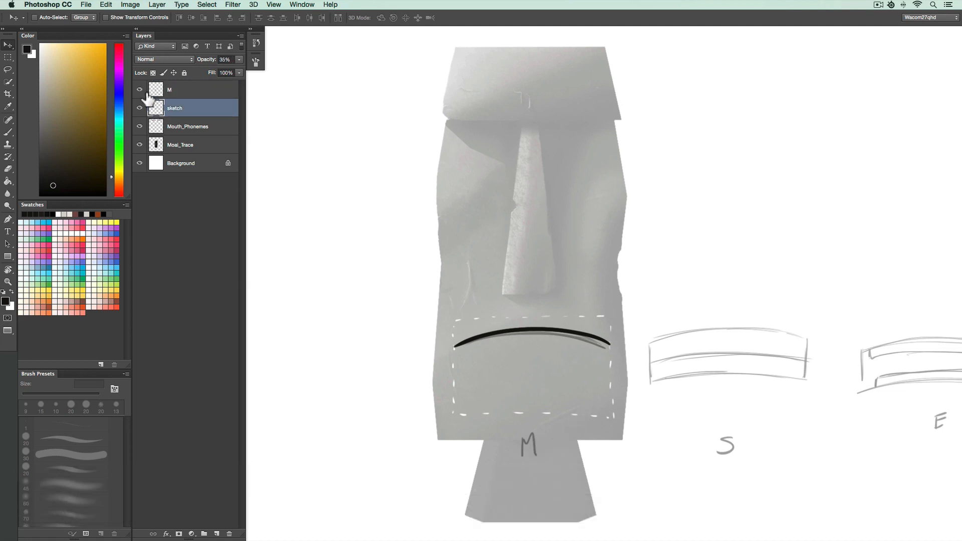
left_click(140, 90)
mouse_move(678, 385)
left_mouse_down()
mouse_move(461, 381)
mouse_move(487, 376)
left_mouse_up()
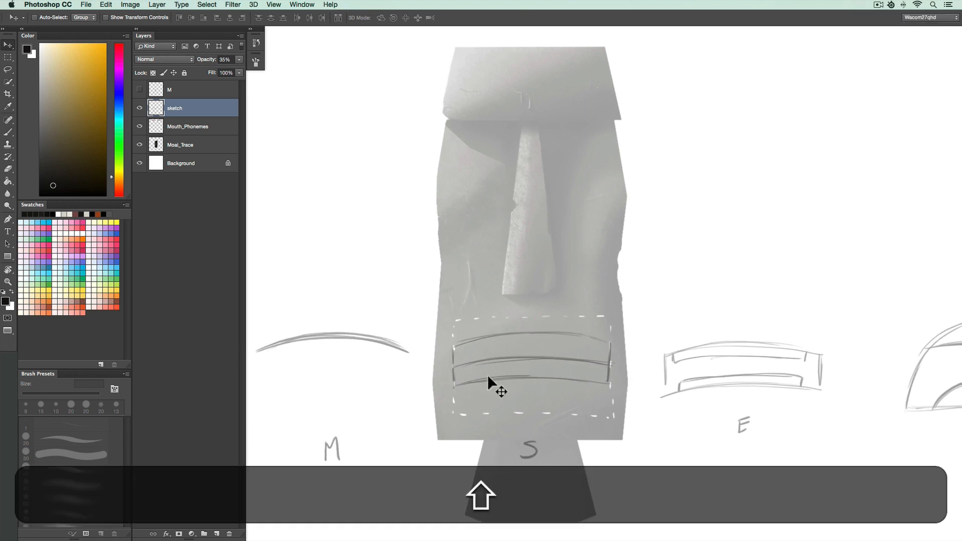
Create a new layer named S and trace the S mouth shape over the sketch in a bold stroke.
key("shift+super+n")
type("S")
key("Return")
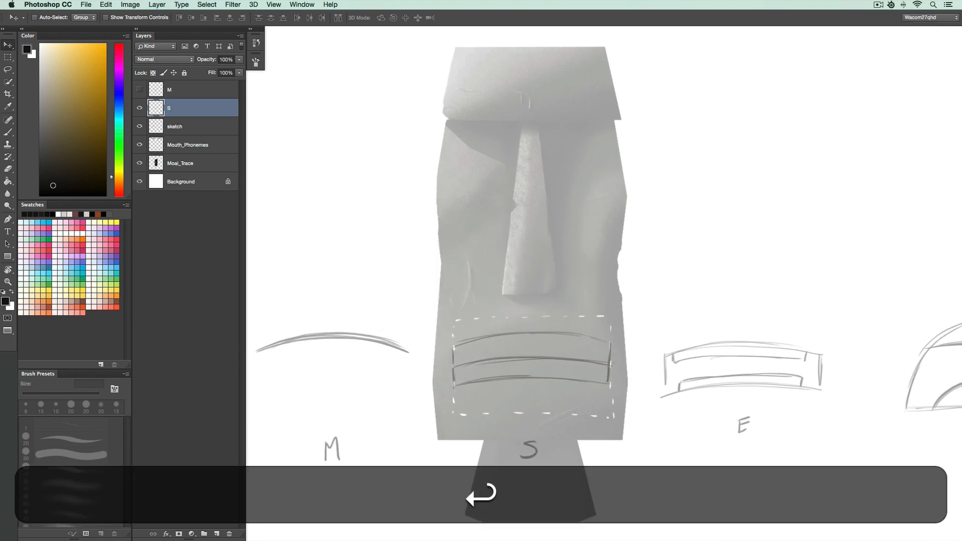
key("b")
left_click_drag(455, 347, 453, 386)
mouse_move(610, 346)
left_mouse_down()
mouse_move(607, 386)
mouse_move(460, 386)
left_mouse_up()
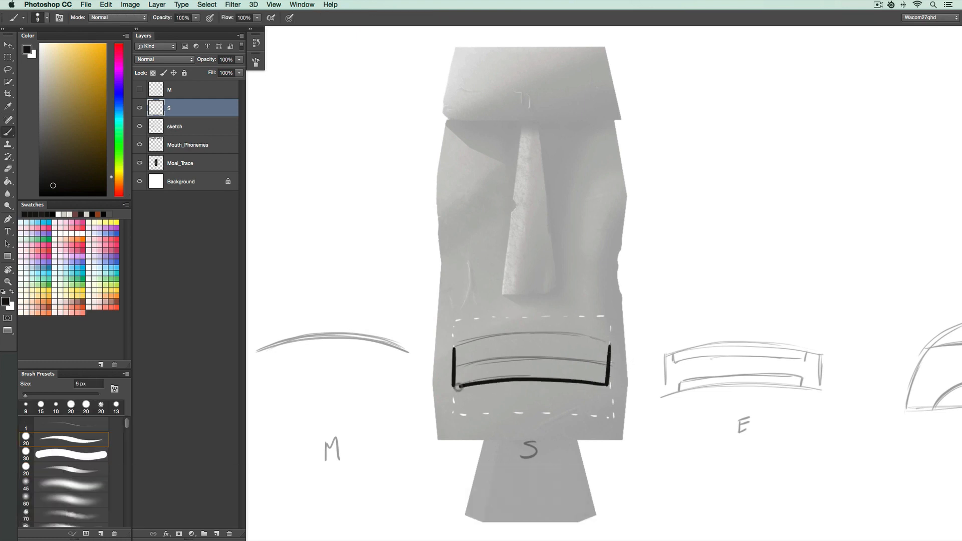
left_click_drag(613, 341, 455, 344)
key("super+z")
mouse_move(610, 344)
left_mouse_down()
mouse_move(497, 334)
mouse_move(454, 346)
left_mouse_up()
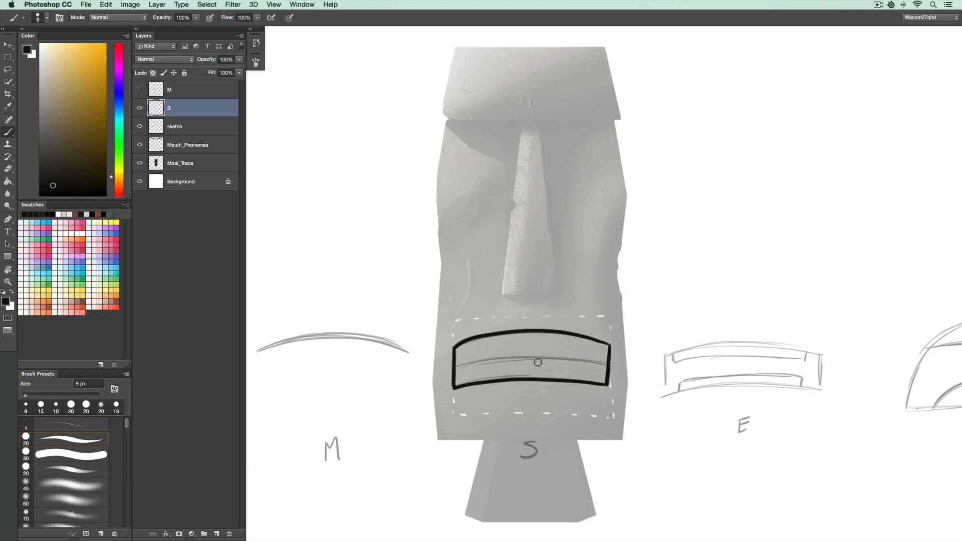
Hide the S layer and move the sketch layer so the E mouth sketch sits over the statue's mouth.
left_click(140, 107)
key("v")
left_click_drag(705, 378, 506, 372)
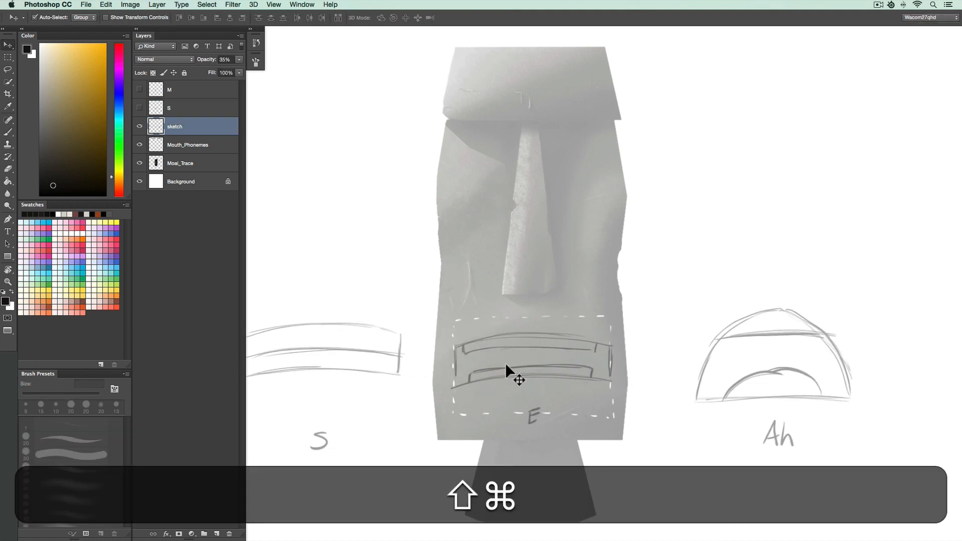
Create a new layer named E and trace the E mouth outline with its inner teeth band in bold strokes.
key("shift+super+n")
type("E")
key("shift+Return")
key("b")
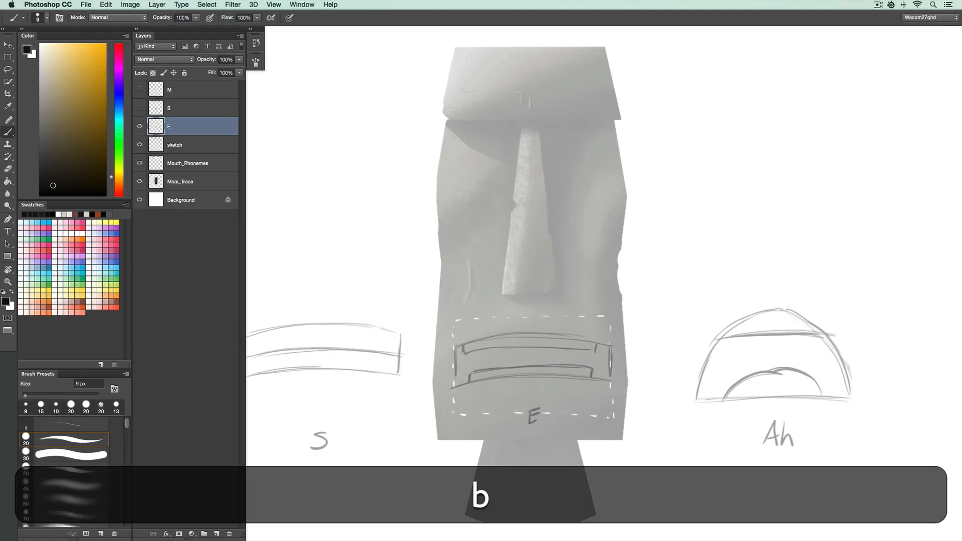
left_click_drag(456, 346, 454, 387)
mouse_move(611, 344)
left_mouse_down()
mouse_move(608, 382)
mouse_move(461, 384)
left_mouse_up()
mouse_move(609, 346)
left_mouse_down()
mouse_move(490, 337)
mouse_move(462, 347)
mouse_move(592, 350)
left_mouse_up()
mouse_move(469, 380)
left_mouse_down()
mouse_move(592, 363)
mouse_move(473, 369)
mouse_move(487, 374)
left_mouse_up()
key("super+z")
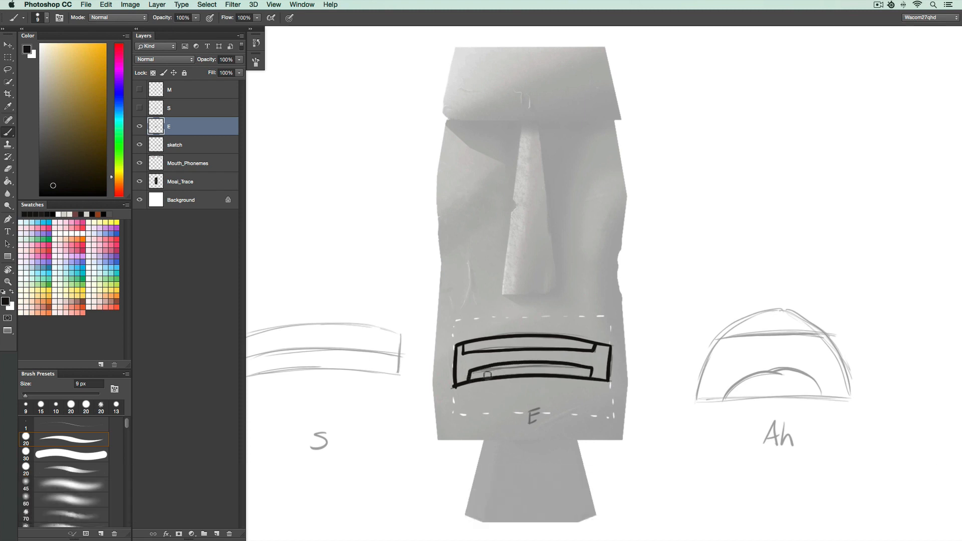
Hide the E layer and move the sketch layer so the Ah mouth sketch sits over the statue's mouth.
key("v")
left_click(139, 126)
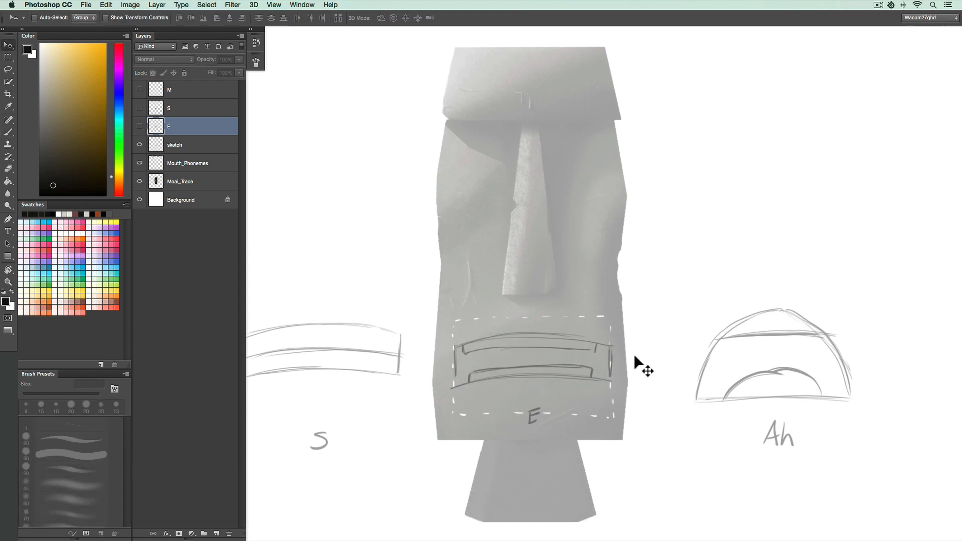
left_click(592, 370, "super")
left_click_drag(592, 371, 351, 381)
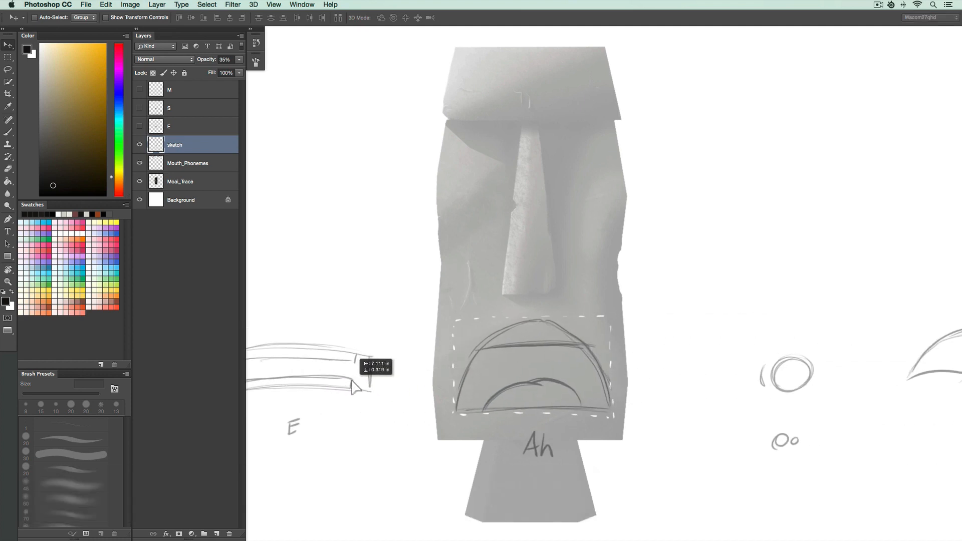
Create a new layer named Ah and trace the Ah arched mouth, inner line and tongue curve in bold strokes.
key("shift+super+n")
type("Ah")
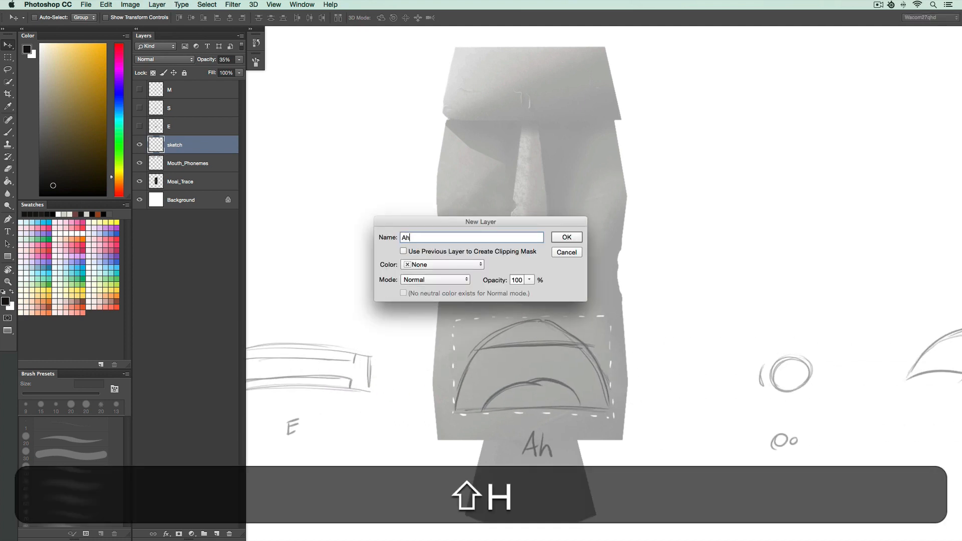
key("Return")
key("b")
mouse_move(608, 406)
left_mouse_down()
mouse_move(574, 342)
mouse_move(506, 331)
mouse_move(454, 403)
left_mouse_up()
key("super+z")
mouse_move(608, 406)
left_mouse_down()
mouse_move(549, 321)
mouse_move(457, 407)
left_mouse_up()
mouse_move(608, 406)
left_mouse_down()
mouse_move(452, 410)
mouse_move(564, 385)
mouse_move(539, 381)
mouse_move(484, 407)
left_mouse_up()
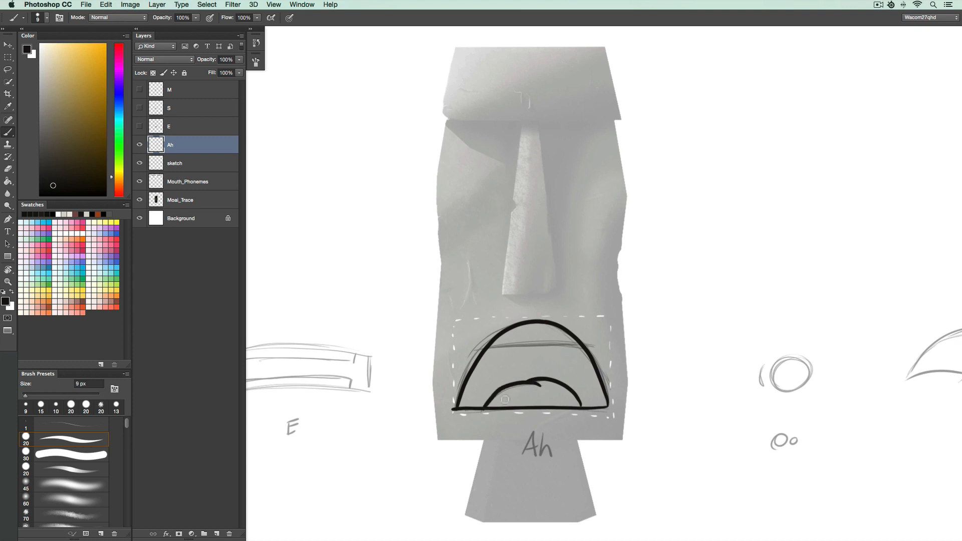
left_click_drag(581, 345, 496, 346)
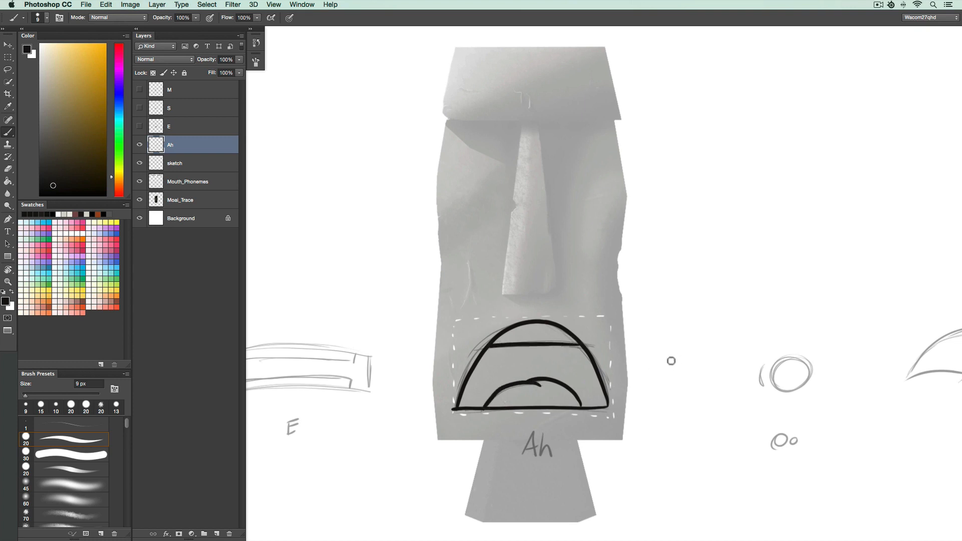
Hide the Ah layer and move the sketch layer so the Oo mouth sketch sits over the statue's mouth.
key("v")
left_click(139, 145)
left_click(569, 345, "super")
mouse_move(670, 359)
left_mouse_down()
mouse_move(495, 371)
mouse_move(512, 375)
mouse_move(507, 364)
left_mouse_up()
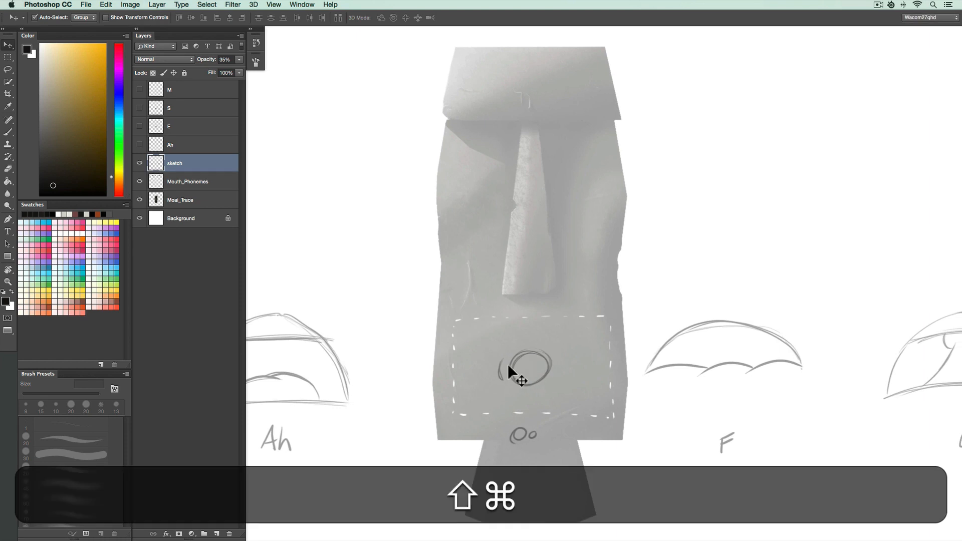
Create a new layer named O and trace the small round Oo mouth in a bold stroke.
key("super+shift+n")
type("O")
key("Return")
key("b")
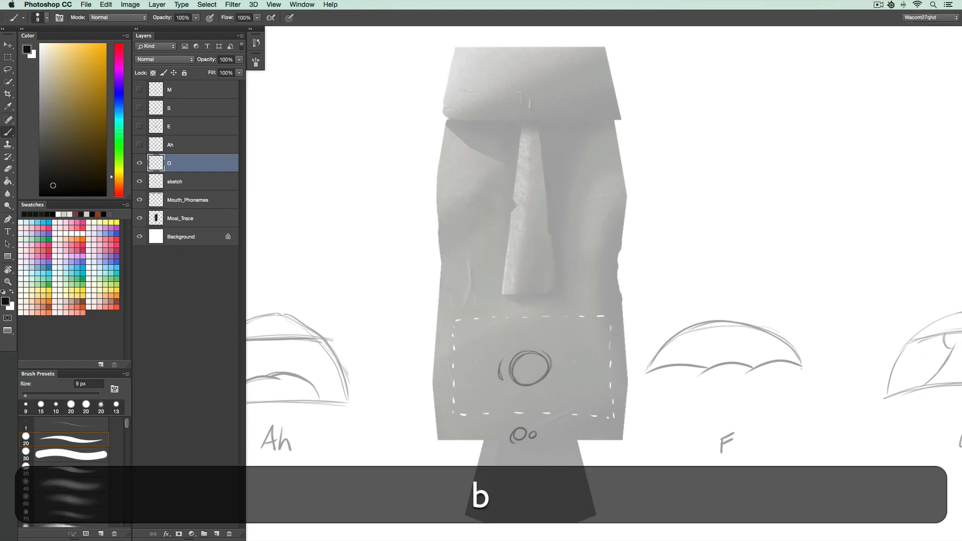
mouse_move(543, 356)
left_mouse_down()
mouse_move(514, 381)
mouse_move(551, 368)
mouse_move(540, 353)
mouse_move(499, 371)
mouse_move(498, 383)
left_mouse_up()
key("super+z")
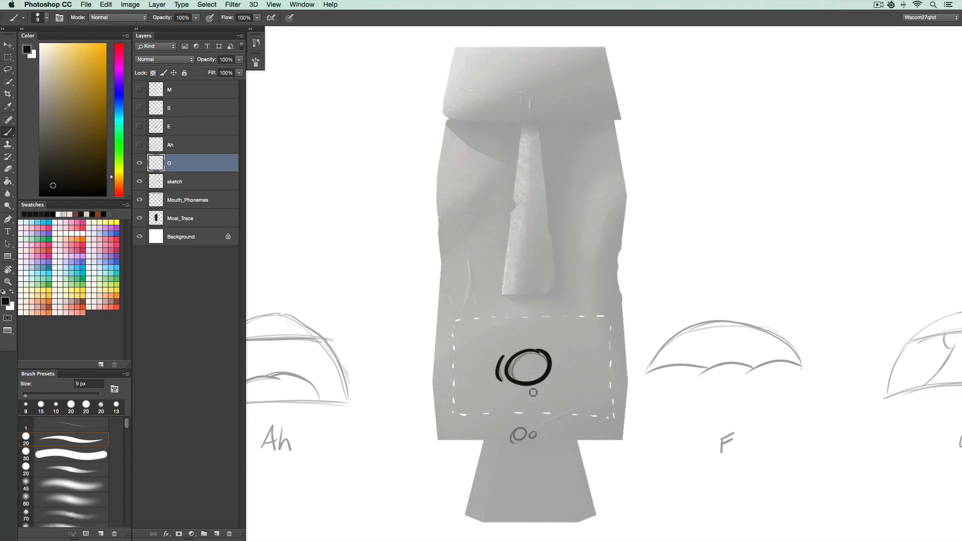
Hide the O layer and move the sketch layer so the F mouth sketch sits over the statue's mouth.
left_click(139, 163)
key("v")
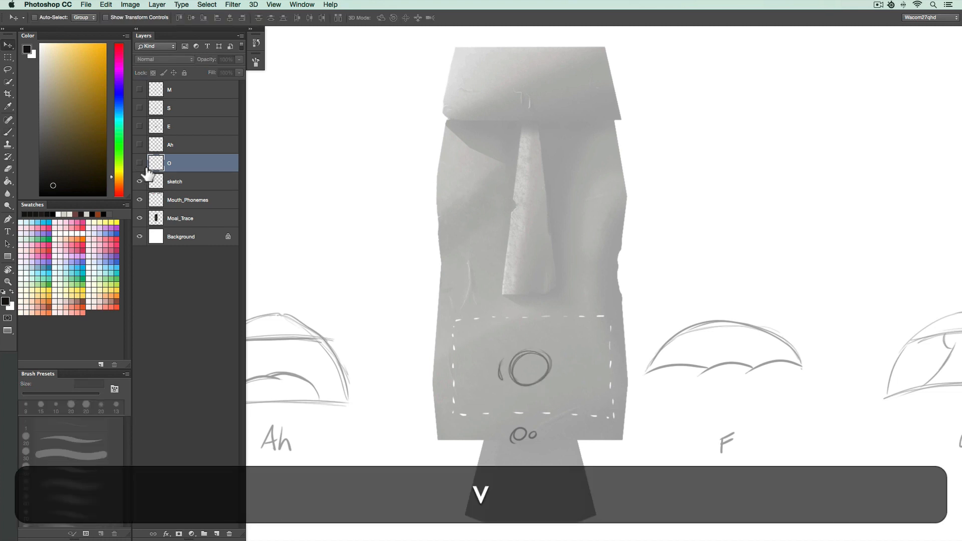
left_click_drag(667, 329, 522, 342)
left_click_drag(491, 346, 494, 347)
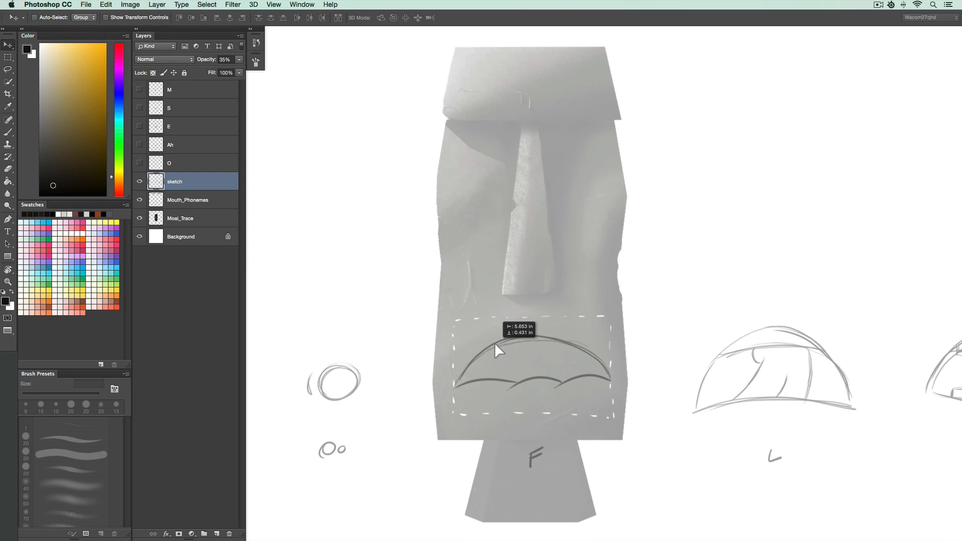
Create a new layer named F and trace the F mouth's arched upper lip and scalloped lower edge.
key("shift+super+n")
type("F")
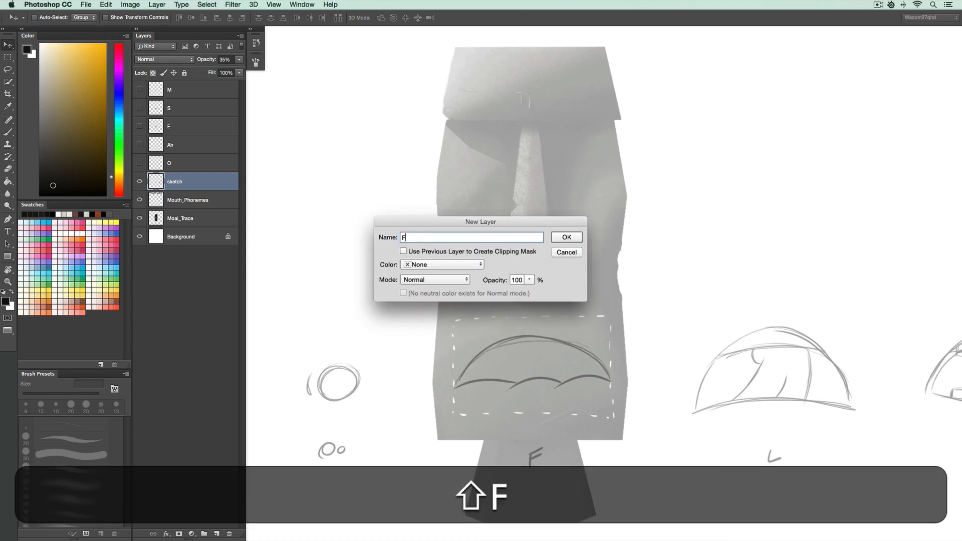
key("shift+Return")
key("b")
mouse_move(610, 380)
left_mouse_down()
mouse_move(542, 338)
mouse_move(452, 385)
left_mouse_up()
left_click_drag(565, 384, 509, 397)
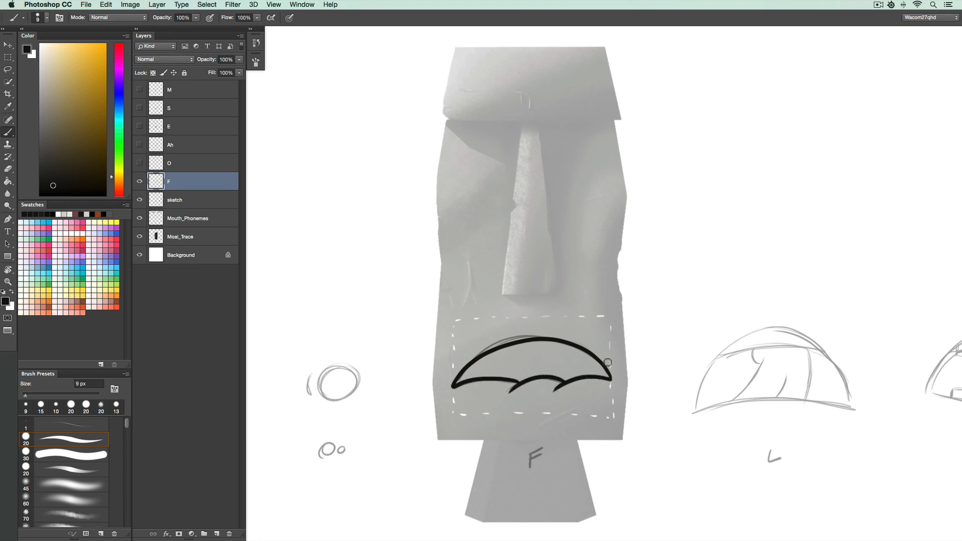
Hide the F layer and move the sketch layer so the L mouth sketch sits over the statue's mouth.
left_click(140, 182)
key("v")
left_click(598, 373, "super")
mouse_move(599, 373)
left_mouse_down()
mouse_move(385, 380)
mouse_move(566, 367)
left_mouse_up()
Create a new layer named L and trace the L mouth's dome outline and tongue shape in bold strokes.
key("shift+super+n")
type("L")
key("Return")
key("b")
mouse_move(615, 408)
left_mouse_down()
mouse_move(577, 339)
mouse_move(466, 370)
mouse_move(452, 411)
mouse_move(551, 399)
mouse_move(452, 411)
left_mouse_up()
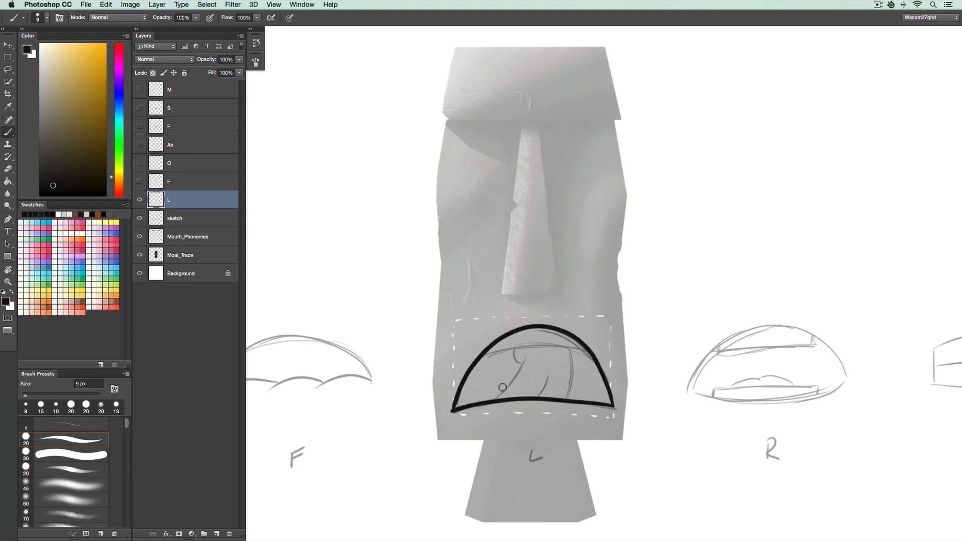
left_click_drag(565, 348, 485, 353)
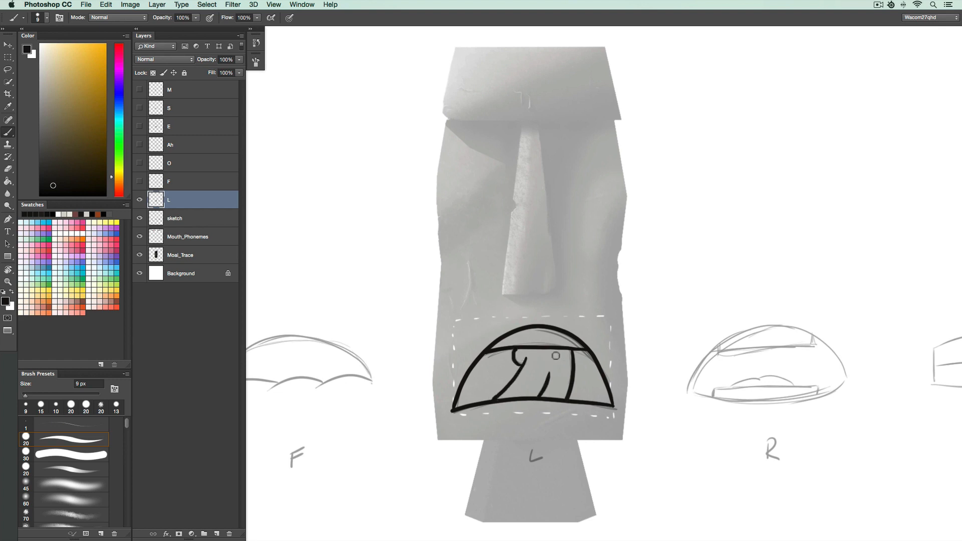
Hide the L layer and move the sketch layer so the R mouth sketch sits over the statue's mouth.
left_click(140, 201)
key("v")
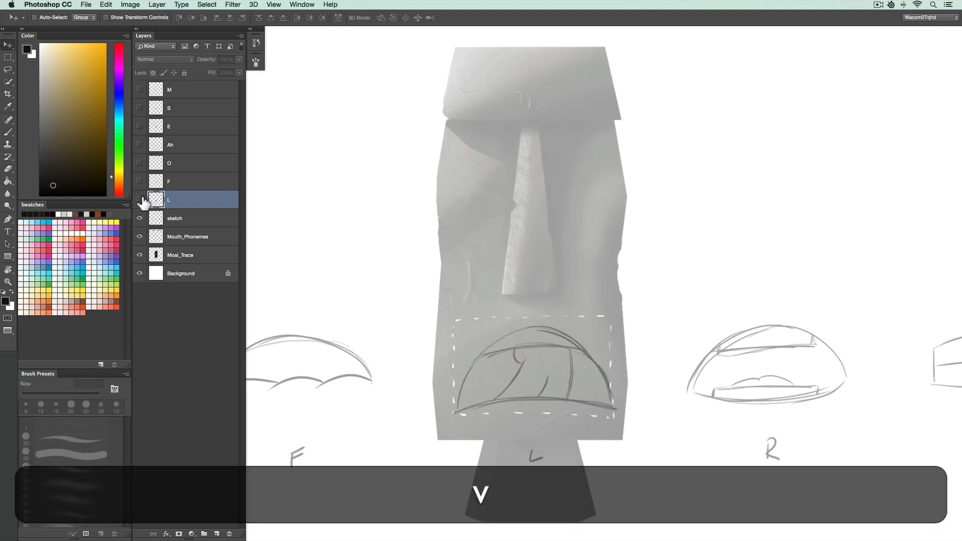
mouse_move(727, 360)
left_mouse_down()
mouse_move(551, 354)
mouse_move(485, 362)
mouse_move(496, 361)
mouse_move(491, 354)
left_mouse_up()
Create a new layer named R and trace the R mouth's oval outline with upper and lower teeth bands.
key("shift+super+n")
type("R")
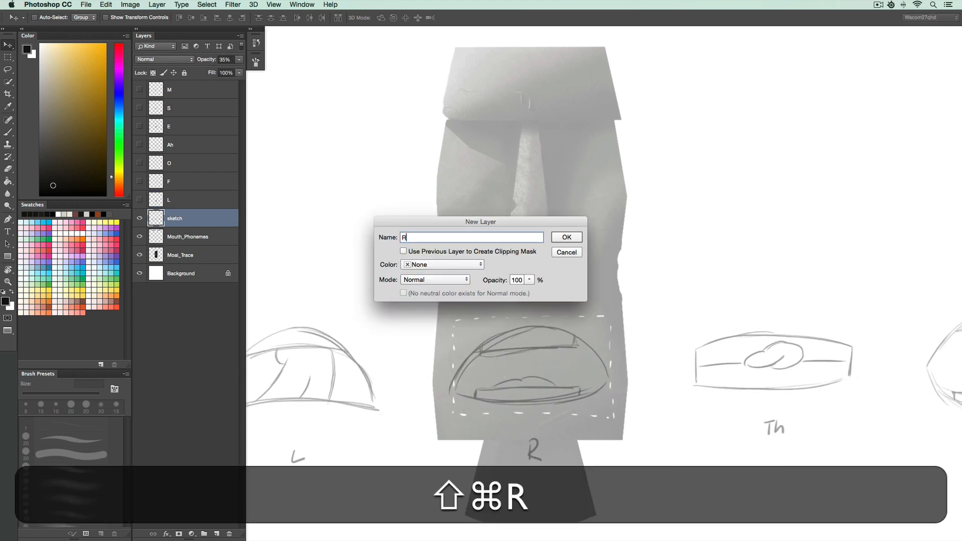
key("shift+Return")
key("b")
mouse_move(608, 381)
left_mouse_down()
mouse_move(583, 338)
mouse_move(531, 326)
mouse_move(474, 352)
mouse_move(450, 391)
left_mouse_up()
left_click_drag(581, 399, 462, 400)
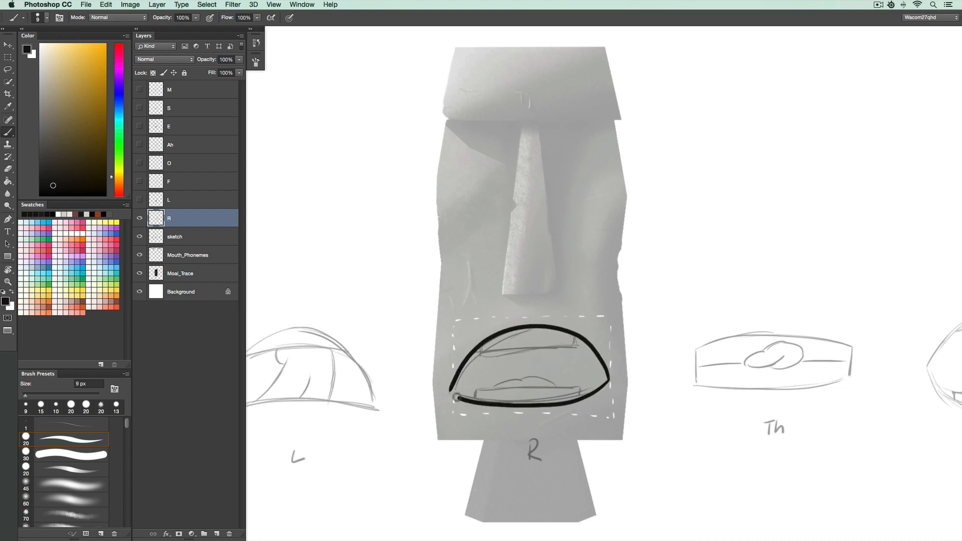
left_click_drag(510, 355, 576, 339)
left_click_drag(579, 395, 478, 391)
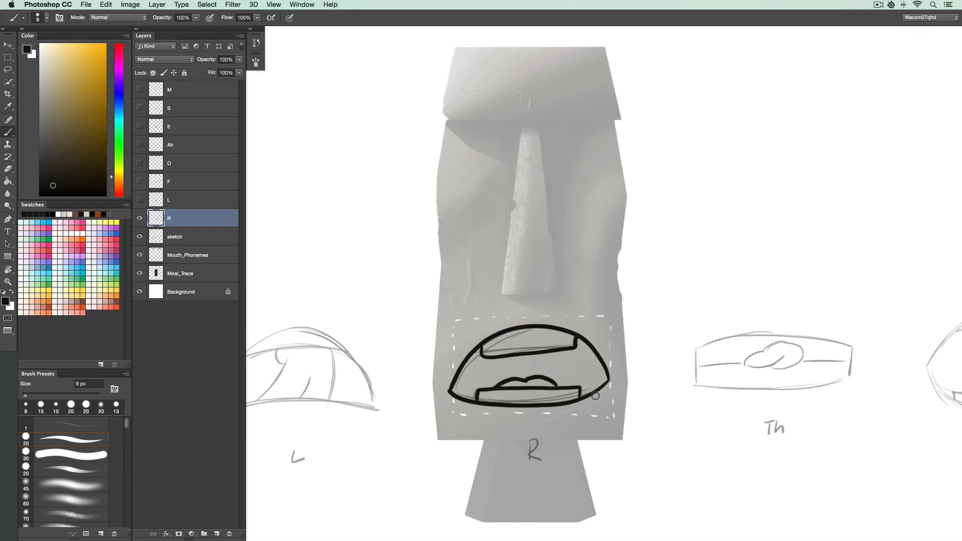
Hide the R layer and move the sketch layer so the Th mouth sketch sits over the statue's mouth.
left_click(139, 218)
key("v")
left_click_drag(722, 373, 482, 365)
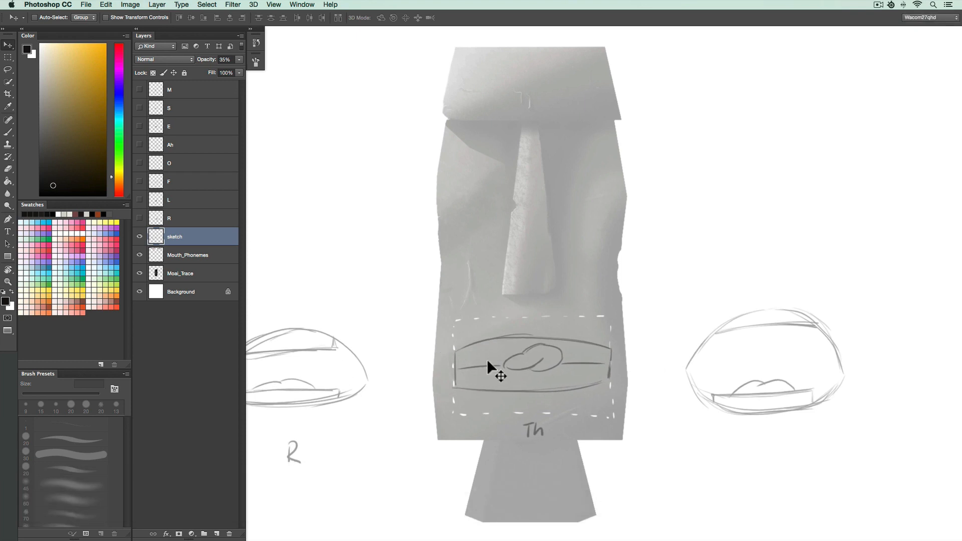
Create a new layer named Th and trace the Th mouth's flat outline and tongue tip in bold strokes.
key("super+shift+n")
type("Th")
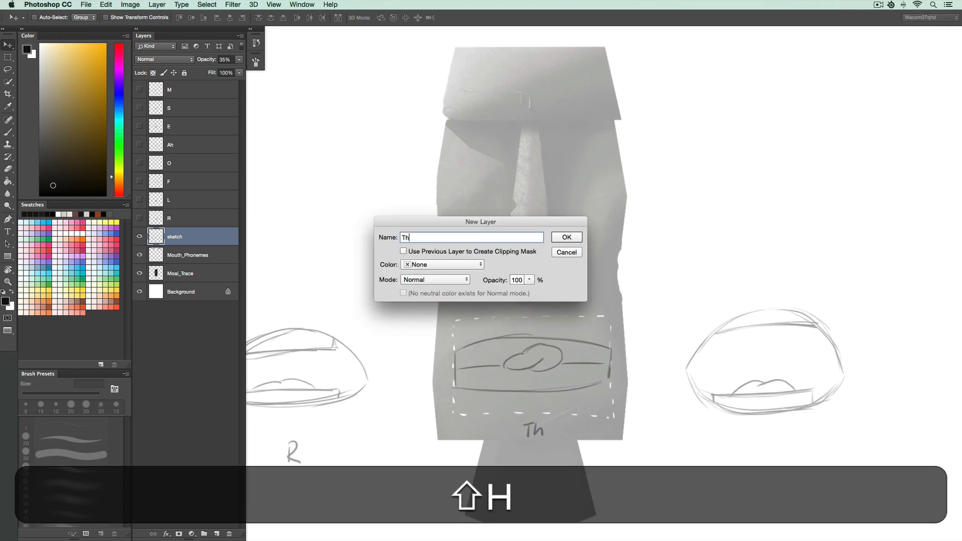
key("Return")
key("b")
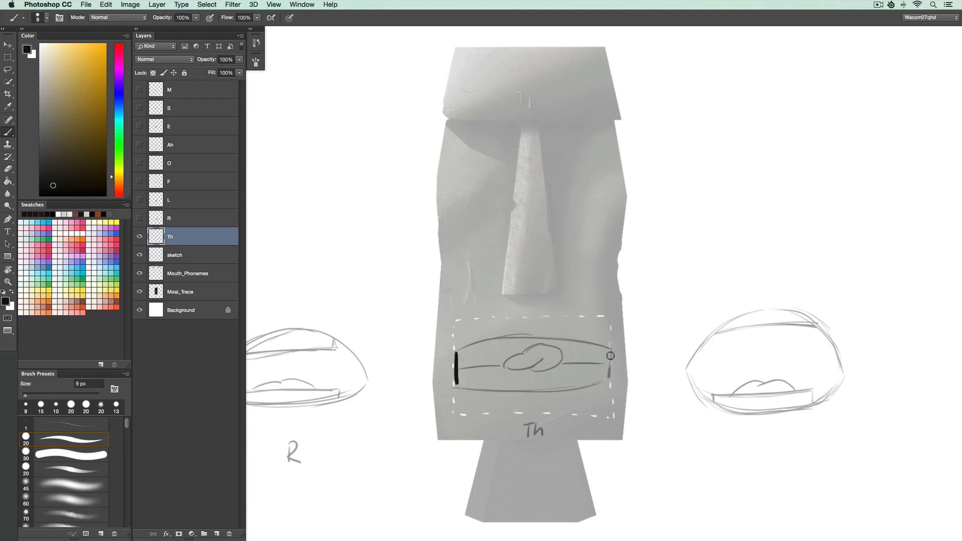
mouse_move(457, 384)
left_mouse_down()
mouse_move(551, 389)
mouse_move(607, 373)
mouse_move(589, 385)
mouse_move(457, 387)
left_mouse_up()
key("super+z")
mouse_move(611, 348)
left_mouse_down()
mouse_move(531, 337)
mouse_move(459, 353)
left_mouse_up()
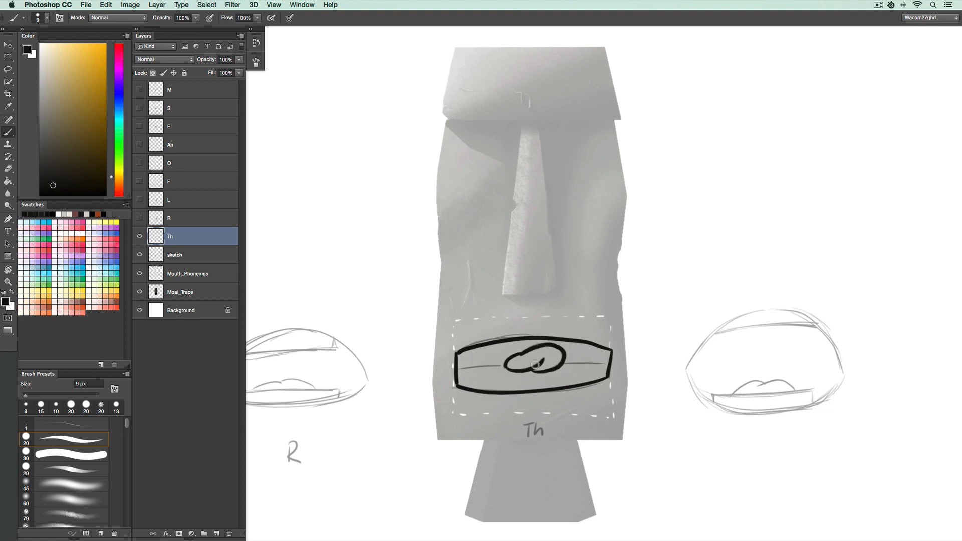
Hide the Th layer and move the sketch layer so the Uh mouth sketch sits over the statue's mouth.
key("v")
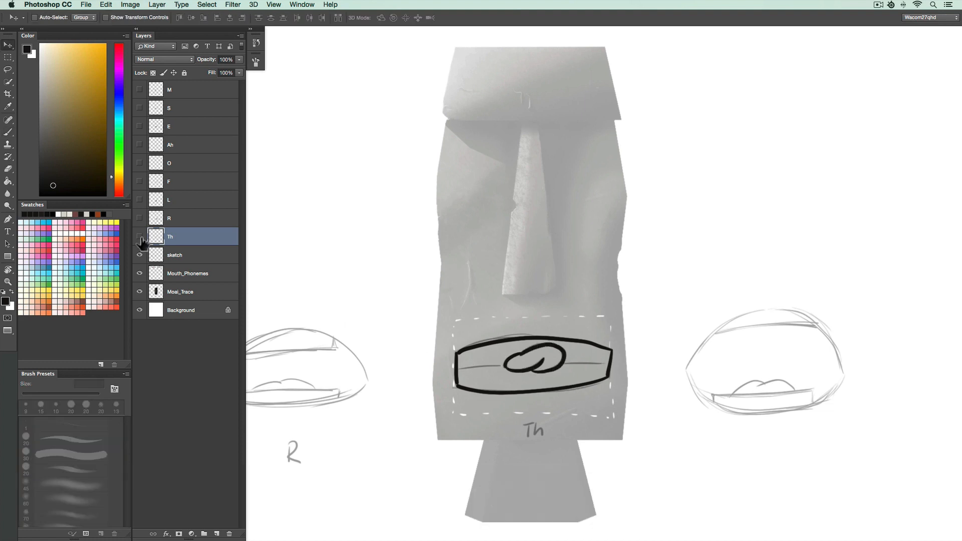
left_click(140, 237)
left_click_drag(561, 359, 367, 370, "super")
left_click_drag(548, 376, 512, 371)
key("b")
Create a new layer named Uh and trace the Uh oval opening and lower teeth band in bold strokes.
key("super+shift+n")
type("Uh")
key("Return")
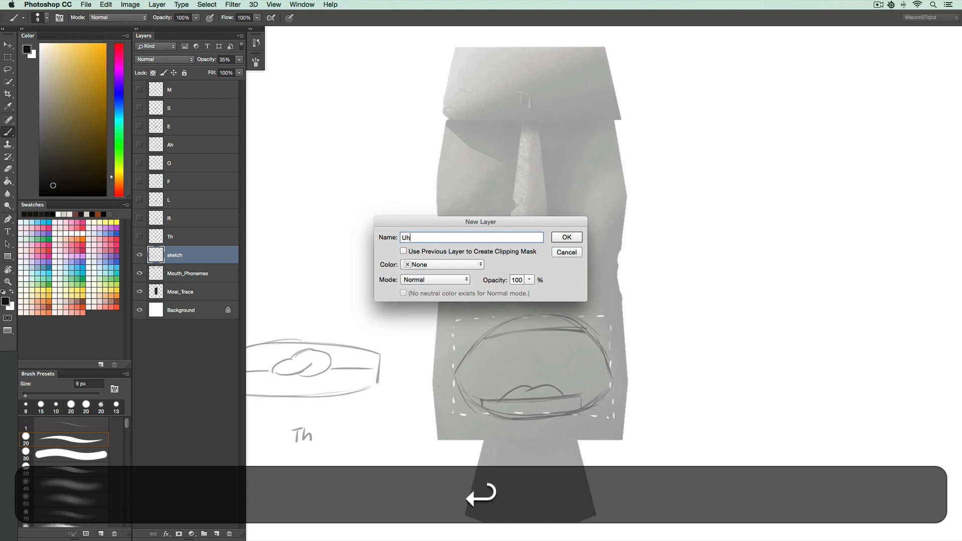
key("b")
mouse_move(613, 379)
left_mouse_down()
mouse_move(591, 333)
mouse_move(538, 316)
mouse_move(471, 353)
left_mouse_up()
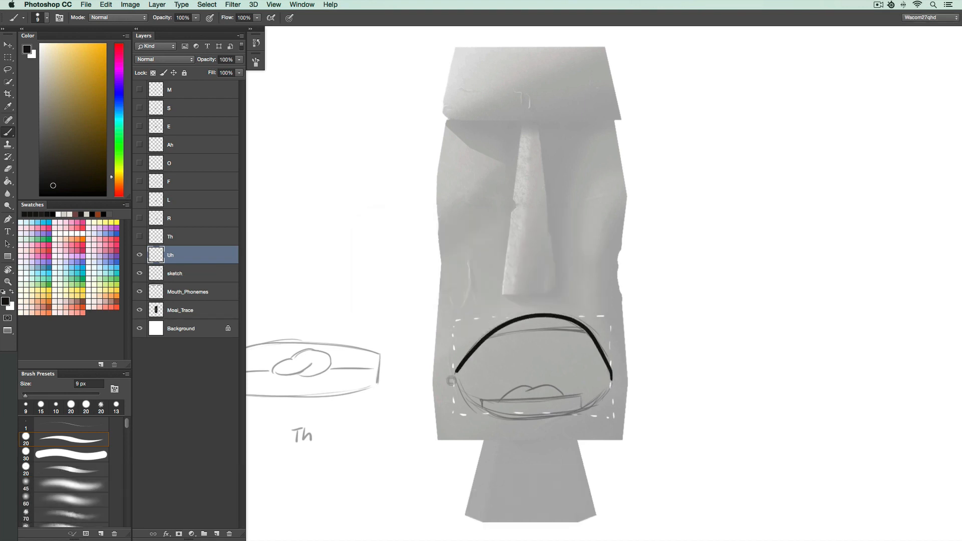
mouse_move(612, 379)
left_mouse_down()
mouse_move(550, 417)
mouse_move(486, 411)
mouse_move(453, 382)
left_mouse_up()
left_click_drag(584, 333, 518, 329)
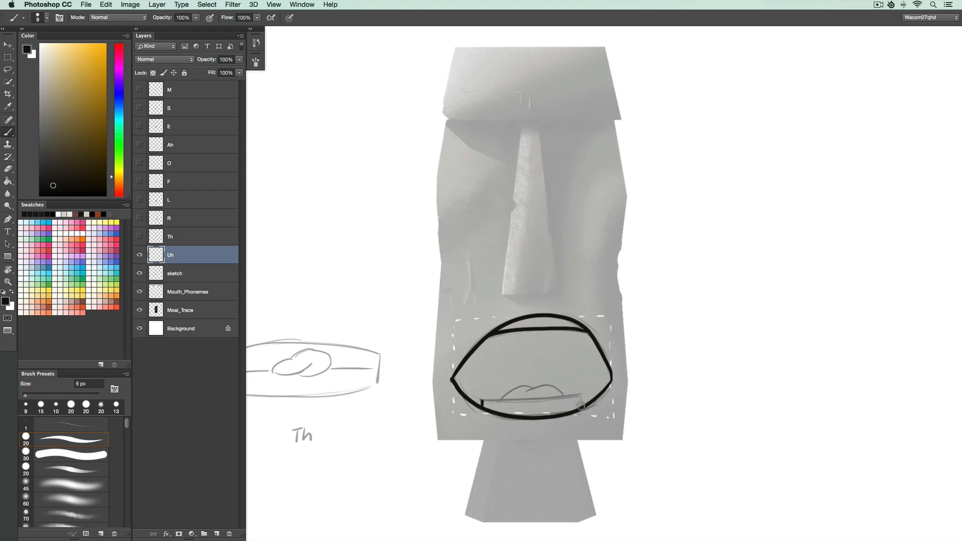
left_click_drag(543, 400, 482, 404)
left_click_drag(557, 391, 521, 392)
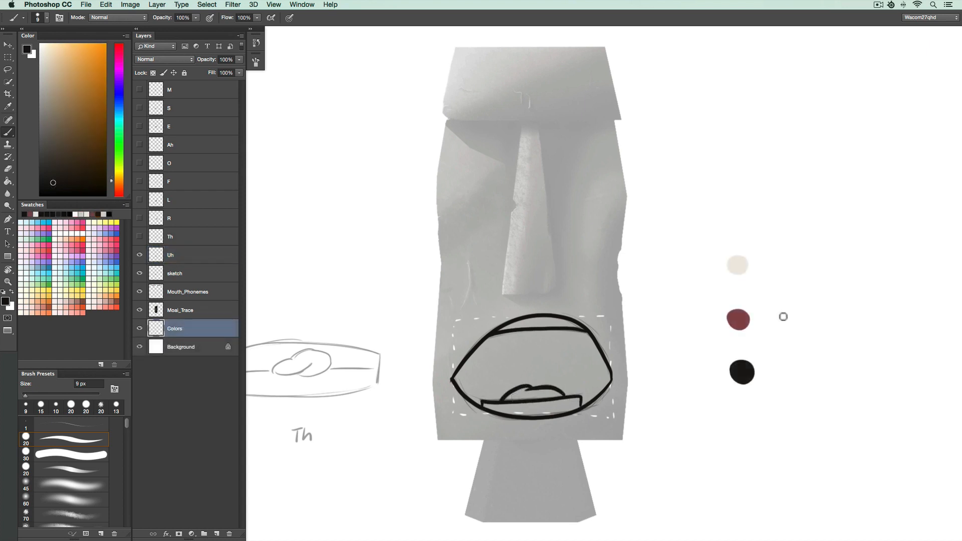
Draw an outline around the colour swatches on the Colors layer and undo it.
mouse_move(805, 280)
left_mouse_down()
mouse_move(722, 227)
mouse_move(798, 271)
left_mouse_up()
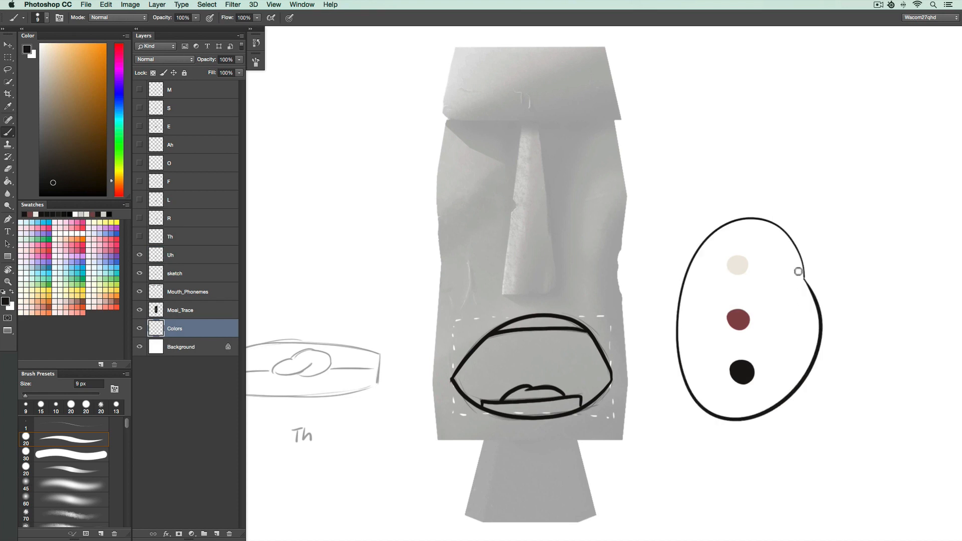
key("super+z")
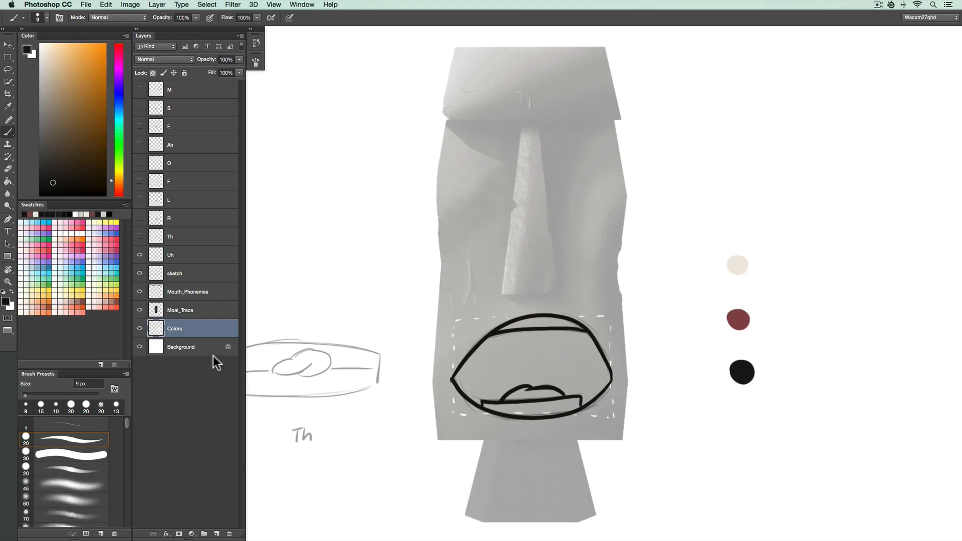
On the Uh layer, paint-bucket fill the mouth interior black, both teeth bands cream and the tongue red, sampling the swatch colours.
left_click(197, 256)
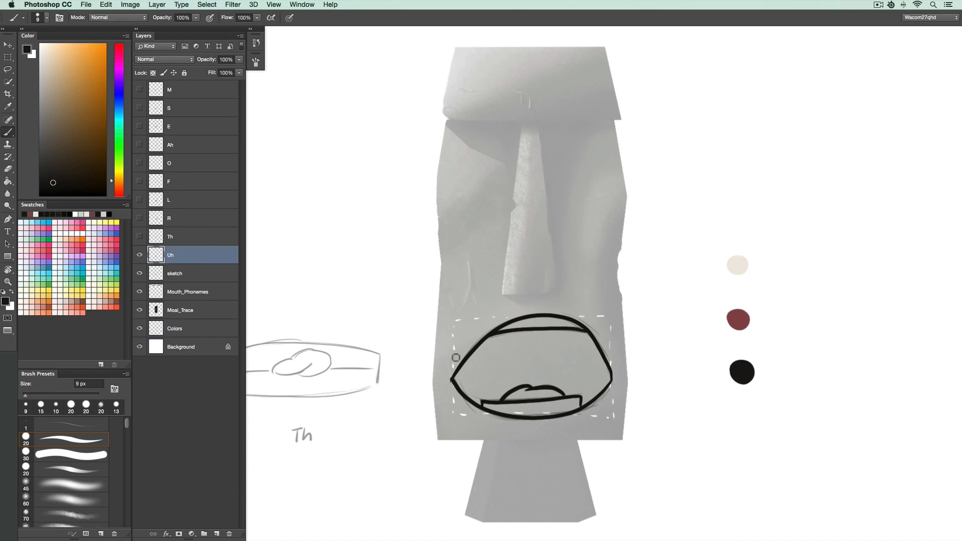
left_click(12, 182)
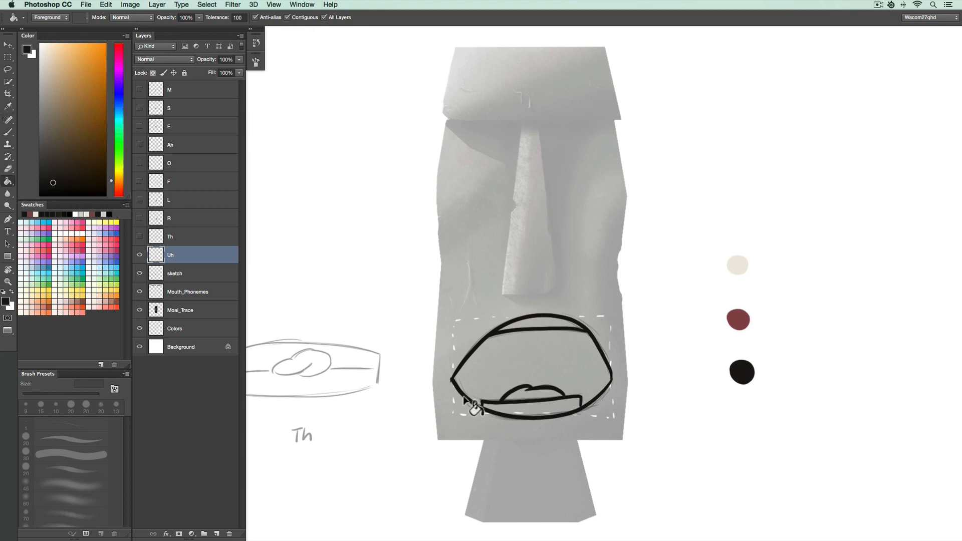
key("alt")
left_click(745, 369, "alt")
left_click(577, 367)
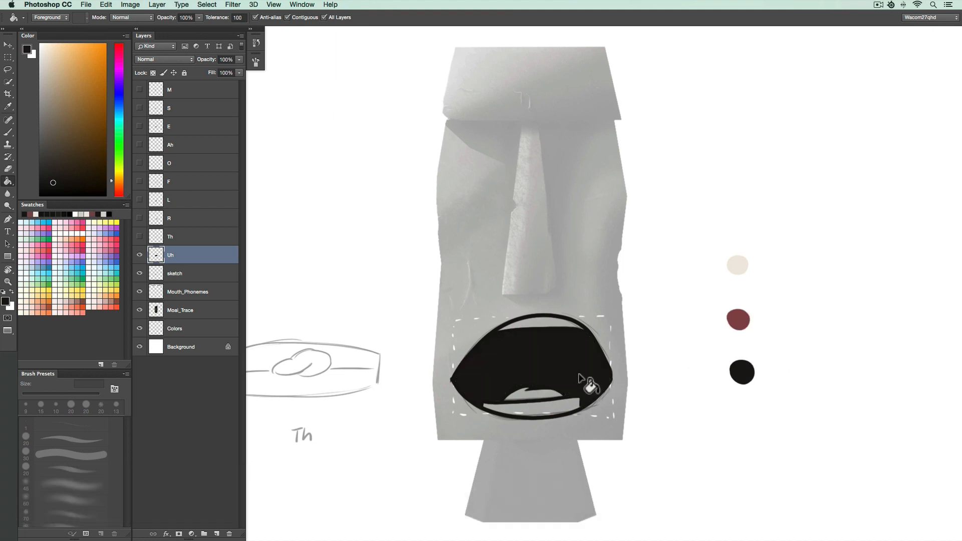
left_click(738, 264, "alt")
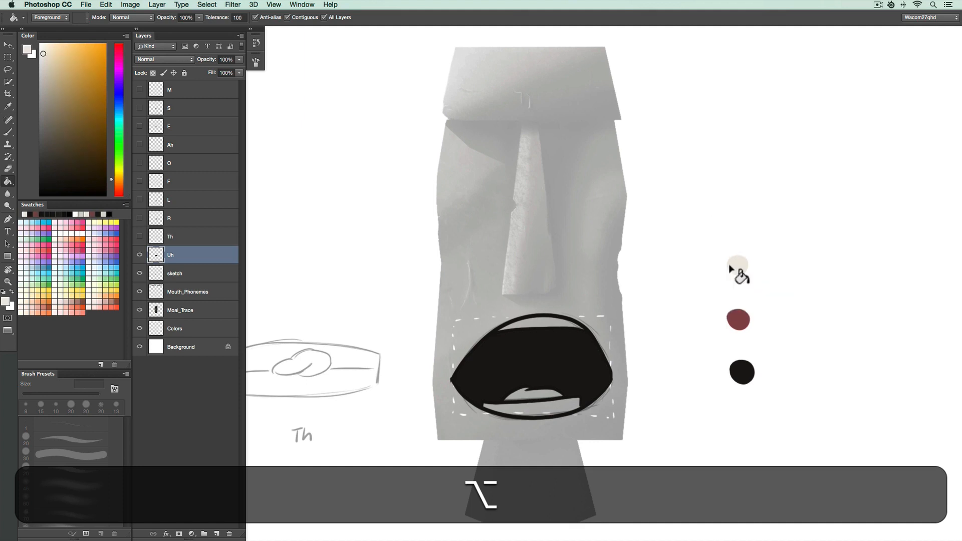
left_click(553, 331)
left_click(556, 411)
left_click(737, 319, "alt")
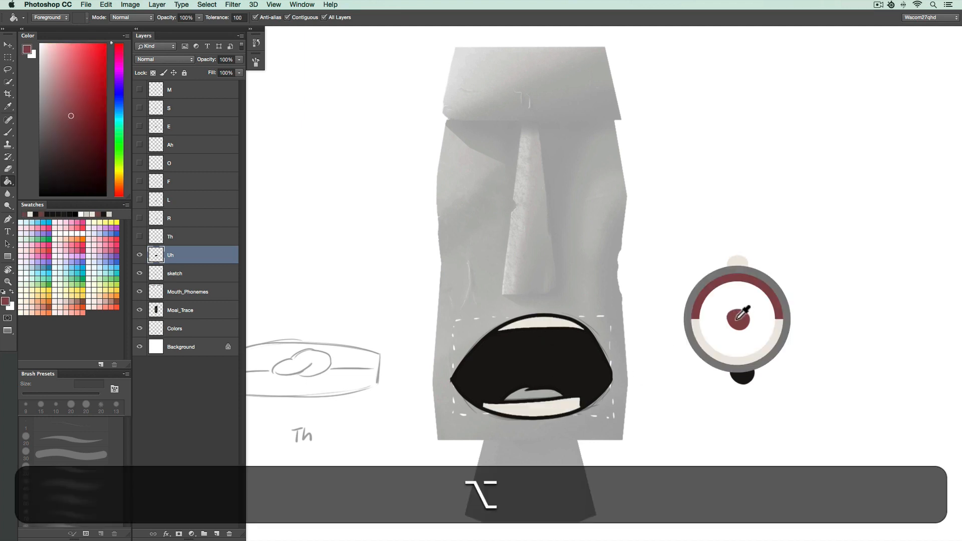
left_click(545, 397)
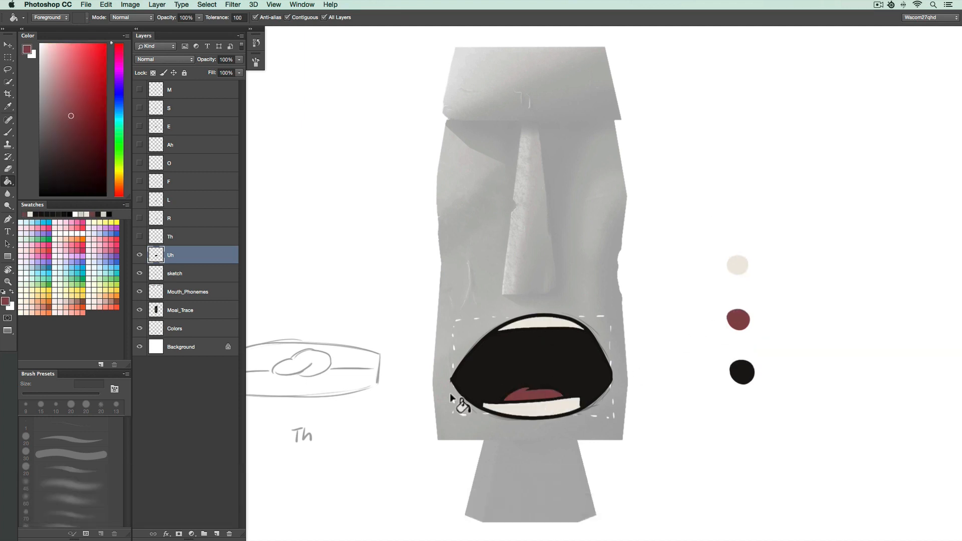
Hide the Uh layer, then show and select the Th layer and fill its mouth cream and tongue red.
left_click(139, 255)
left_click(140, 237)
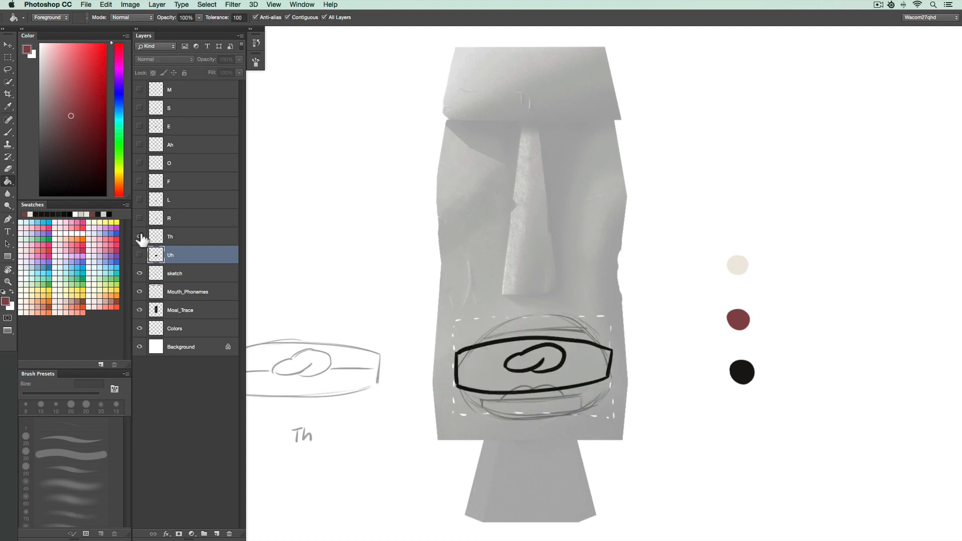
key("alt")
left_click(743, 261, "alt")
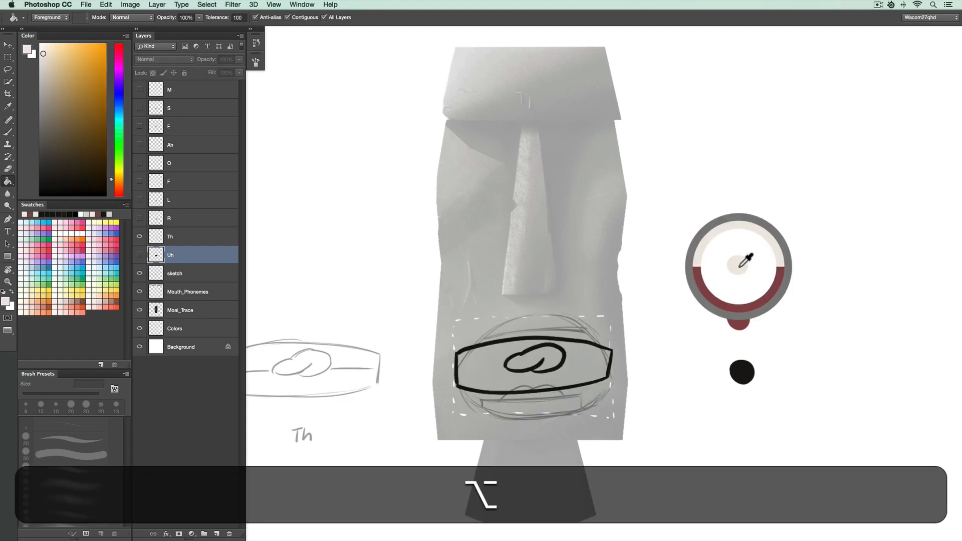
left_click(206, 241)
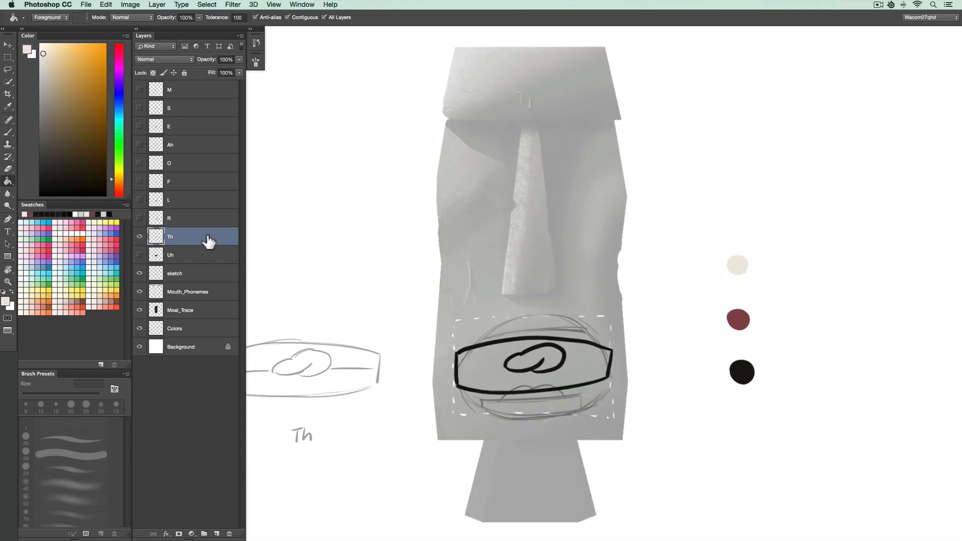
left_click(581, 358)
key("alt")
left_click(739, 320, "alt")
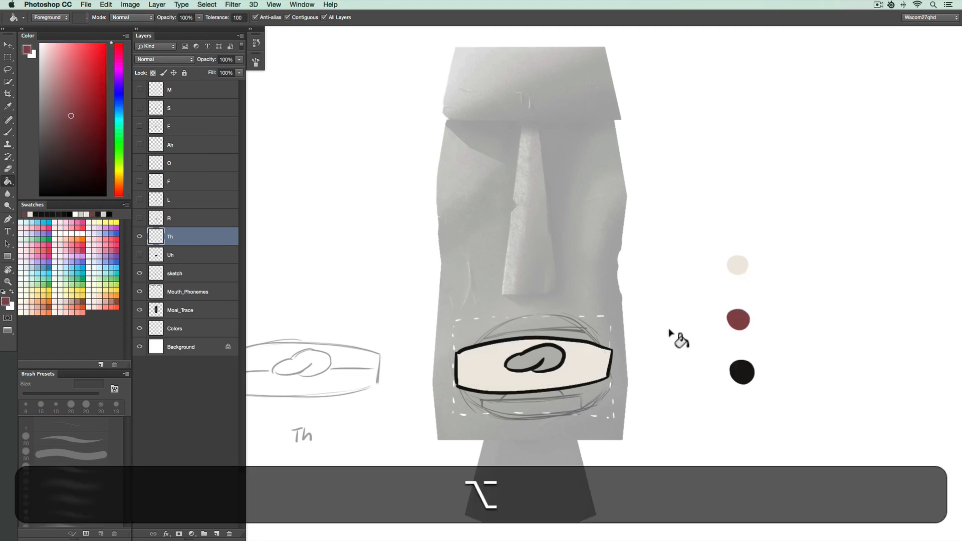
left_click(557, 363)
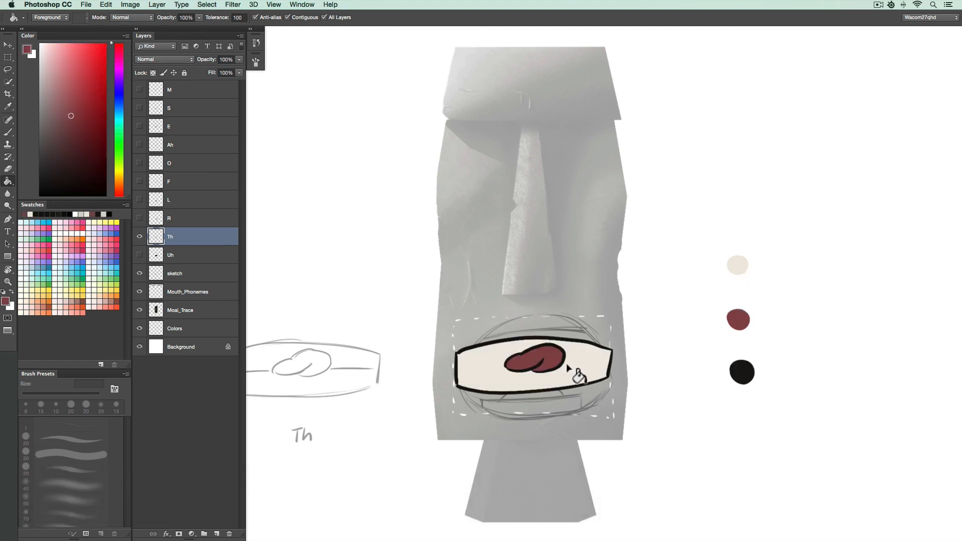
Select the Th mouth's cream area and brush a grey horizontal line across it to divide the teeth.
key("shift+w")
key("shift+w")
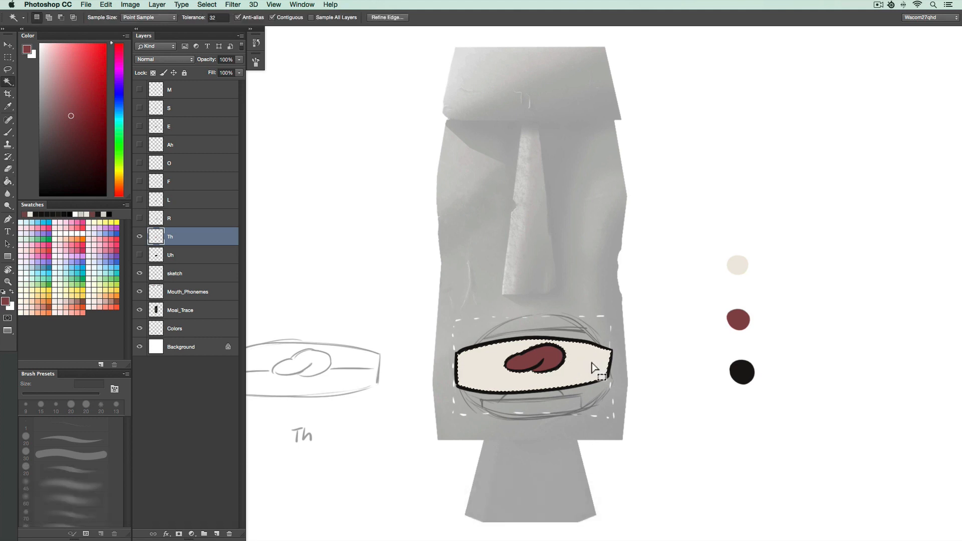
left_click(592, 369)
key("b")
key("alt")
left_click(580, 360, "alt")
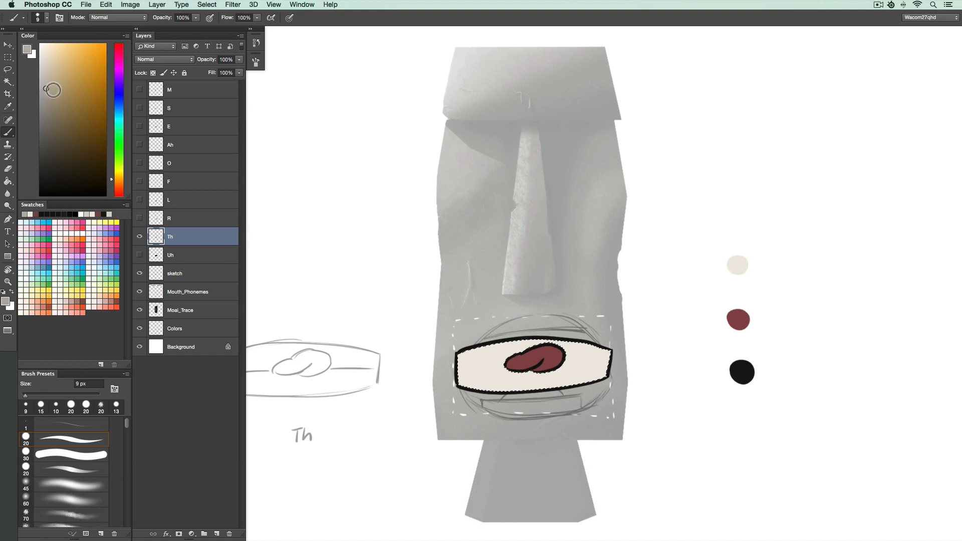
left_click_drag(561, 365, 638, 362)
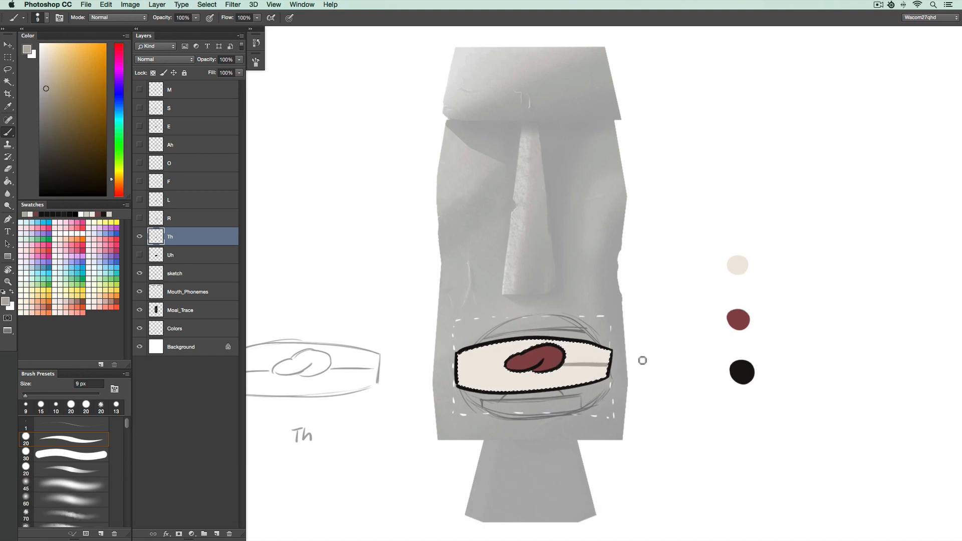
left_click_drag(505, 368, 458, 371)
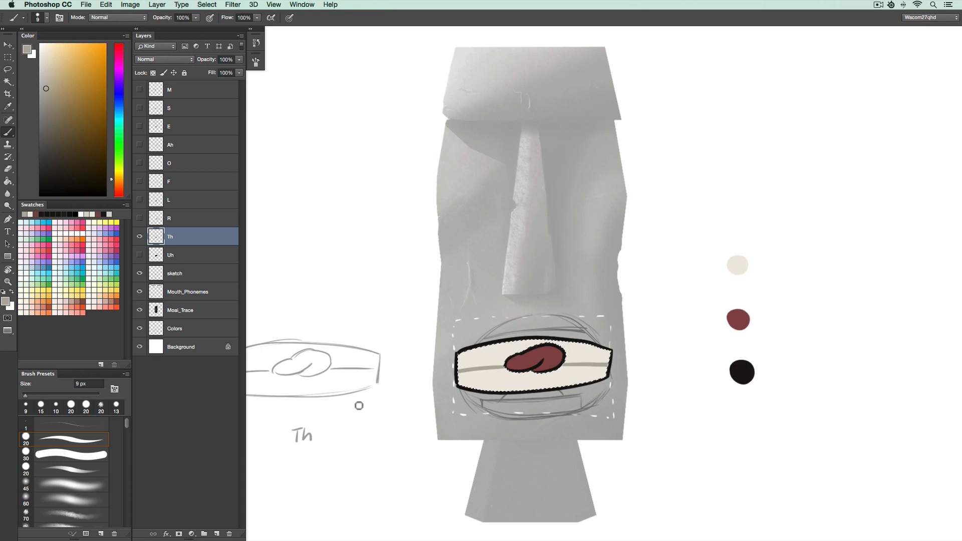
key("super+d")
Hide Th, show and select the R layer, and fill its interior black, teeth cream and tongue red.
key("v")
left_click(139, 236)
left_click(139, 218)
left_click(192, 220)
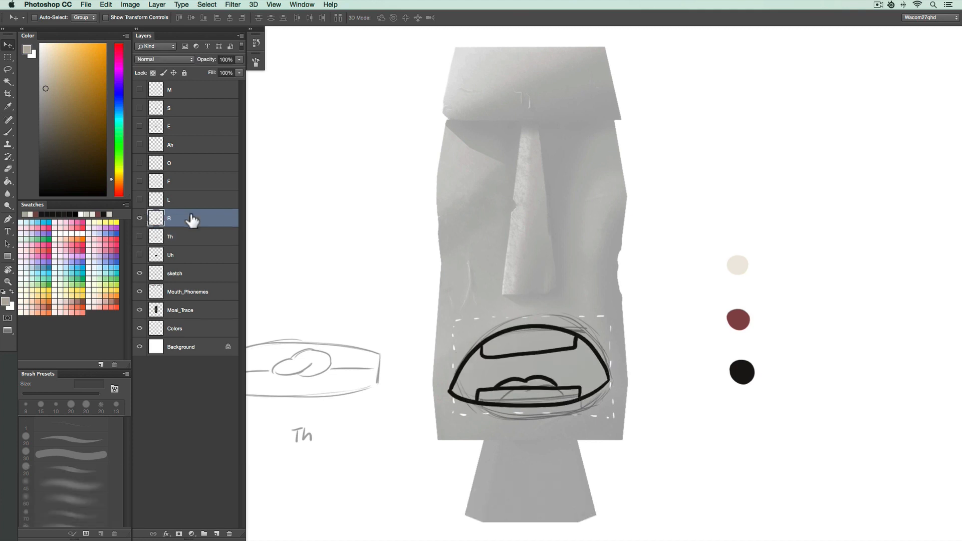
key("g")
left_click(742, 370, "alt")
left_click(577, 371)
left_click(736, 265, "alt")
left_click(549, 344)
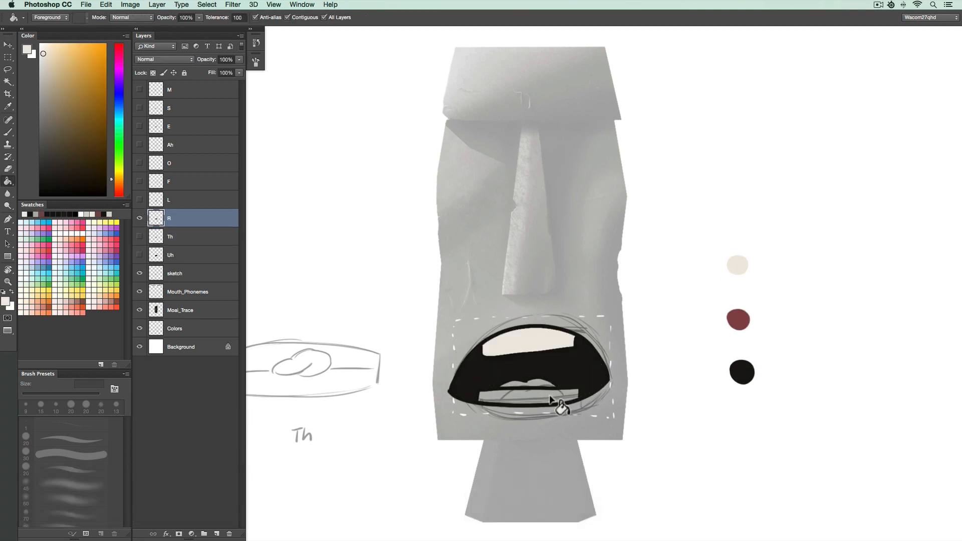
left_click(556, 397)
left_click(745, 315, "alt")
left_click(551, 382)
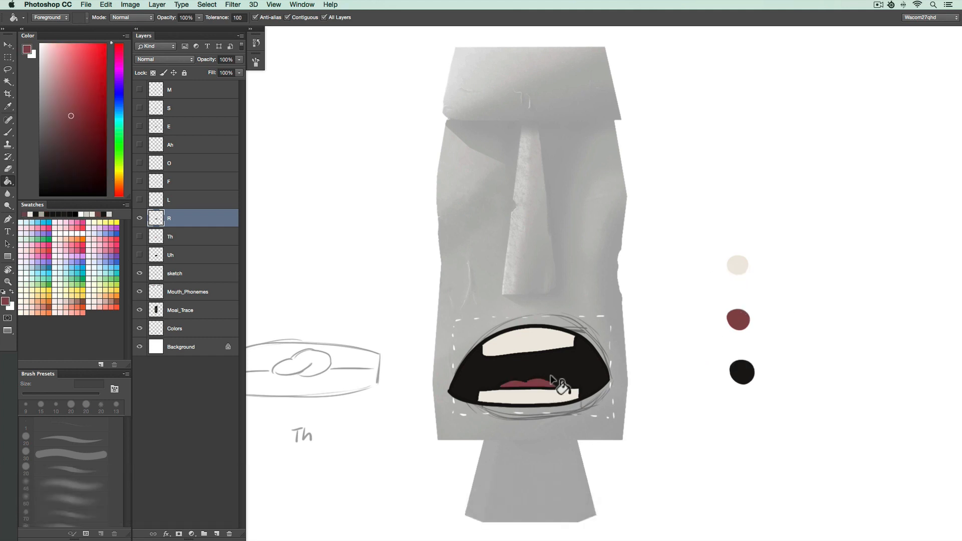
Hide R, show and select the L layer, and fill its tongue red, upper teeth cream and mouth gaps black.
left_click(140, 218)
left_click(139, 199)
left_click(183, 200)
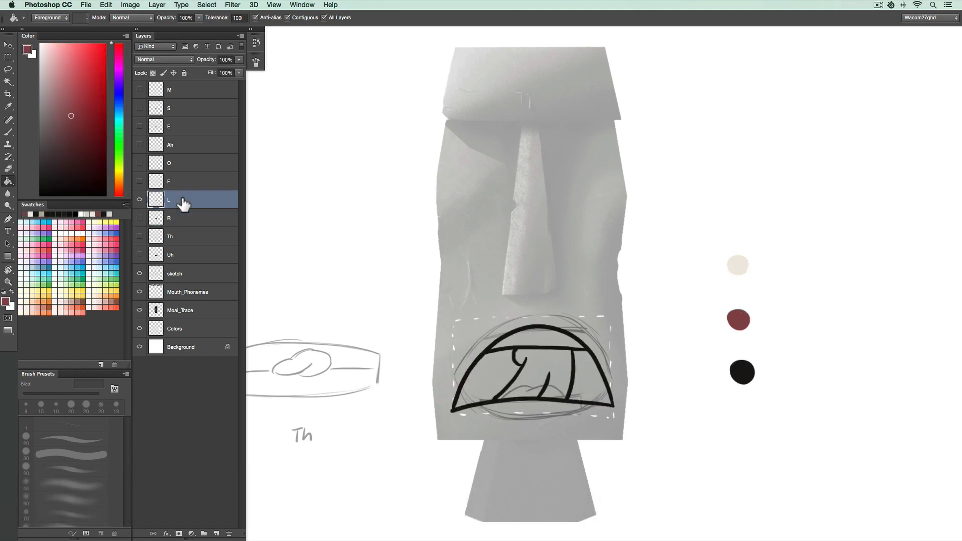
left_click(562, 366)
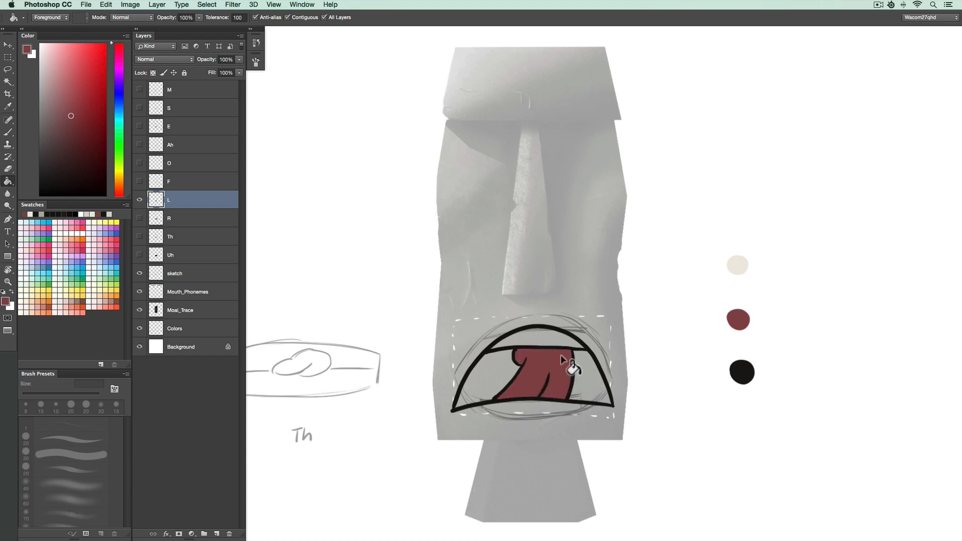
left_click(737, 265, "alt")
left_click(549, 342)
left_click(742, 371, "alt")
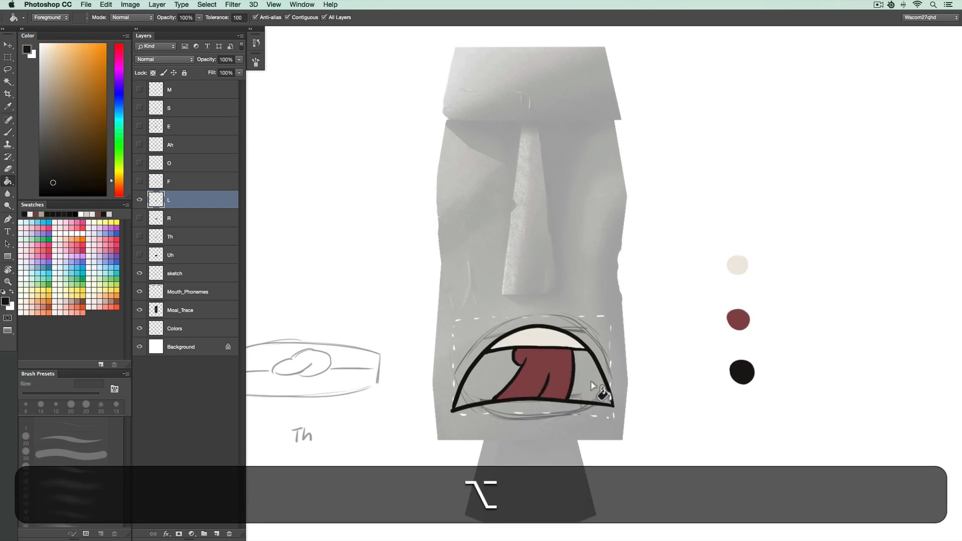
left_click(594, 385)
left_click(503, 376)
Hide L, show and select the F layer, and fill the F mouth's teeth area cream.
left_click(139, 199)
left_click(139, 181)
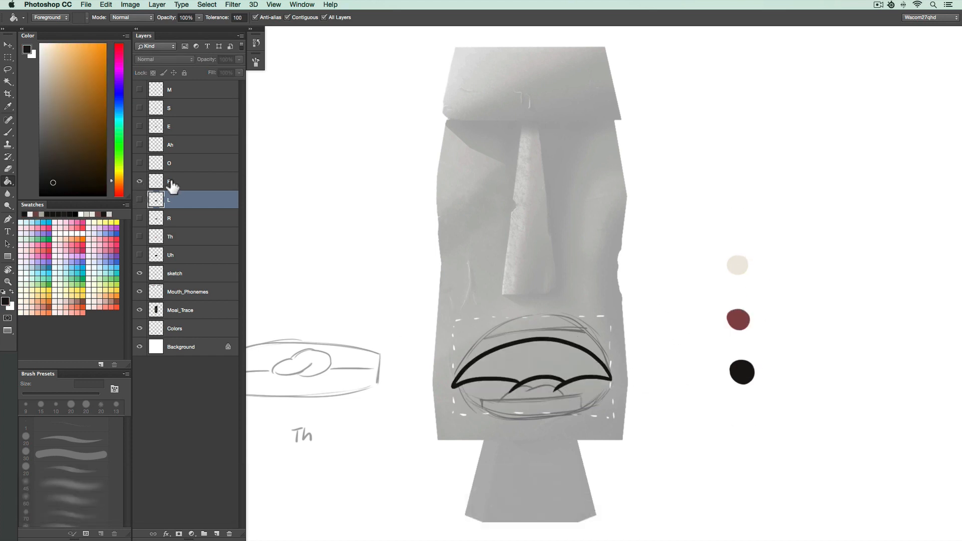
left_click(183, 186)
left_click(737, 265, "alt")
left_click(576, 368)
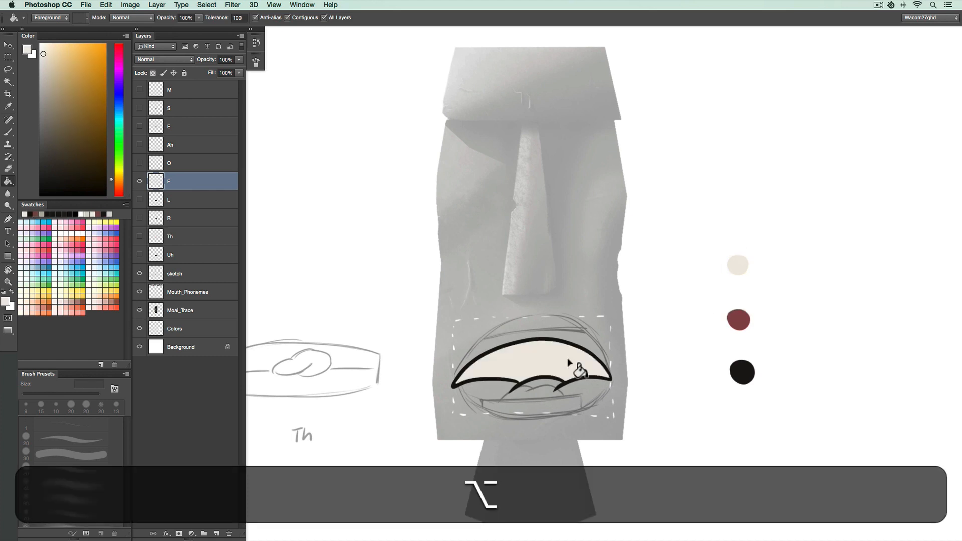
Hide F, show and select the O layer, and fill the small O opening black.
left_click(139, 181)
left_click(139, 163)
left_click(183, 165)
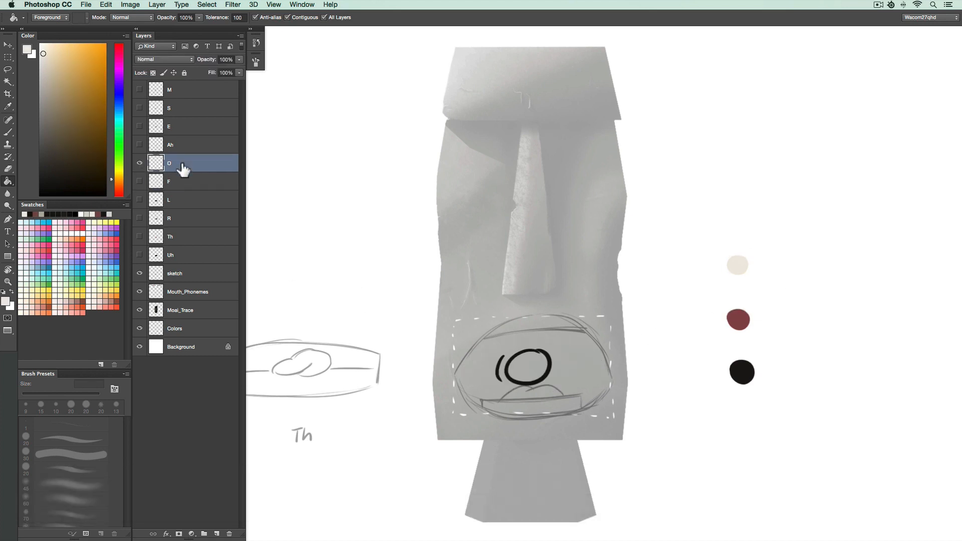
left_click(742, 370, "alt")
left_click(536, 371)
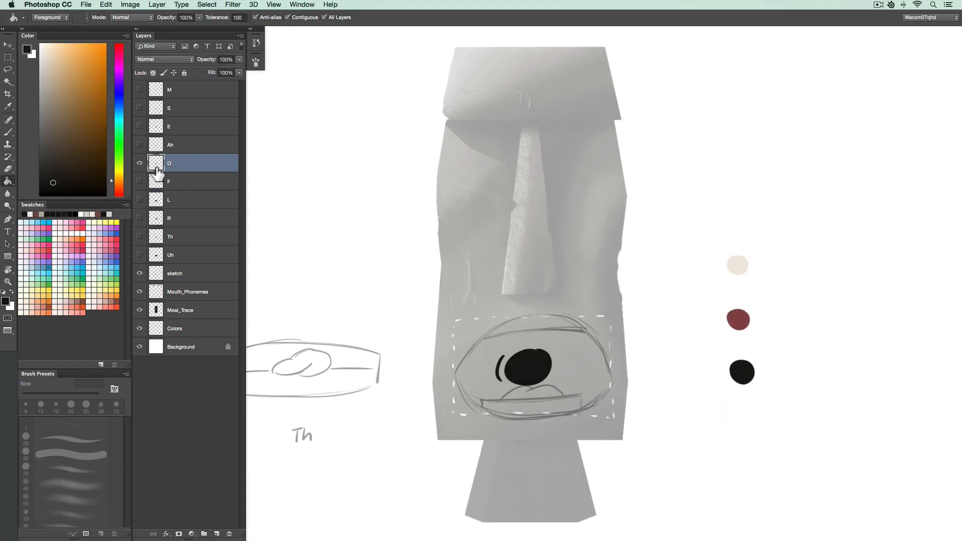
Hide O, show and select the Ah layer, and fill its interior black, tongue red and upper teeth cream.
left_click(139, 163)
left_click(140, 144)
left_click(185, 146)
left_click(567, 360)
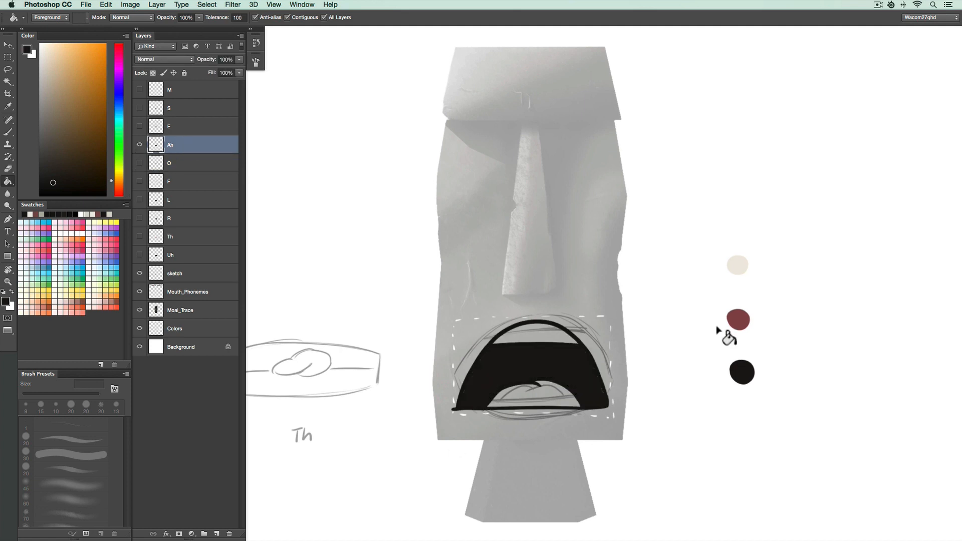
left_click(739, 319, "alt")
left_click(556, 396)
left_click(737, 264, "alt")
left_click(556, 335)
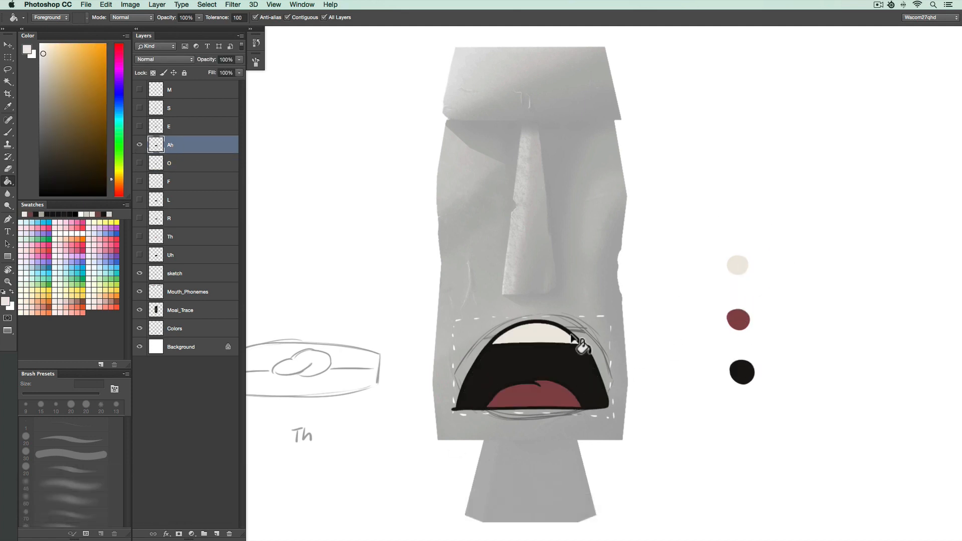
Hide Ah, show and select the E layer, and fill its two teeth bands cream and the gap black.
left_click(139, 145)
left_click(139, 126)
left_click(182, 128)
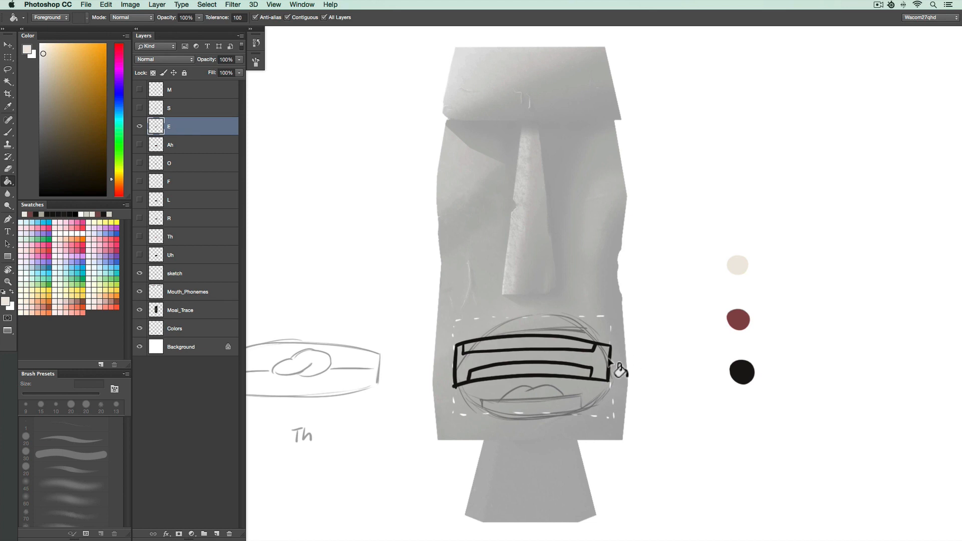
left_click(582, 347)
left_click(585, 373)
left_click(741, 372, "alt")
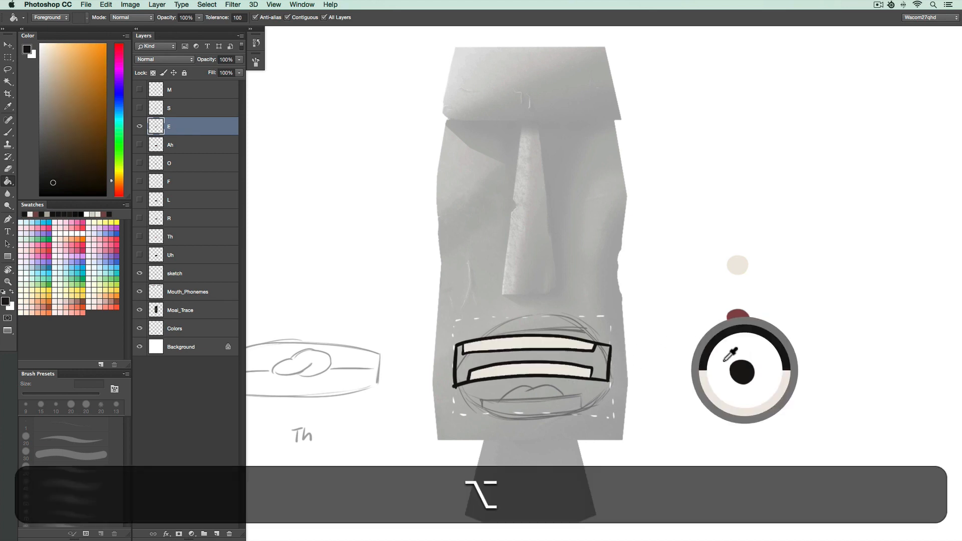
left_click(603, 368)
Hide E, show and select the S layer, and fill the S mouth's teeth band cream.
left_click(139, 126)
left_click(139, 107)
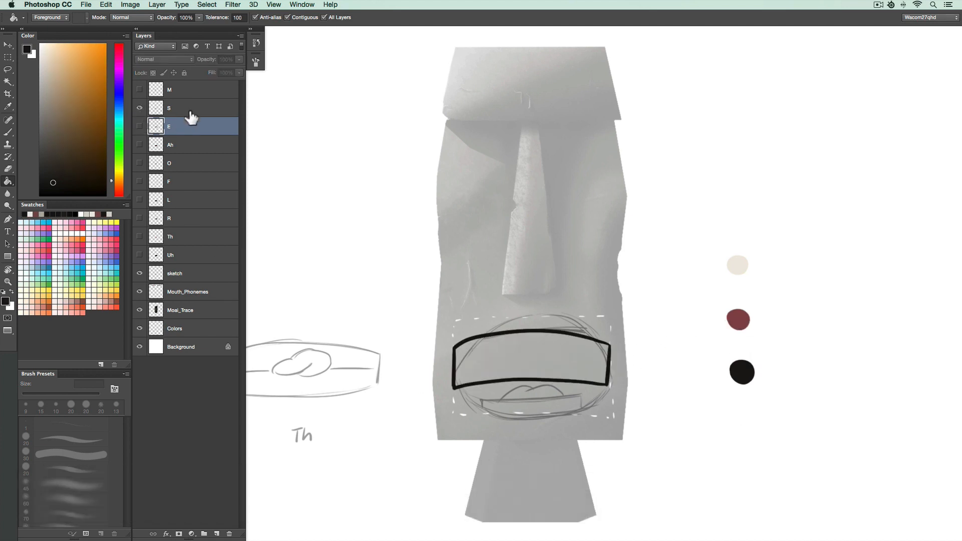
left_click(192, 115)
left_click(738, 265, "alt")
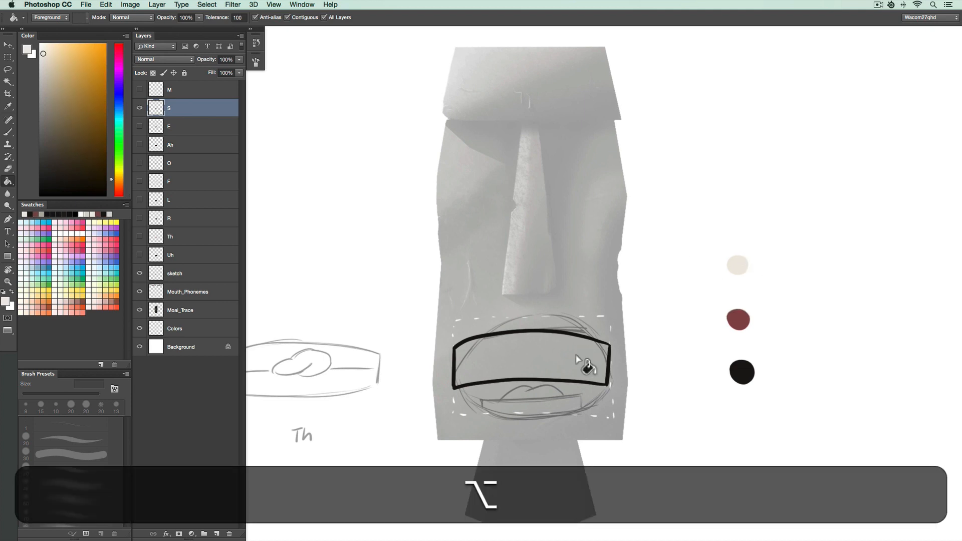
left_click(578, 361)
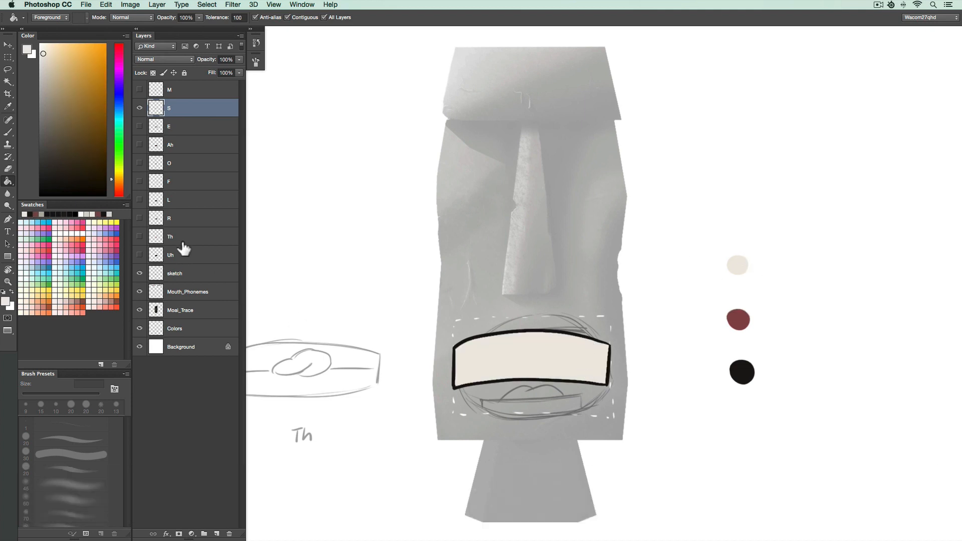
Compare the Th layer's teeth line against the other mouth layers by toggling their visibility.
left_click(139, 108)
left_click(139, 237)
left_click(200, 239)
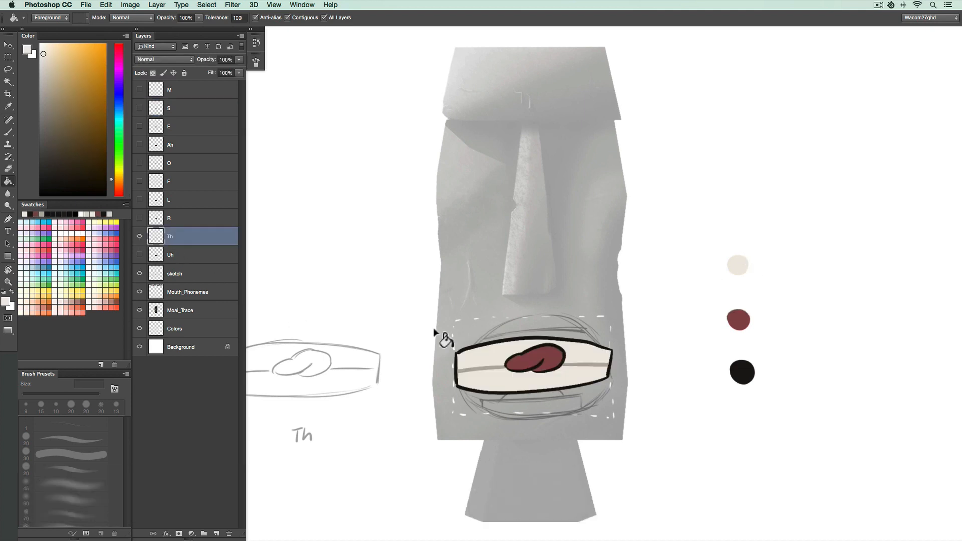
left_click(479, 369, "alt")
key("b")
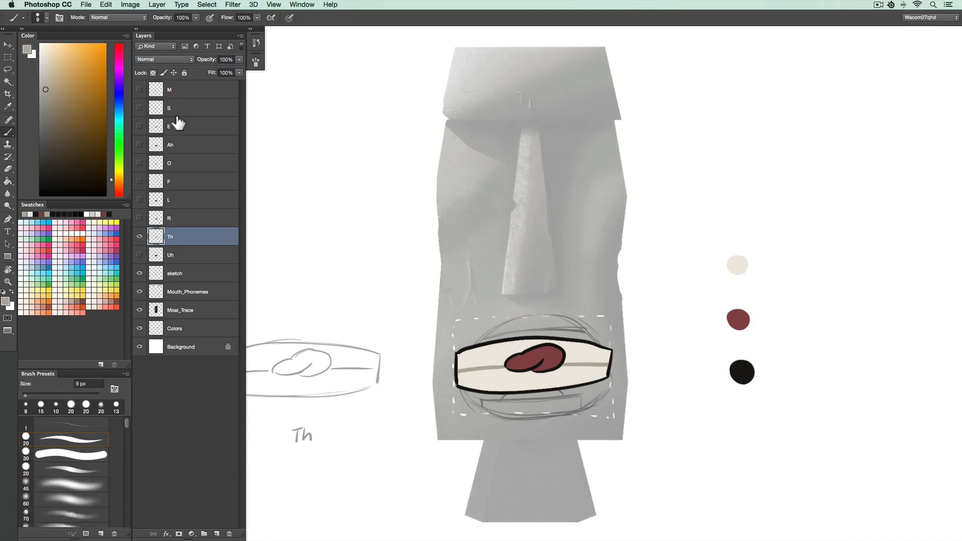
left_click(139, 126)
left_click(139, 236)
left_click(139, 126)
Select the S layer's cream area and brush a grey horizontal line across it to divide the teeth.
left_click(139, 108)
left_click(181, 108)
key("w")
left_click(510, 375)
key("b")
left_click_drag(455, 363, 609, 360)
key("super+z")
left_click_drag(455, 360, 608, 358)
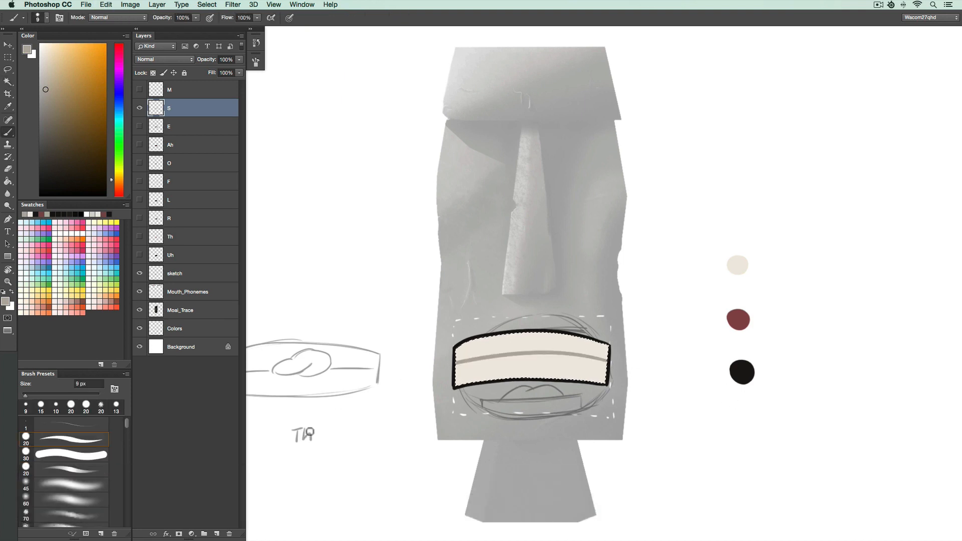
Deselect, then delete the sketch, Mouth_Phonemes, Moai_Trace, Colors and Background layers, leaving only the phoneme layers.
key("super+d")
left_click(140, 107)
left_click(140, 90)
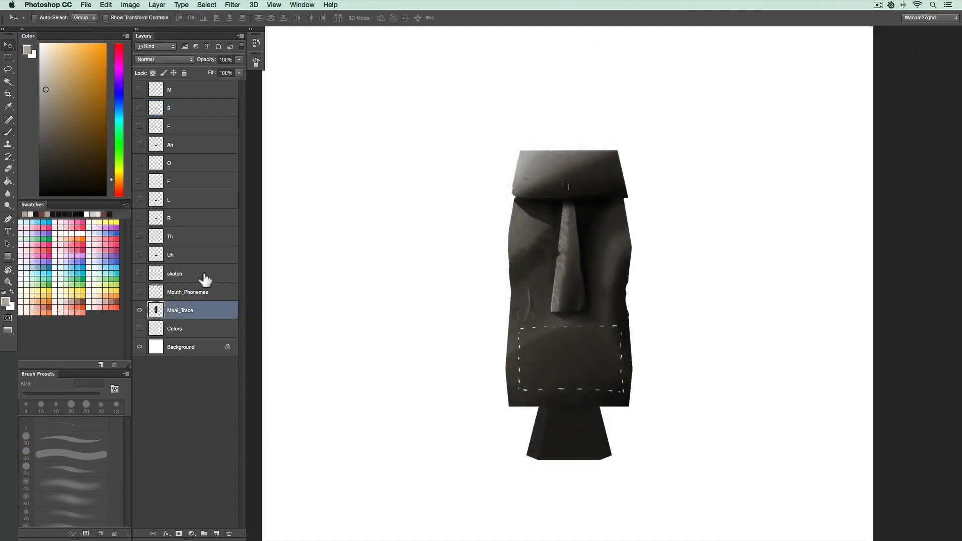
left_click(206, 279)
left_click(205, 347, "shift")
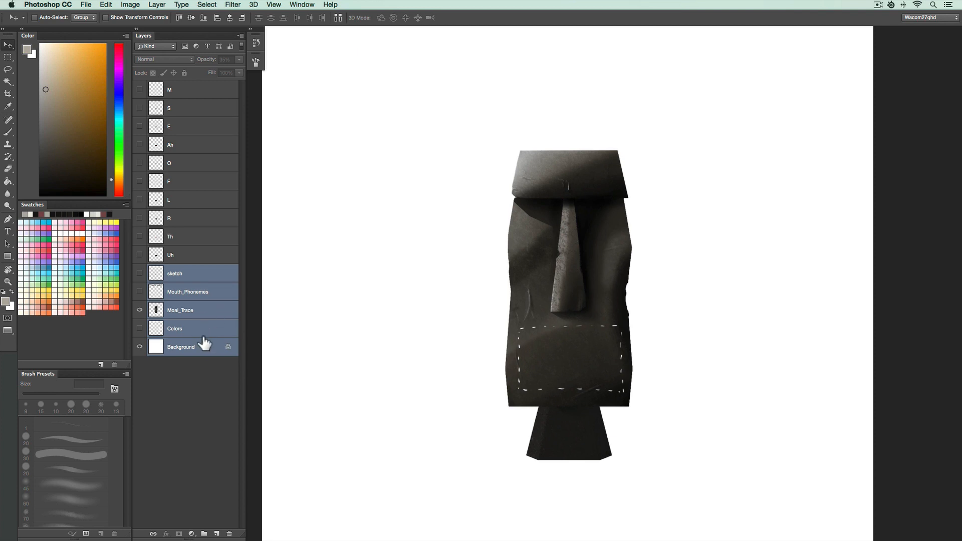
left_click(229, 534)
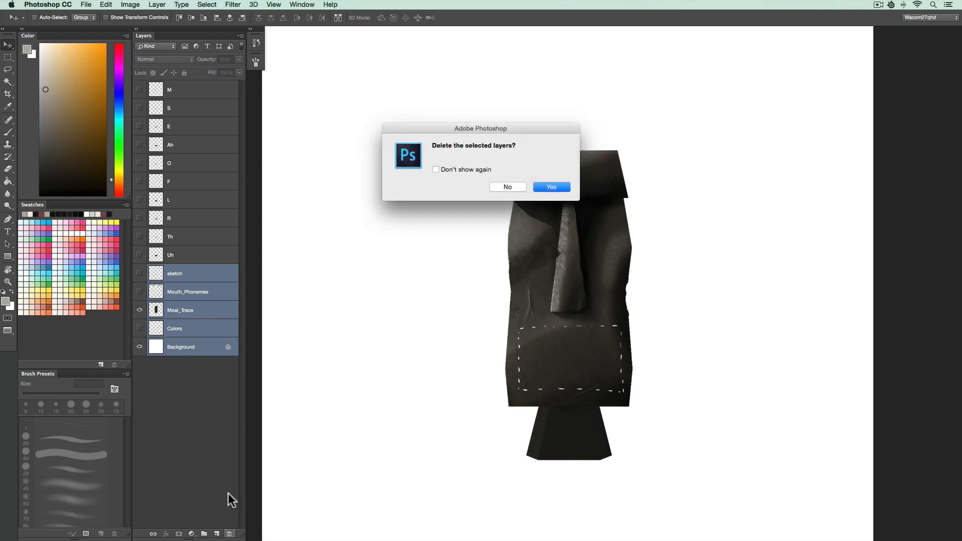
left_click(543, 186)
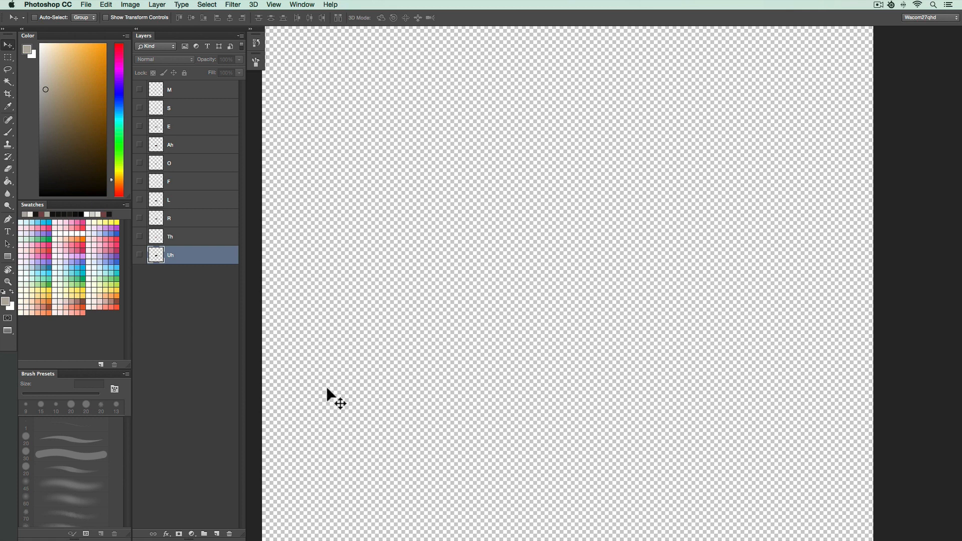
Show all the phoneme layers and crop the canvas tightly around the mouth shapes.
left_click_drag(140, 108, 141, 269)
key("c")
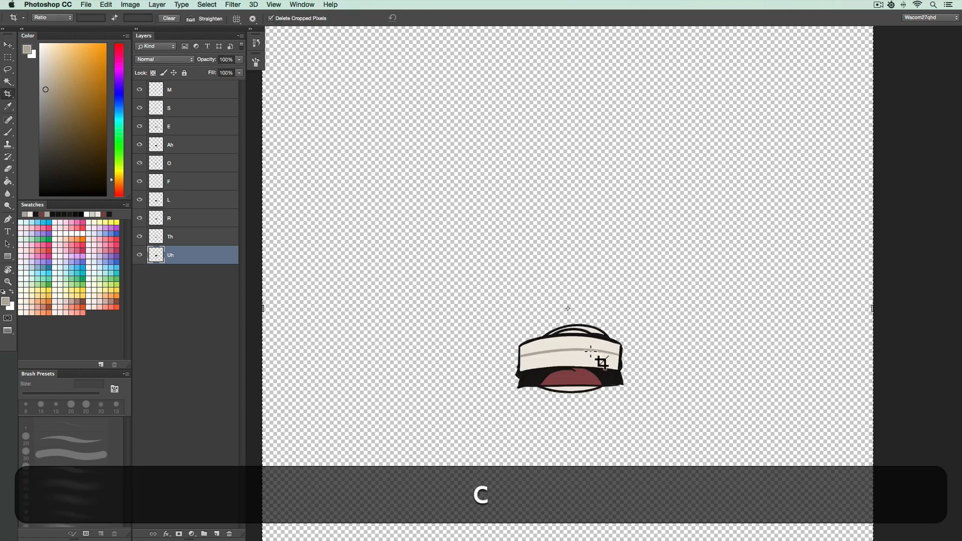
left_click_drag(480, 302, 660, 415)
key("Return")
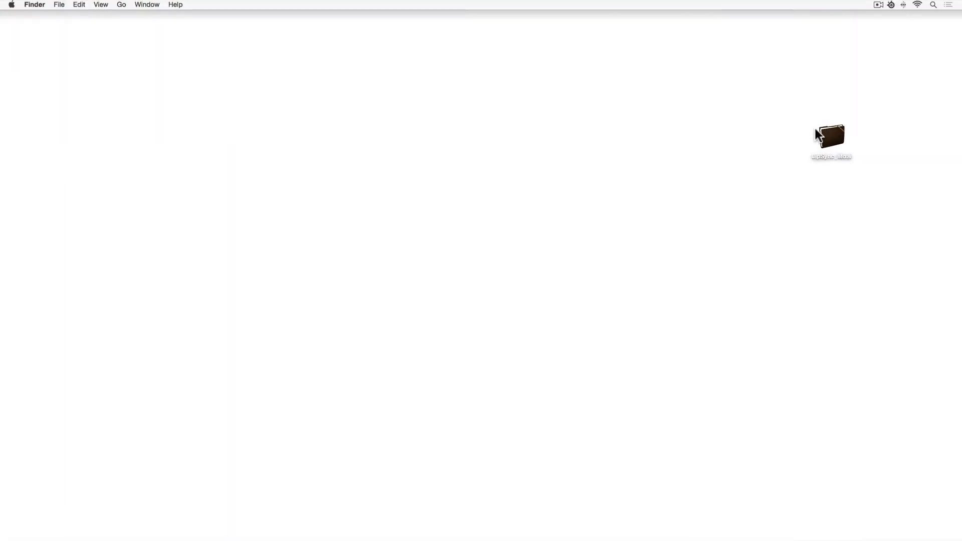
Switch to Finder, open the LipSync_Moai folder and preview Moai.psd and Moai_Mouth_Shapes.psd in its Graphics folder.
double_click(832, 138)
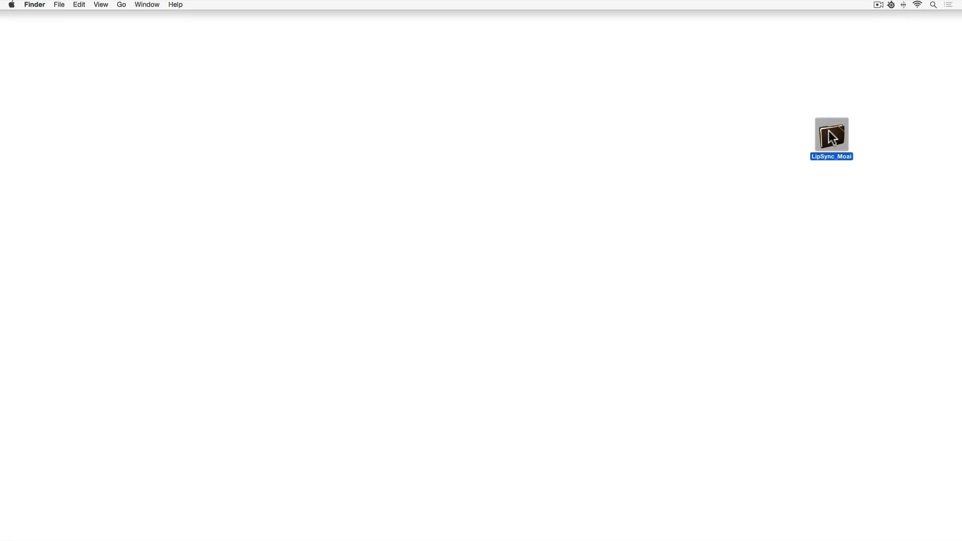
left_click_drag(853, 331, 633, 123)
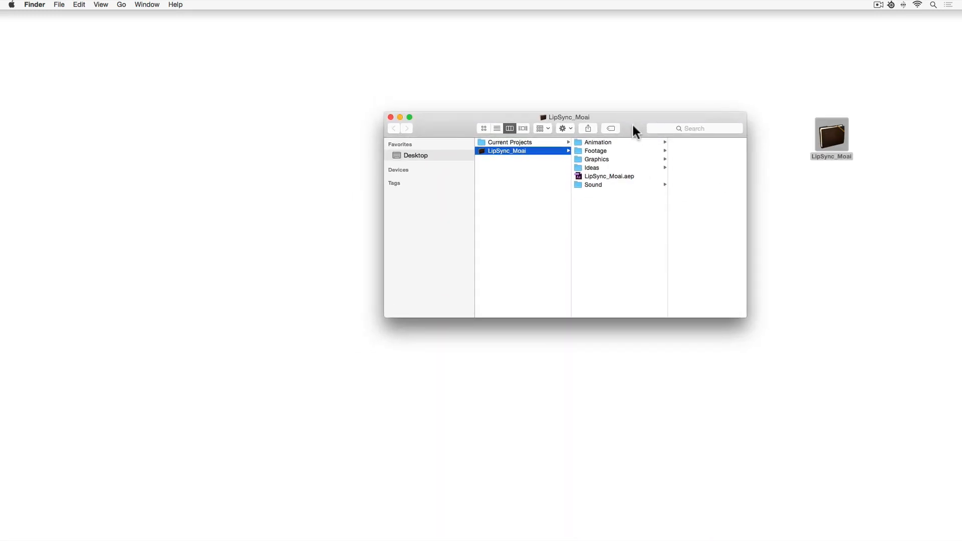
left_click(606, 159)
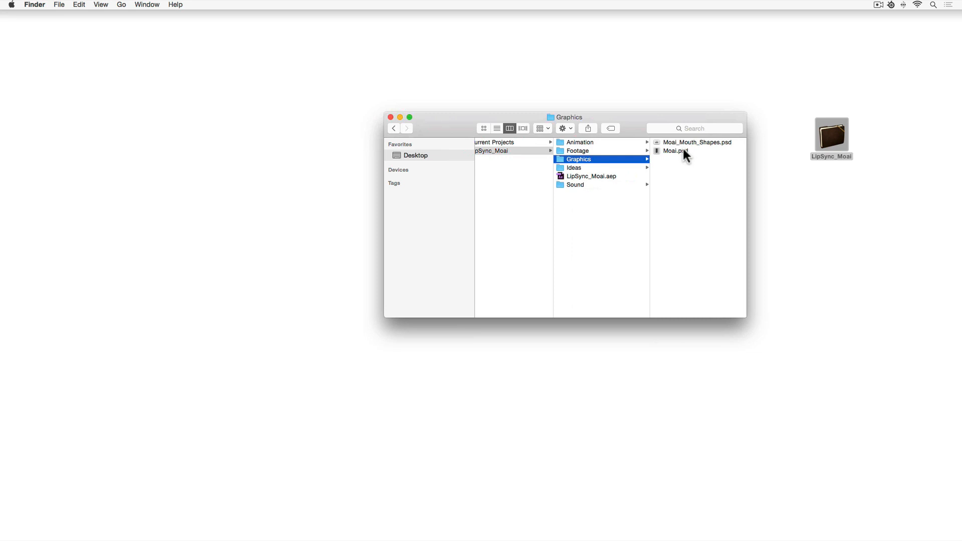
left_click(684, 148)
key("space")
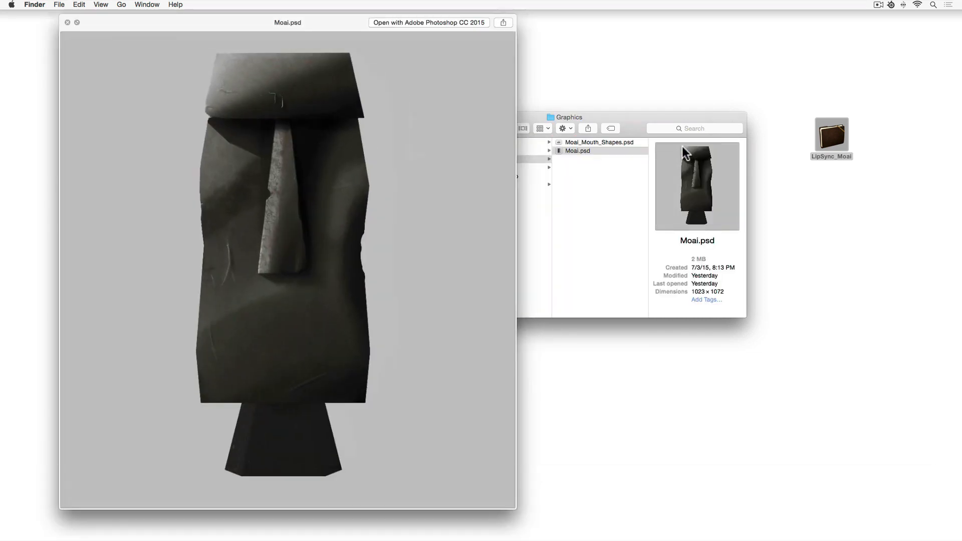
left_click(633, 141)
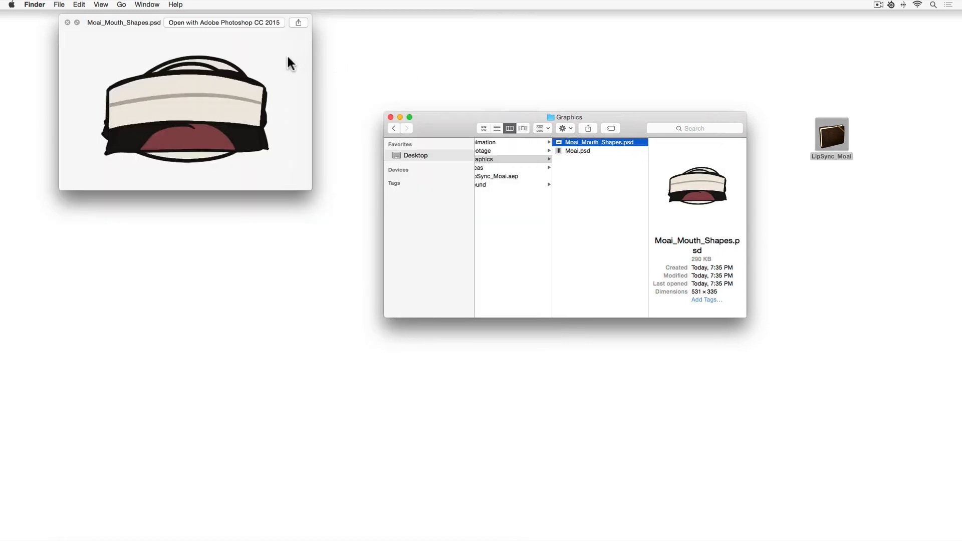
left_click_drag(273, 57, 307, 59)
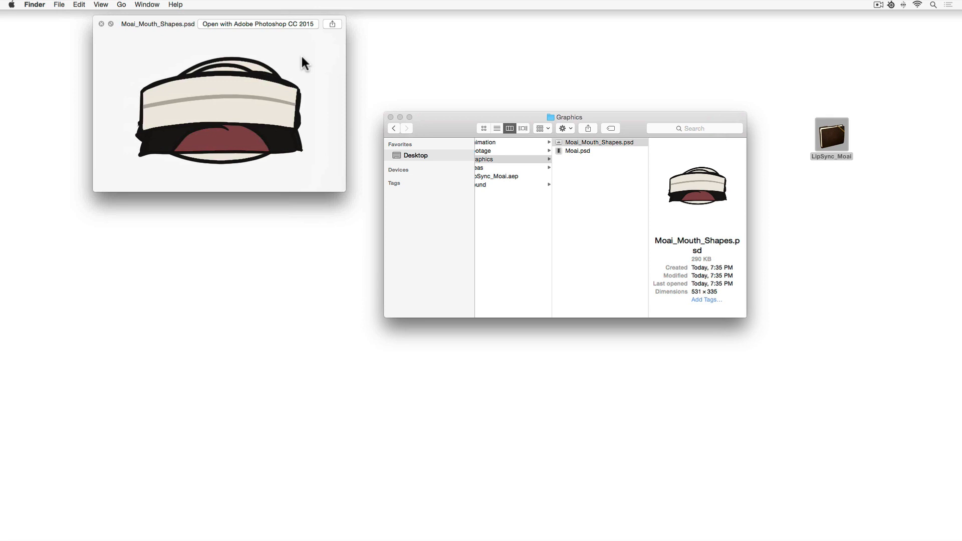
key("space")
Switch to Anime Studio Pro, create a new document and accept 1080p (HDTV) 1920 × 1080 project settings at 24 fps.
key("super+Tab")
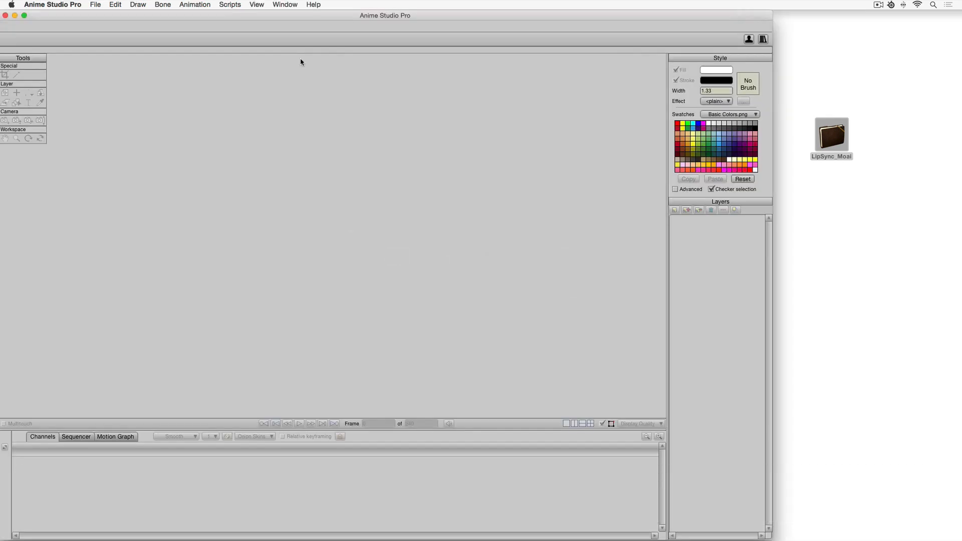
key("super+n")
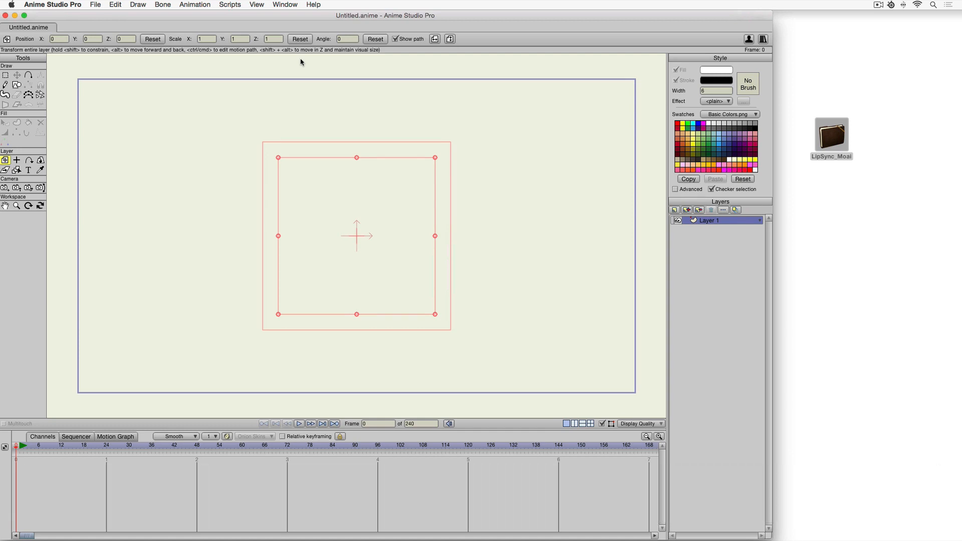
key("super+shift+p")
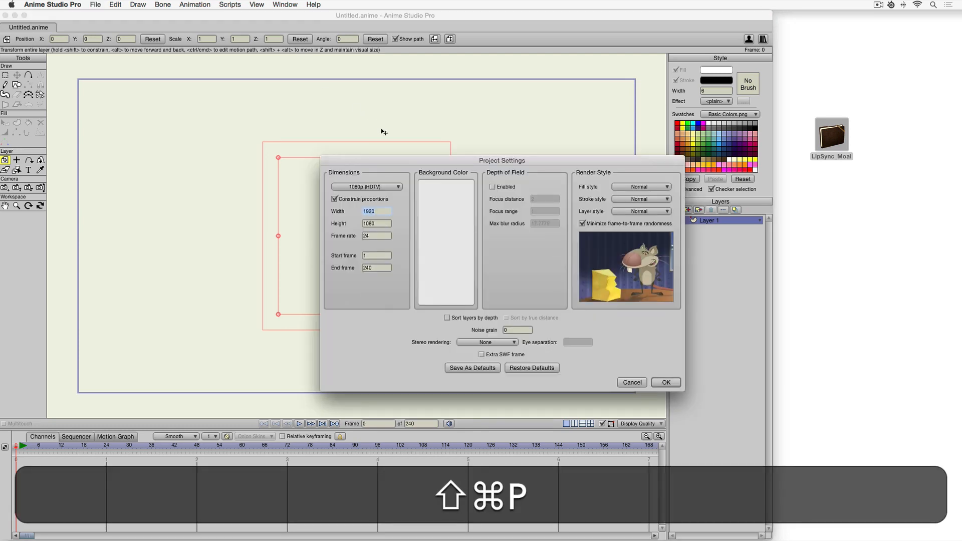
key("Tab")
key("Tab")
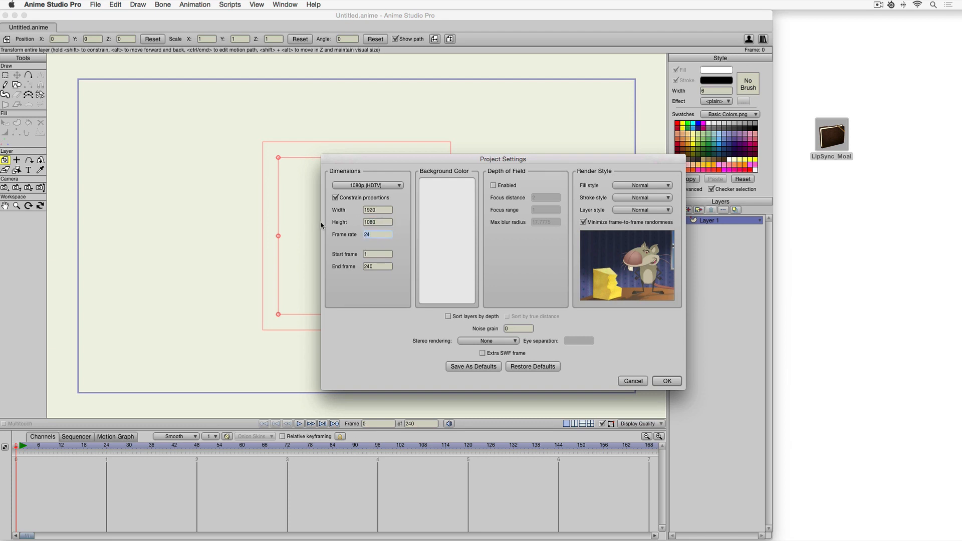
key("Return")
Import Moai.psd from the project's Graphics folder into the scene, bringing its layers in individually.
double_click(832, 136)
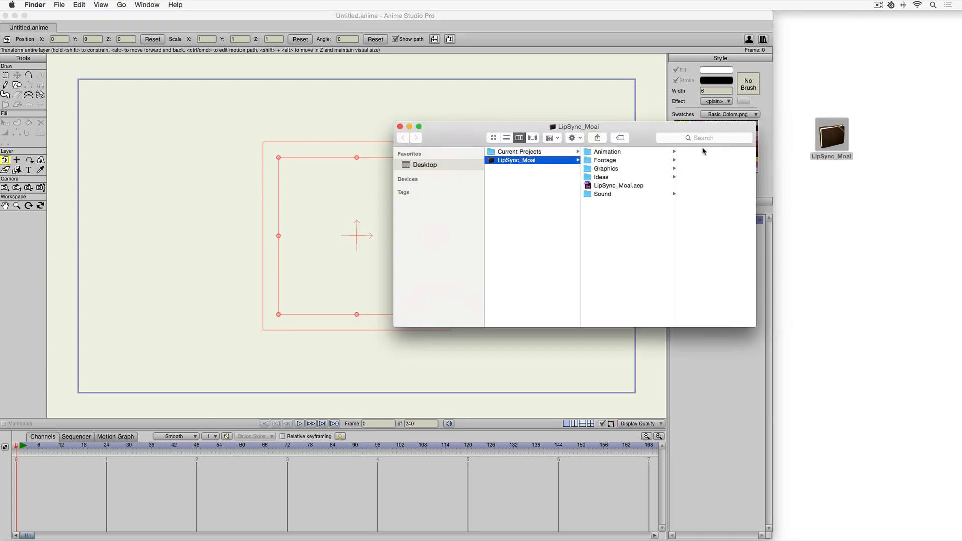
left_click_drag(650, 138, 809, 179)
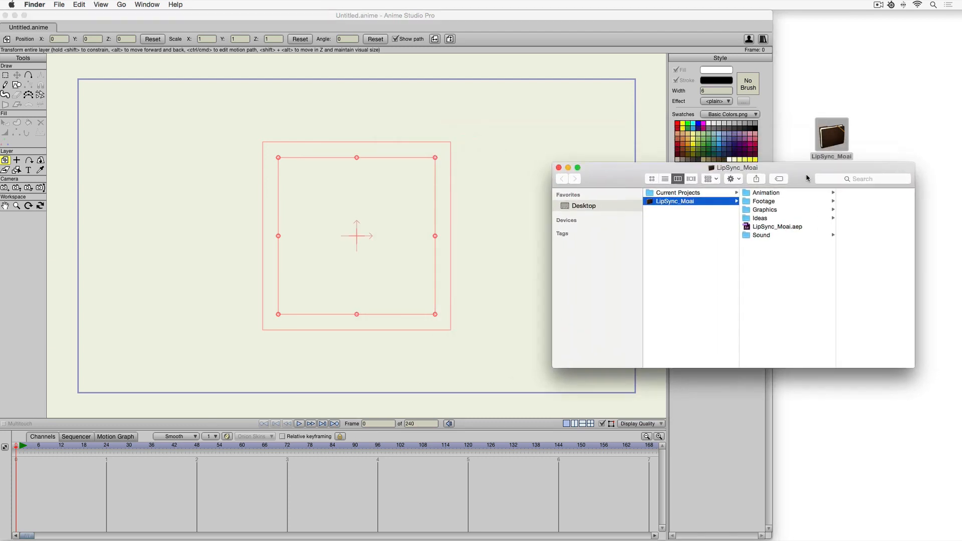
left_click(774, 212)
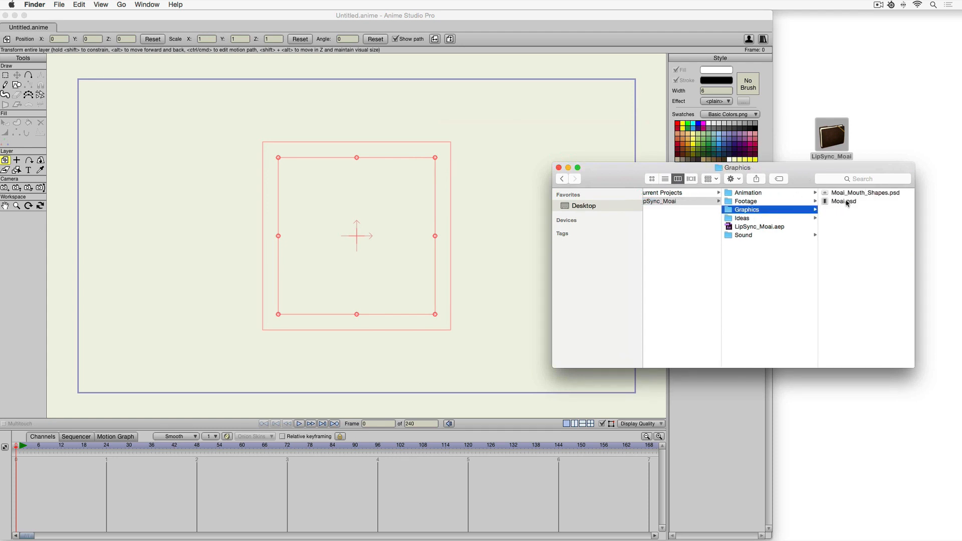
left_click_drag(847, 202, 382, 236)
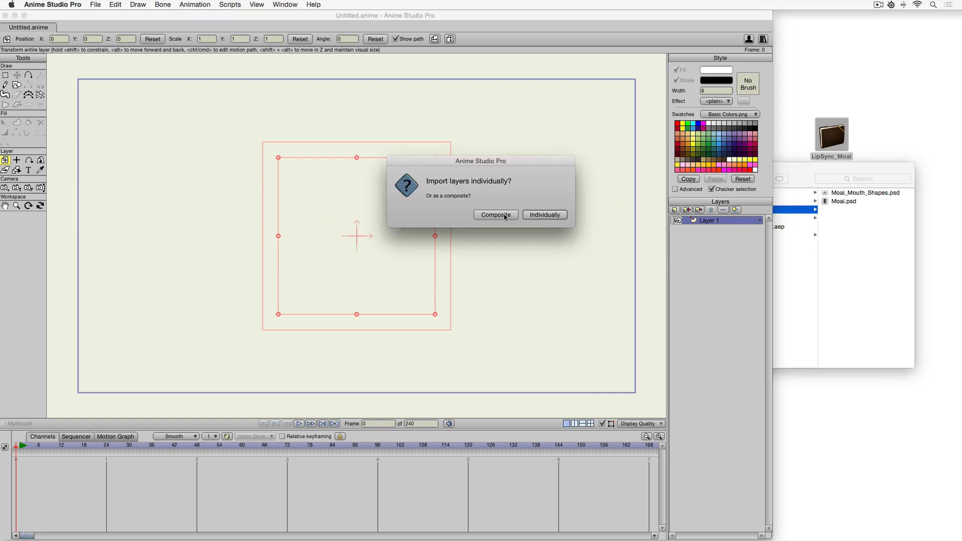
left_click(545, 215)
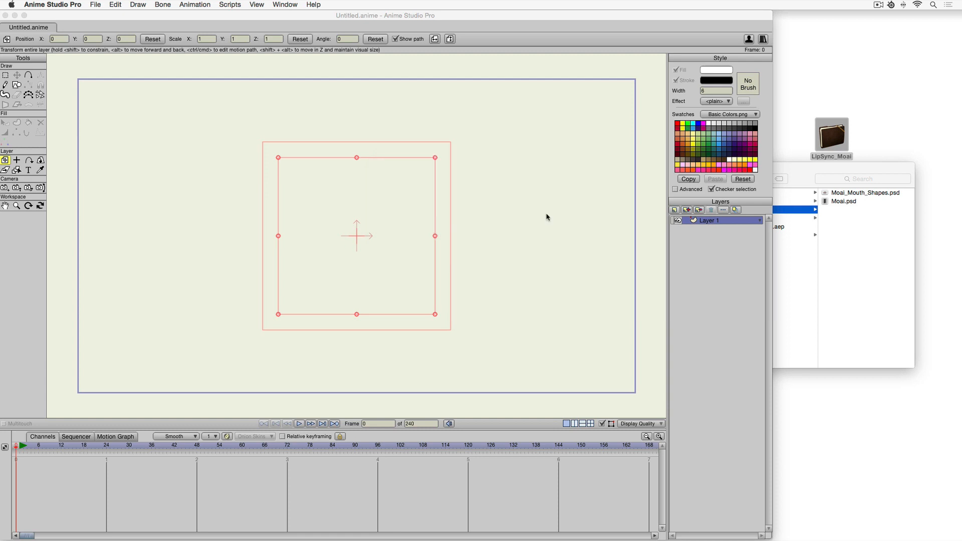
Delete the empty Layer 1 and the imported BG layer.
left_click(711, 210)
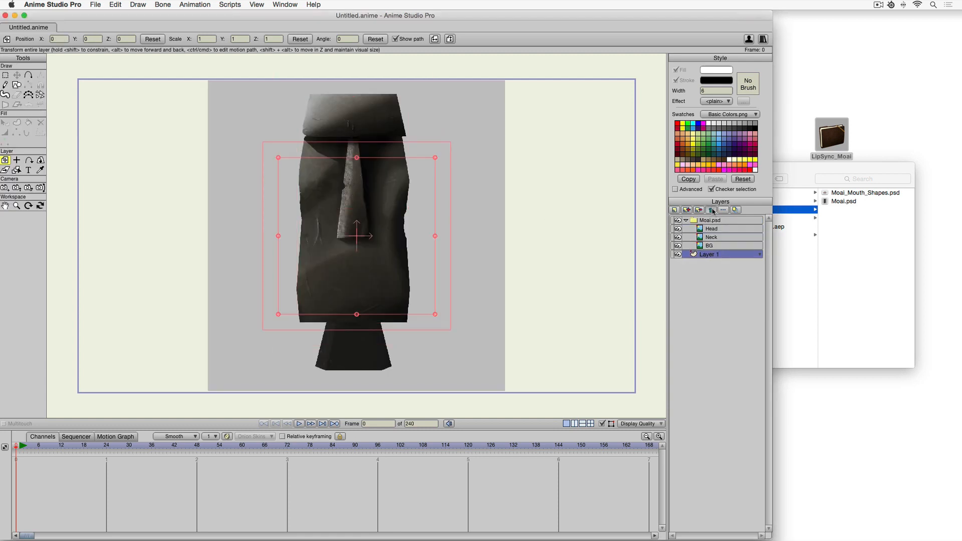
left_click(714, 246)
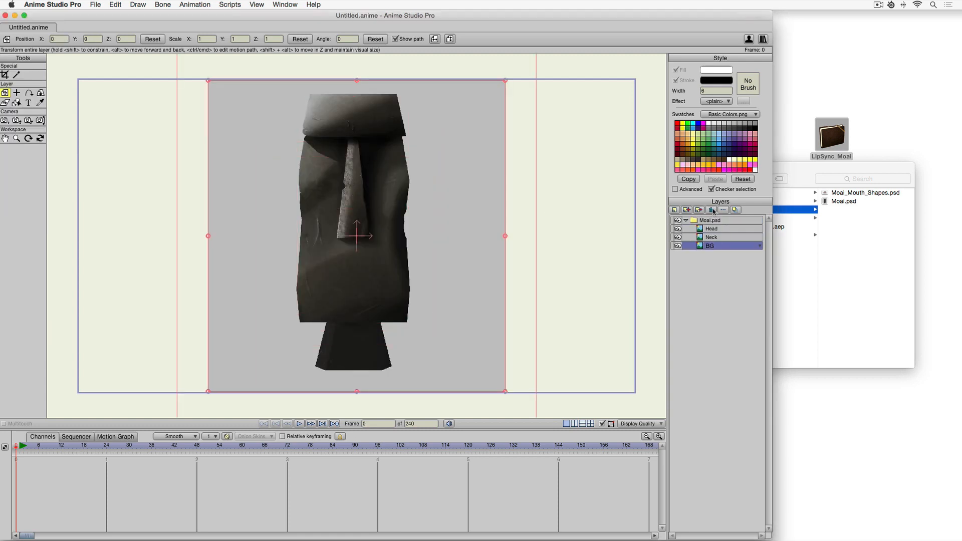
left_click(711, 210)
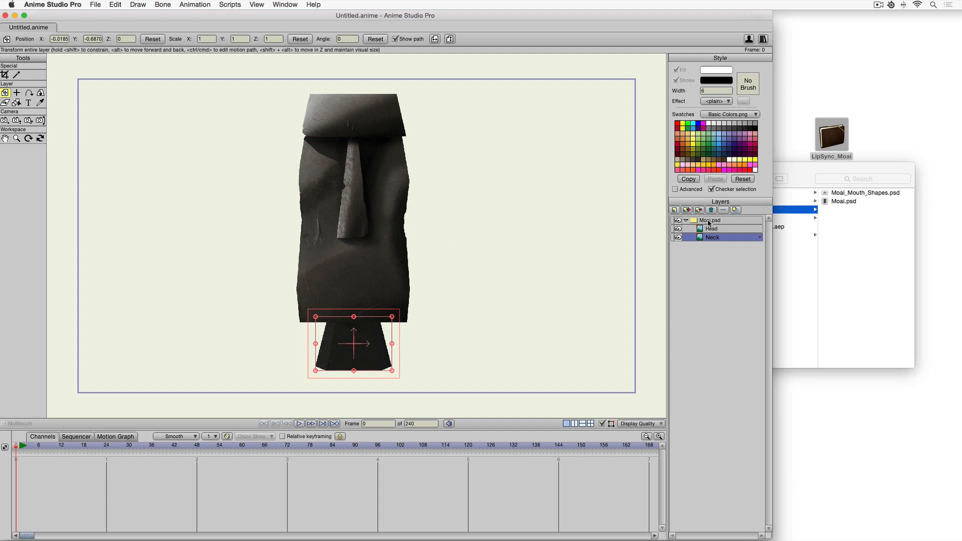
Rename the Moai.psd group to Moai and convert it to a bone layer.
left_click(709, 221)
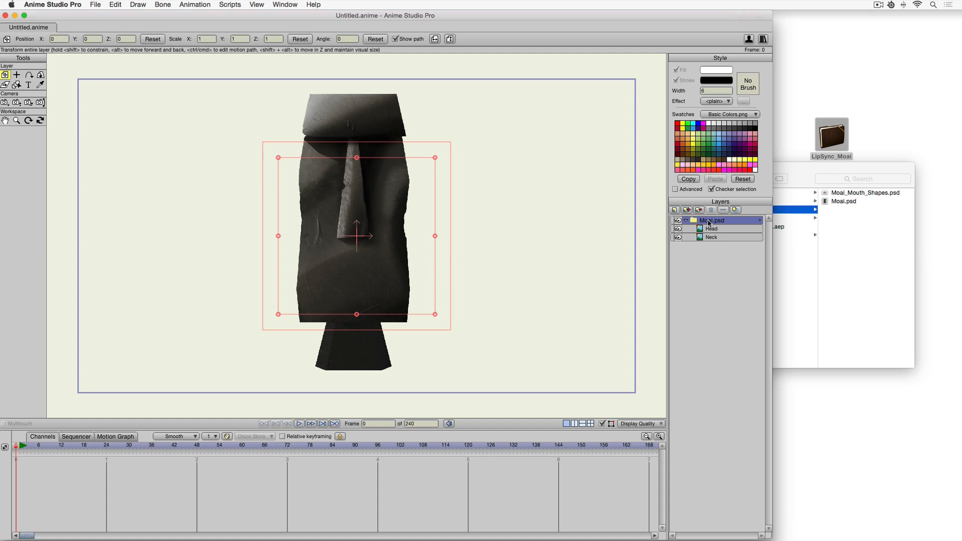
double_click(709, 221)
type("Moai")
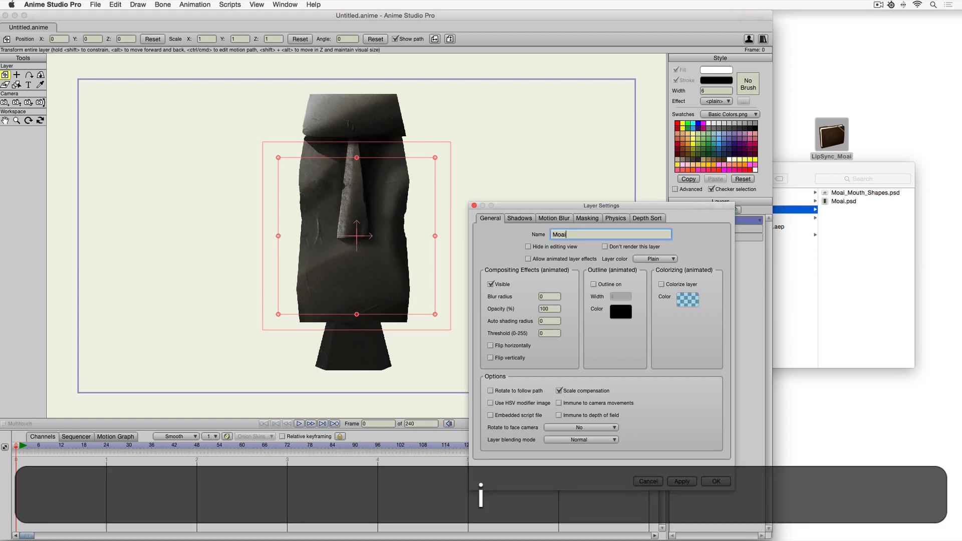
key("Return")
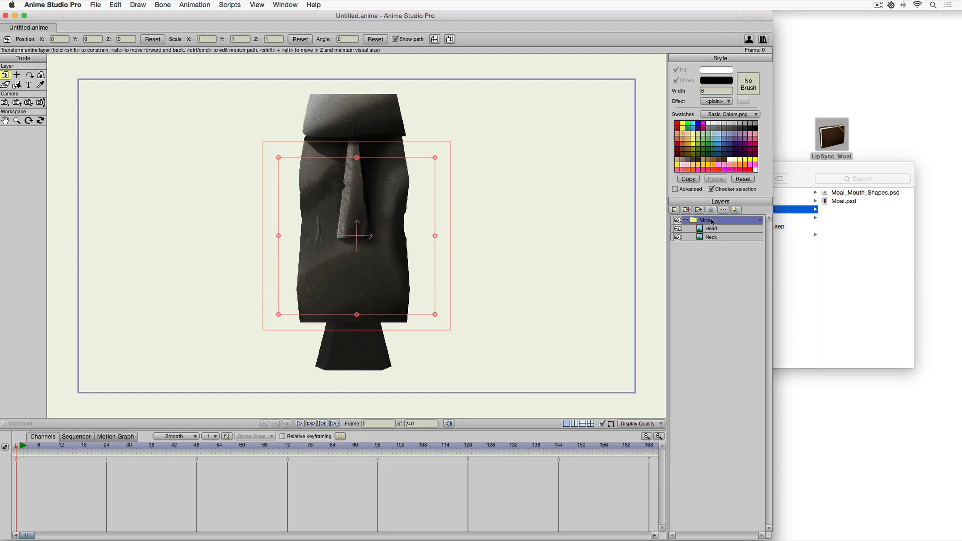
right_click(712, 221)
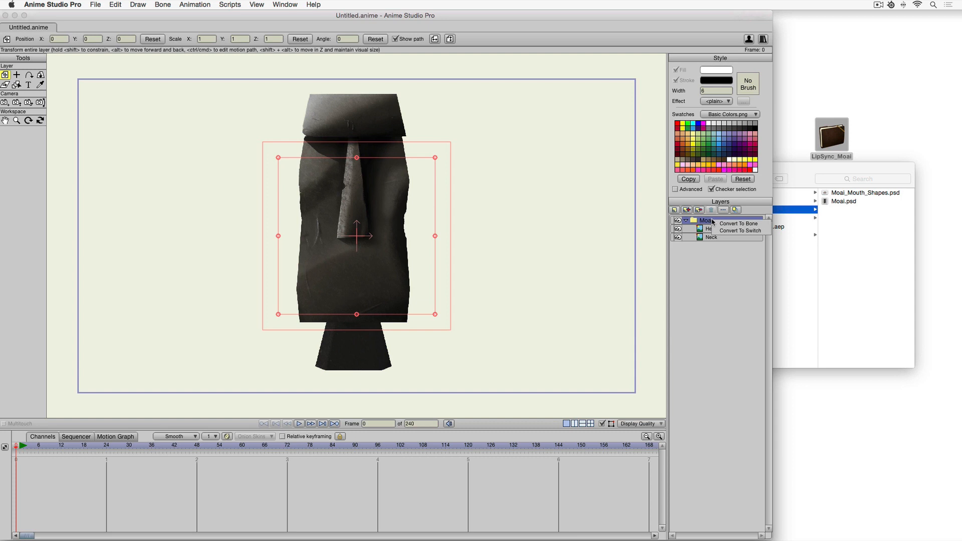
left_click(752, 226)
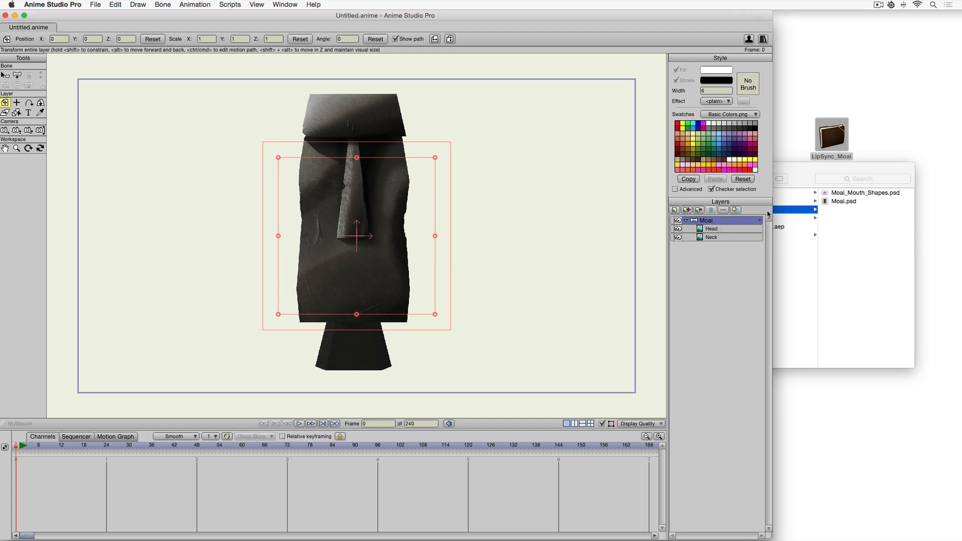
Import Moai_Mouth_Shapes.psd from the Graphics folder into the scene with its layers brought in individually.
left_click(813, 184)
left_click_drag(848, 195, 484, 190)
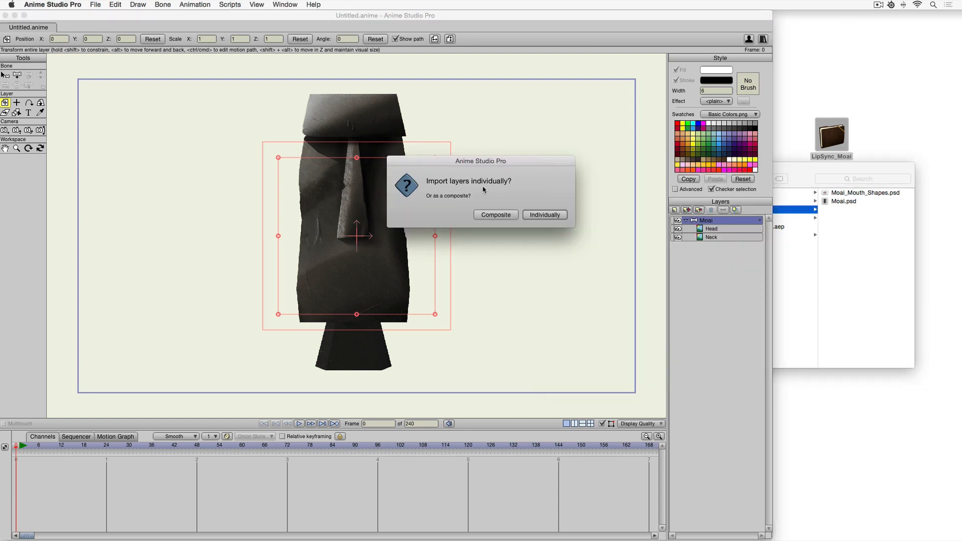
left_click(557, 216)
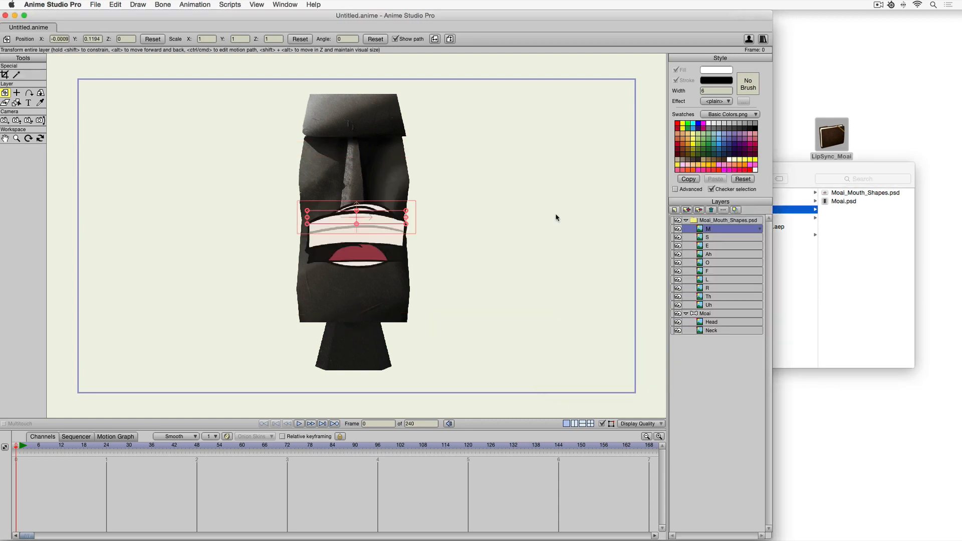
Rename the Moai_Mouth_Shapes.psd group to Mouth.
left_click(716, 222)
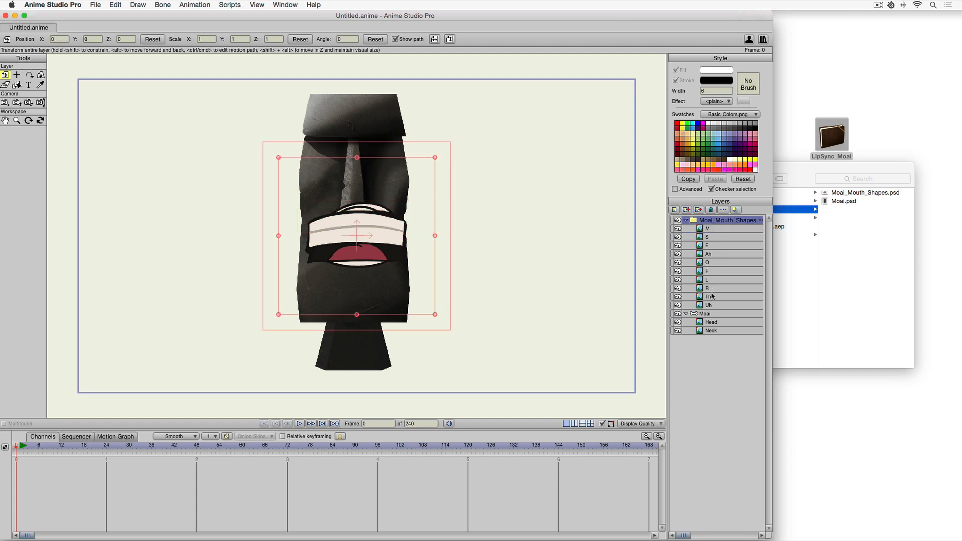
double_click(721, 225)
type("Mouth")
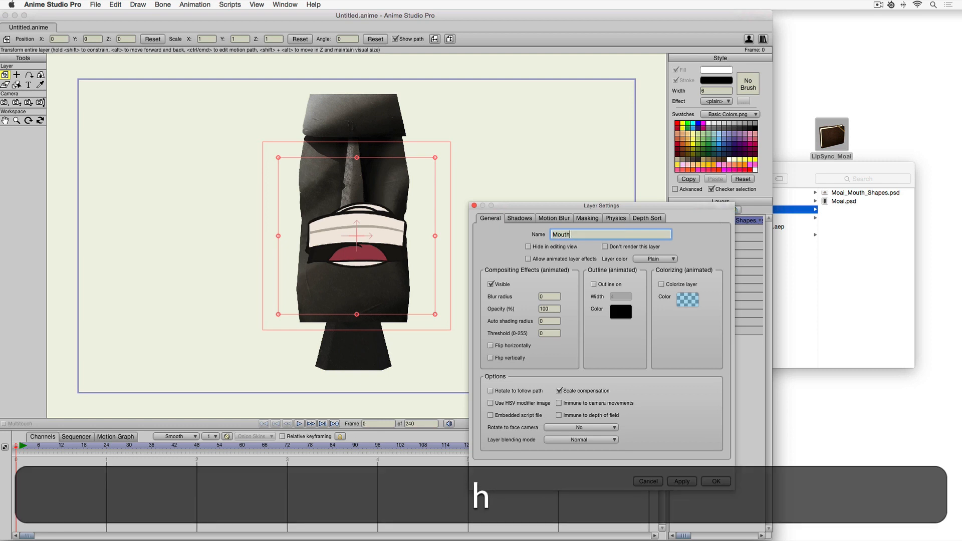
key("Return")
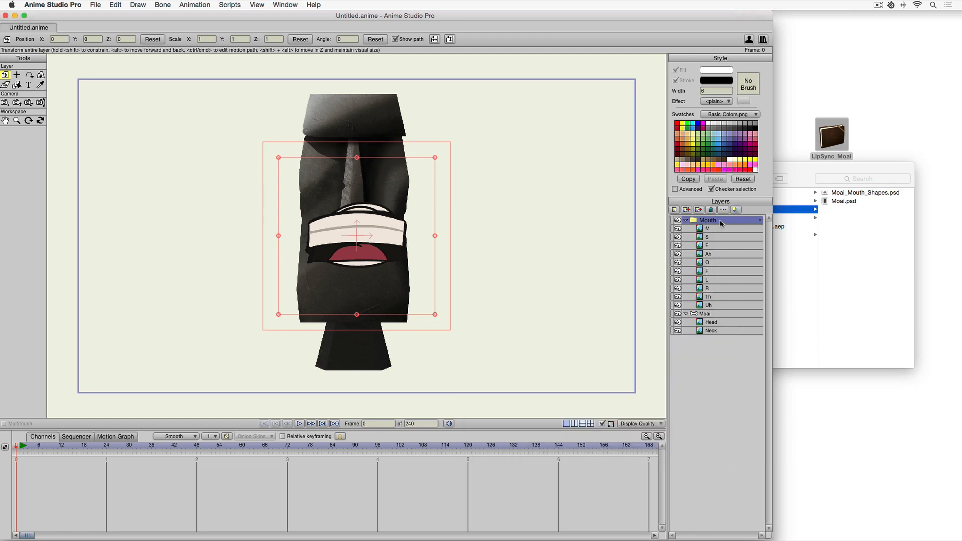
Convert the Mouth group to a switch layer and open its list of switch shapes.
right_click(723, 221)
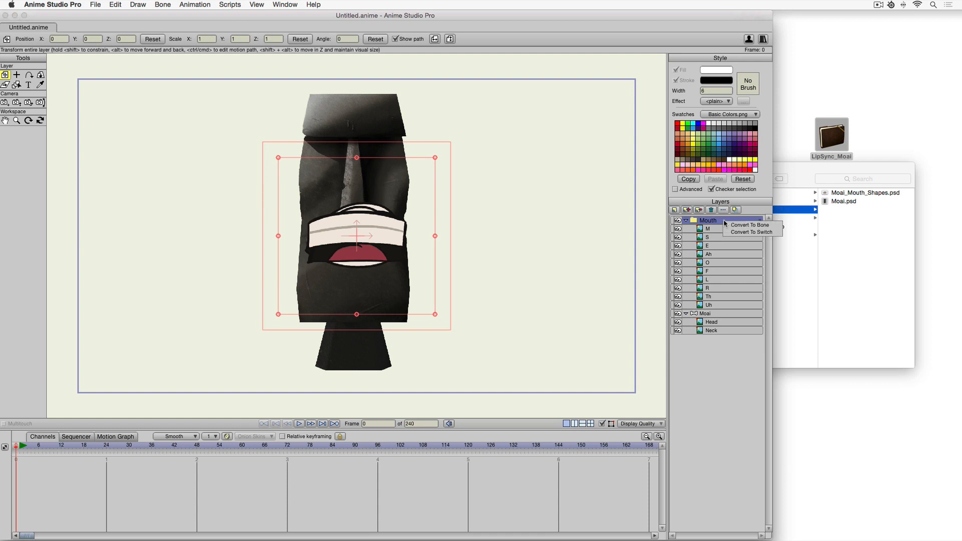
left_click(737, 233)
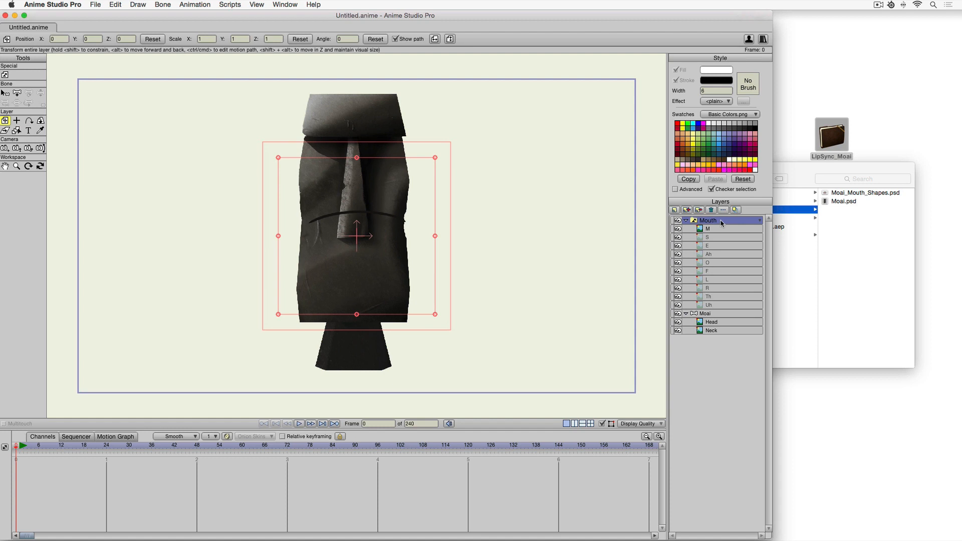
left_click(721, 224)
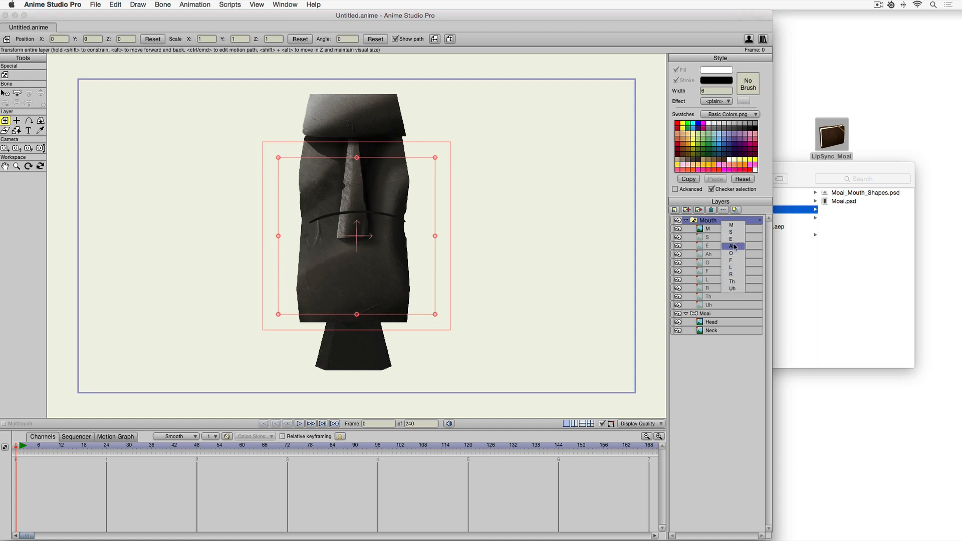
left_click(718, 224)
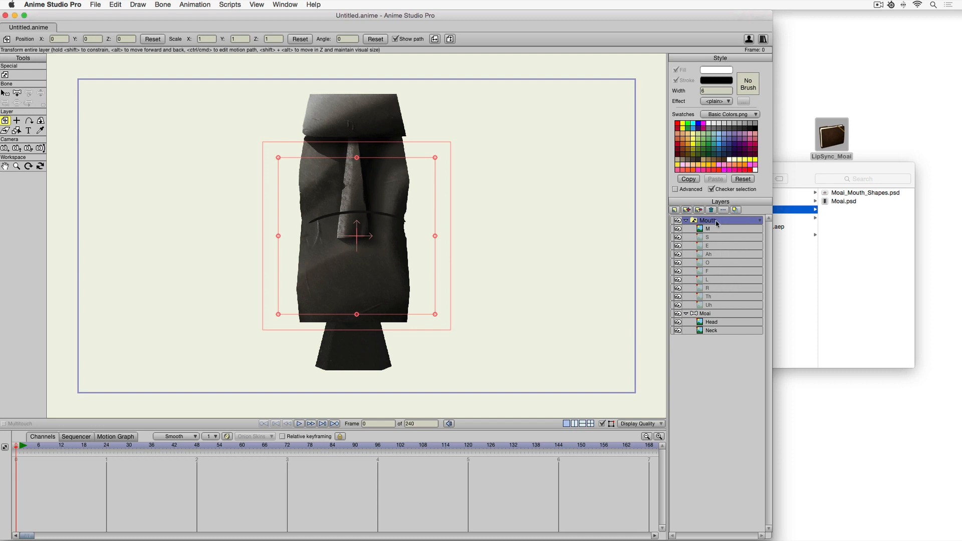
Lower the Mouth switch layer onto the statue's mouth line and preview each mouth shape sub-layer in turn.
left_click_drag(356, 234, 353, 271)
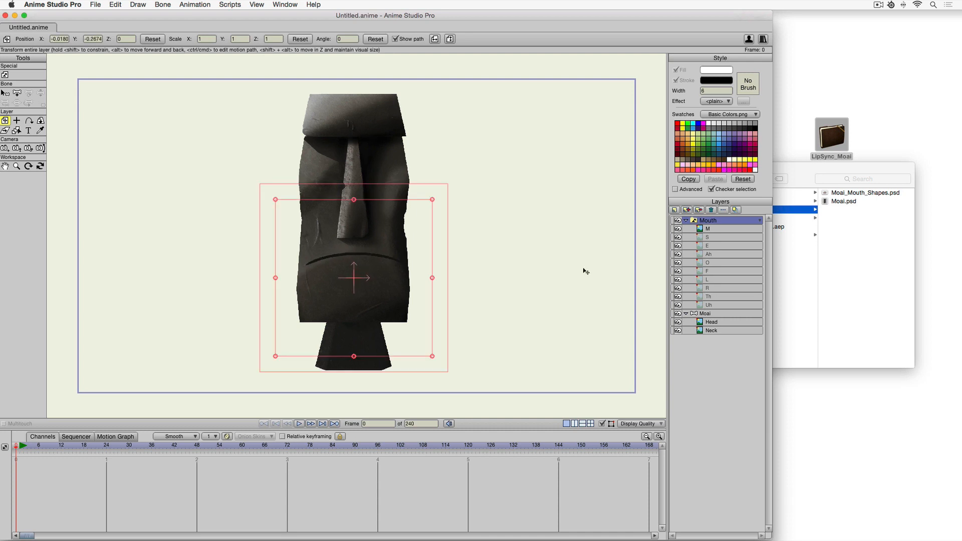
left_click(714, 237)
left_click(714, 246)
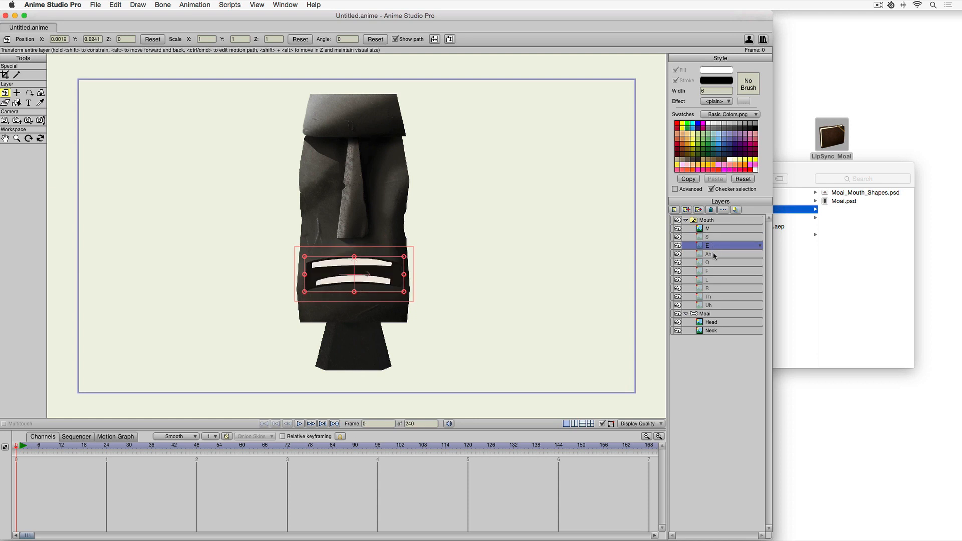
left_click(715, 255)
left_click(715, 263)
left_click(715, 271)
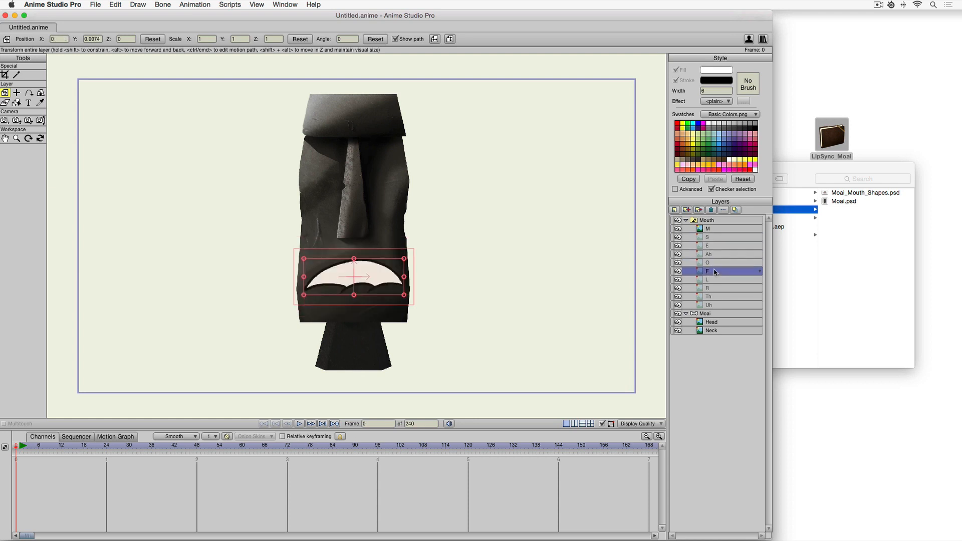
left_click(715, 280)
left_click(715, 288)
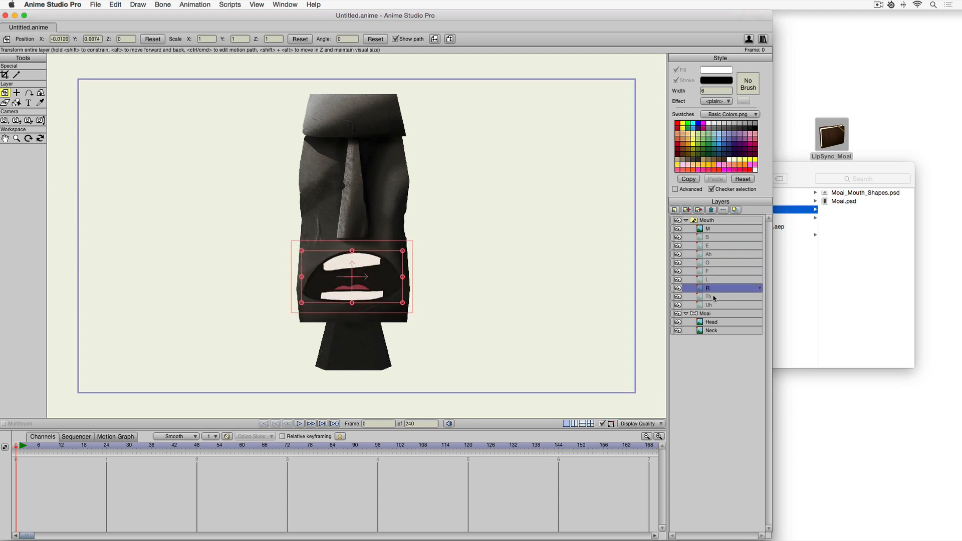
left_click(714, 297)
left_click(714, 306)
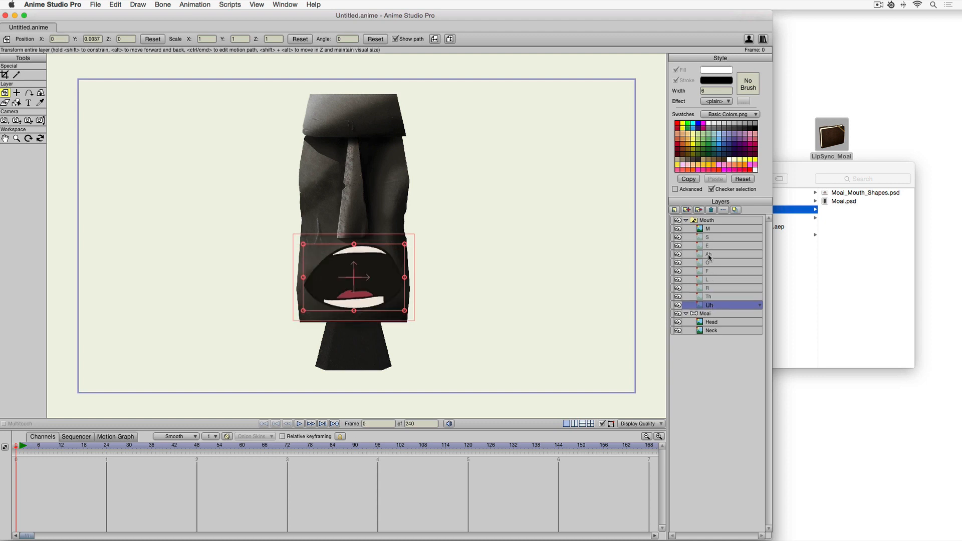
Collapse the Mouth switch layer and nest it inside the Moai bone layer.
left_click(714, 221)
left_click_drag(362, 257, 362, 257)
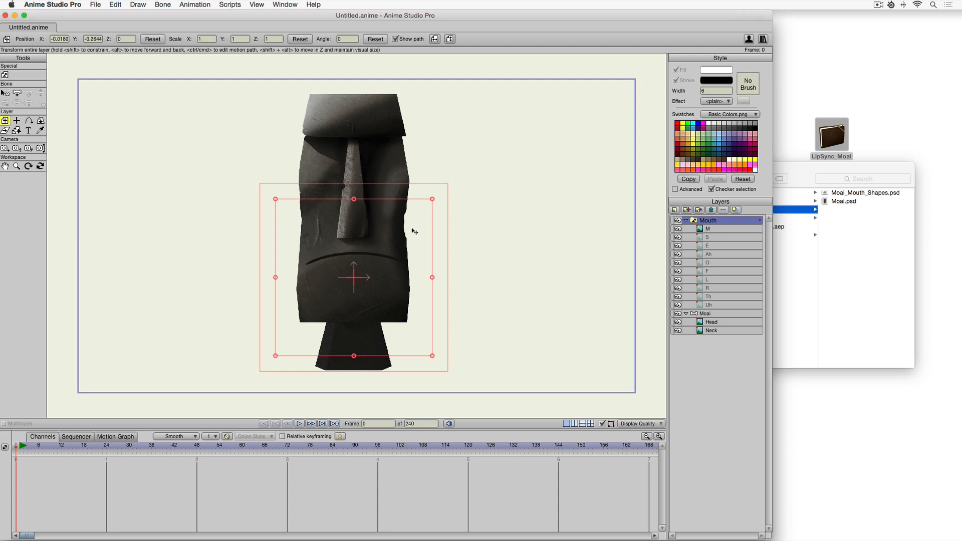
left_click(688, 222)
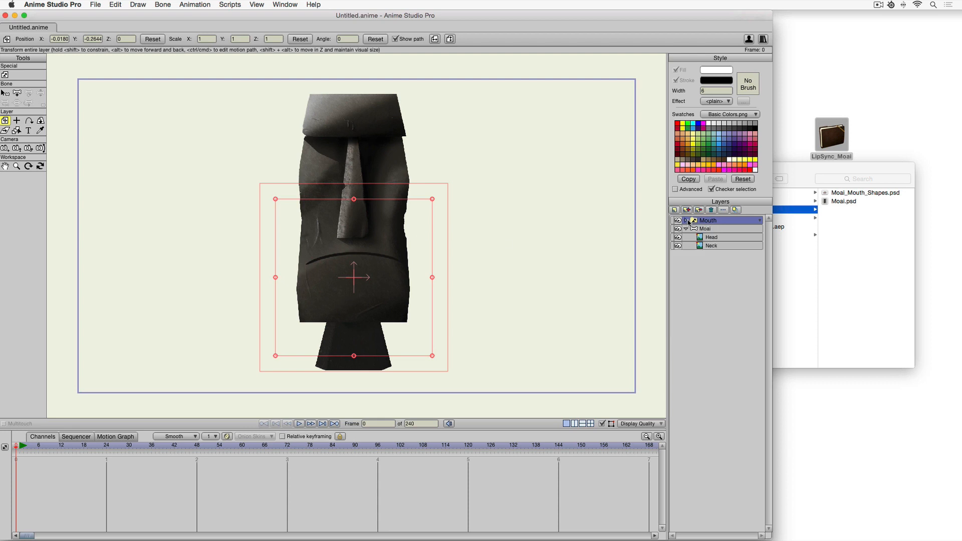
left_click_drag(701, 223, 705, 234)
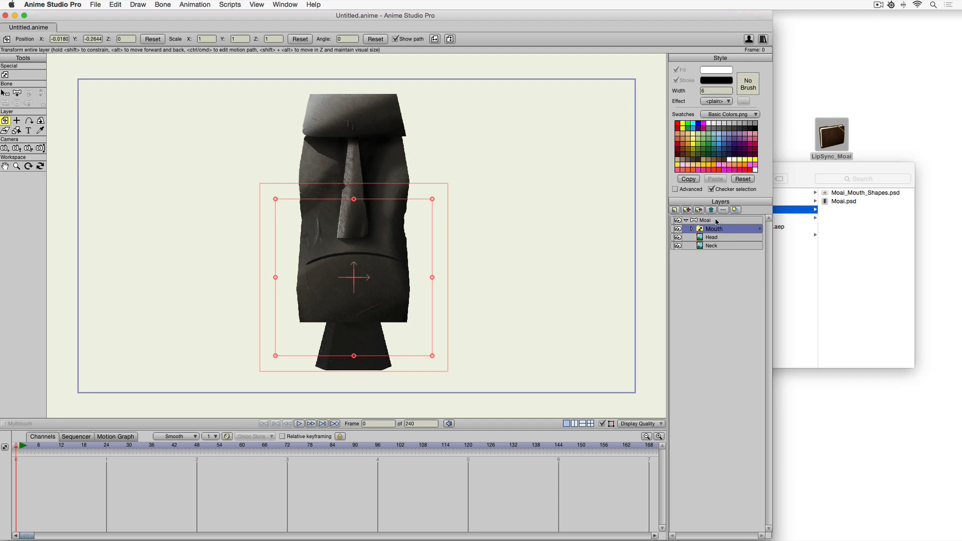
left_click(716, 221)
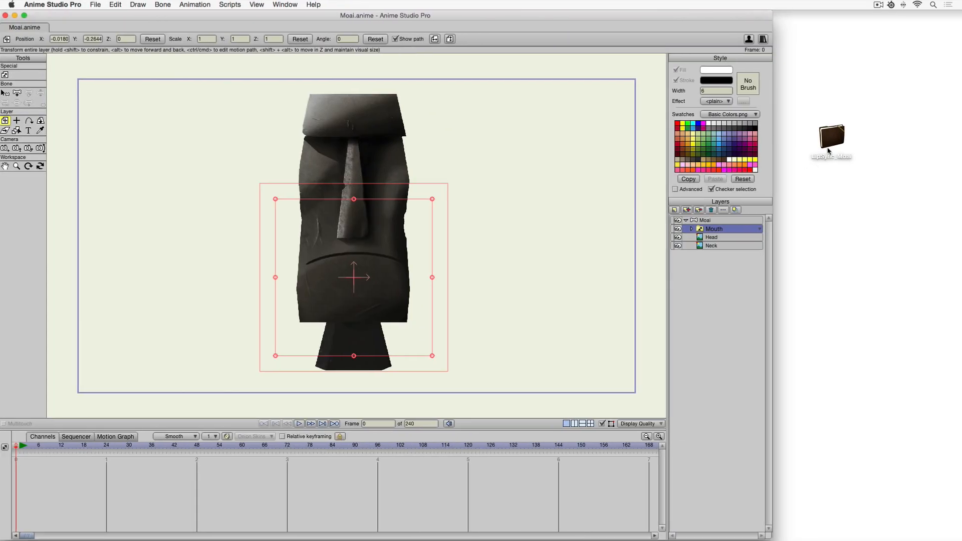
Import moai.wav from the project's Sound folder into the Moai layer and close the folder window.
double_click(833, 140)
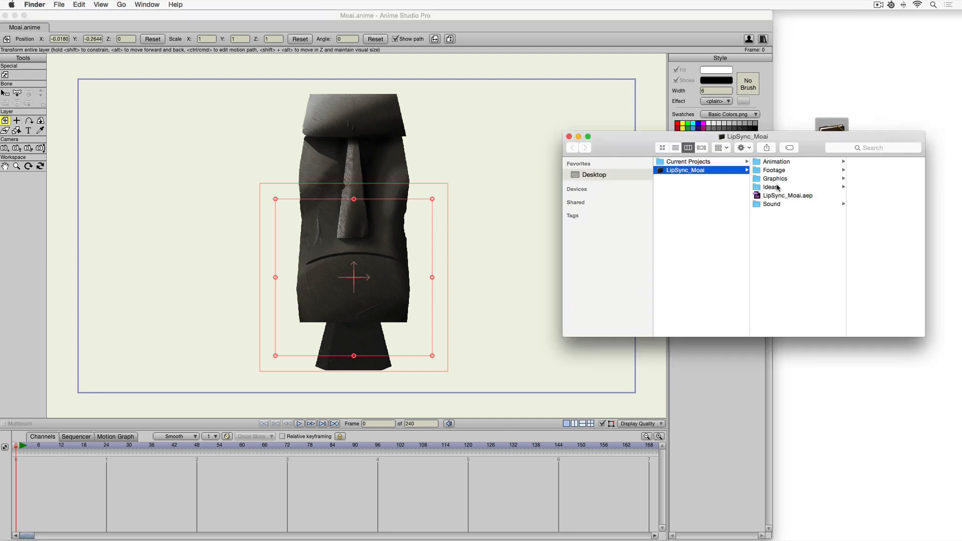
left_click(780, 204)
left_click_drag(801, 137, 472, 136)
left_click_drag(585, 111, 701, 264)
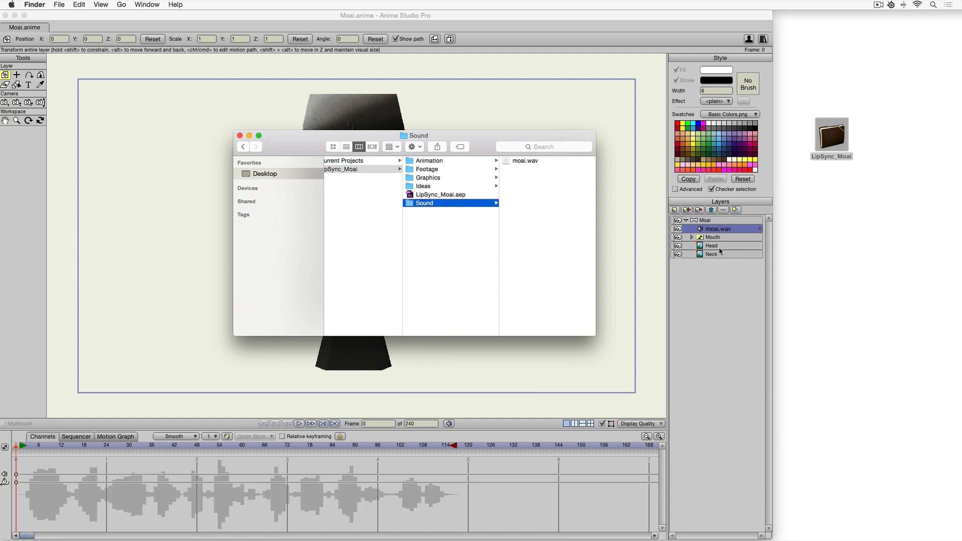
left_click(240, 136)
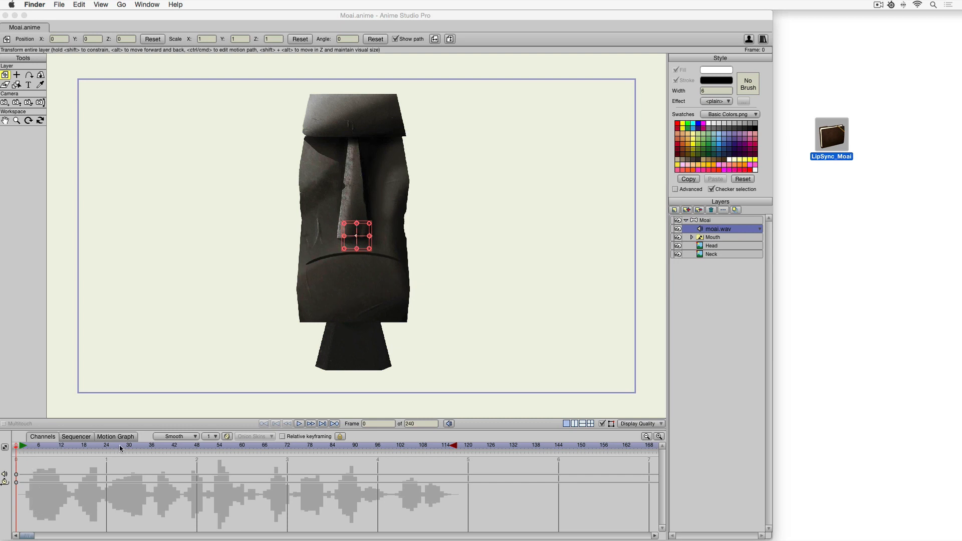
Play back the soundtrack and set the animation's end frame to 120.
left_click(300, 424)
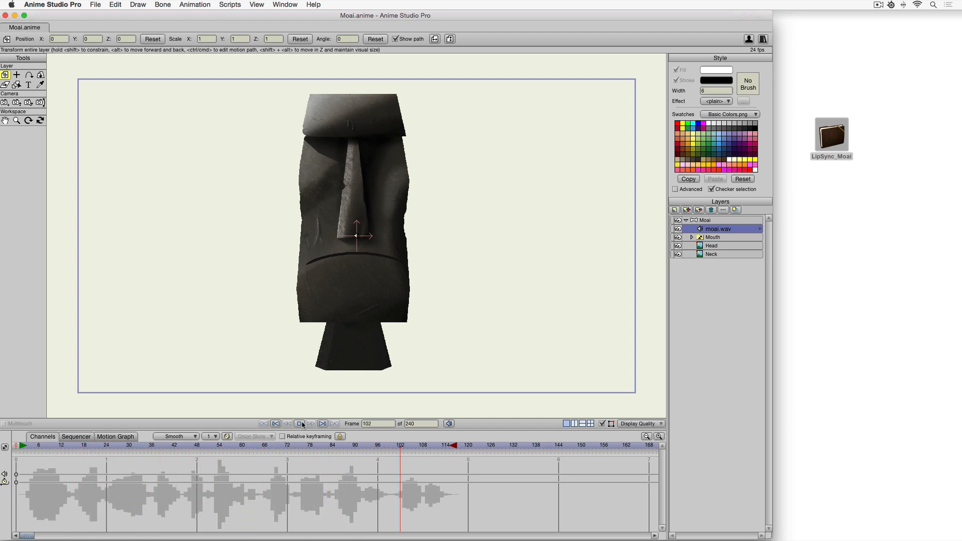
left_click(299, 424)
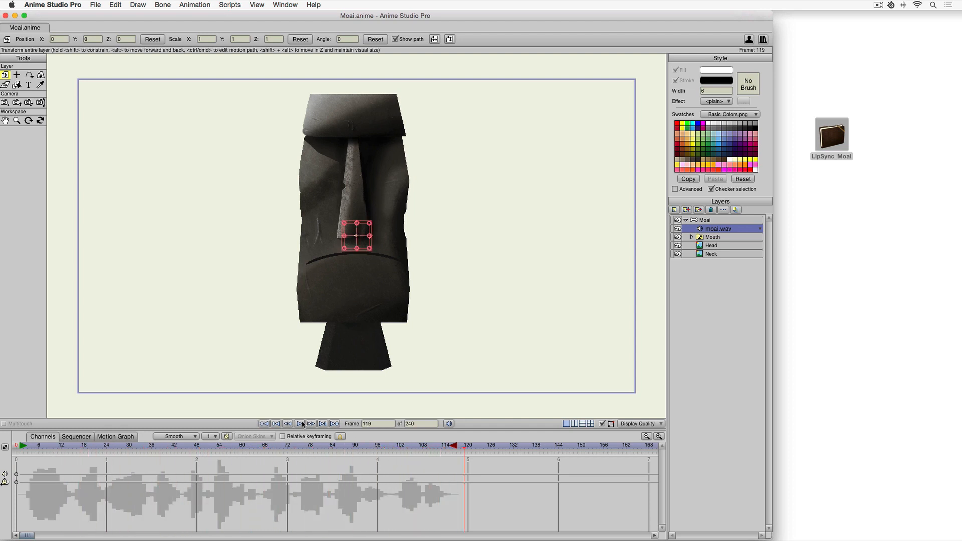
left_click(469, 448)
double_click(429, 426)
type("120")
key("Tab")
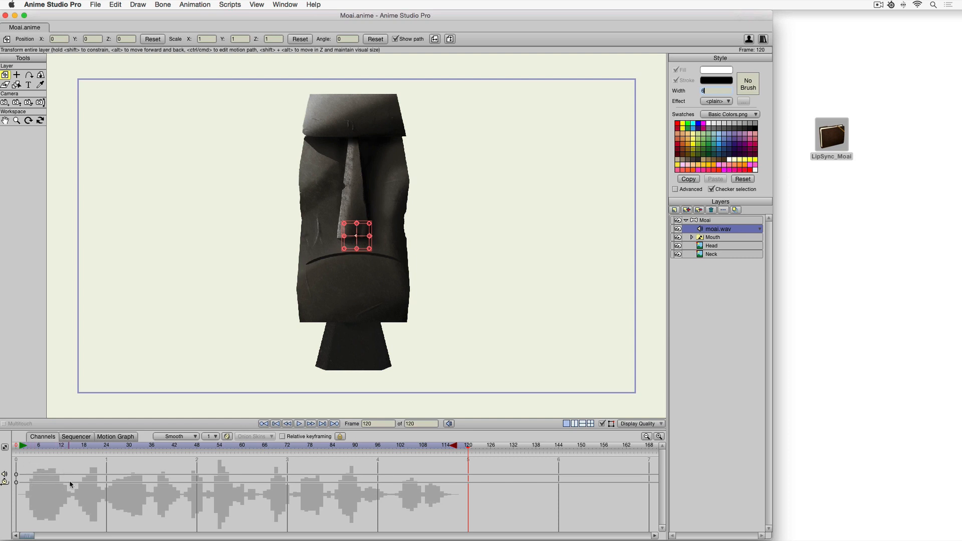
Select and expand the Mouth switch layer and return to the first frame.
left_click(720, 238)
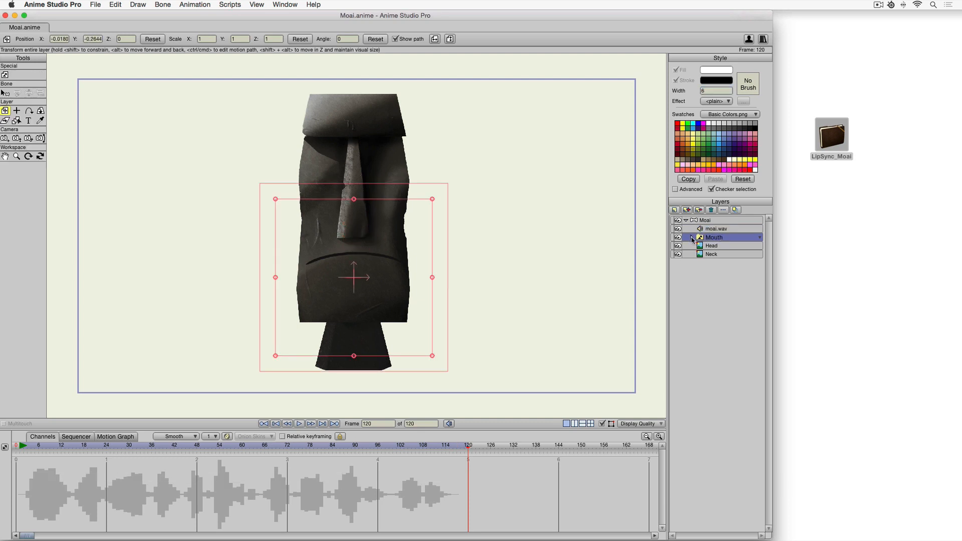
left_click(692, 238)
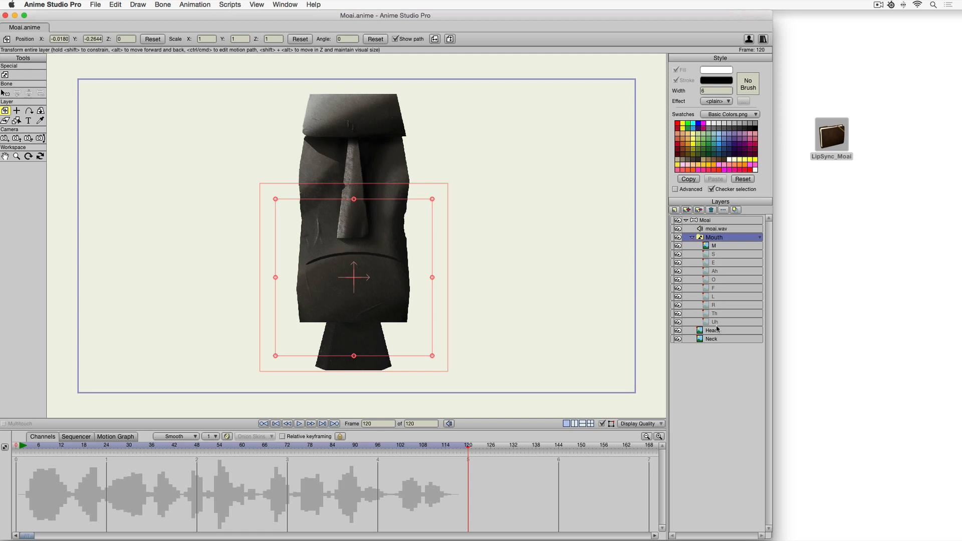
left_click(20, 446)
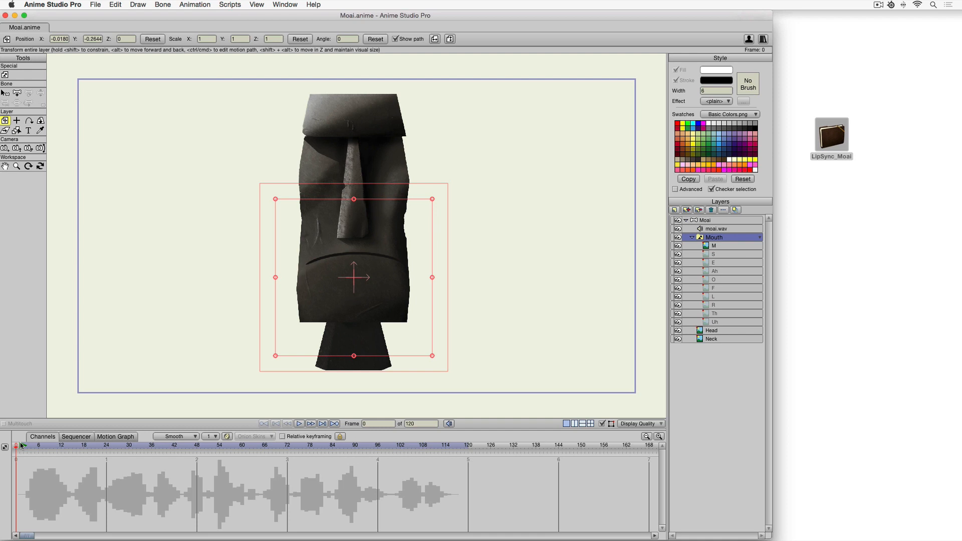
key("Return")
key("Return")
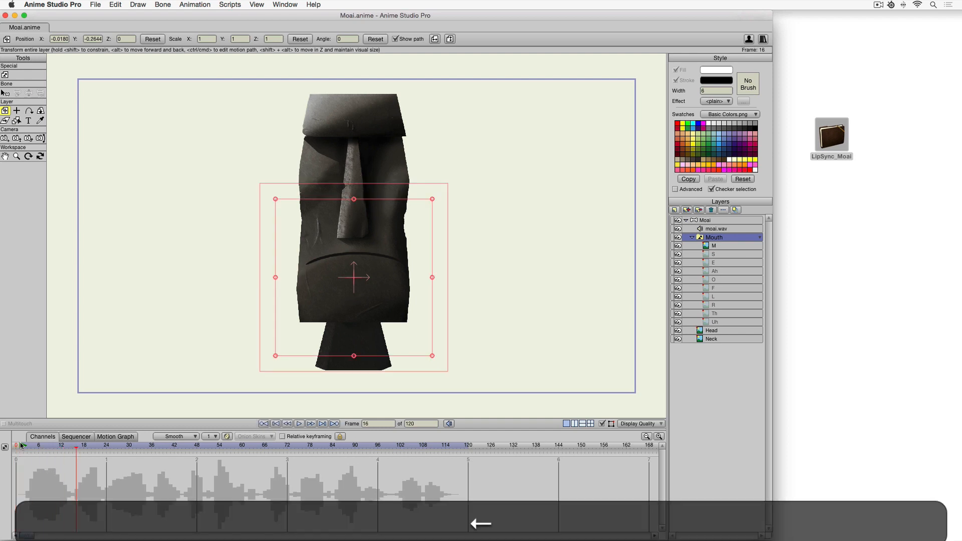
left_click(18, 446)
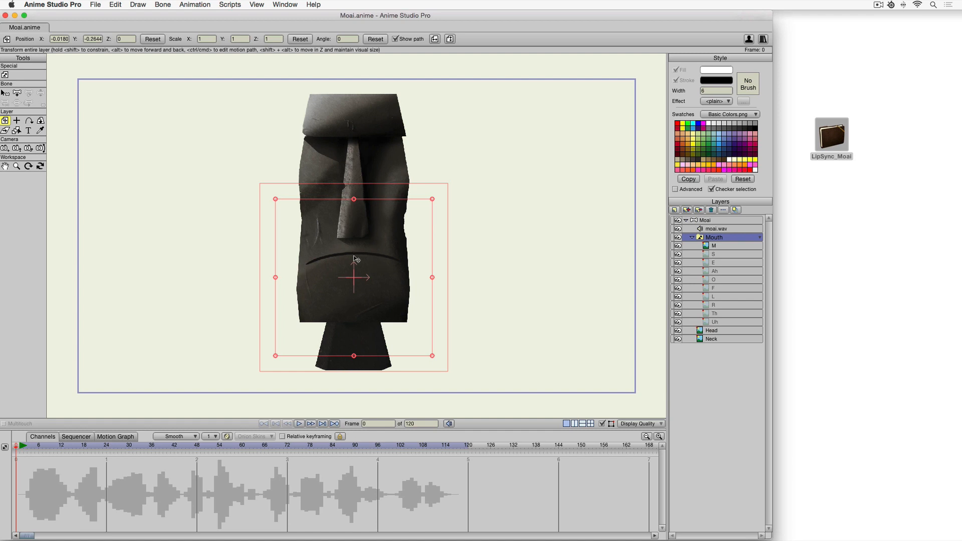
At frame 3, set the Mouth switch to the Uh shape.
key("Right")
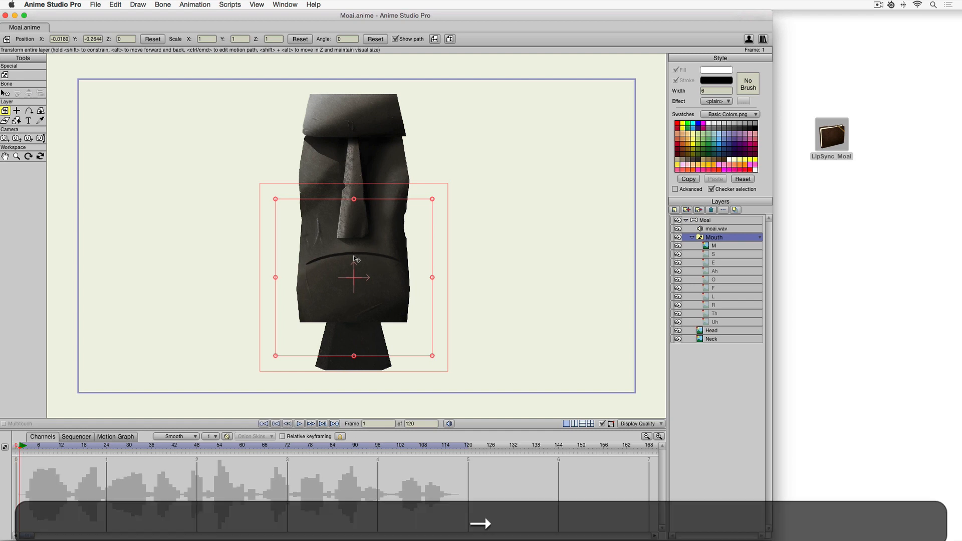
key("Right")
key("Right")
left_click(742, 240)
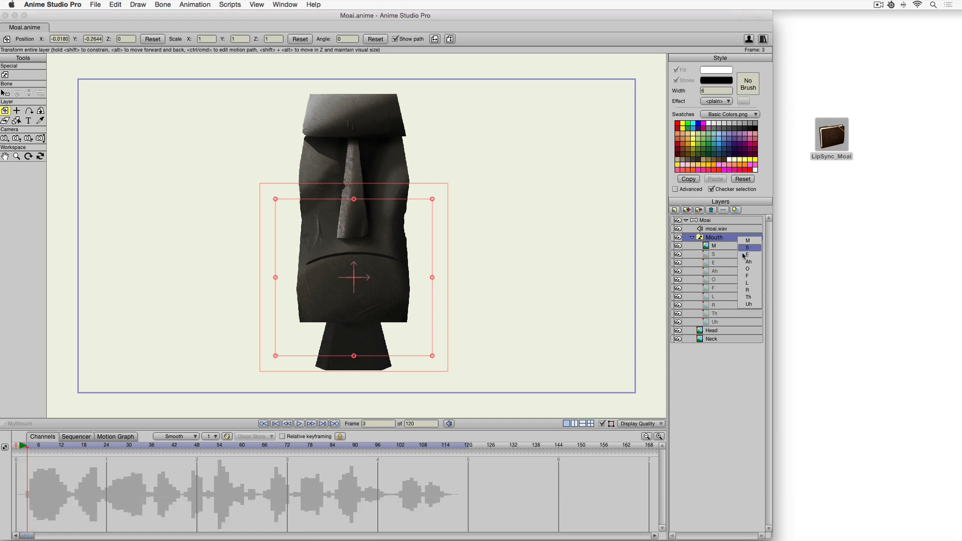
left_click(745, 305)
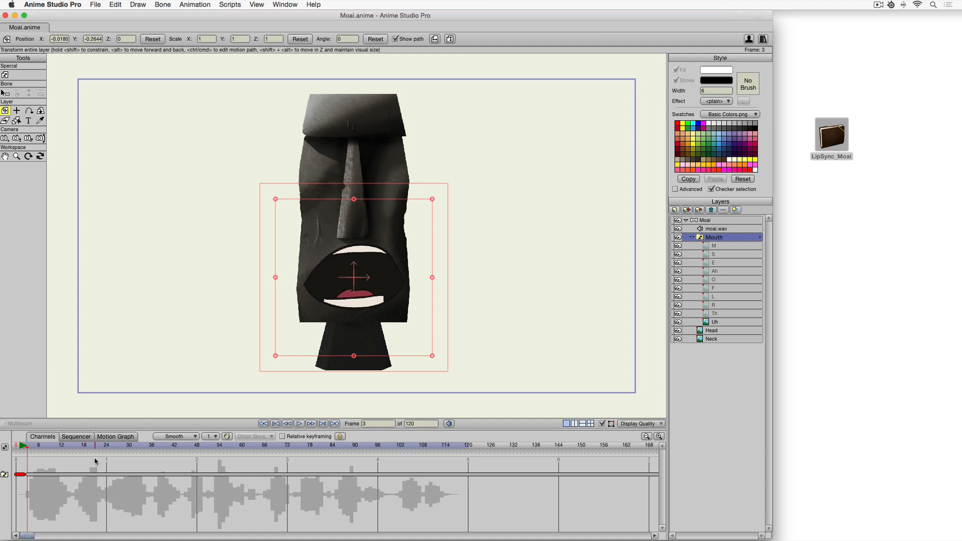
At frame 12, set the Mouth switch to the M shape.
key("Right")
key("Right")
key("Right")
key("Right")
key("Right")
key("Right")
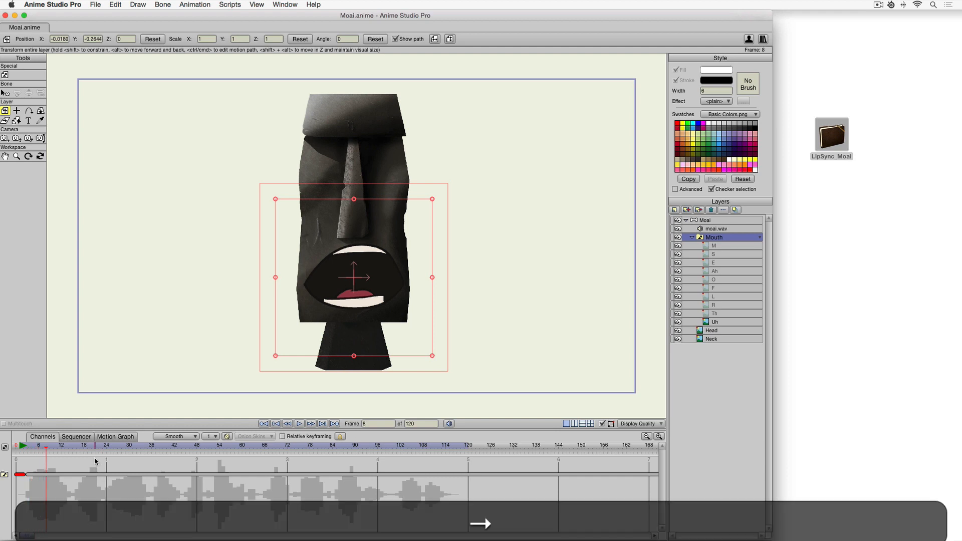
key("Right")
key("Right")
key("Right")
right_click(726, 237)
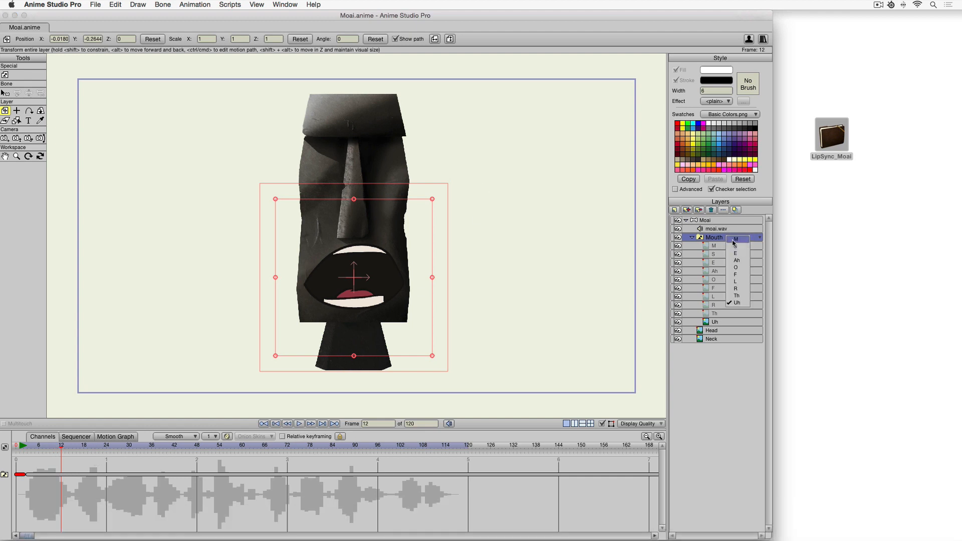
left_click(733, 243)
Step and play through the timeline between frames 13 and 29 to locate the next sound.
key("Right")
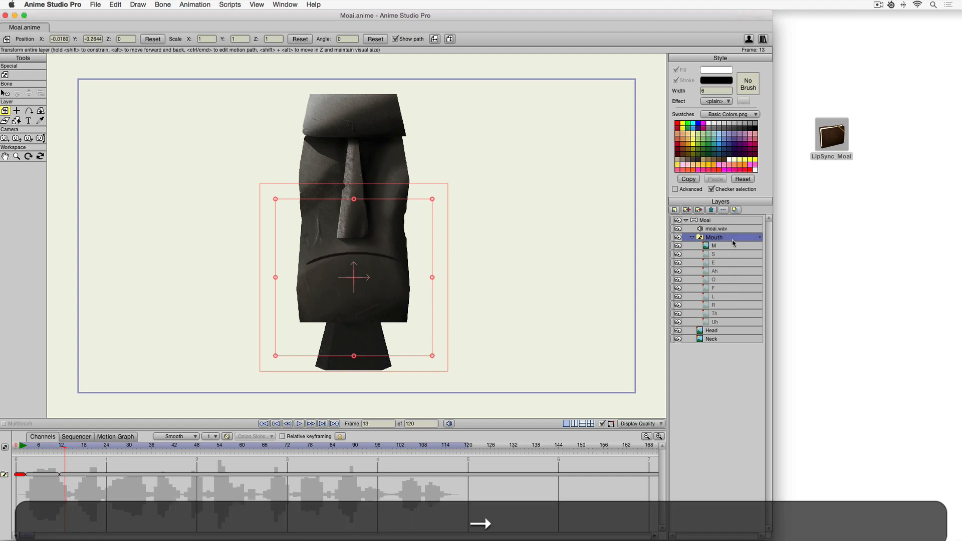
key("Right")
key("Right")
key("space")
key("space")
key("Left")
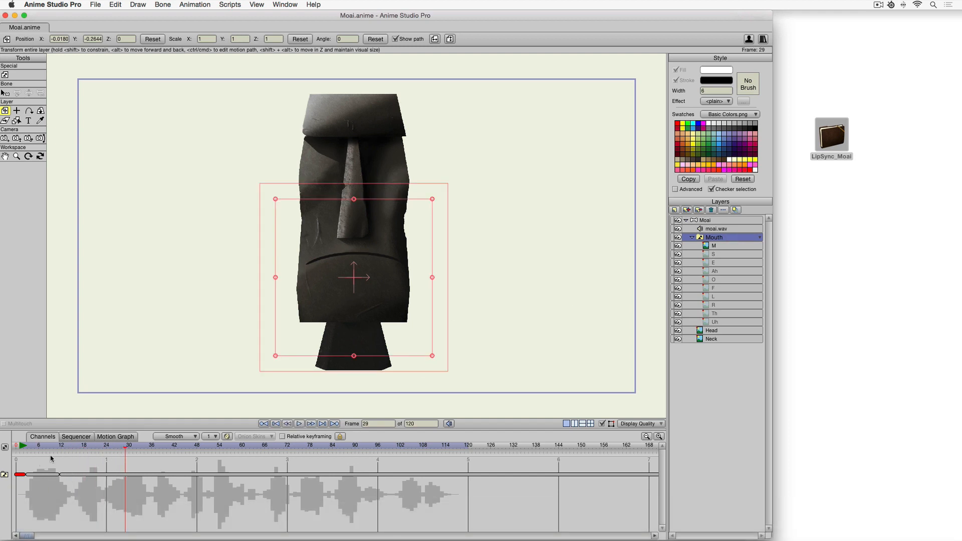
left_click(68, 447)
key("Right")
key("Right")
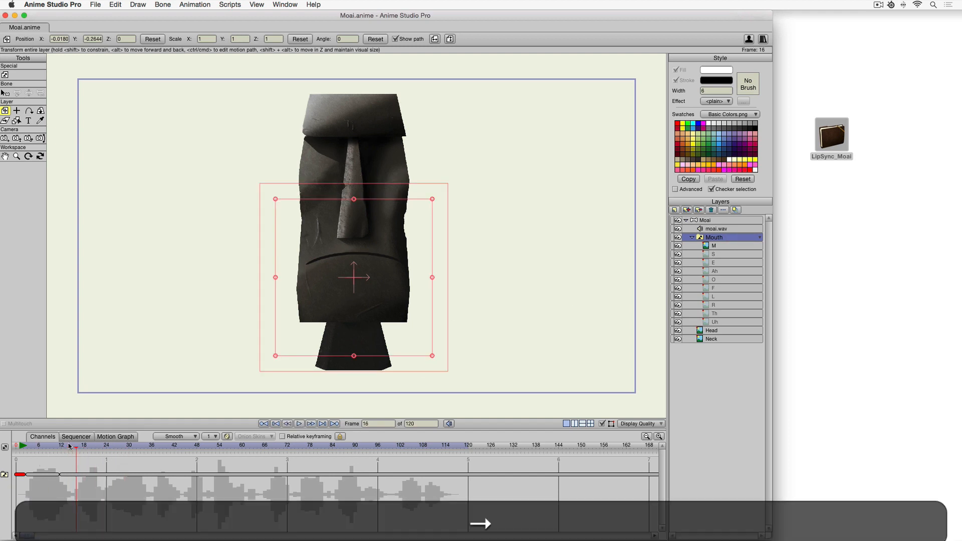
Preview the S, E and R mouth shapes by selecting their sublayers, then reselect the Mouth switch layer.
left_click(722, 255)
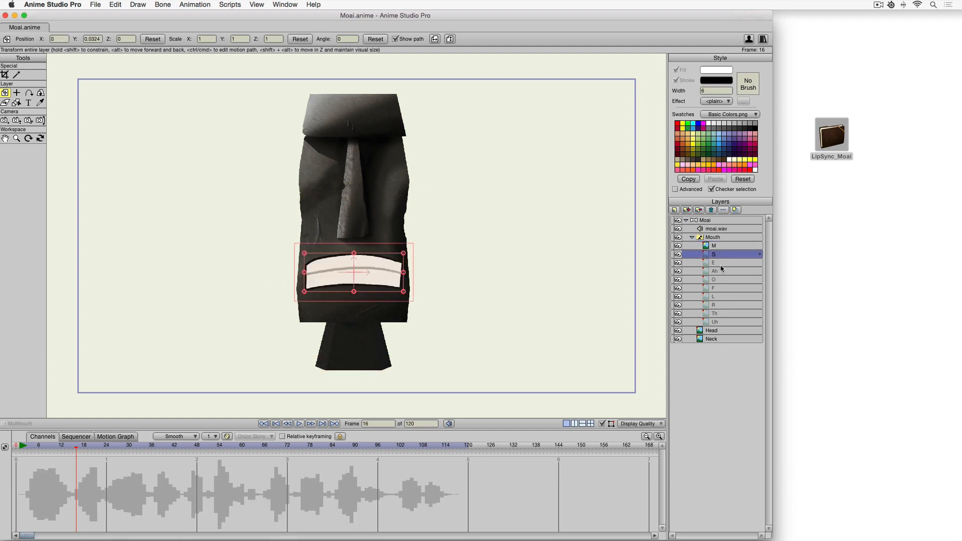
left_click(722, 263)
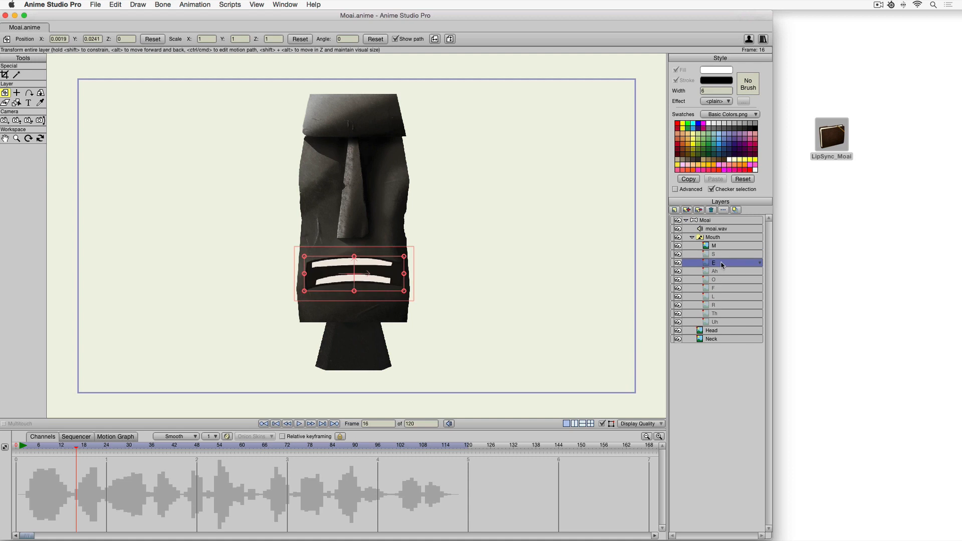
left_click(722, 306)
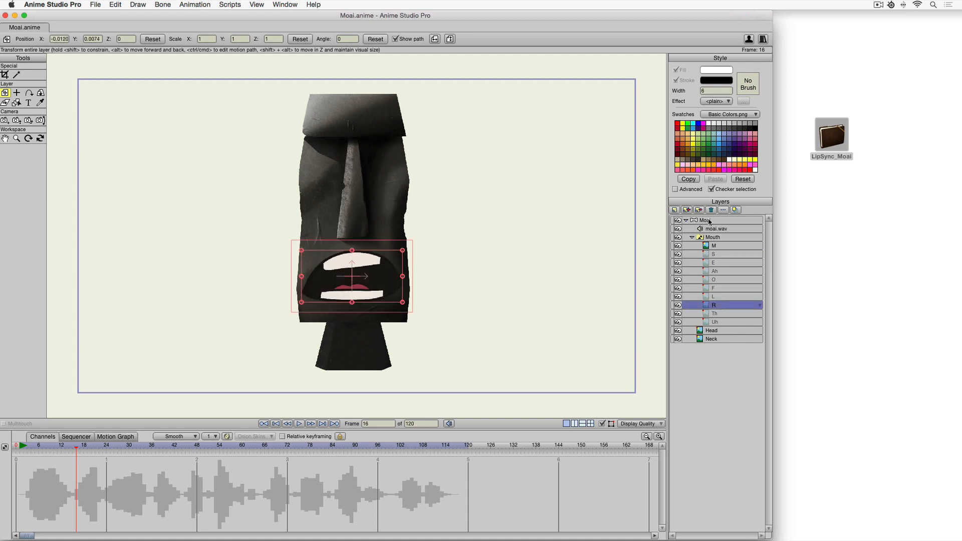
left_click(726, 238)
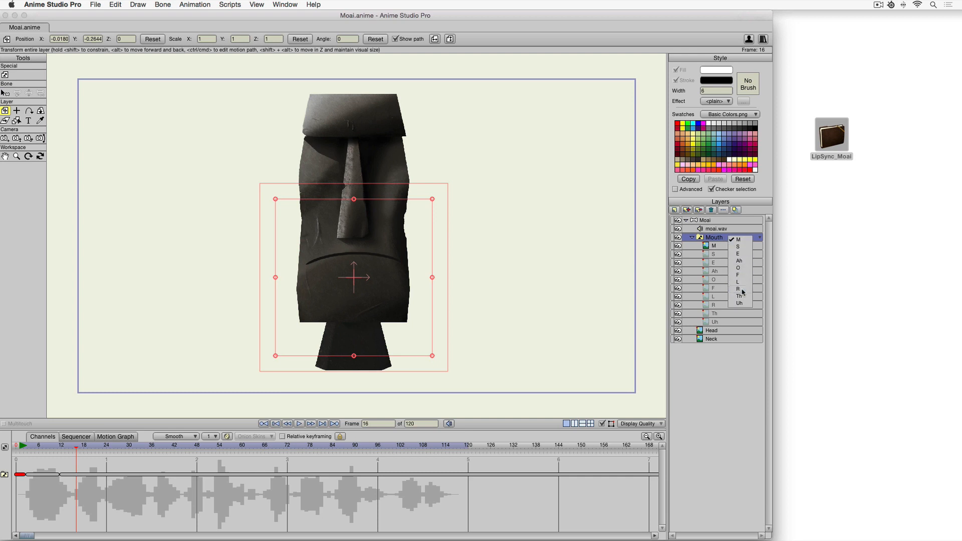
At frame 19, set the Mouth switch to the Ah shape.
left_click(81, 447)
left_click(82, 448)
left_click(744, 240)
left_click(745, 241)
key("Right")
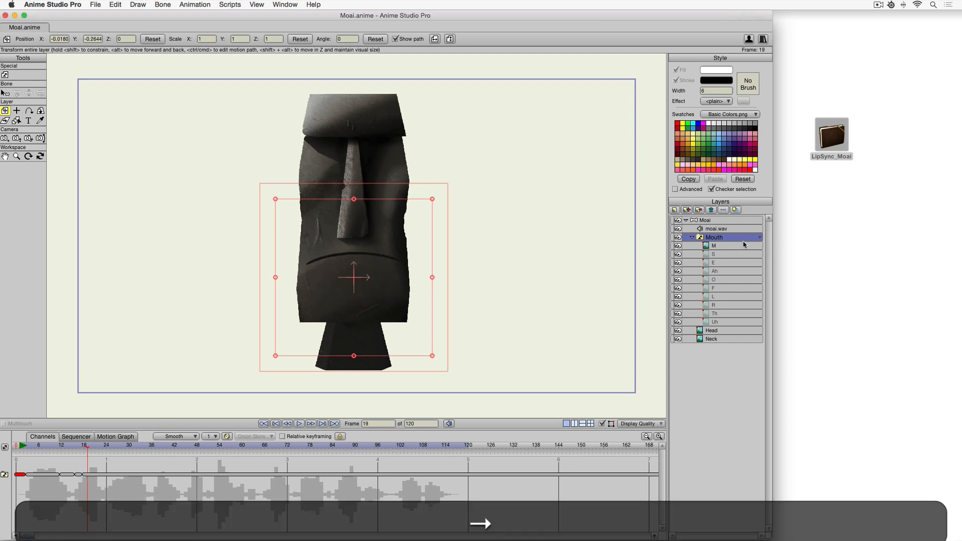
left_click(741, 240)
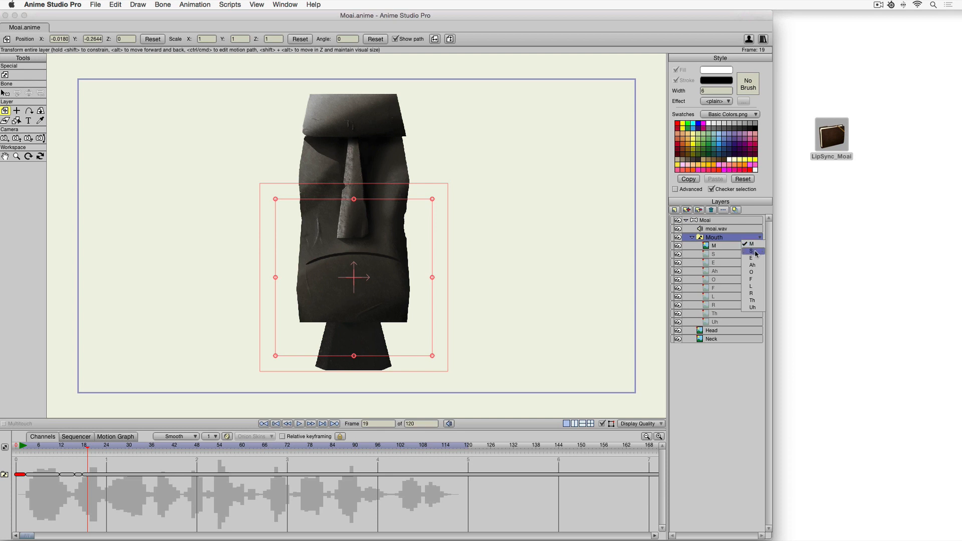
left_click(753, 265)
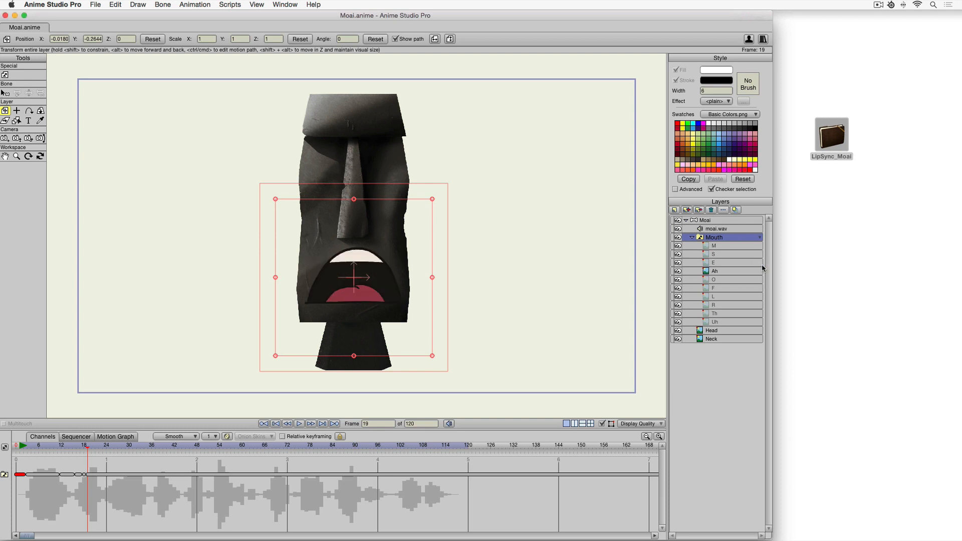
At frame 22, set the Mouth switch to the S shape.
key("Right")
key("Right")
key("Right")
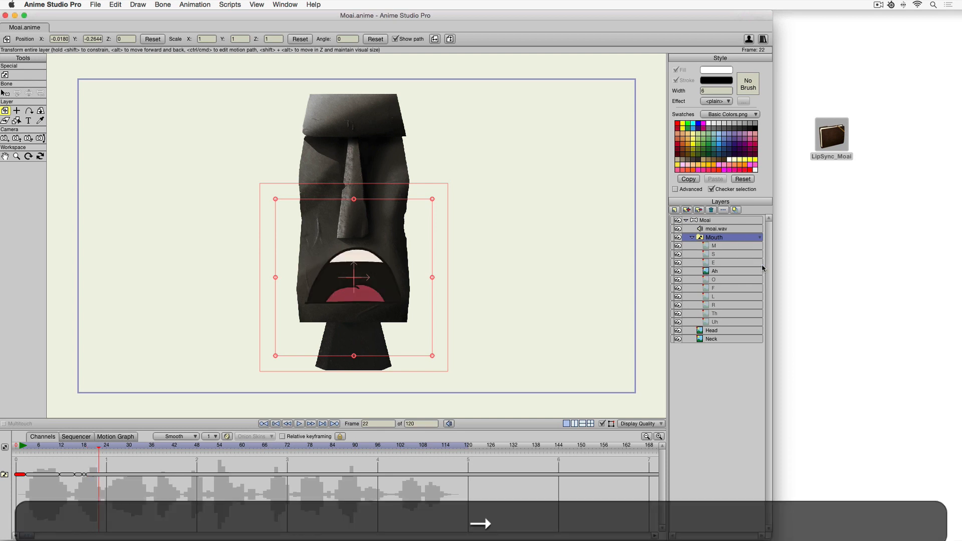
left_click(742, 238)
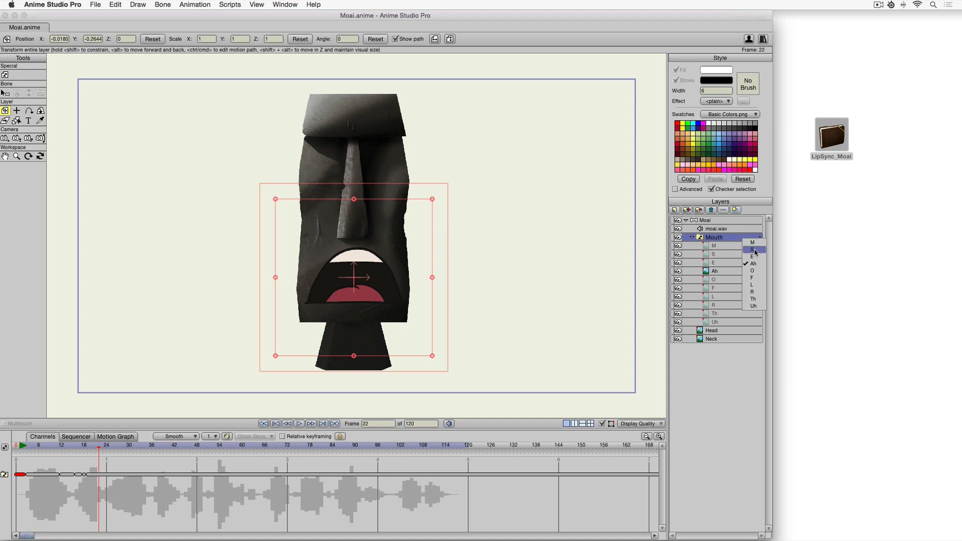
left_click(755, 253)
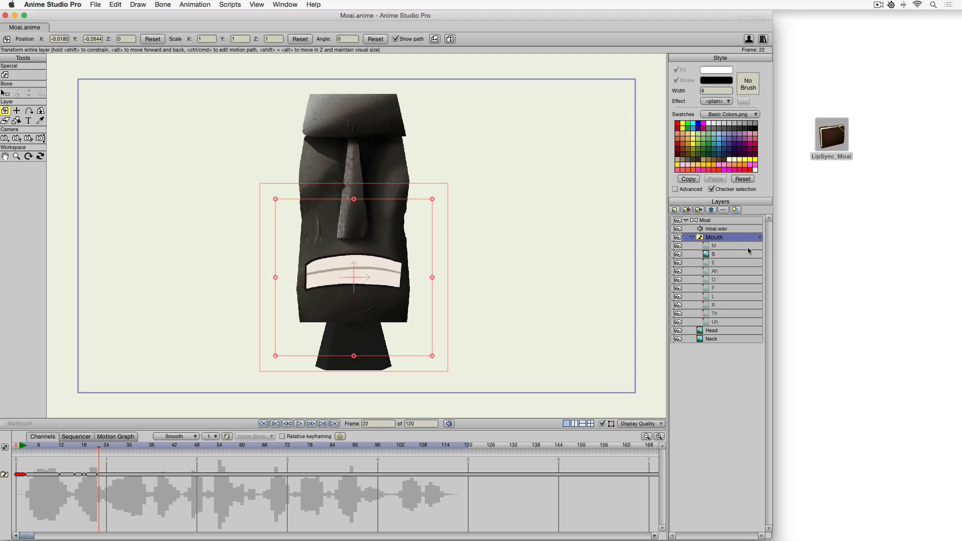
At frame 25, set the Mouth switch to the O shape.
key("Right")
key("Right")
key("Right")
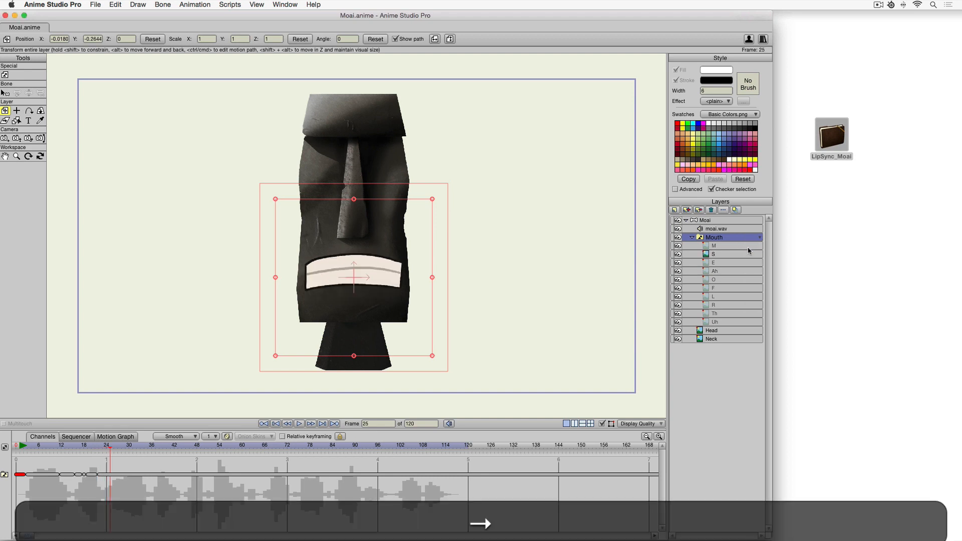
left_click(748, 238)
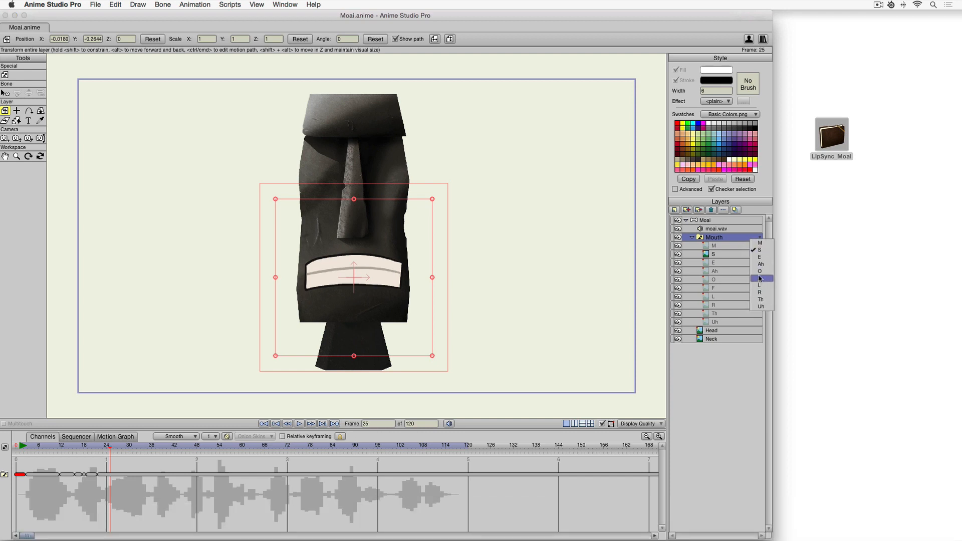
left_click(761, 273)
At frame 26, set the Mouth switch to the L shape.
key("Right")
key("Right")
key("Left")
left_click(748, 238)
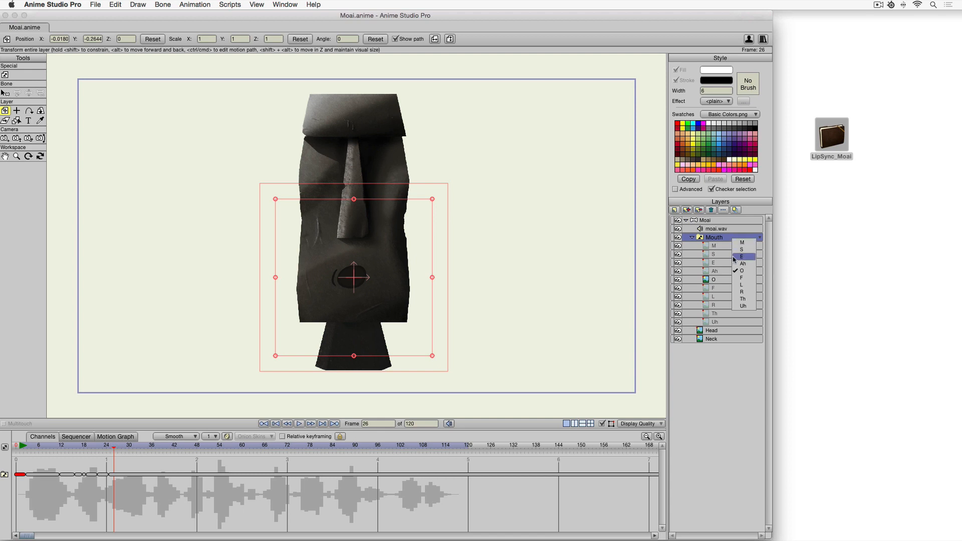
left_click(737, 287)
At frame 27, set the Mouth switch to the E shape.
key("Right")
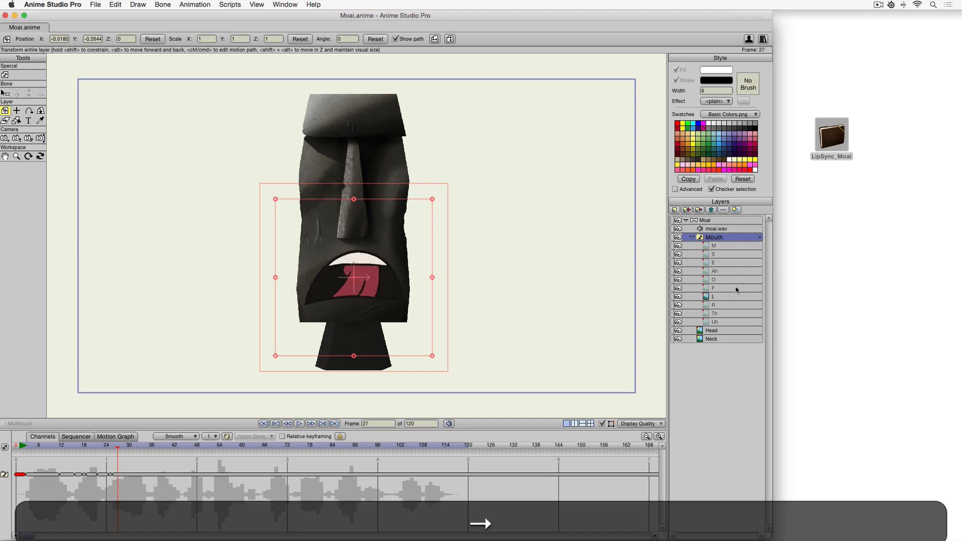
left_click(738, 239)
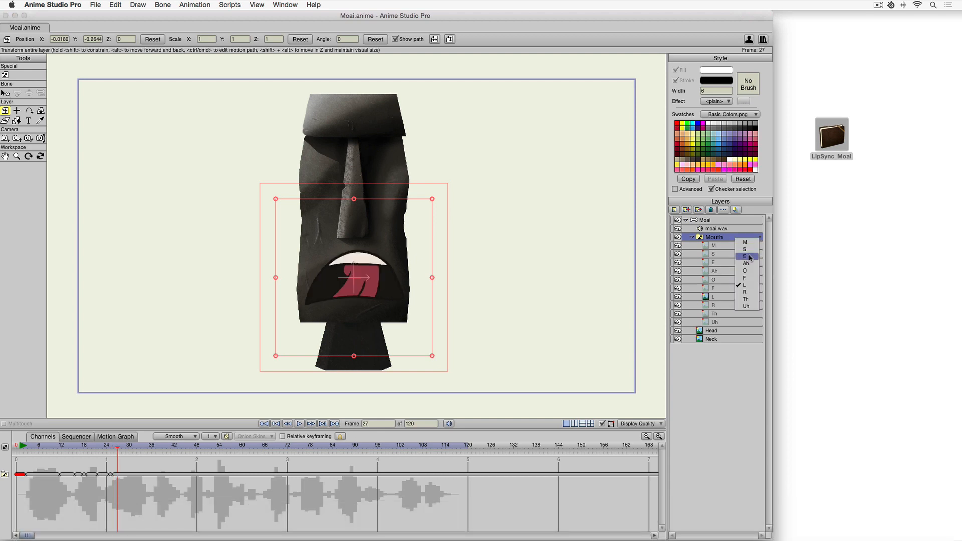
left_click(747, 258)
At frame 29, set the Mouth switch to the M shape.
left_click_drag(88, 446, 128, 447)
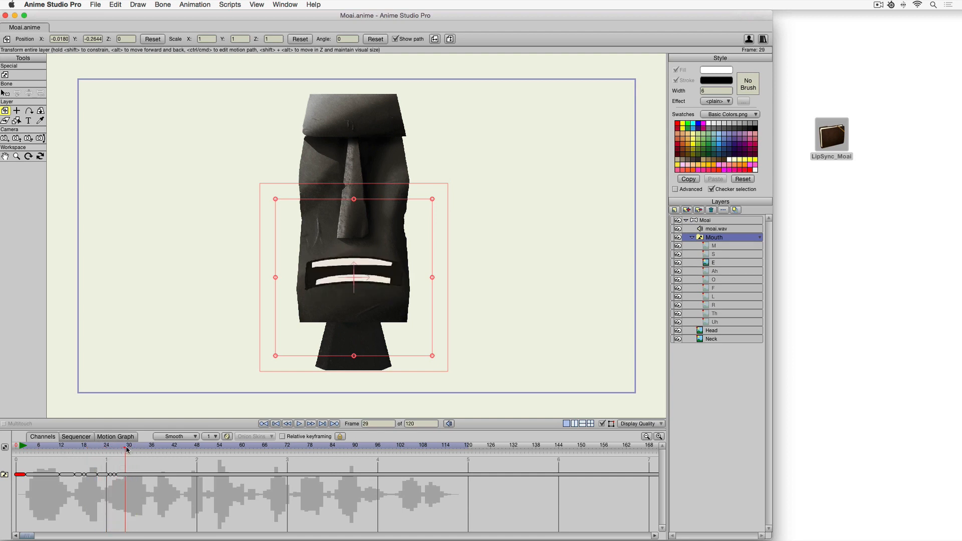
left_click(760, 237)
left_click(754, 246)
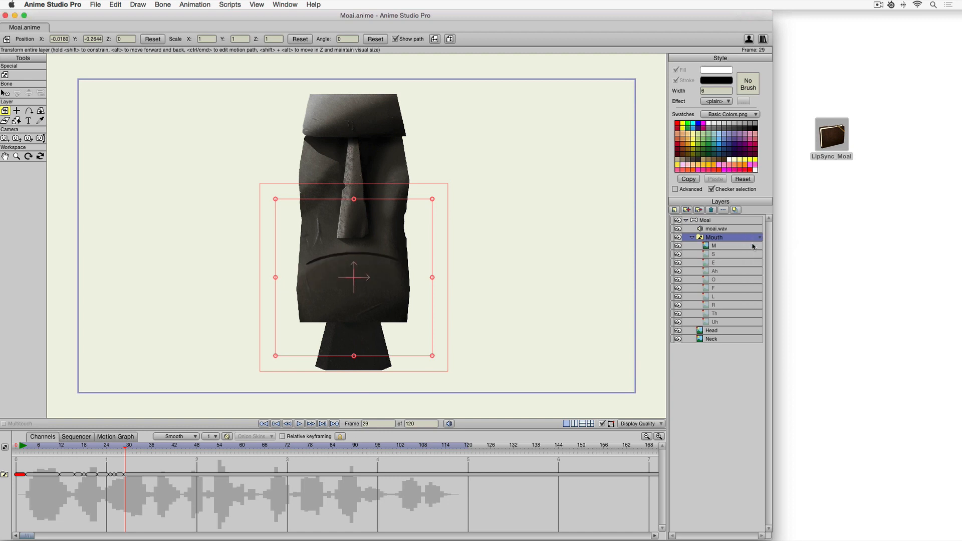
At frame 31, set the Mouth switch to the E shape.
key("Right")
key("Right")
left_click(760, 237)
left_click(758, 259)
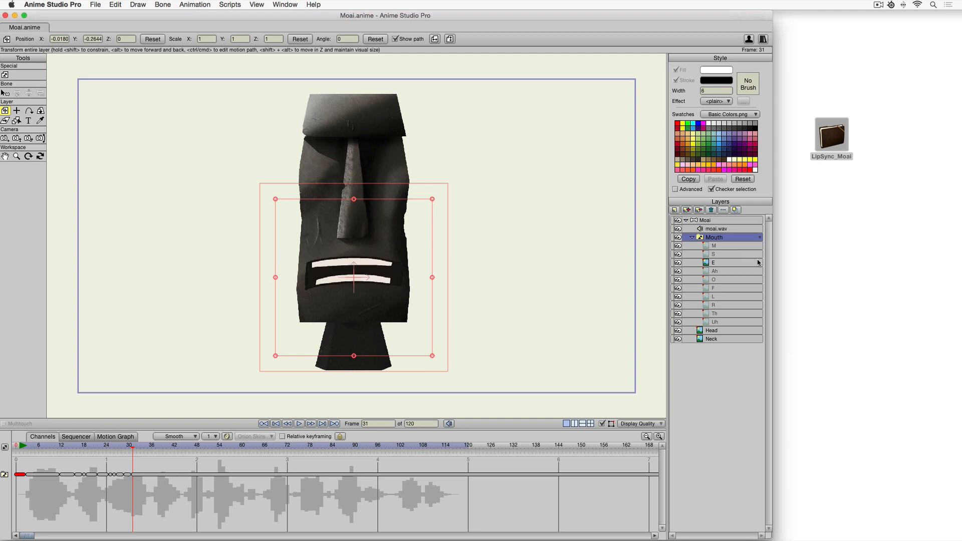
At frame 34, set the Mouth switch to the S shape.
key("Right")
key("Right")
key("Right")
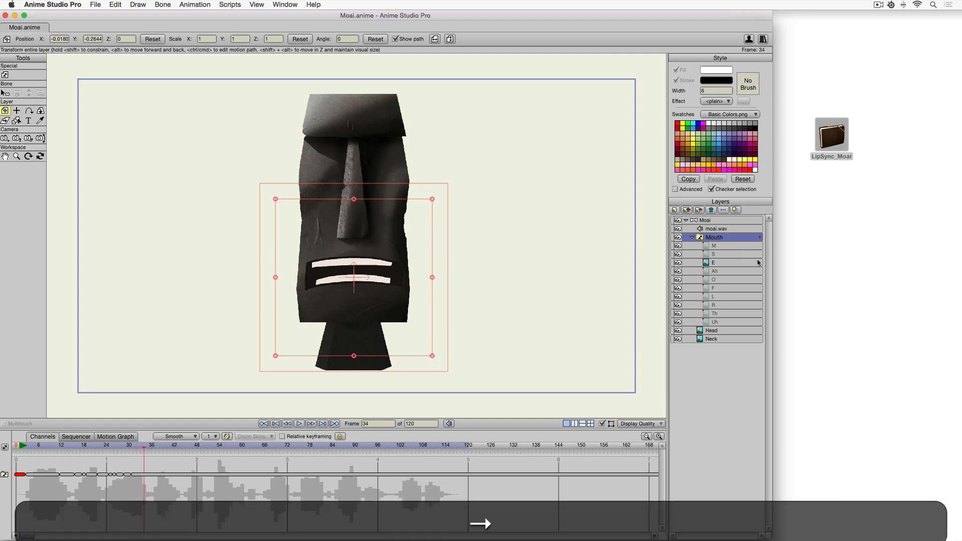
left_click(741, 237)
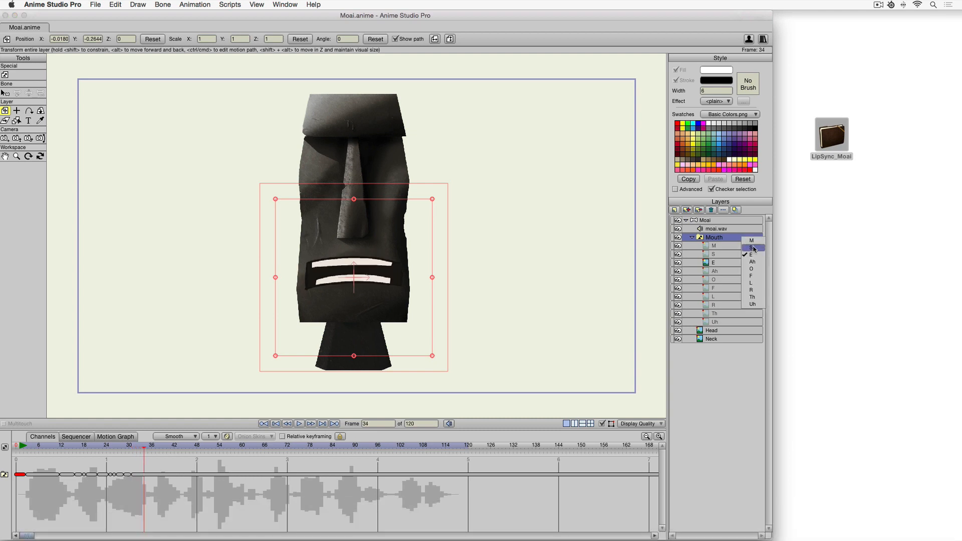
left_click(754, 248)
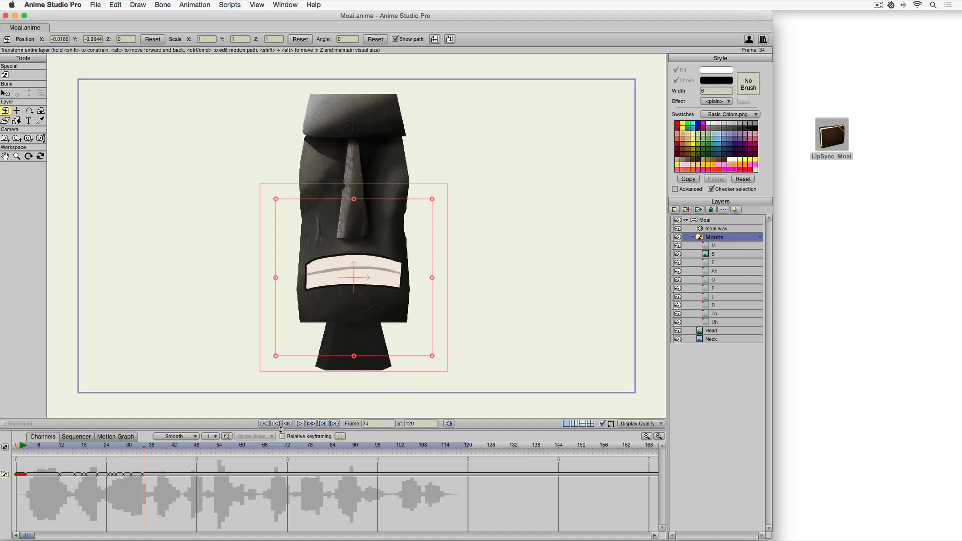
At frame 35, set the Mouth switch to the F shape.
key("Right")
key("Right")
key("Left")
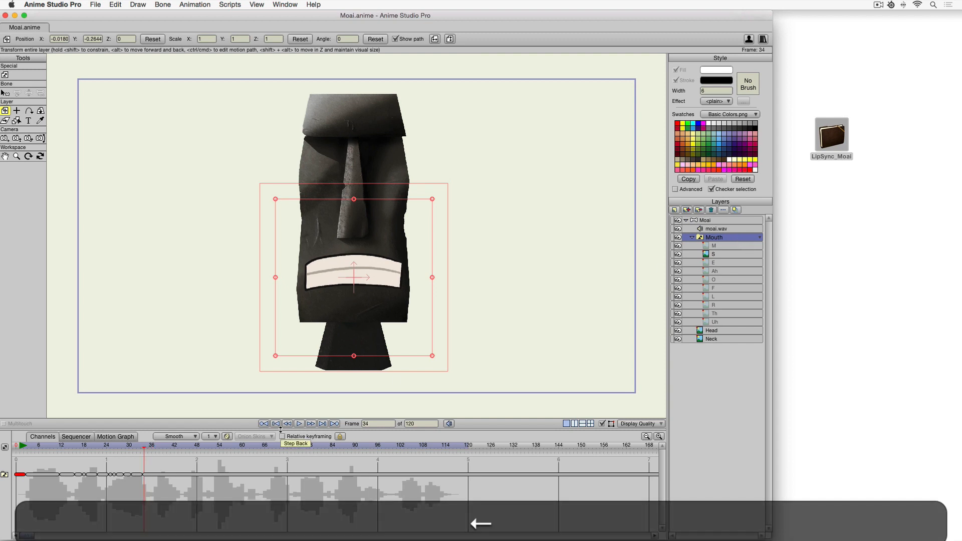
left_click(760, 237)
left_click(762, 279)
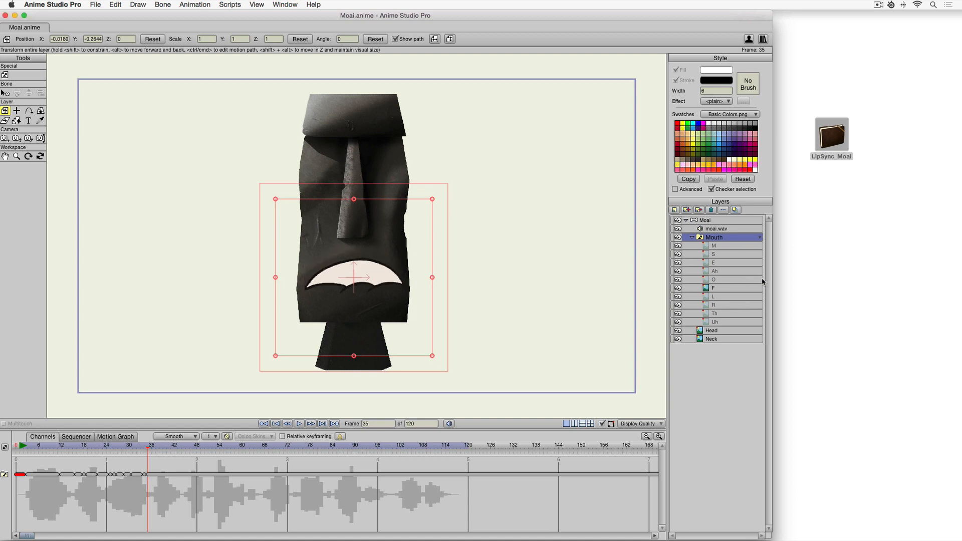
At frame 37, set the Mouth switch to the O shape.
key("Right")
key("Right")
left_click(760, 237)
left_click(752, 274)
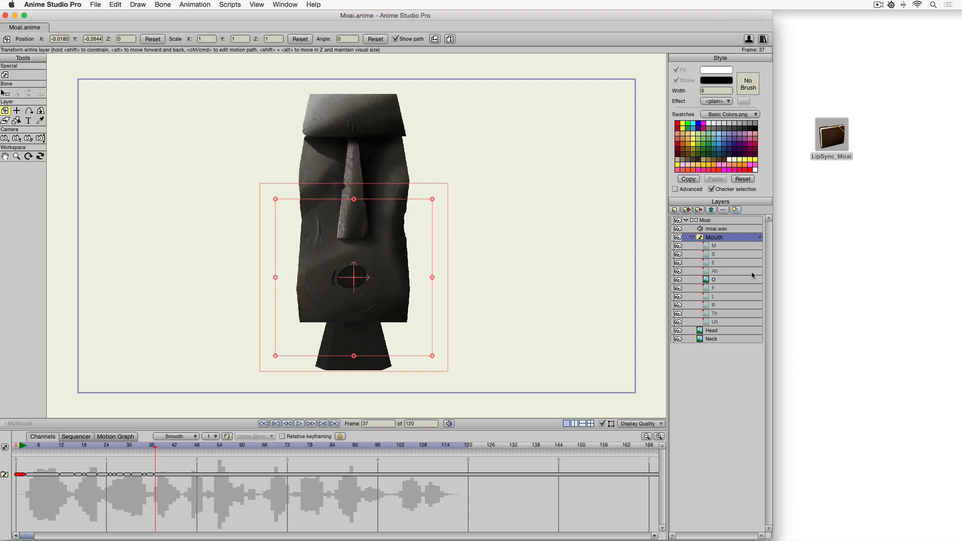
At frame 38, set the Mouth switch to the Uh shape.
key("Right")
left_click(760, 237)
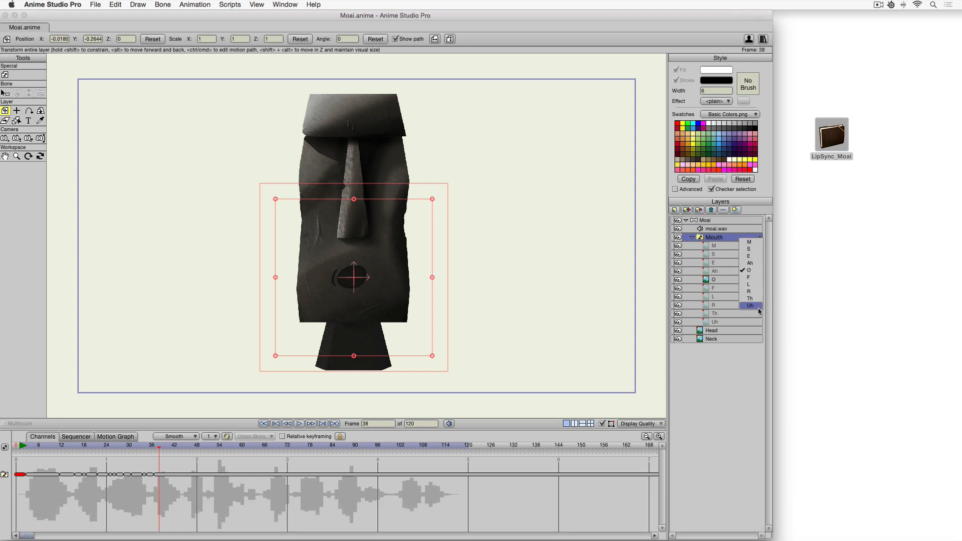
left_click(759, 310)
At frame 40, set the Mouth switch to the M shape.
key("Right")
key("Right")
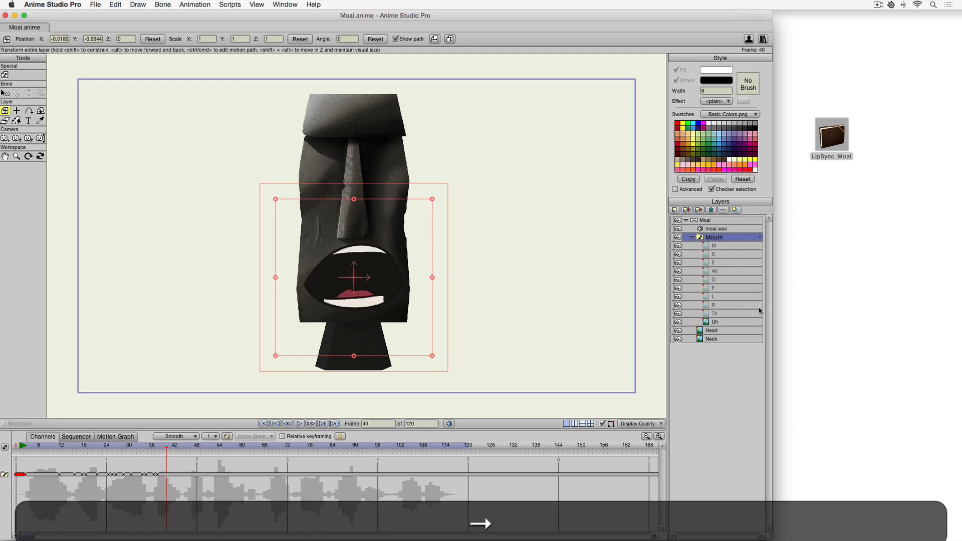
left_click(760, 237)
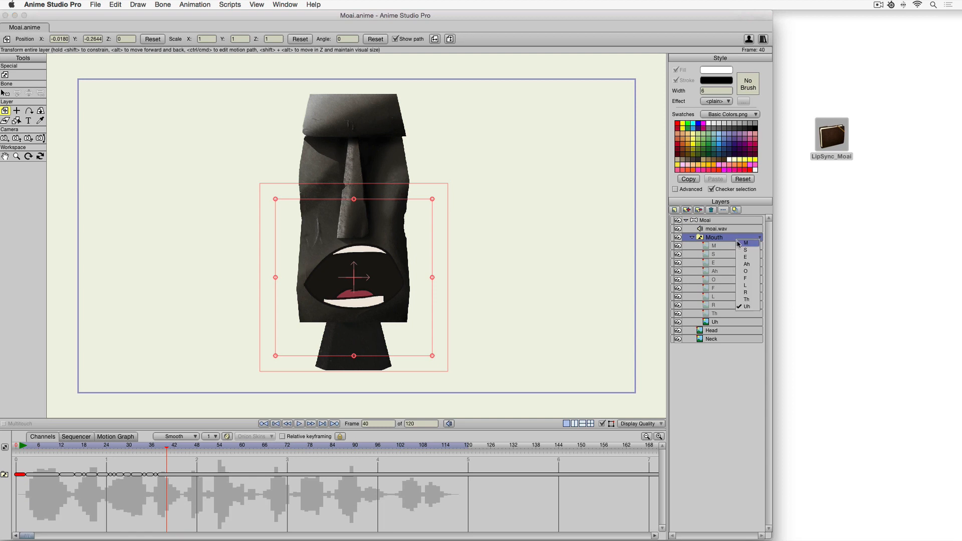
left_click(737, 244)
Step and play through the timeline between frames 40 and 45 to locate the next sound.
key("Right")
key("Right")
key("Right")
key("Right")
key("Right")
key("Right")
key("Left")
key("Left")
key("space")
key("Left")
left_click(181, 448)
left_click(185, 448)
At frame 45, set the Mouth switch to the E shape.
right_click(729, 239)
left_click(717, 254)
left_click(722, 263)
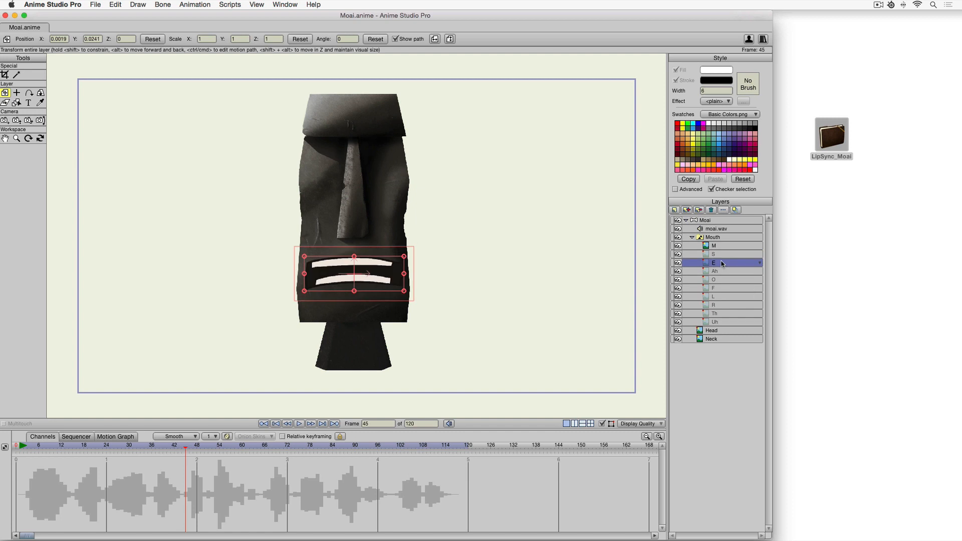
left_click(724, 237)
right_click(726, 237)
left_click(736, 255)
At frame 47, set the Mouth switch to the M shape.
key("Right")
key("Right")
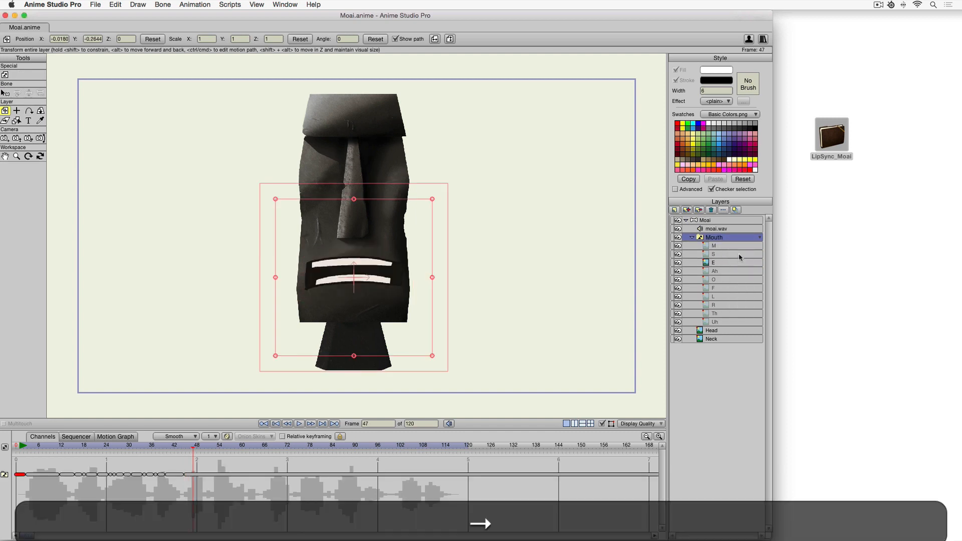
right_click(726, 237)
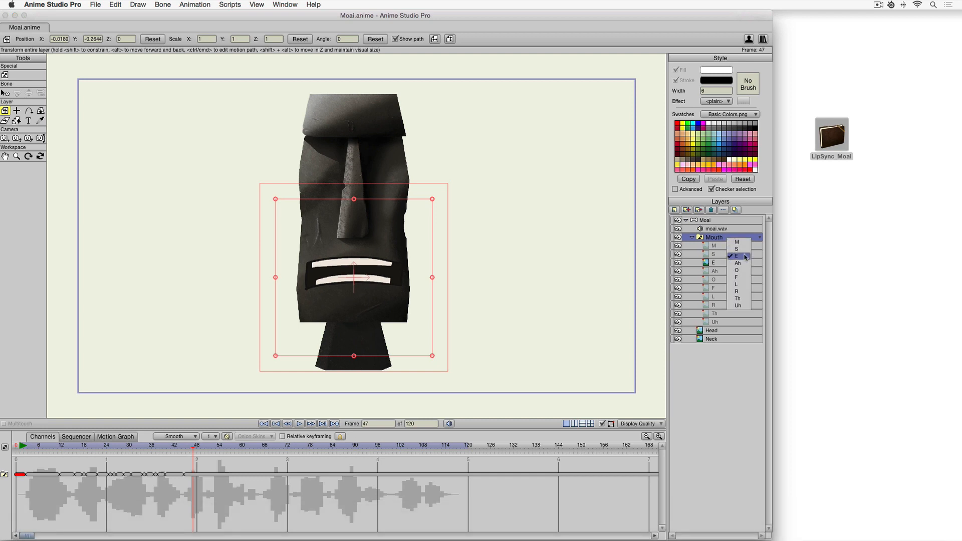
left_click(744, 244)
At frame 53, set the Mouth switch to the R shape.
key("Right")
key("Right")
key("Right")
key("Right")
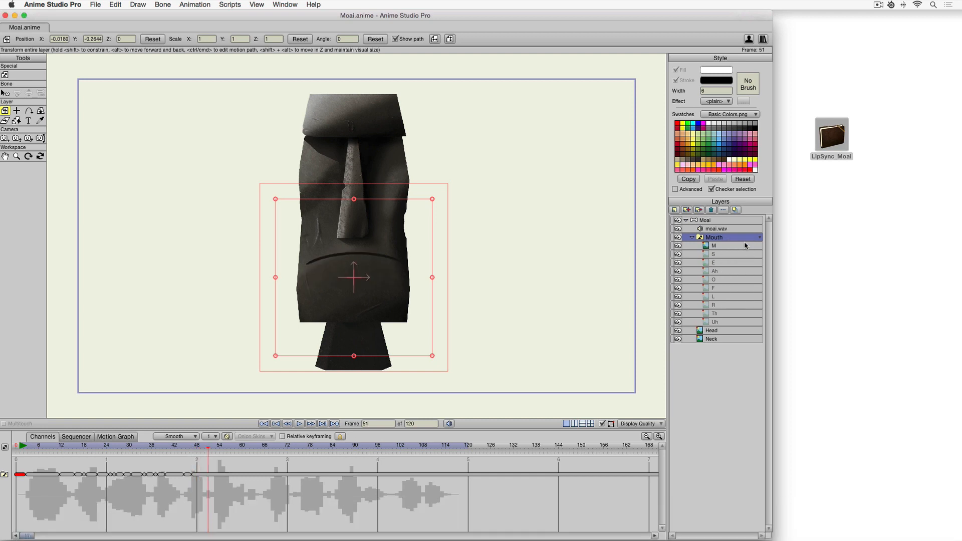
key("Right")
key("Right")
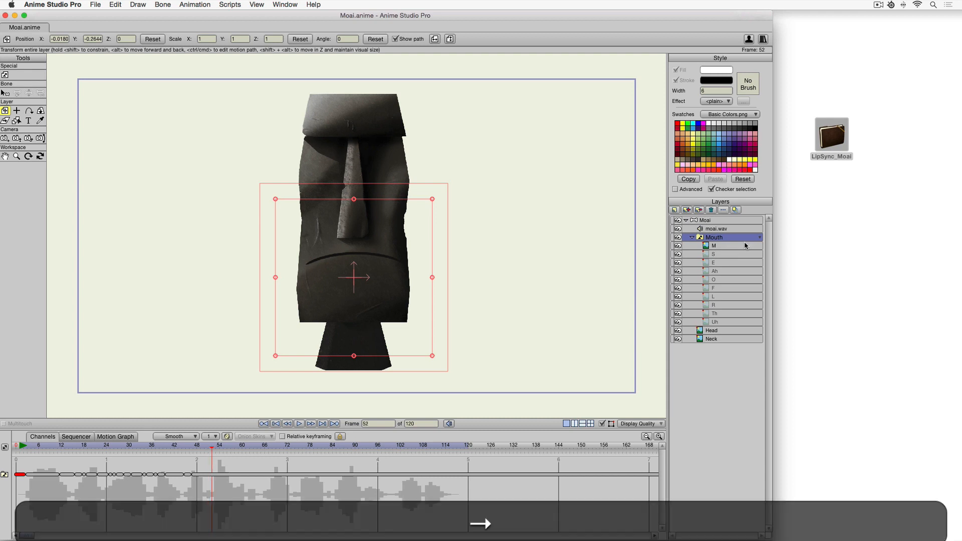
left_click(760, 237)
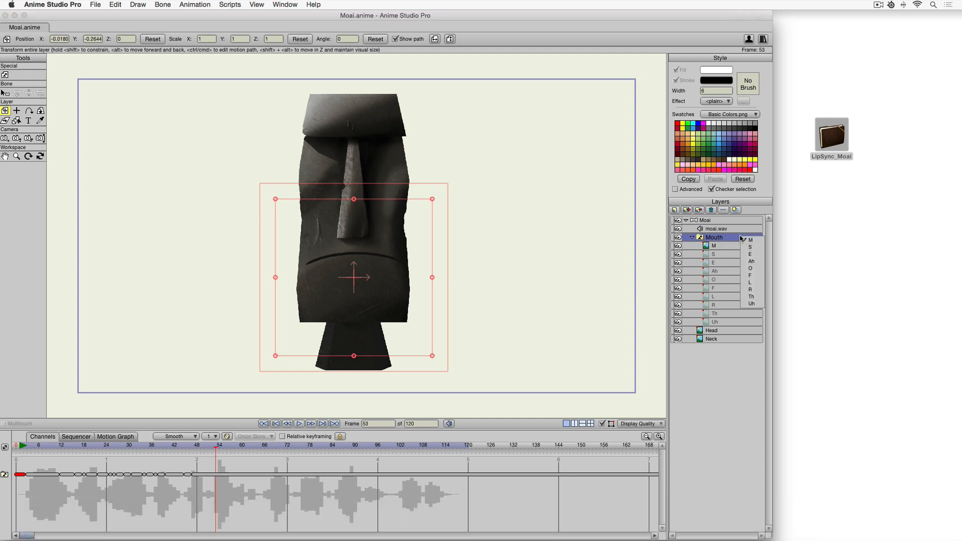
left_click(754, 290)
Step through the timeline between frames 54 and 61 to locate the next sound.
key("Right")
key("Right")
key("Right")
key("Right")
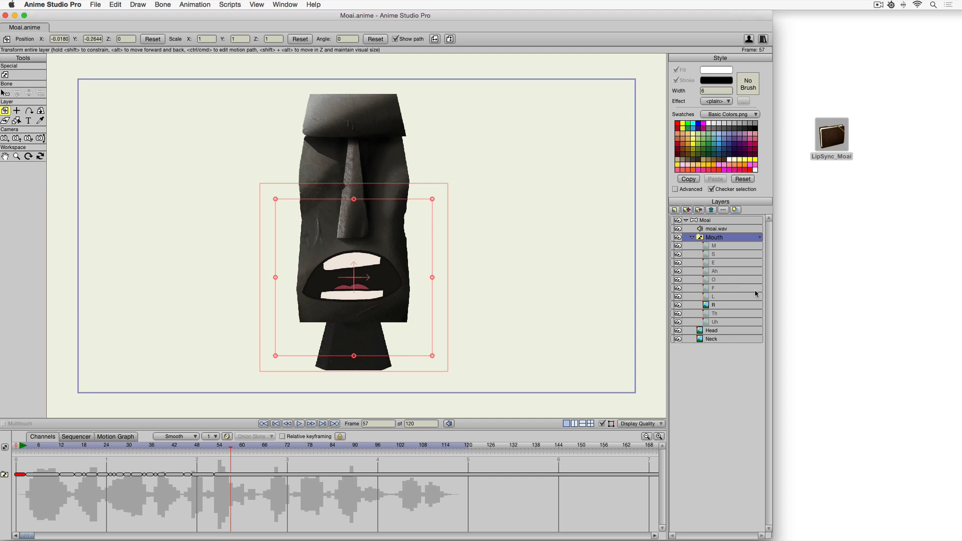
key("Right")
key("Left")
key("Left")
key("Right")
key("Right")
left_click(246, 450)
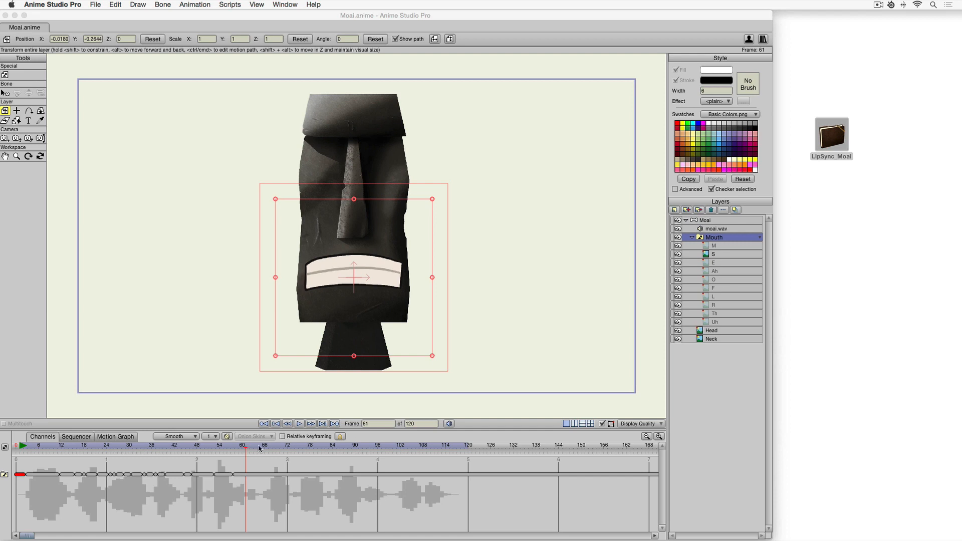
At frame 61, set the Mouth switch to the E shape.
right_click(731, 238)
left_click(746, 257)
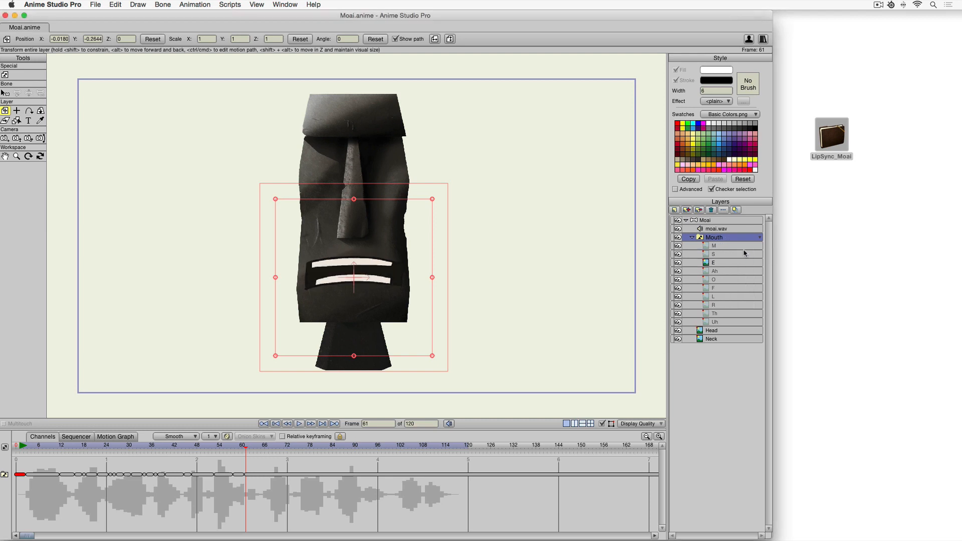
At frame 62, set the Mouth switch to the S shape.
key("Right")
right_click(744, 238)
left_click(751, 248)
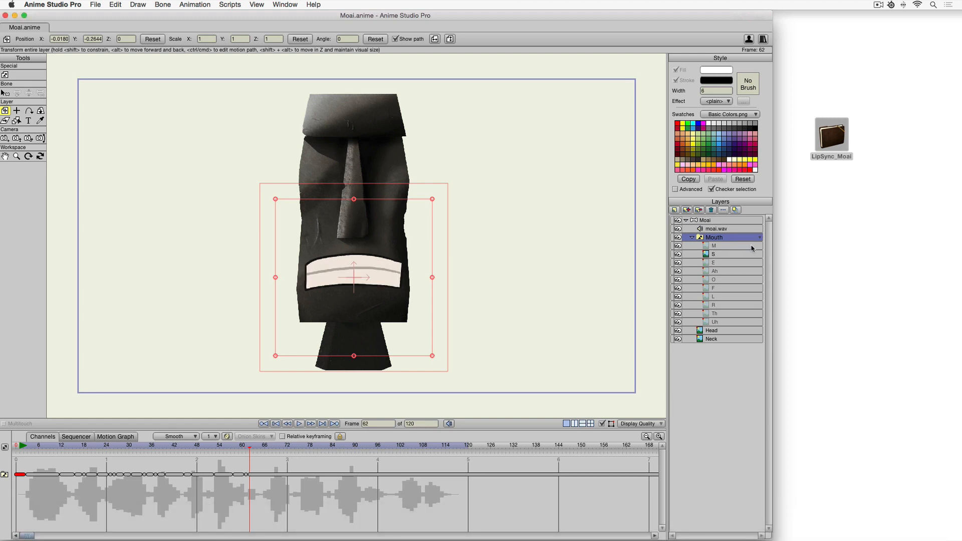
Scrub to frame 66 and set the Mouth switch to the F shape.
key("Right")
key("Right")
key("Right")
key("Right")
key("Right")
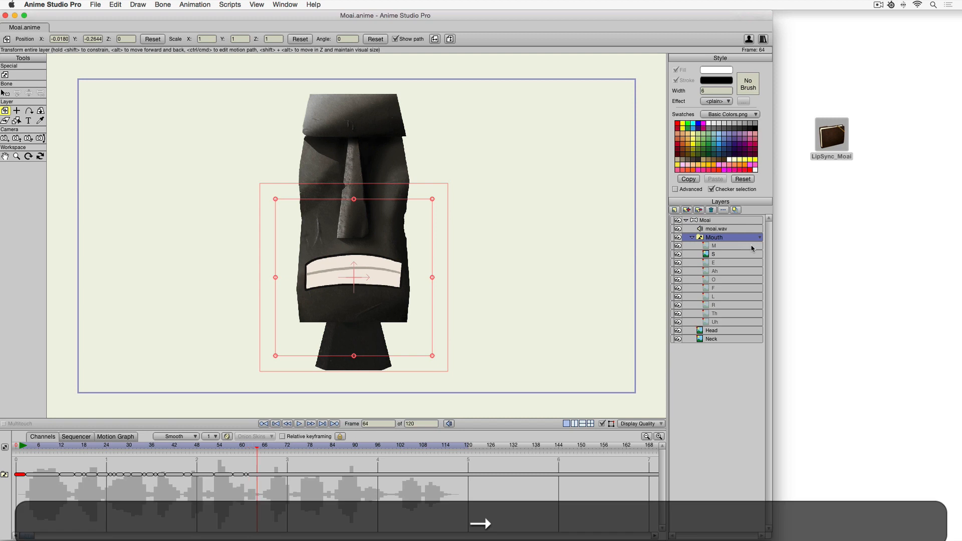
key("Left")
key("Left")
key("space")
key("Left")
left_click_drag(260, 447, 265, 448)
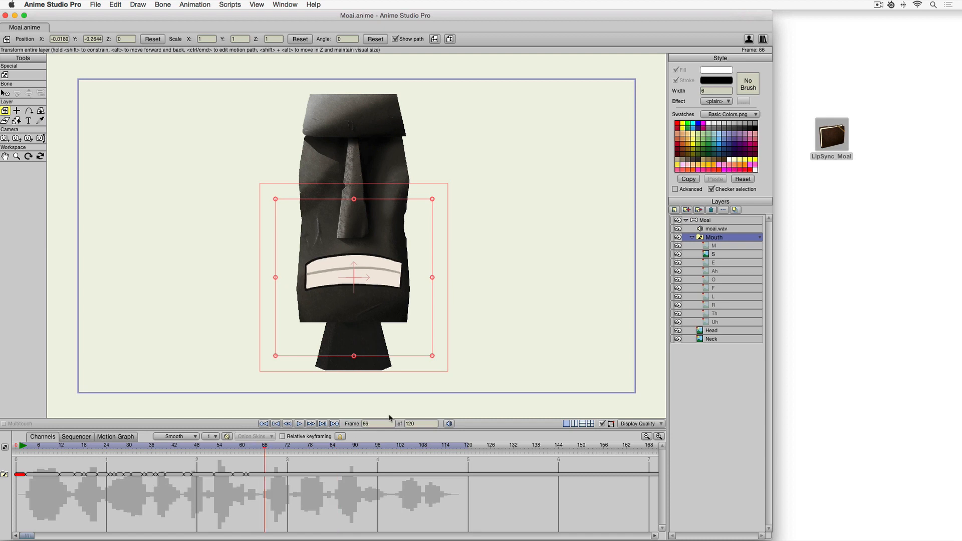
left_click(760, 237)
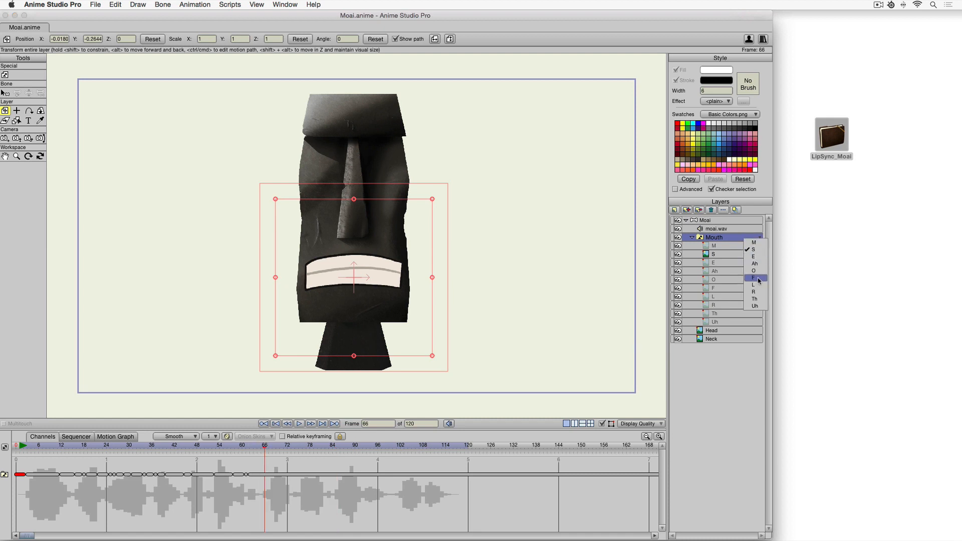
left_click(760, 280)
At frame 68, set the Mouth switch to the Ah shape.
key("Right")
key("Right")
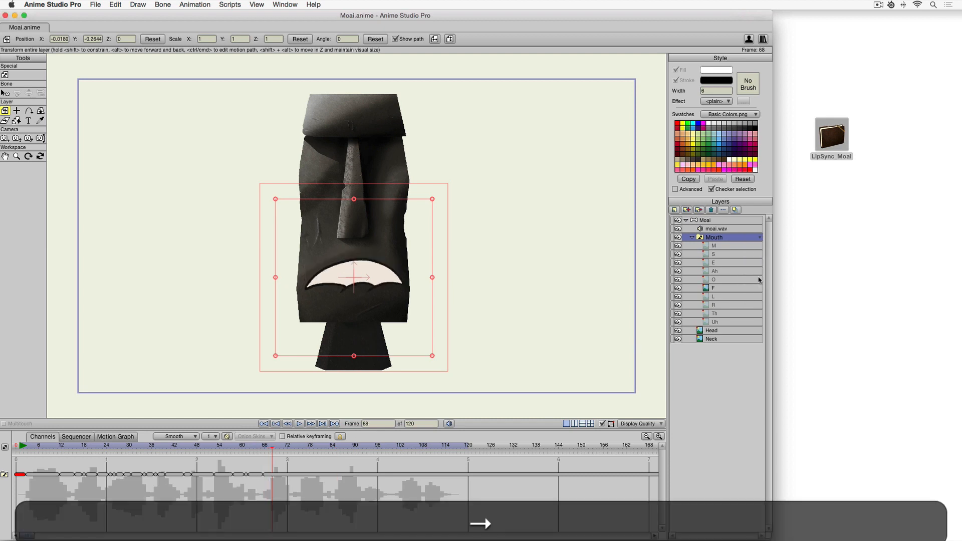
left_click(760, 237)
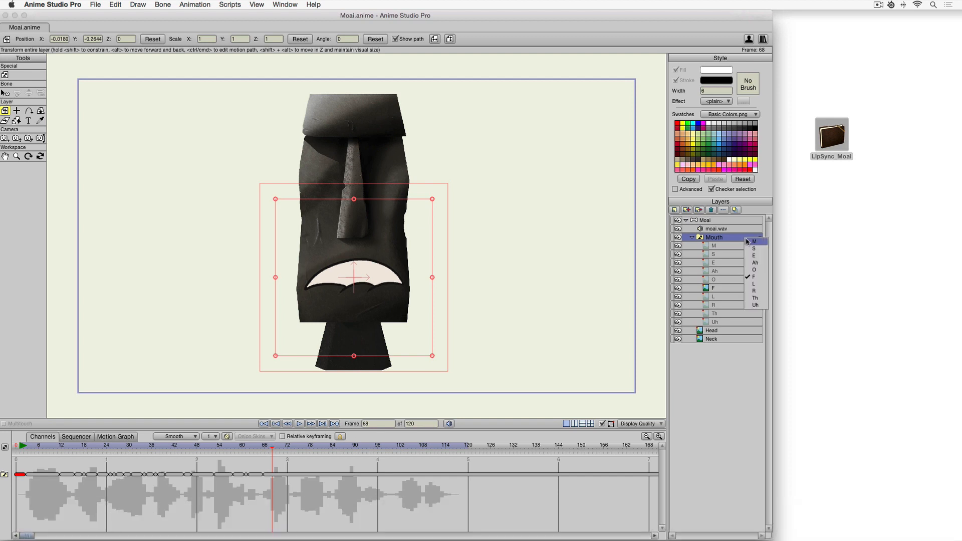
left_click(758, 265)
At frame 70, set the Mouth switch to the L shape.
key("Right")
key("Right")
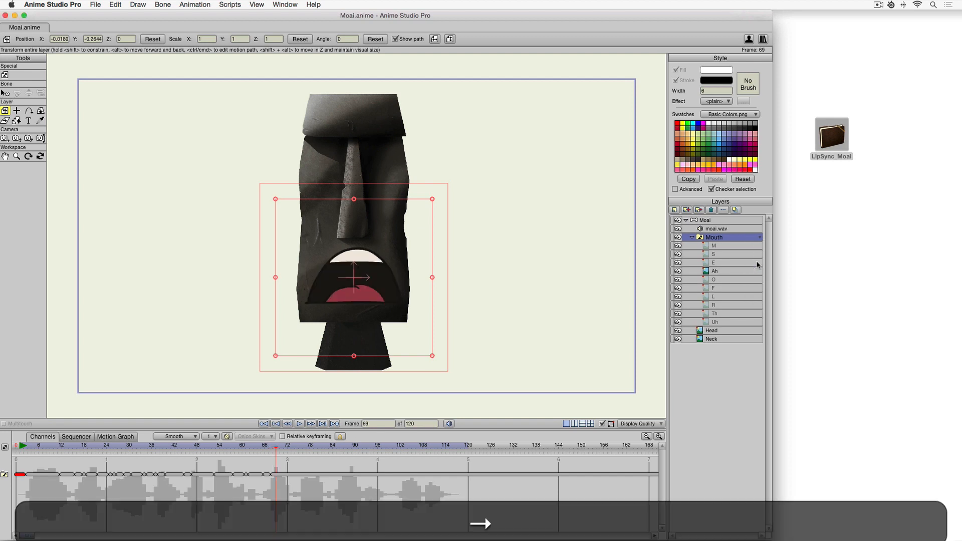
left_click(760, 237)
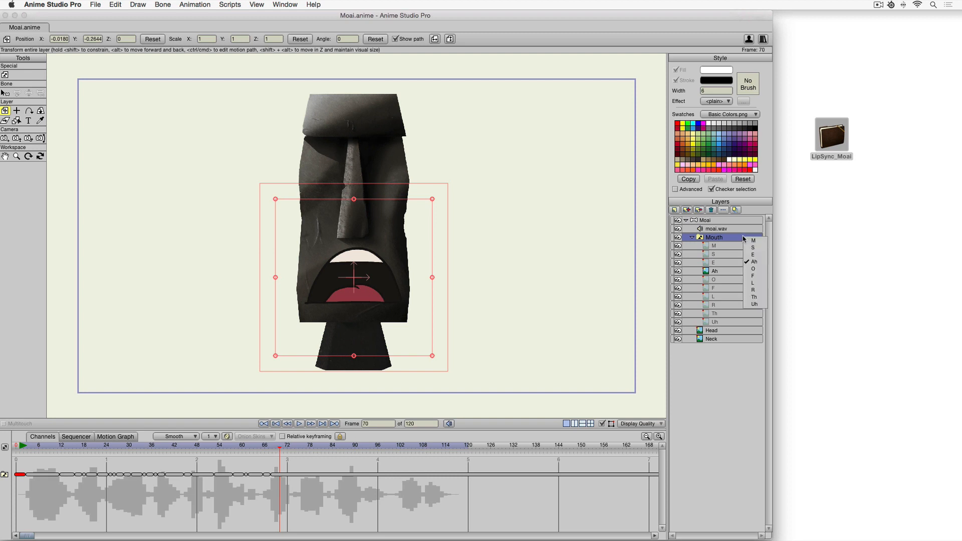
left_click(761, 284)
At frame 74, set the Mouth switch to the S shape.
key("Right")
key("Right")
key("Right")
key("Right")
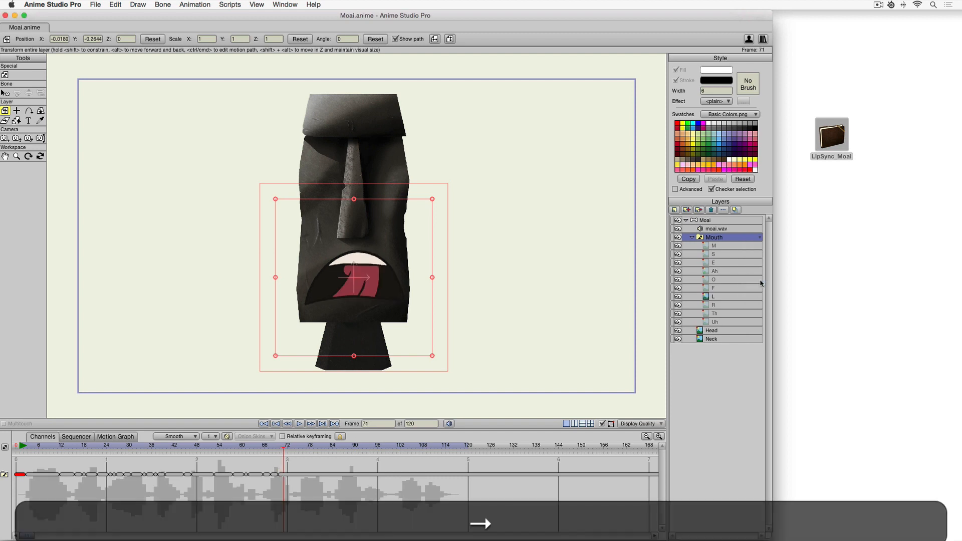
left_click(760, 237)
left_click(742, 250)
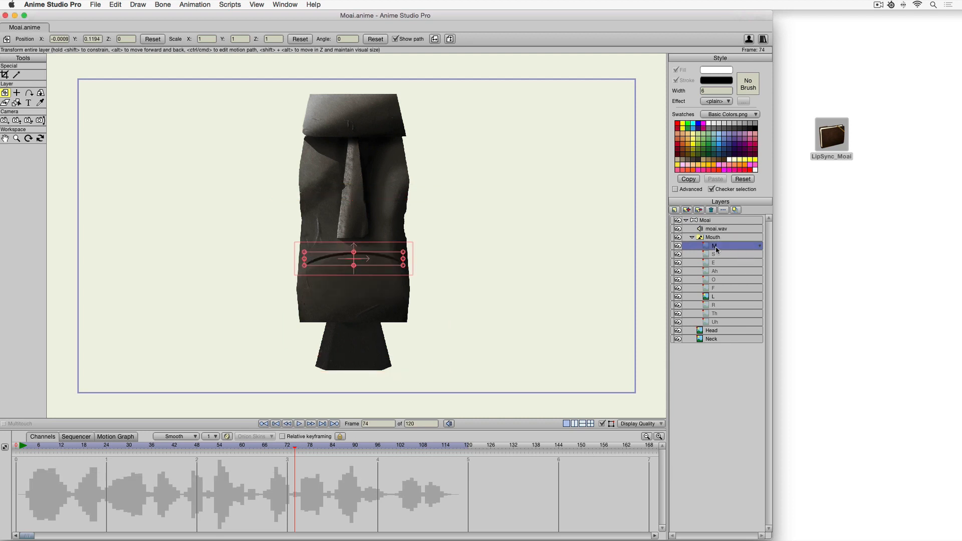
left_click(717, 255)
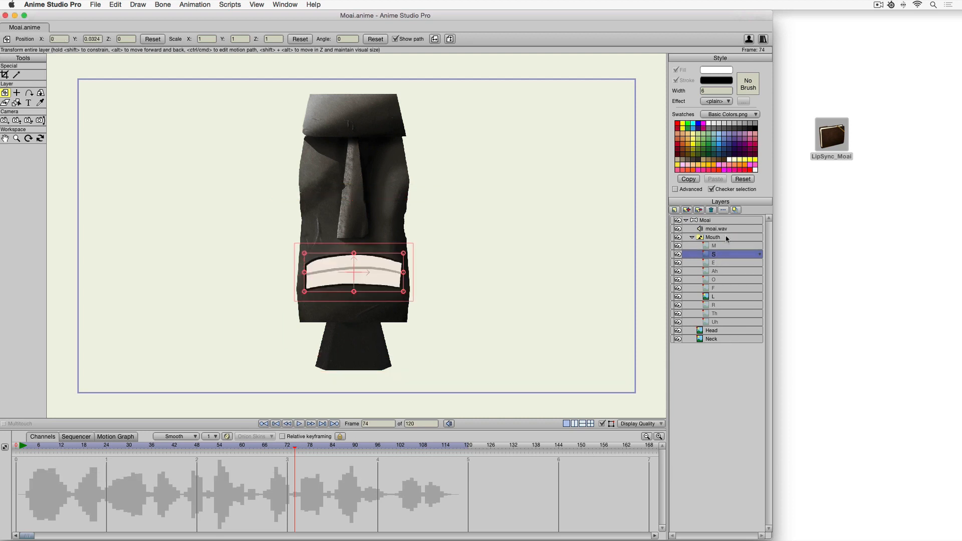
right_click(729, 237)
left_click(746, 248)
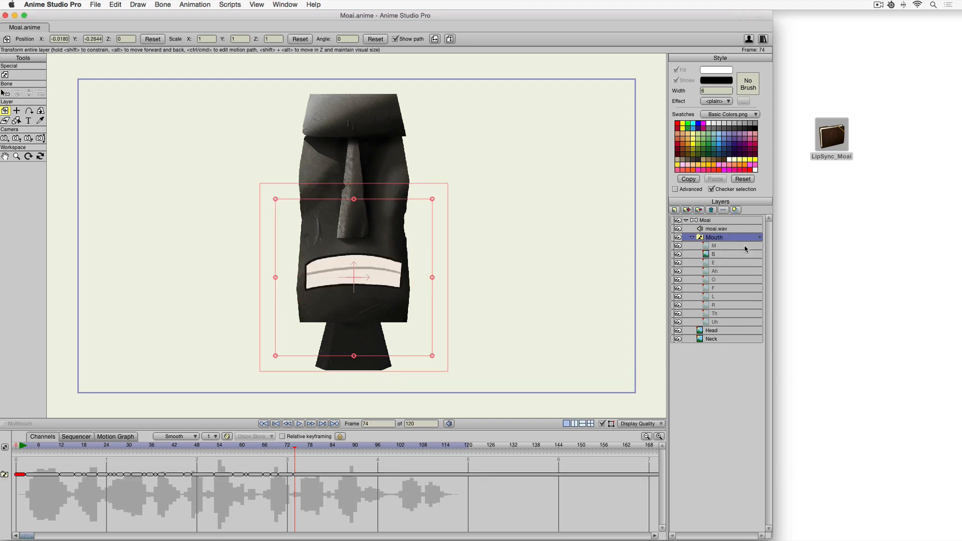
At frame 76, compare the mouth sublayers and set the Mouth switch to the R shape.
key("Right")
key("Right")
right_click(745, 248)
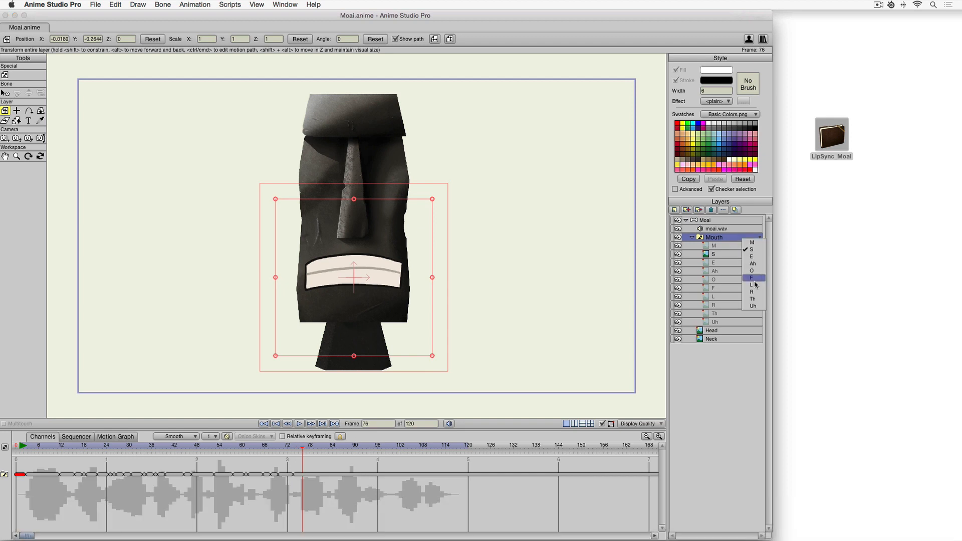
left_click(744, 265)
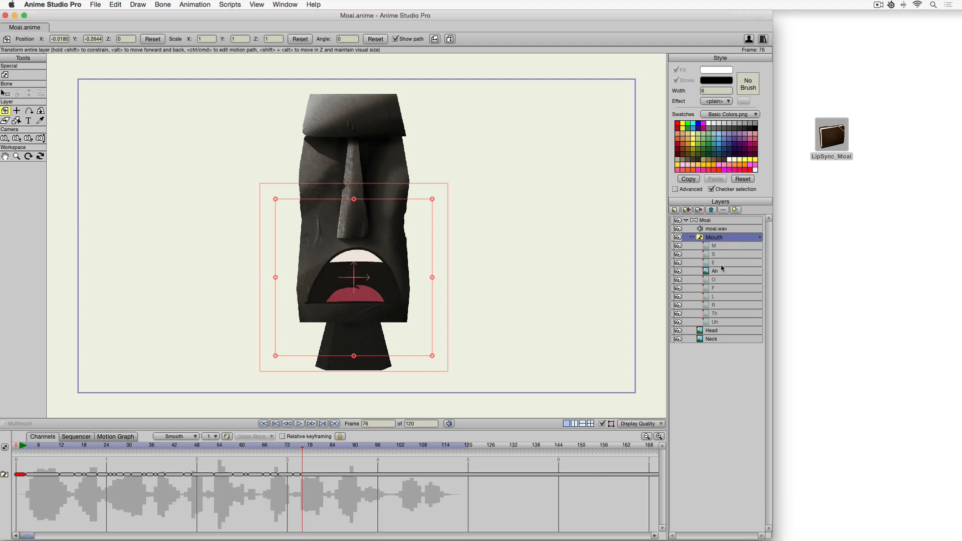
left_click(717, 312)
left_click(718, 305)
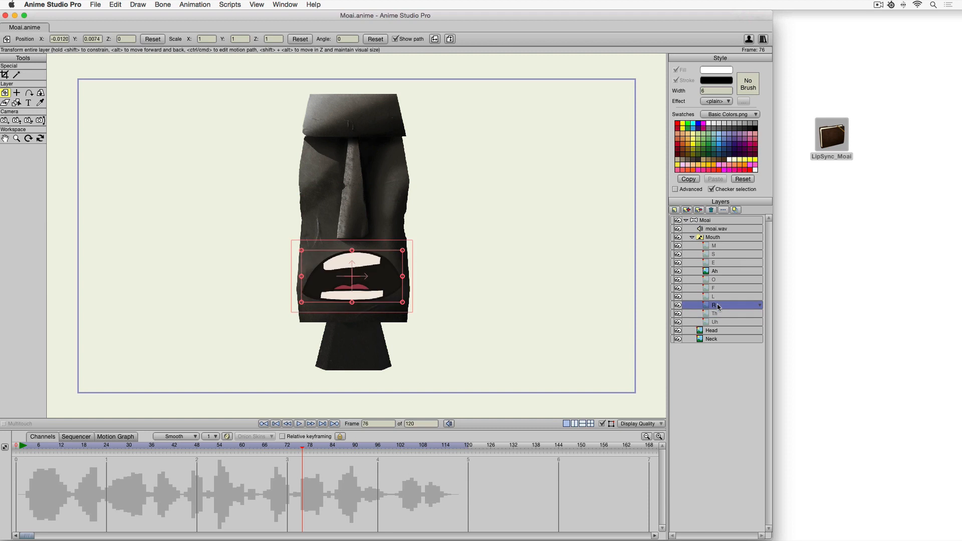
right_click(720, 239)
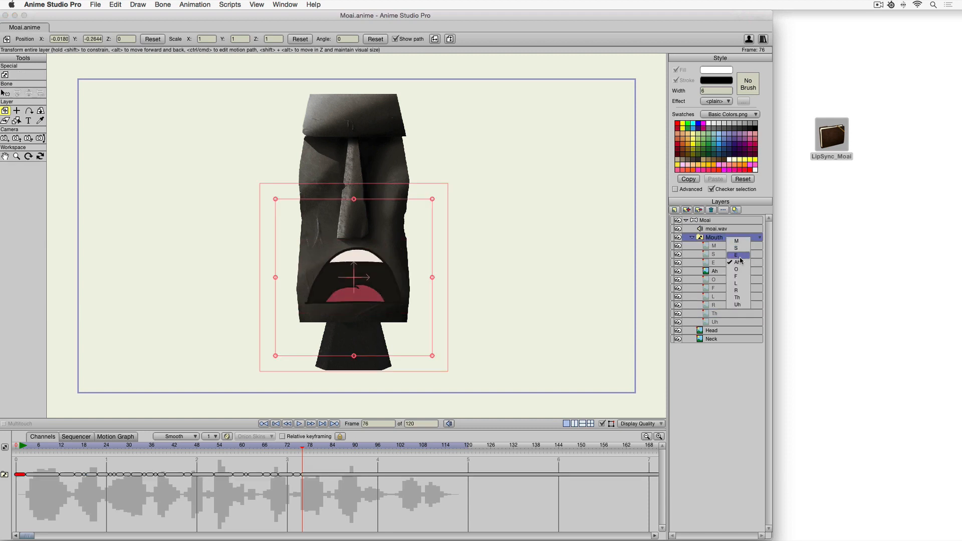
left_click(735, 290)
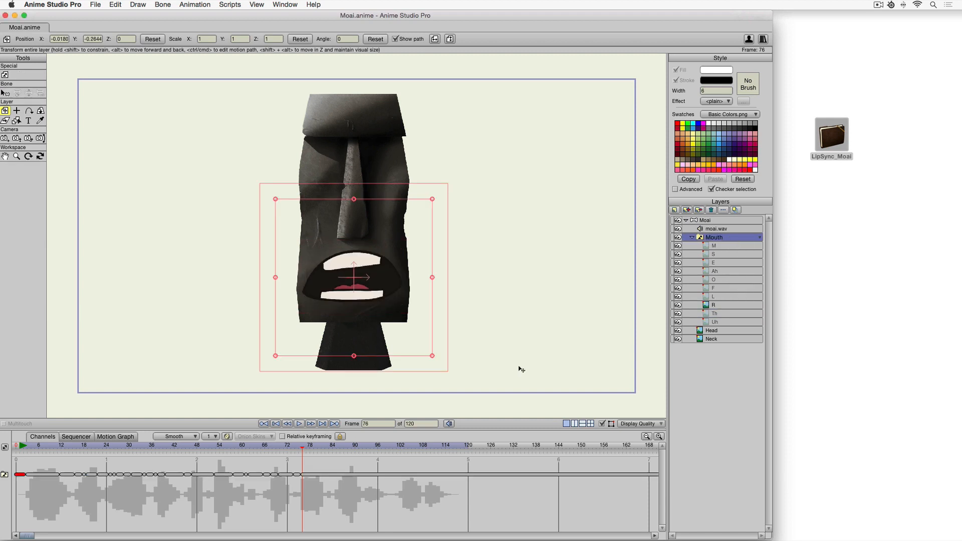
At frame 79, set the Mouth switch to the S shape.
key("Right")
key("Right")
key("Right")
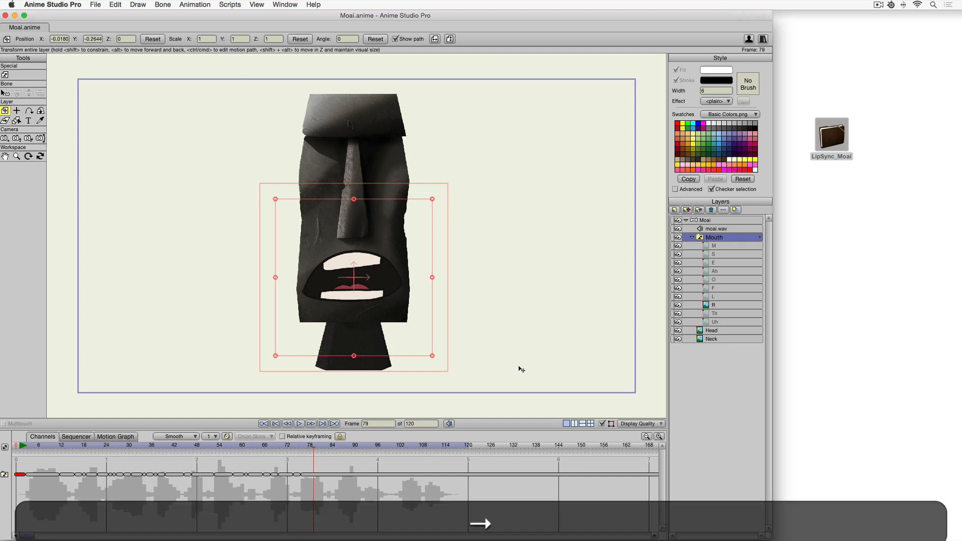
left_click(734, 238)
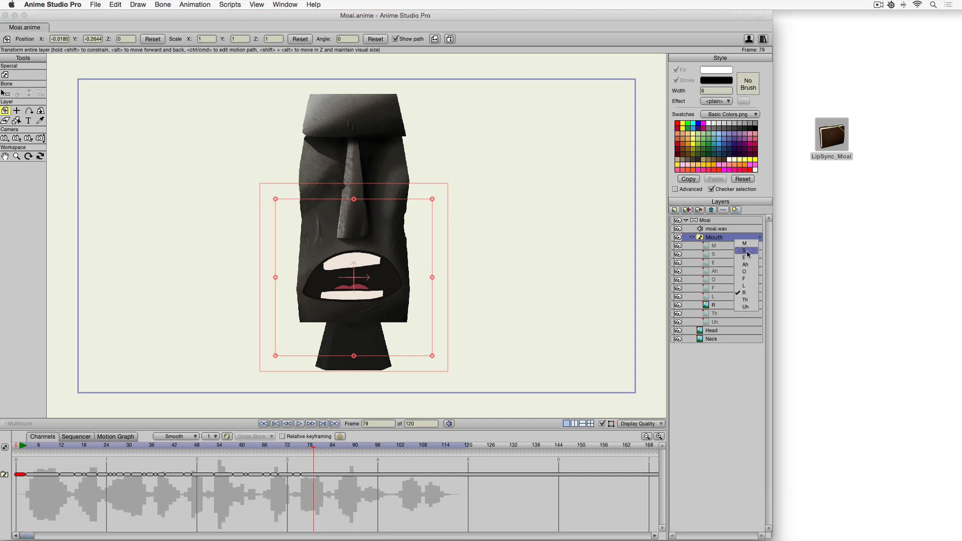
left_click(748, 254)
At frame 81, set the Mouth switch to the E shape.
key("Right")
key("Right")
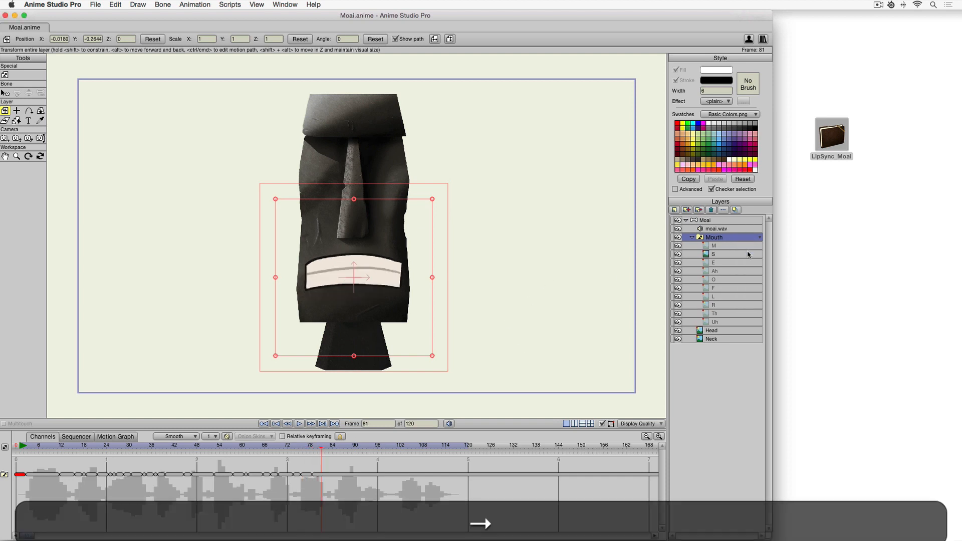
left_click(749, 239)
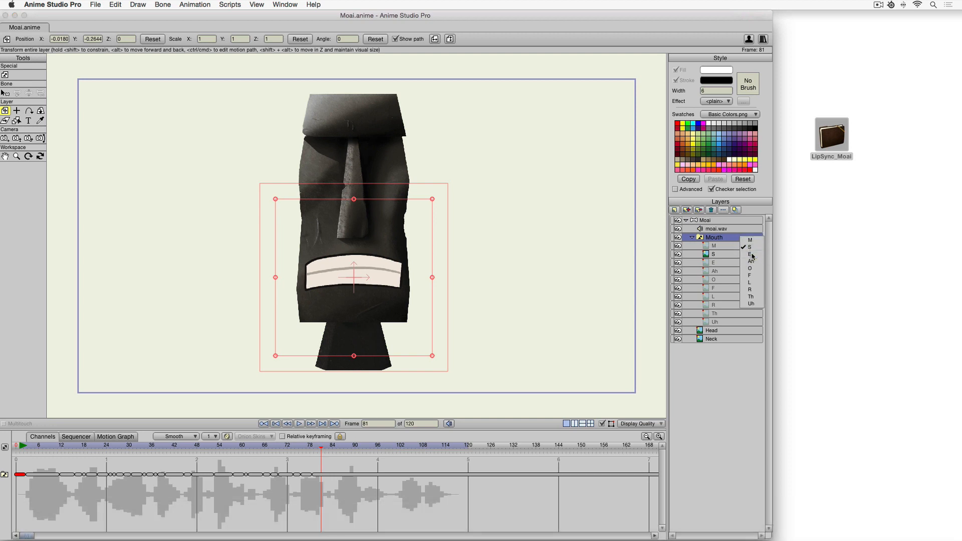
left_click(752, 257)
At frame 83, set the Mouth switch to the S shape.
key("Right")
key("Right")
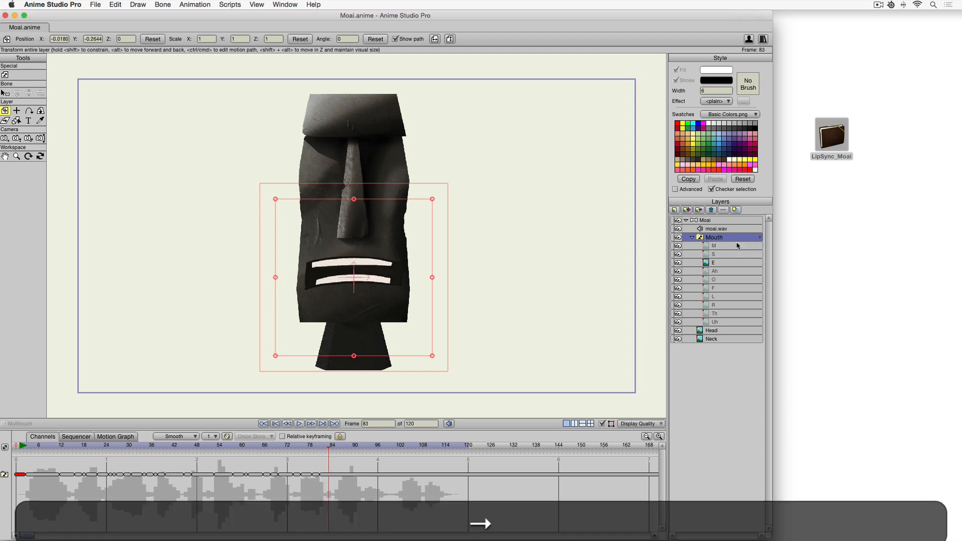
left_click(741, 239)
left_click(739, 254)
At frame 85, set the Mouth switch to the E shape.
key("Right")
key("Right")
left_click(739, 239)
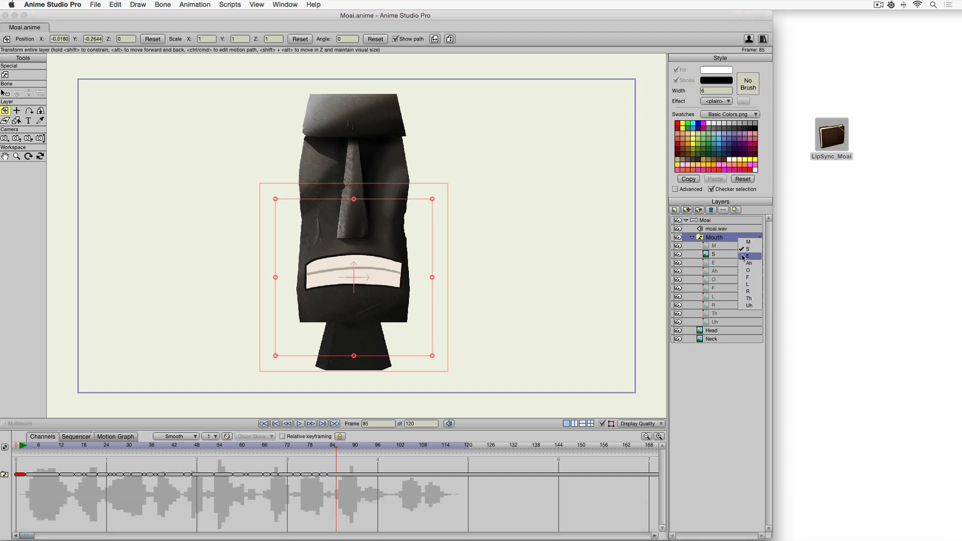
left_click(743, 260)
At frame 92, set the Mouth switch to the S shape.
key("Right")
key("Right")
key("Right")
key("Right")
key("Right")
key("Right")
key("Right")
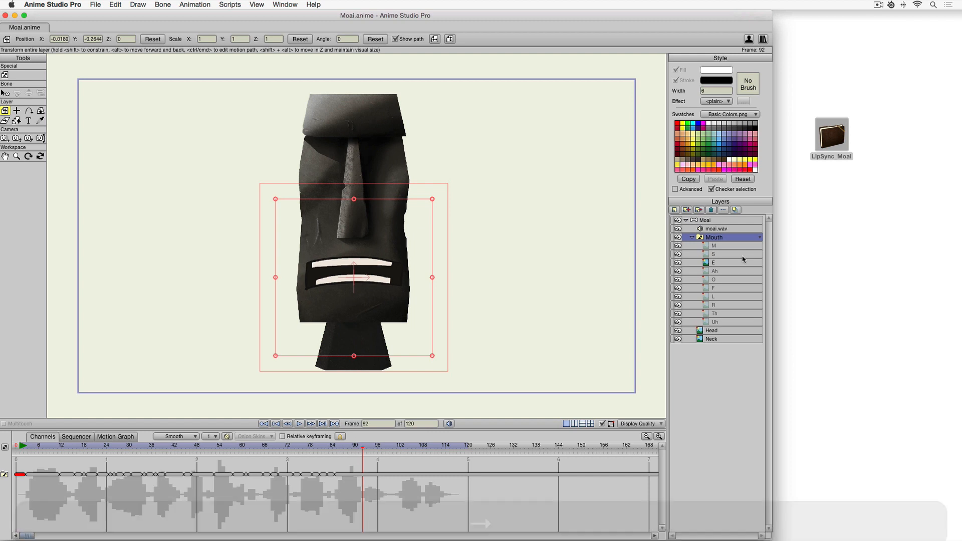
key("Left")
key("Right")
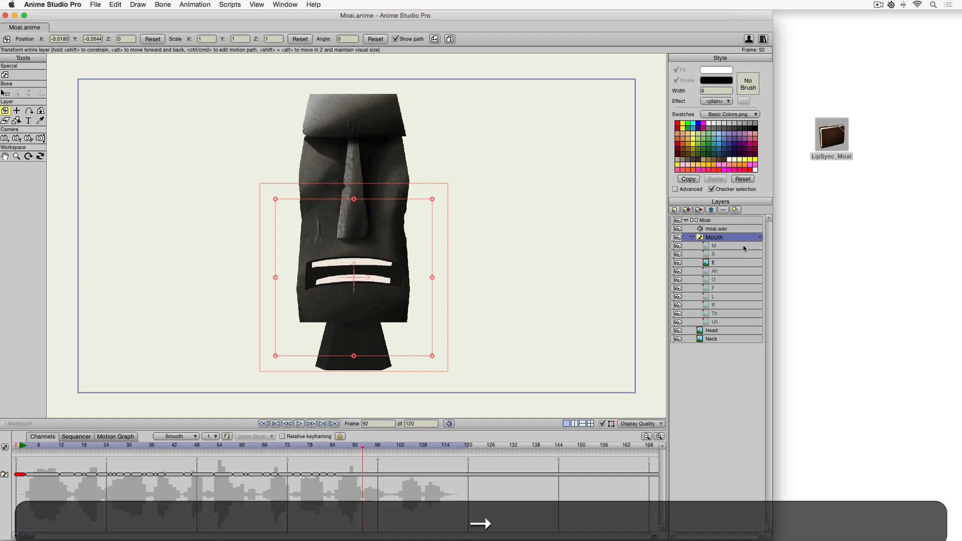
left_click(745, 239)
left_click(745, 252)
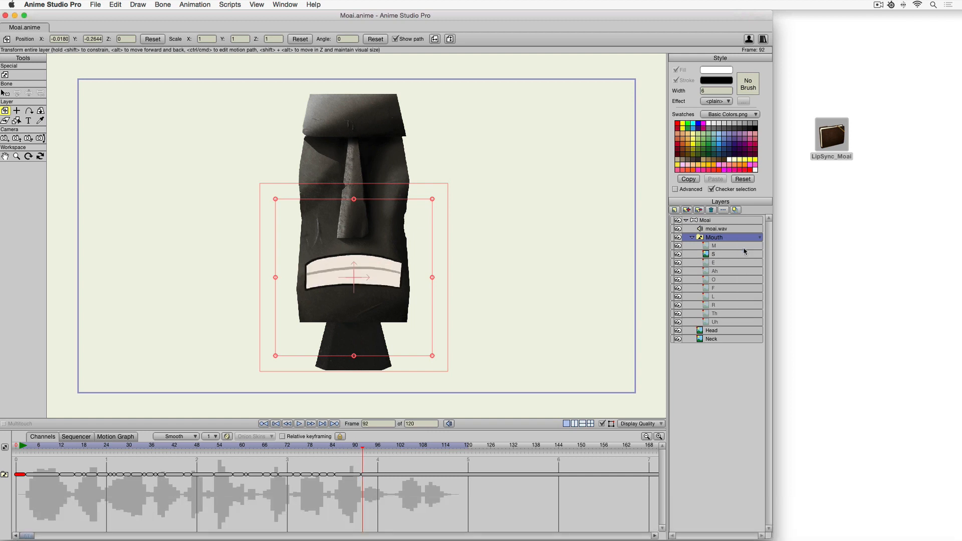
At frame 100, set the Mouth switch to the Th shape.
key("Right")
key("Right")
key("Right")
key("Right")
key("Right")
key("Right")
key("Right")
key("Right")
key("Right")
key("Left")
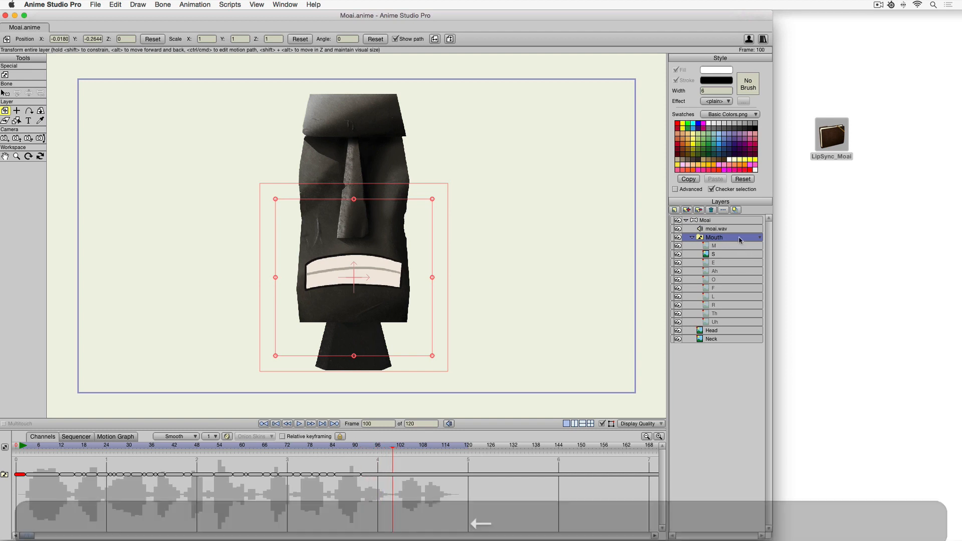
left_click(744, 238)
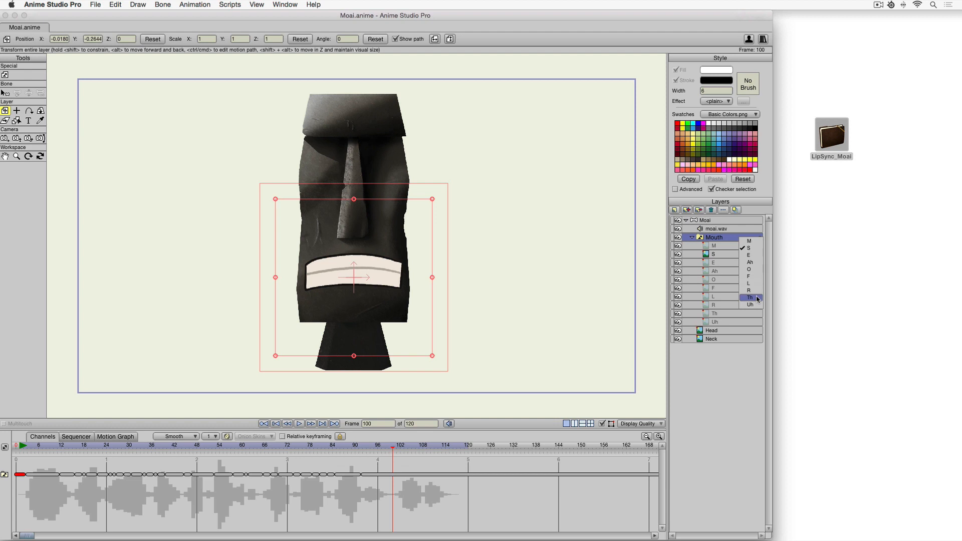
left_click(750, 298)
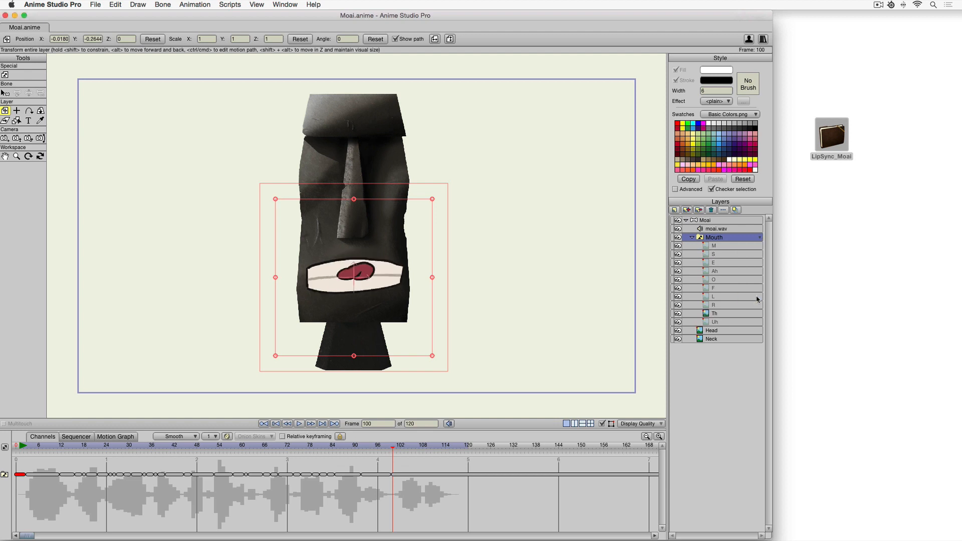
At frame 103, set the Mouth switch to the Ah shape.
key("Right")
key("Right")
At frame 106, set the Mouth switch to the S shape.
key("Right")
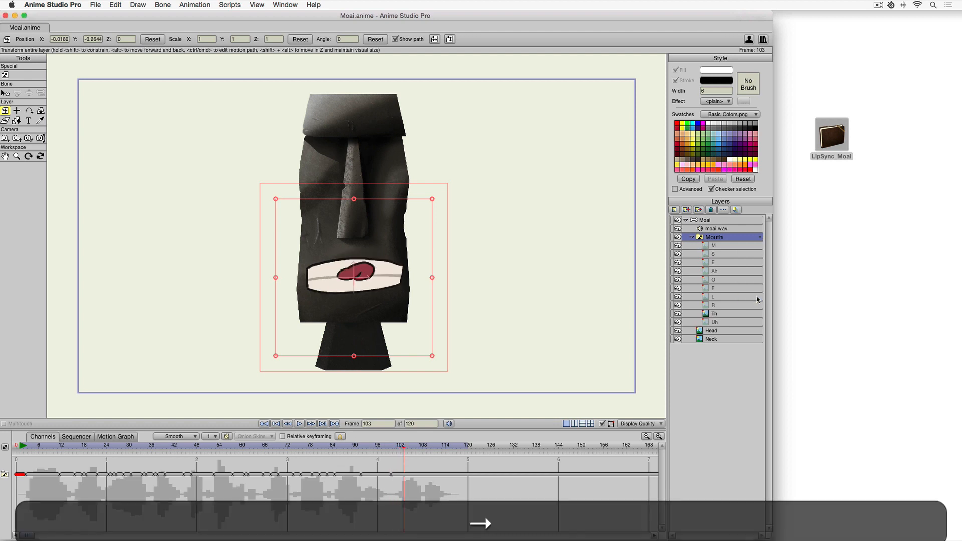
right_click(731, 238)
left_click(750, 265)
key("Right")
key("Right")
key("Right")
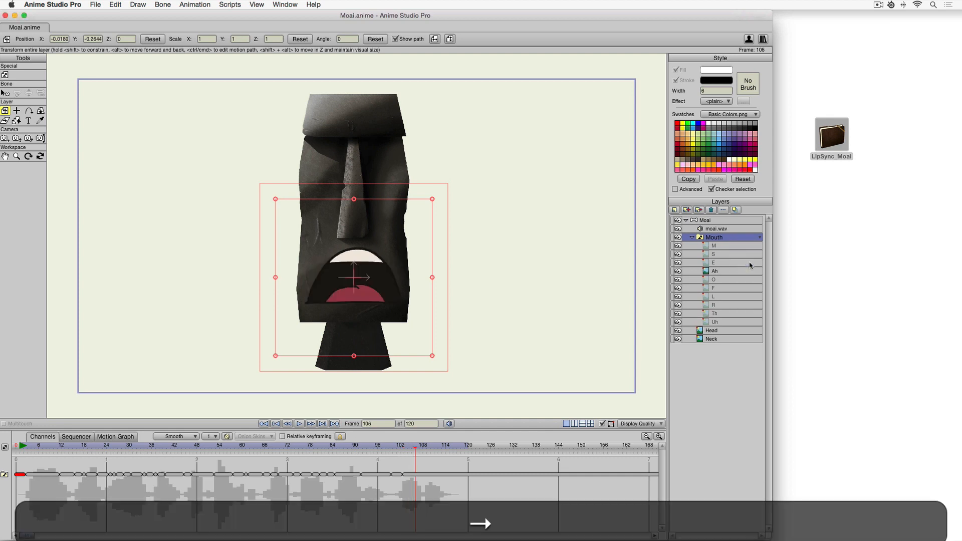
right_click(740, 237)
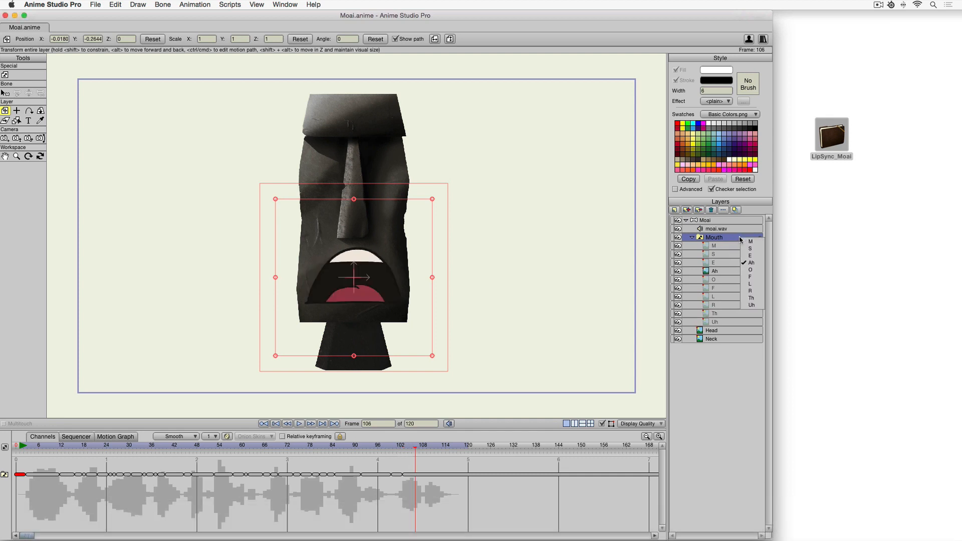
left_click(755, 251)
At frame 117, set the Mouth switch to the M shape.
key("Right")
key("Right")
key("Right")
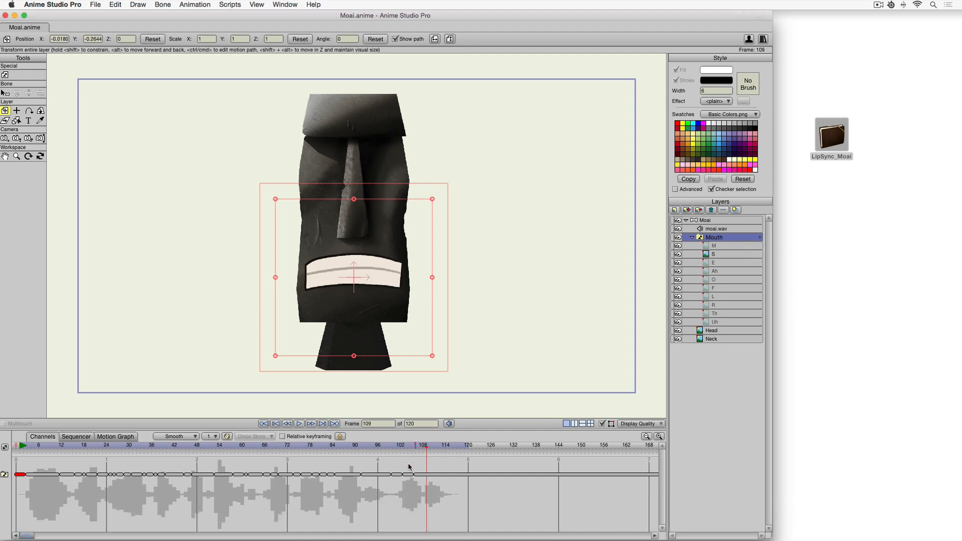
mouse_move(415, 477)
left_click(416, 476)
left_click_drag(416, 476, 444, 514)
left_click_drag(448, 448, 457, 447)
right_click(728, 241)
left_click(734, 244)
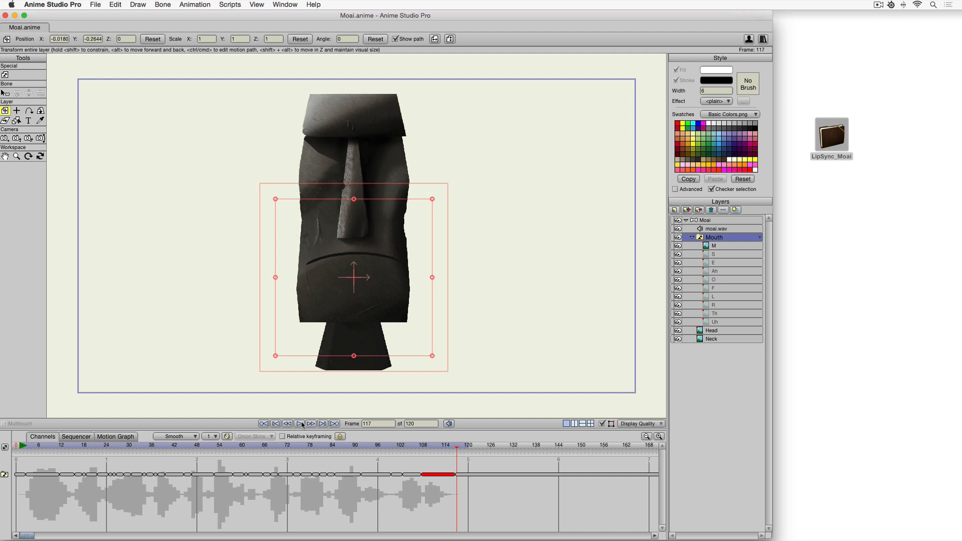
Play the animation from the first frame to check the mouth shapes against the audio.
left_click(16, 446)
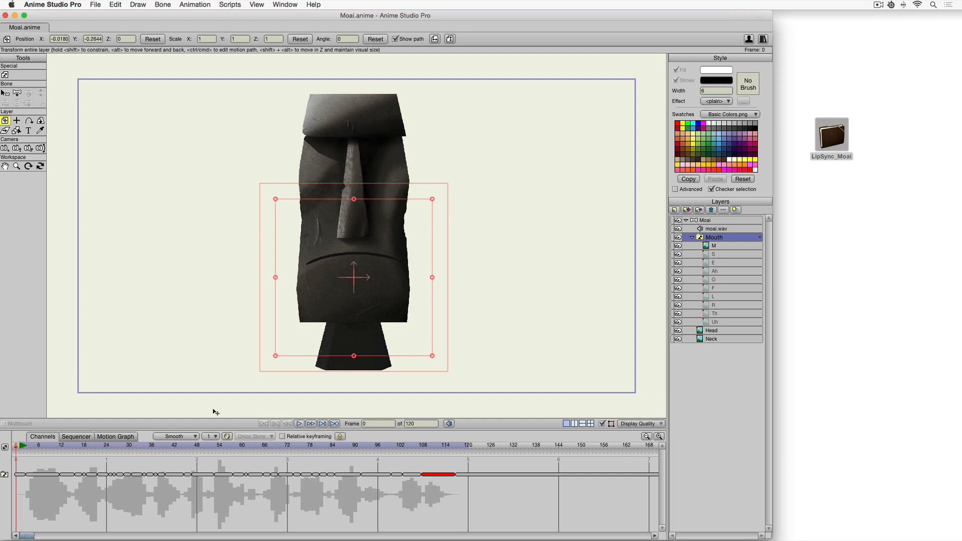
left_click(300, 424)
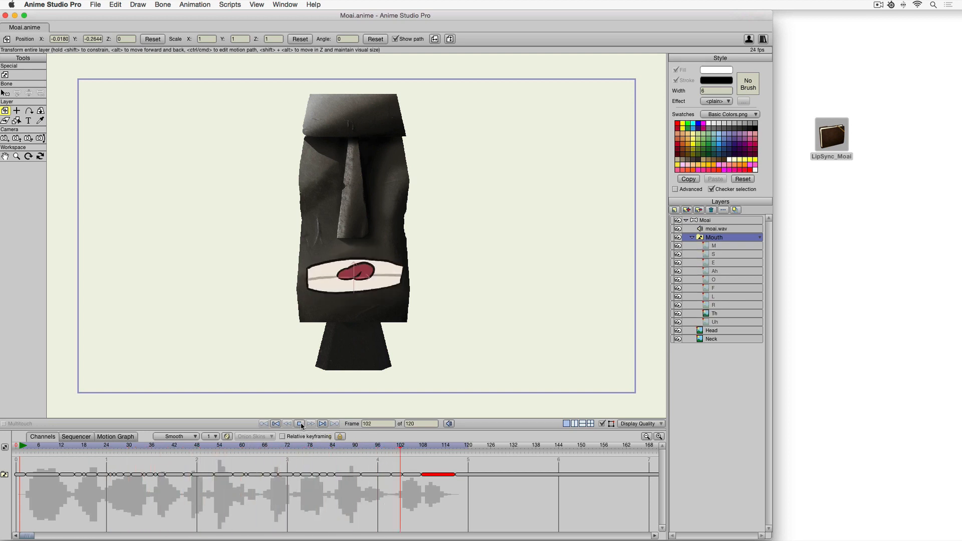
left_click(300, 425)
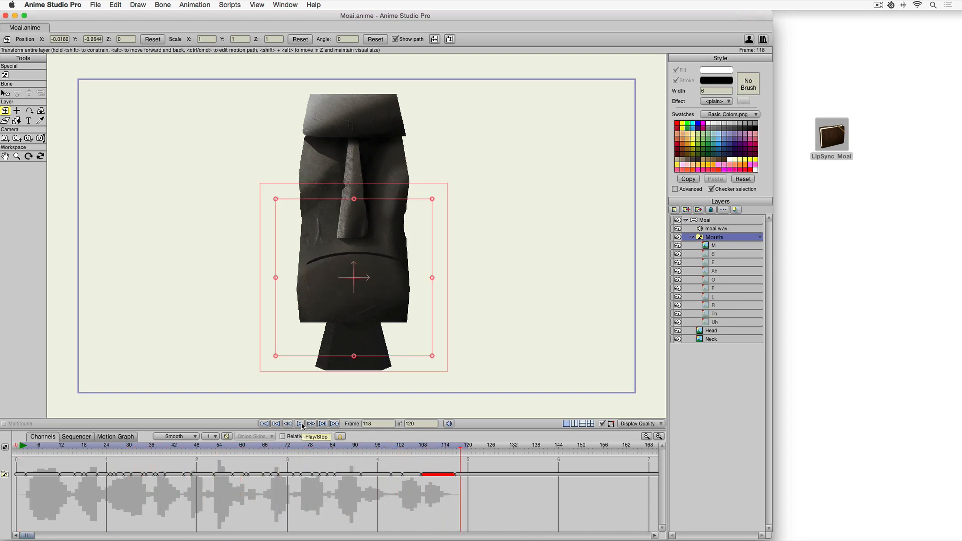
Render a preview of the animation, play it in the preview player, and close the preview.
left_click(96, 4)
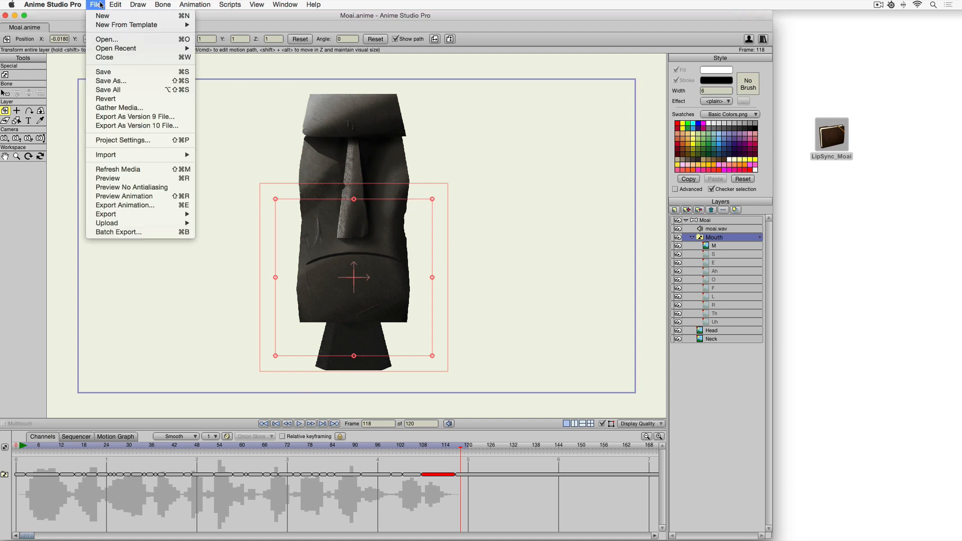
left_click(112, 199)
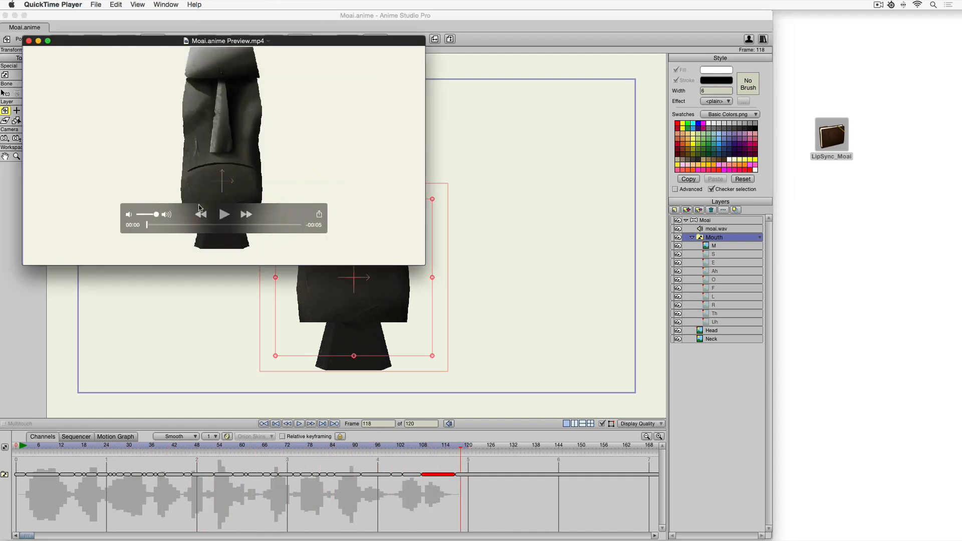
left_click(224, 215)
left_click(35, 42)
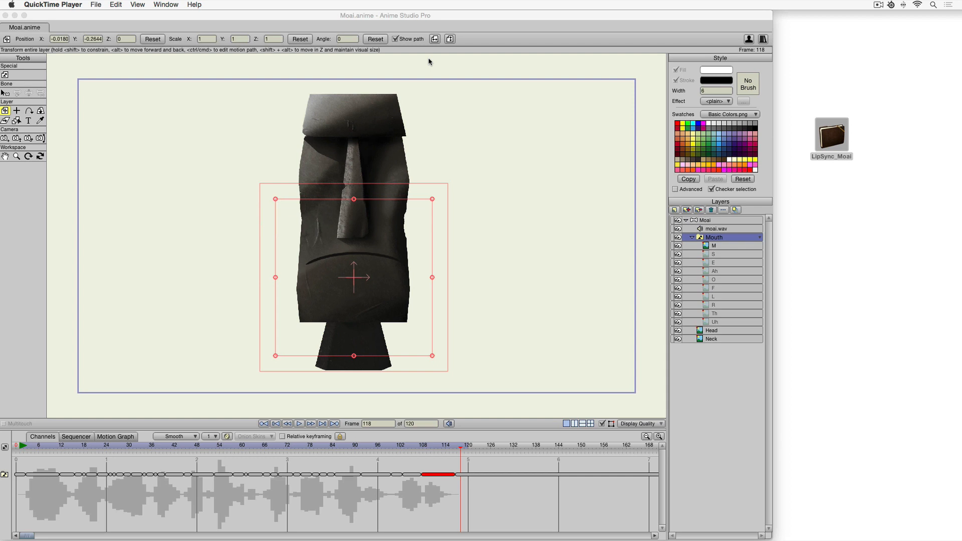
left_click(370, 18)
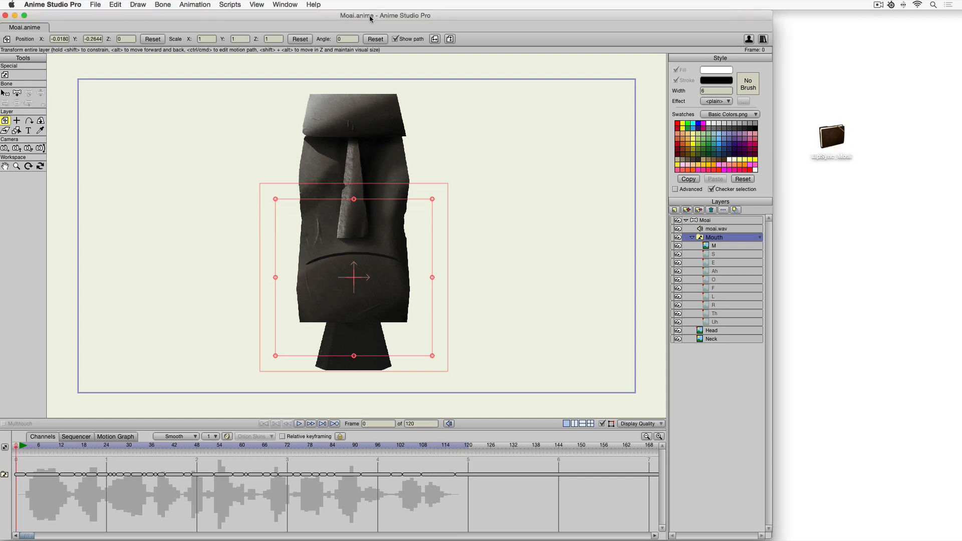
Open the Export Animation dialog and open the output format choices.
left_click(97, 5)
left_click(131, 205)
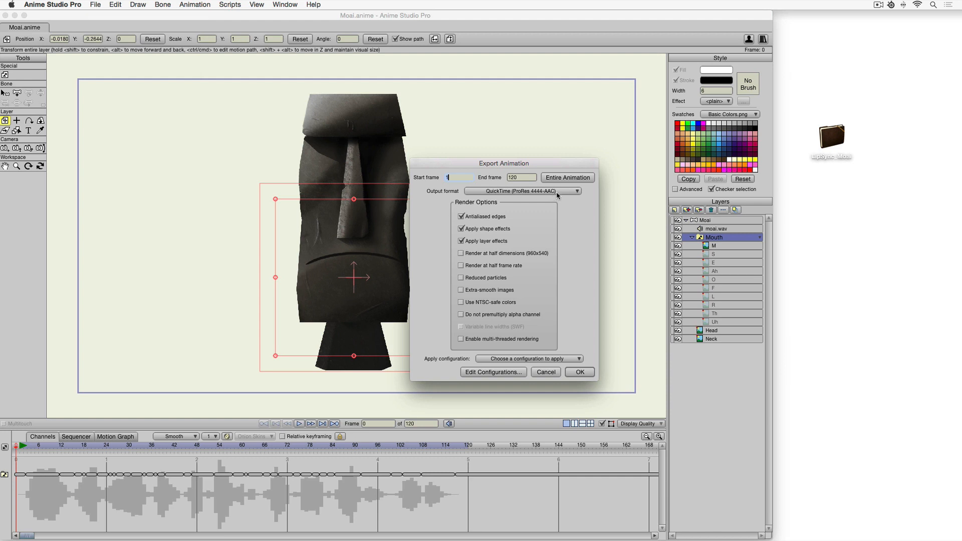
left_click(568, 191)
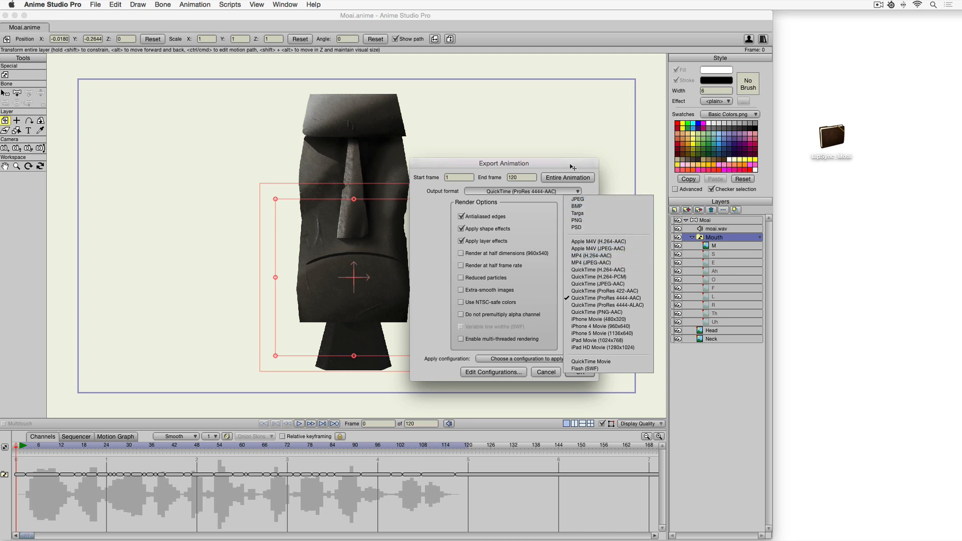
Export the animation as QuickTime (ProRes 4444-AAC) to Moai.mov in the Footage folder.
left_click(607, 300)
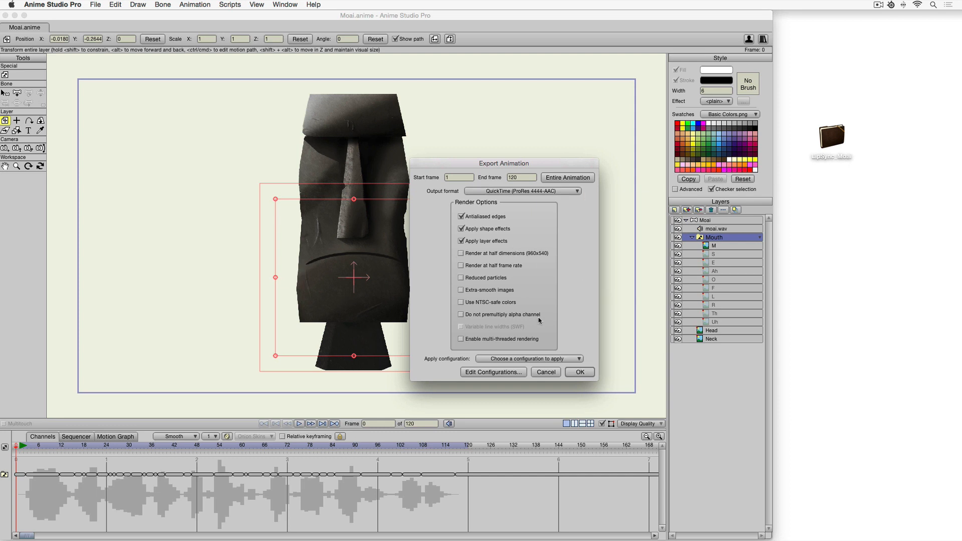
left_click(580, 373)
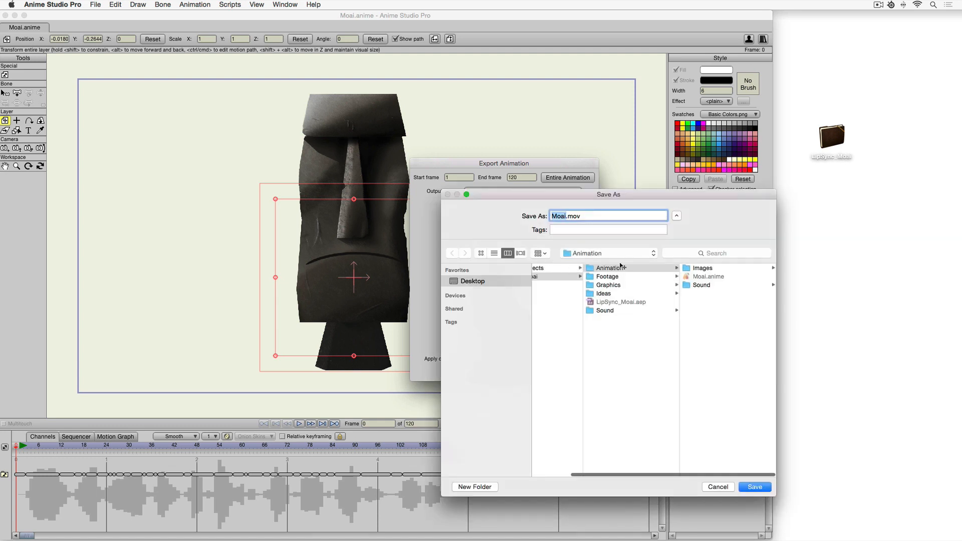
left_click(616, 279)
left_click(587, 216)
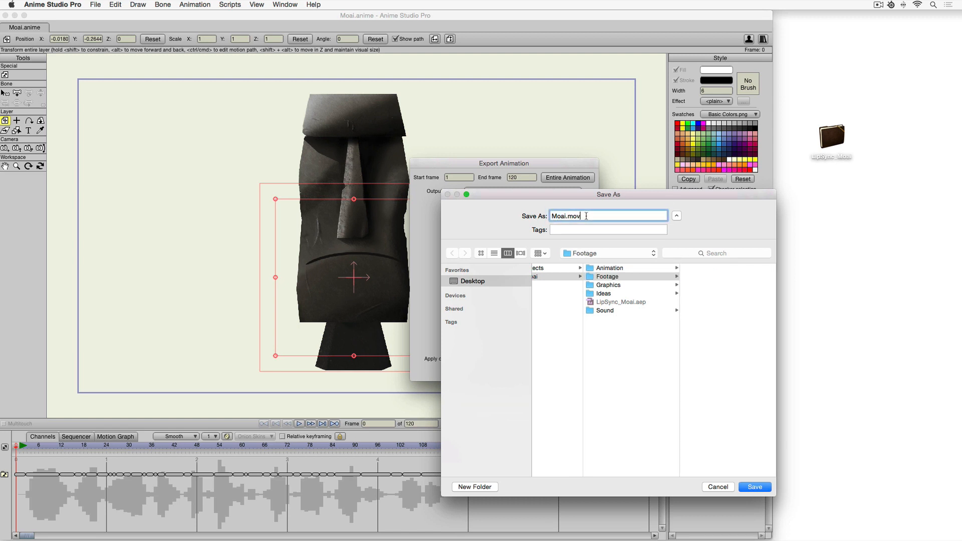
left_click_drag(649, 194, 648, 191)
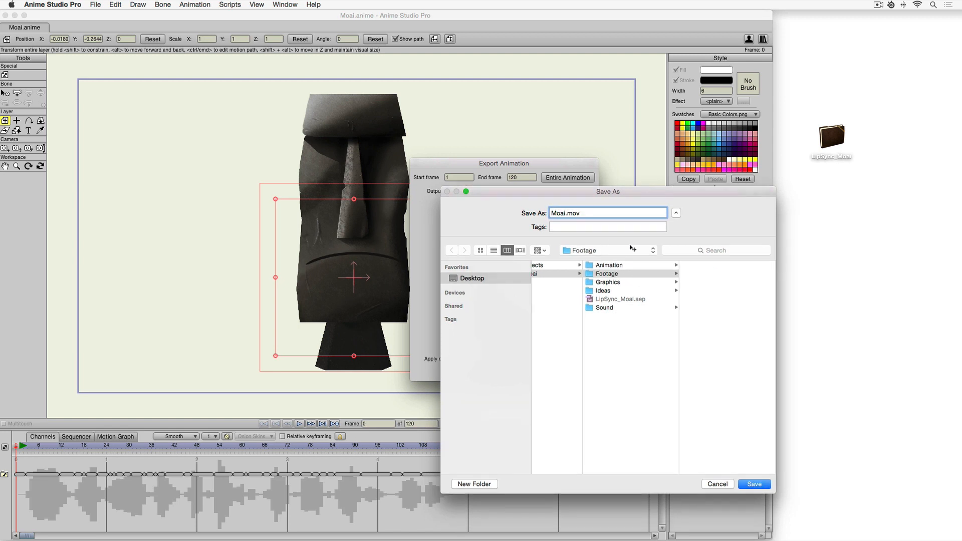
left_click(626, 273)
left_click(605, 211)
left_click(753, 484)
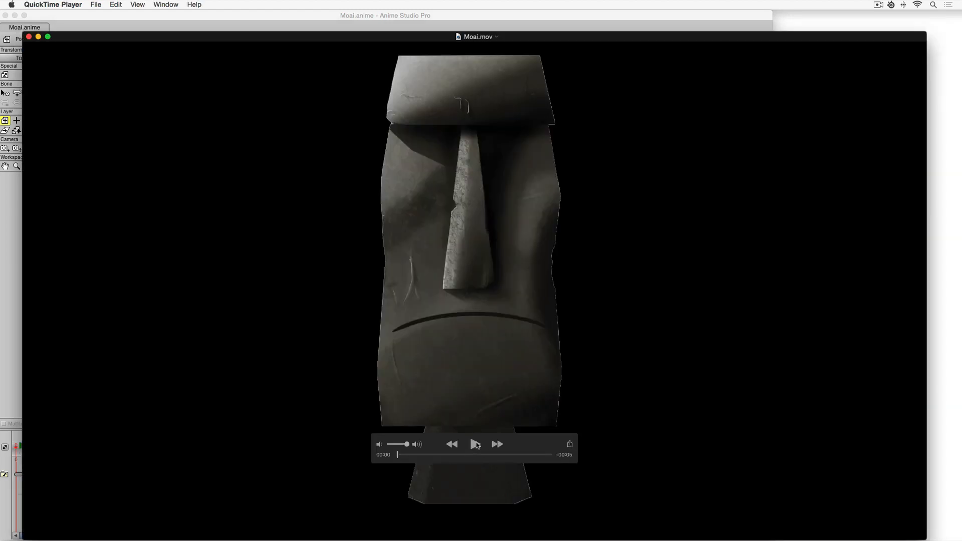
Close the exported movie in the player and save the Moai project.
key("super+w")
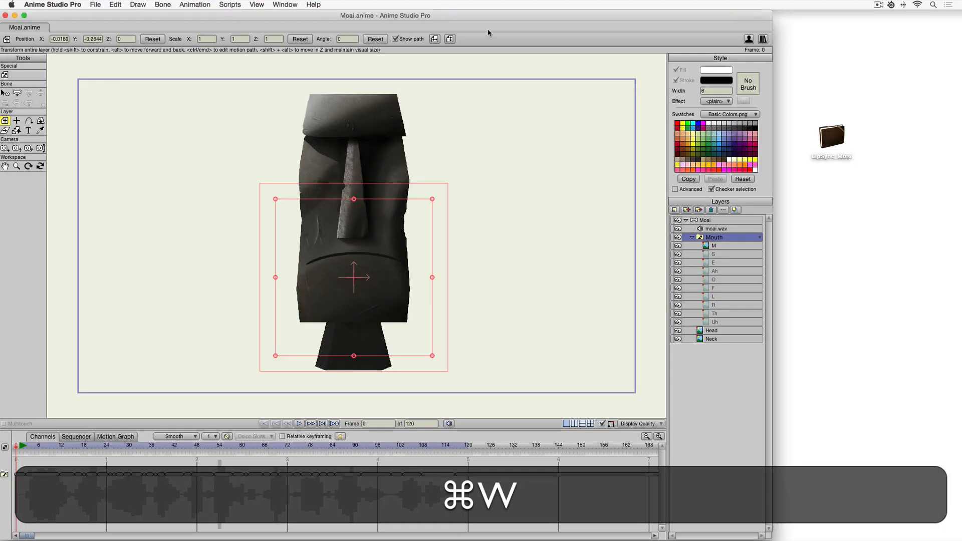
key("super+s")
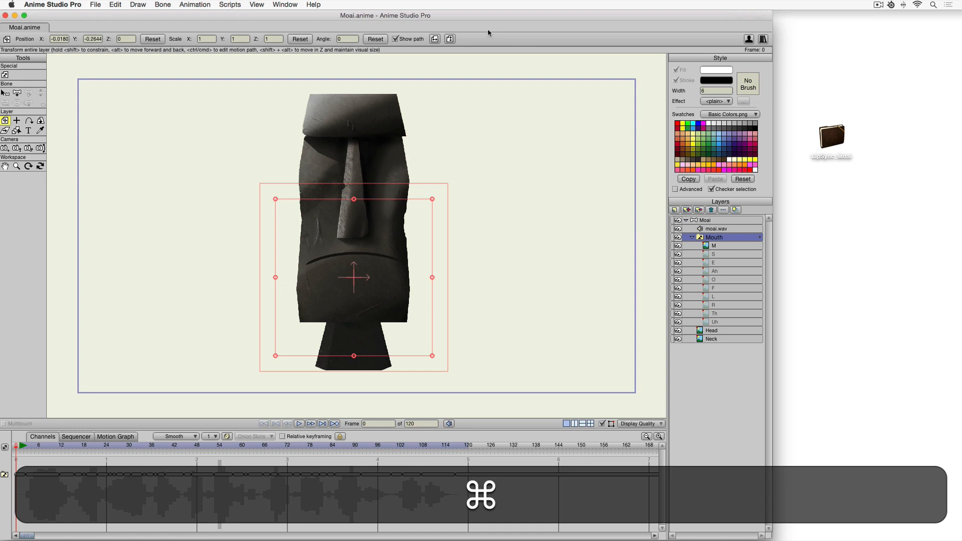
key("super+h")
Switch to After Effects and open the Lip Sync_scene1 composition from the Lip Sync_MASTER timeline.
key("super+Tab")
key("super+Tab")
key("super+Tab")
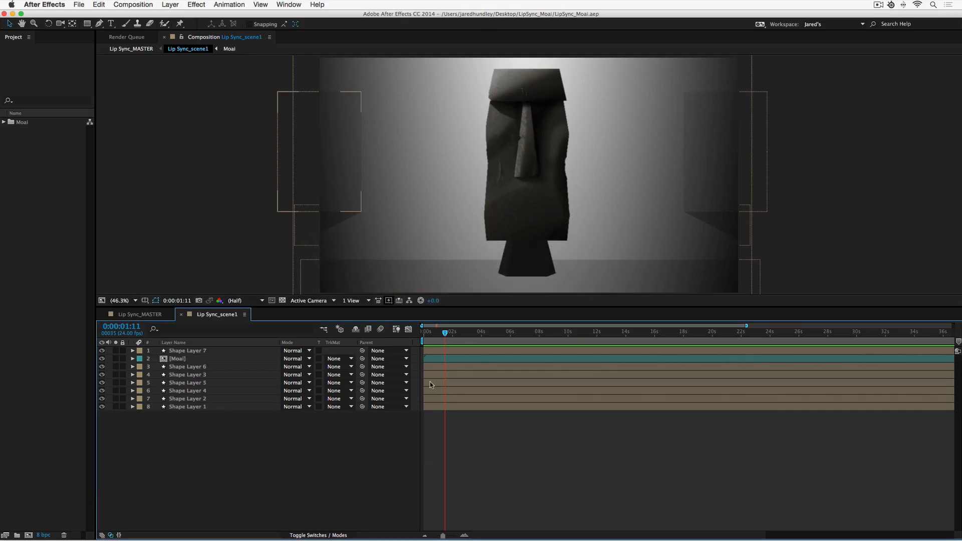
left_click(158, 315)
left_click_drag(450, 332, 490, 332)
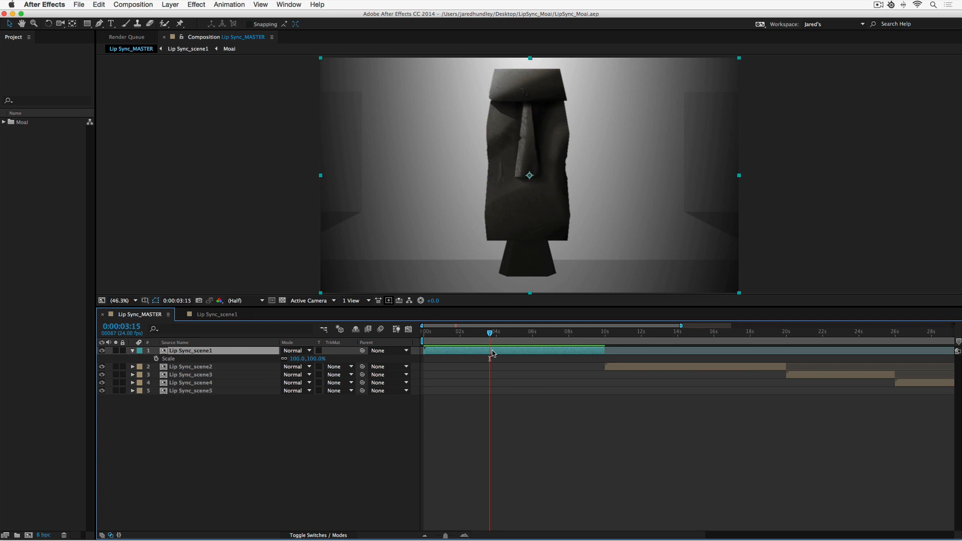
double_click(492, 352)
left_click(490, 359)
left_click_drag(530, 254, 540, 248)
key("super+z")
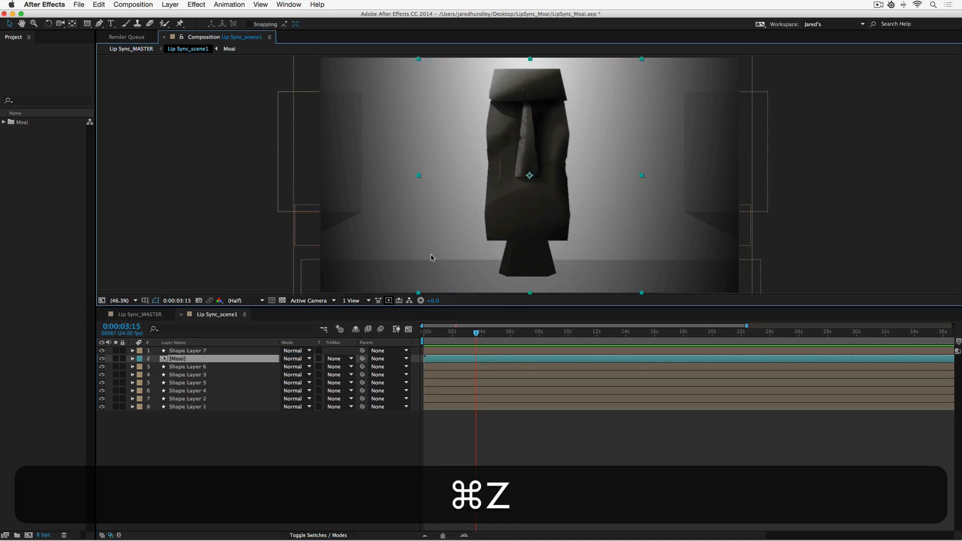
Import Moai.mov from the Footage folder, interpreting its alpha as Straight – Unmatted.
double_click(46, 167)
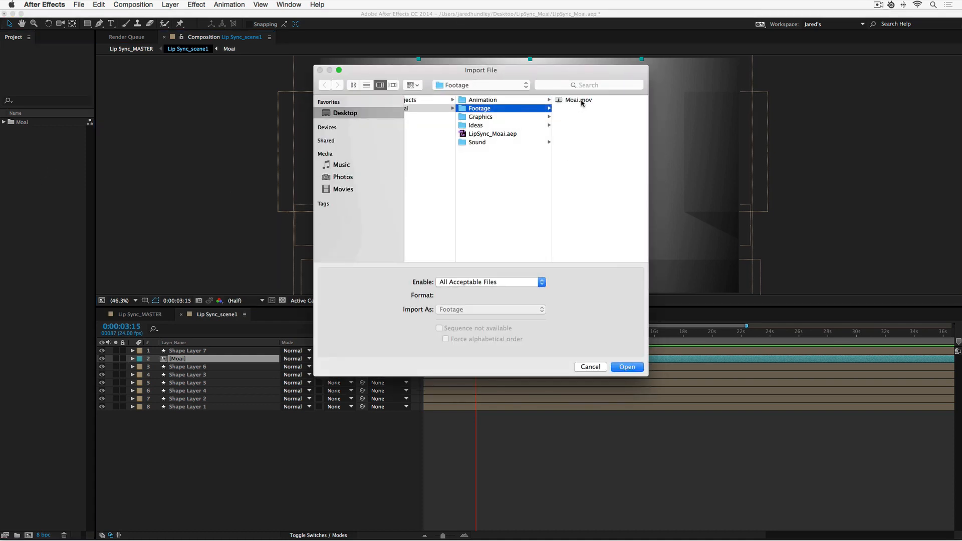
left_click(581, 101)
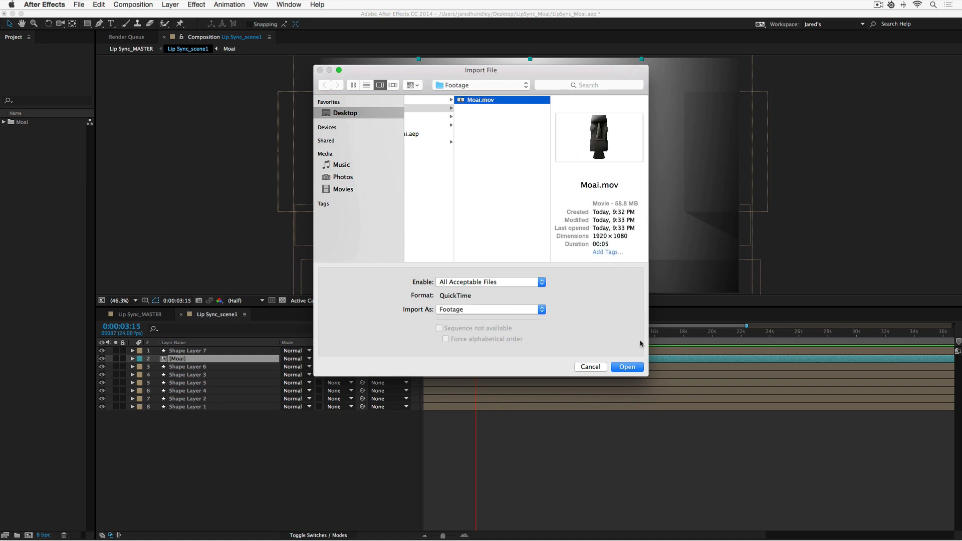
left_click(634, 367)
left_click_drag(513, 215, 521, 209)
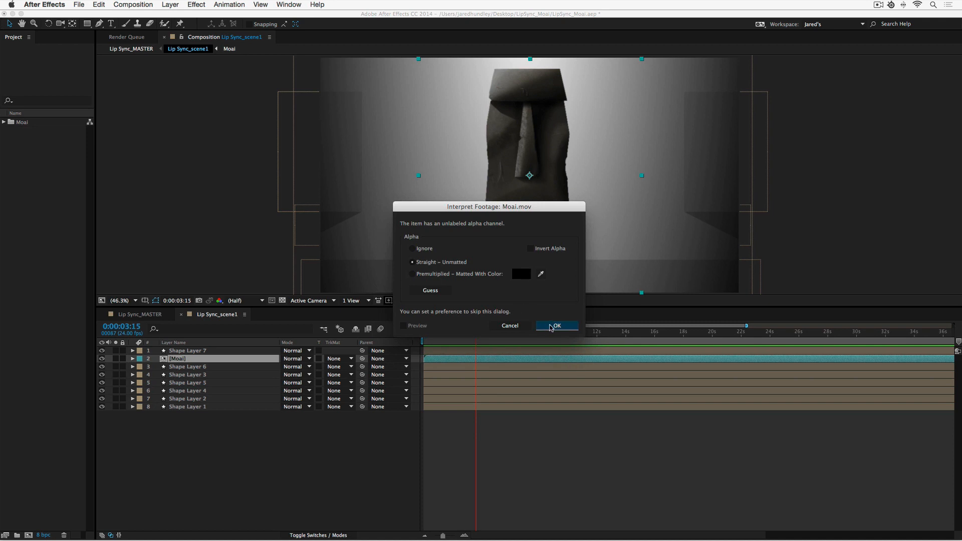
left_click(551, 327)
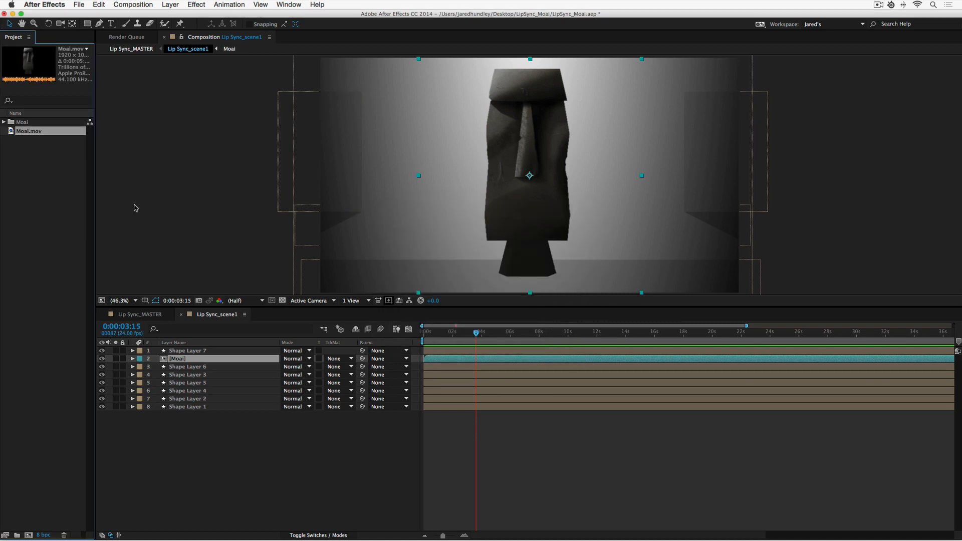
Replace the [Moai] layer in the composition with the Moai.mov footage.
key("alt")
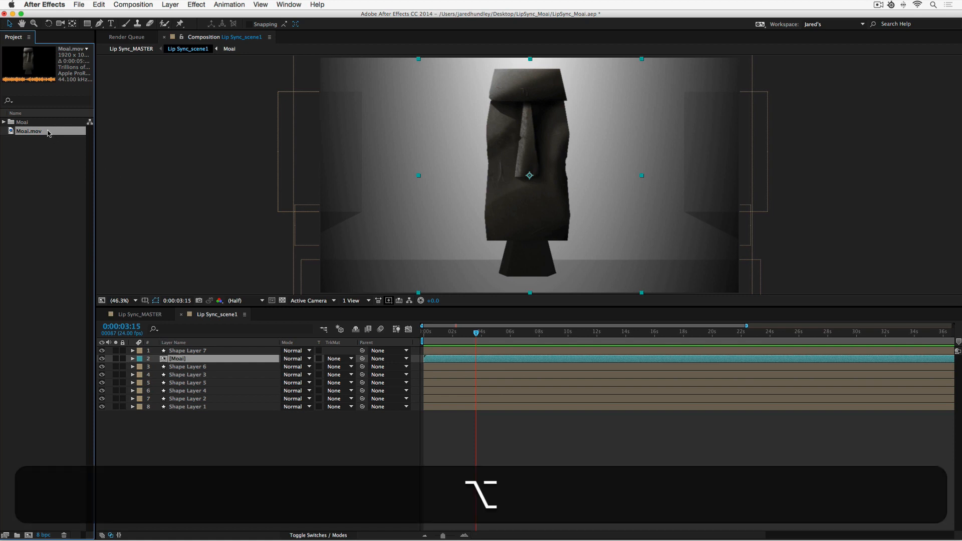
left_click_drag(49, 133, 179, 359)
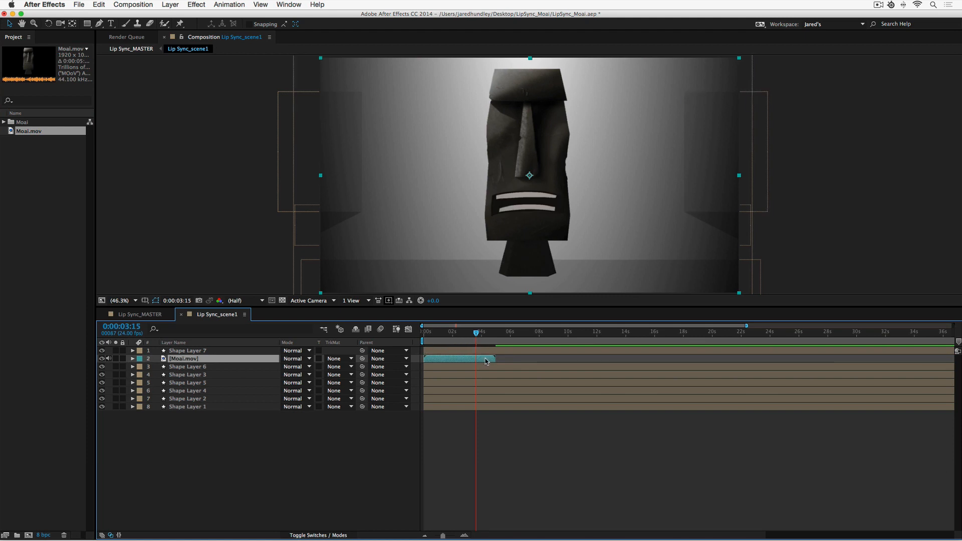
Set the work area to the Moai.mov layer's in and out points and preview the composition.
key("o")
key("n")
key("i")
key("b")
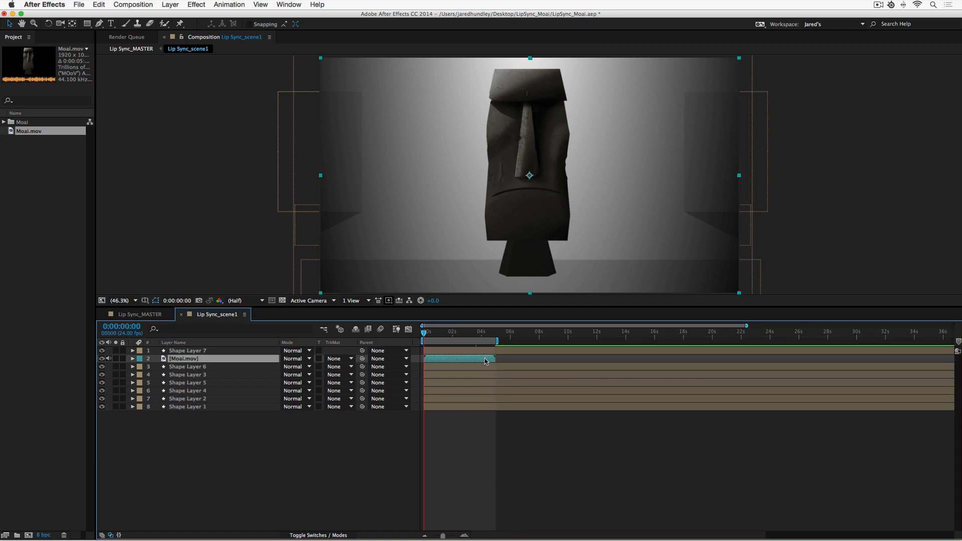
key("ctrl")
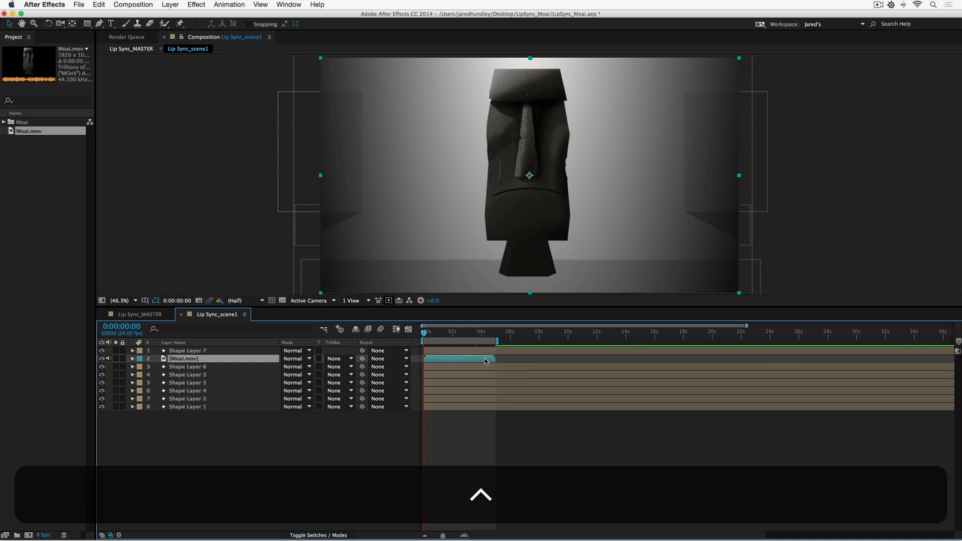
key("ctrl+0")
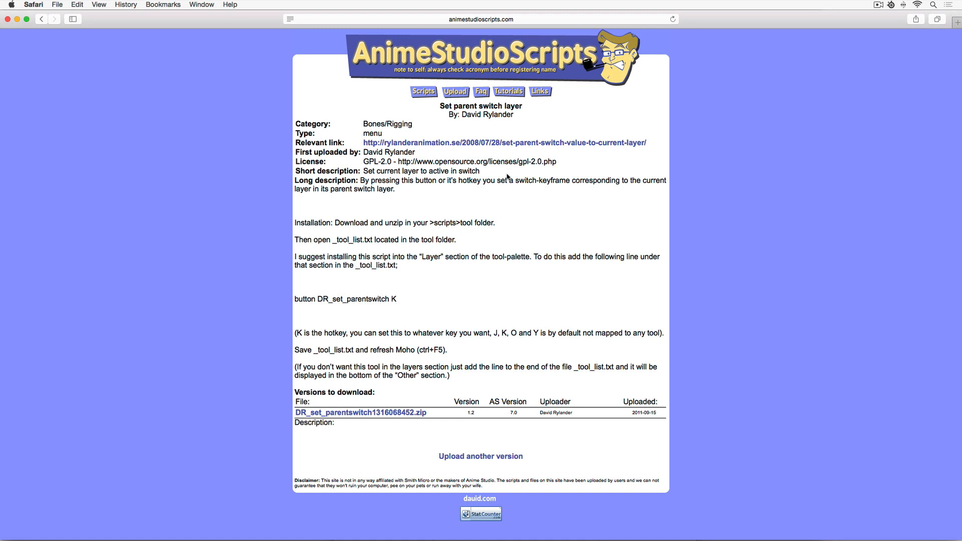
Highlight the Set parent switch layer script's short description on the Anime Studio Scripts page.
left_click_drag(482, 171, 362, 171)
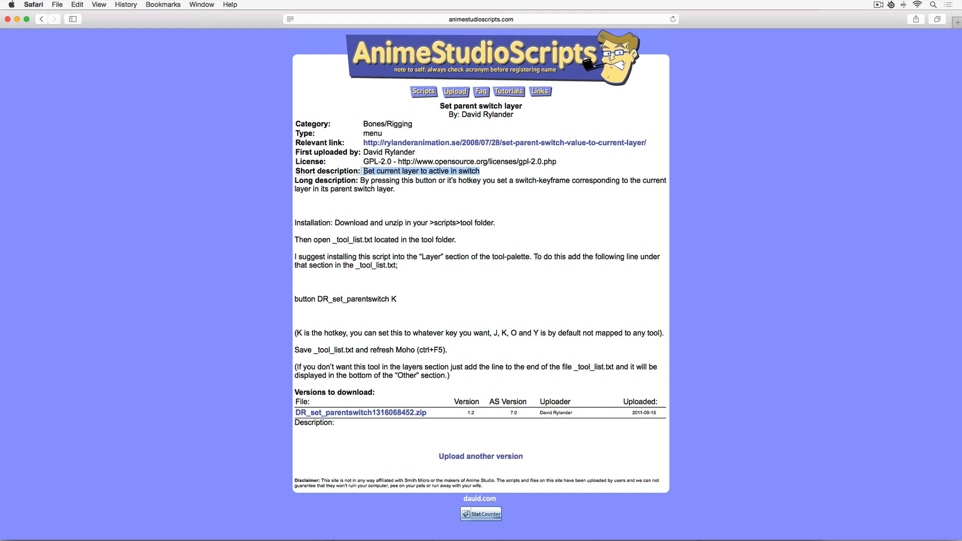
key("super+h")
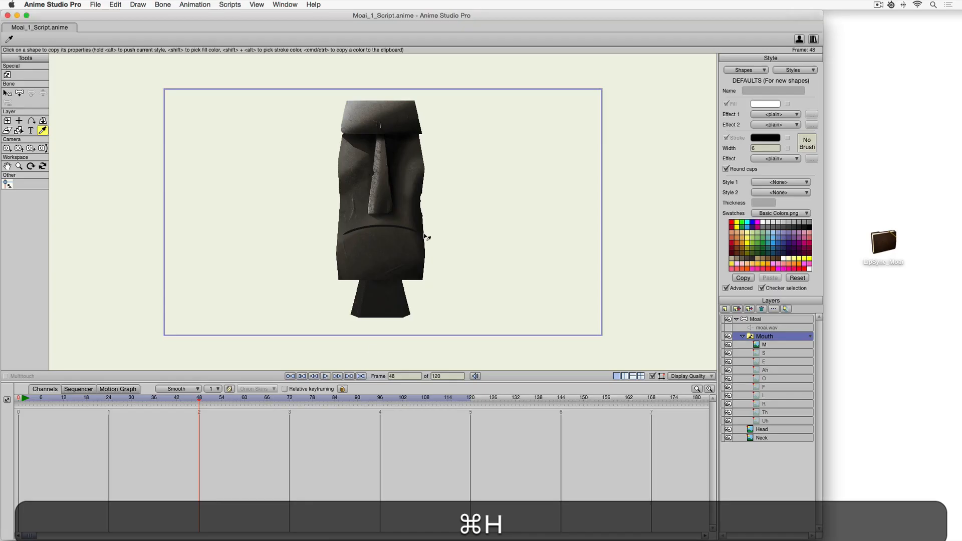
At frame 48, key the Mouth switch to the Ah shape using the parent switch script.
right_click(764, 341)
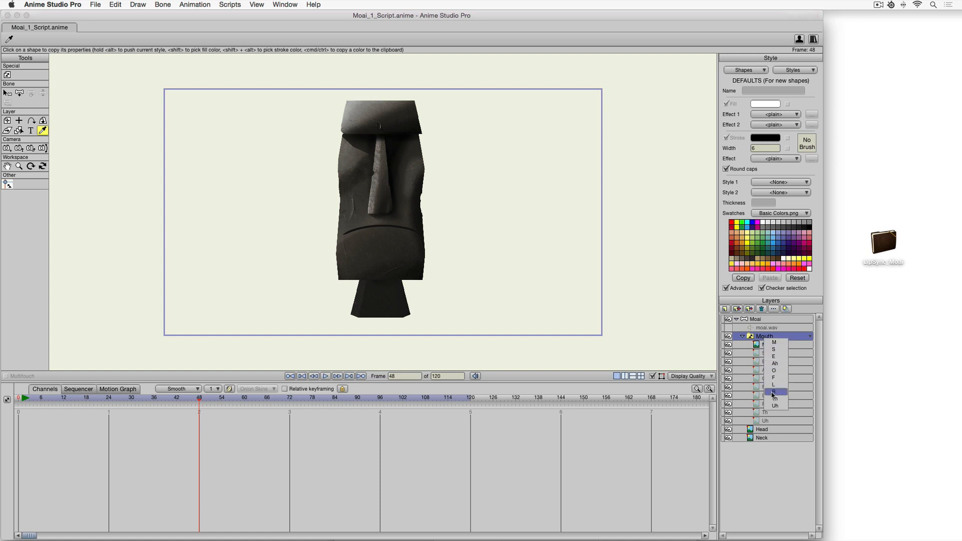
left_click(775, 450)
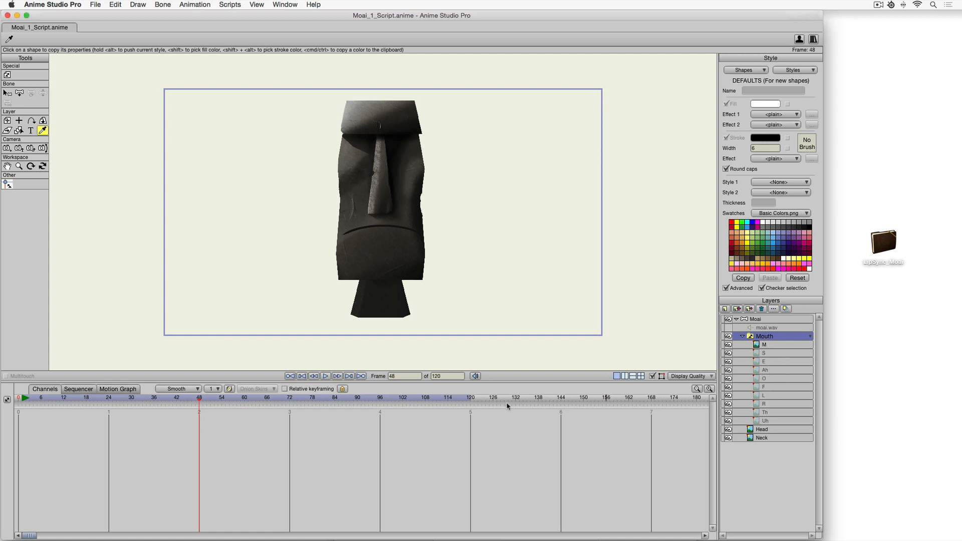
left_click(774, 369)
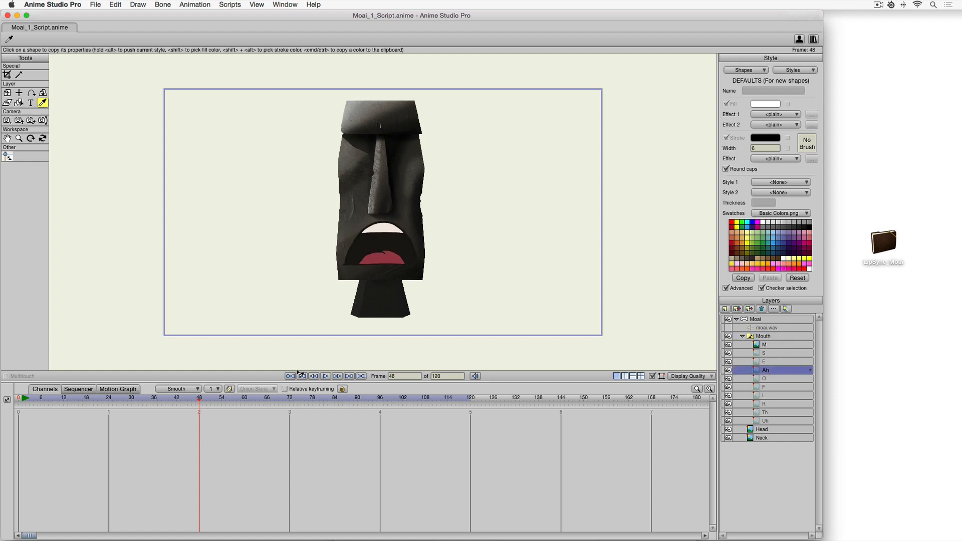
key("k")
At frame 50, key the Mouth switch to the S shape with the script.
key("Right")
key("Right")
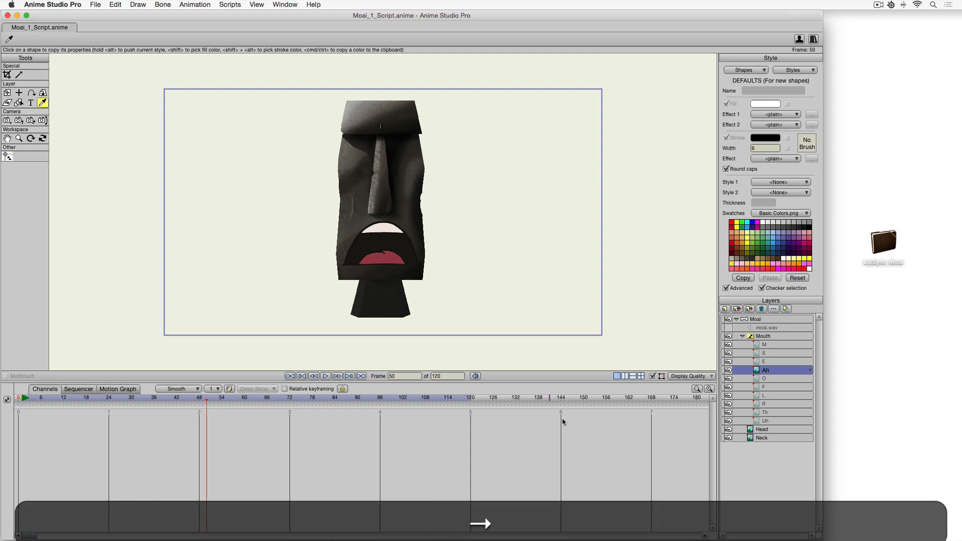
left_click(773, 356)
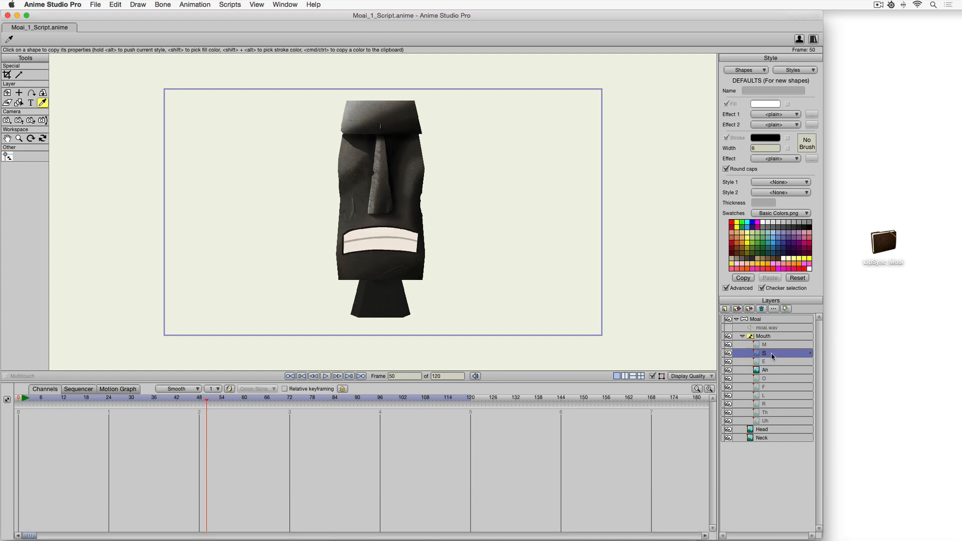
key("k")
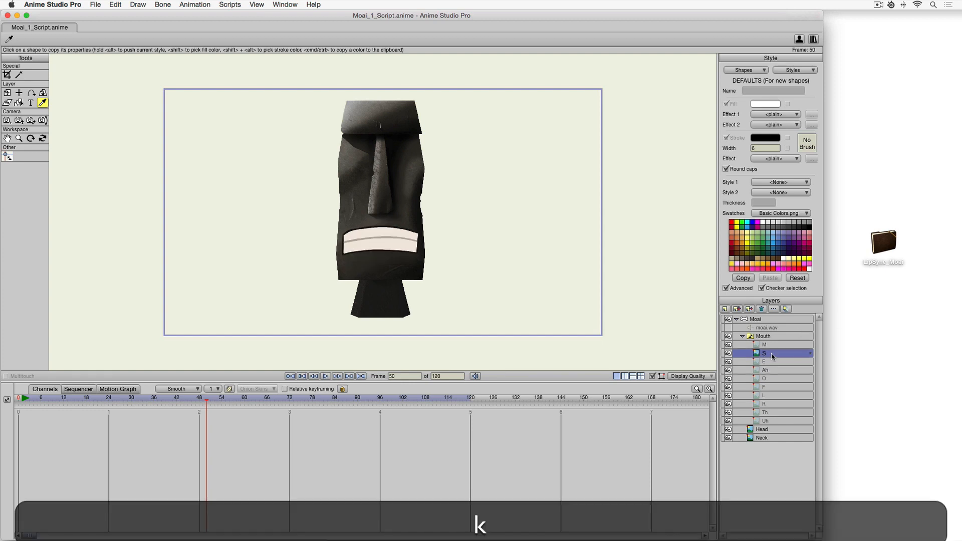
At frame 52, key the Mouth switch to the F shape and view the Mouth layer's keyframes.
key("Right")
key("Right")
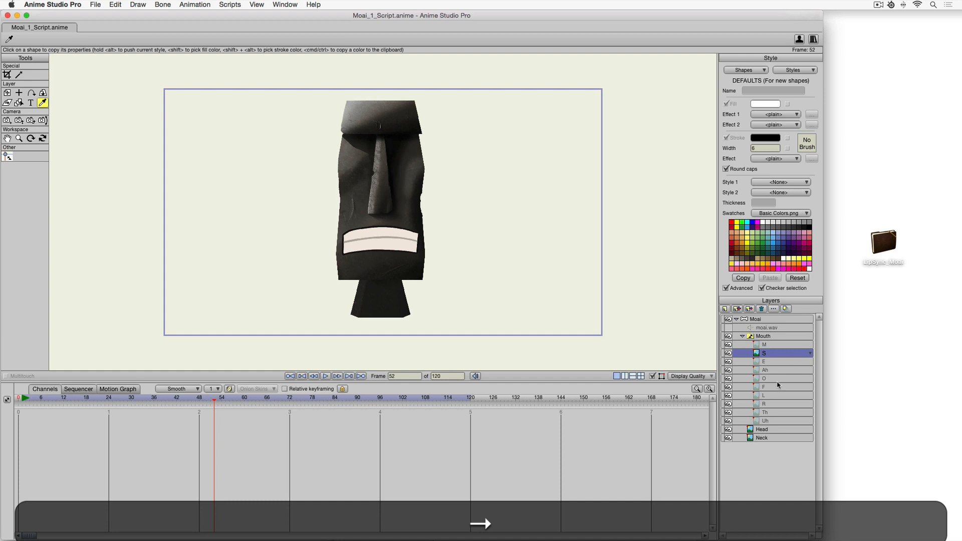
left_click(769, 387)
key("k")
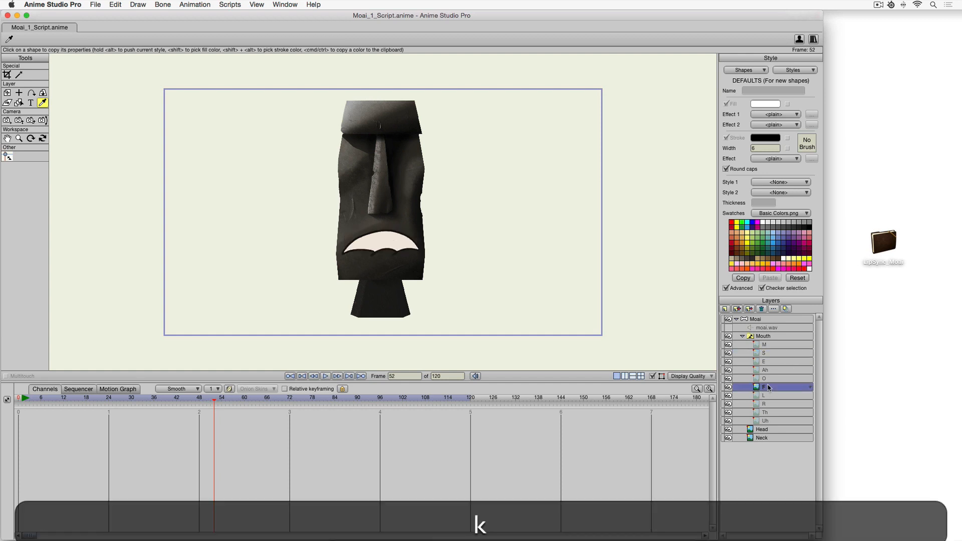
left_click(773, 337)
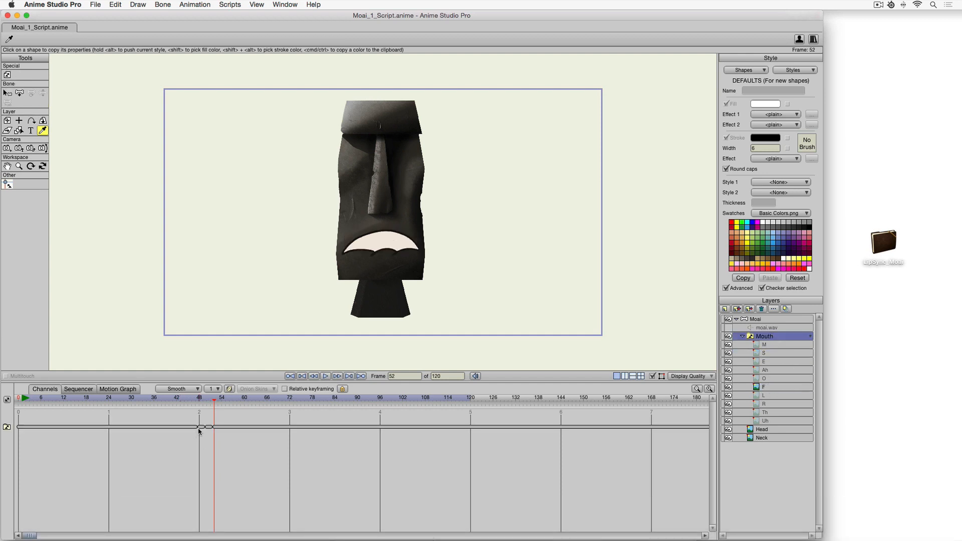
left_click_drag(205, 425, 235, 441)
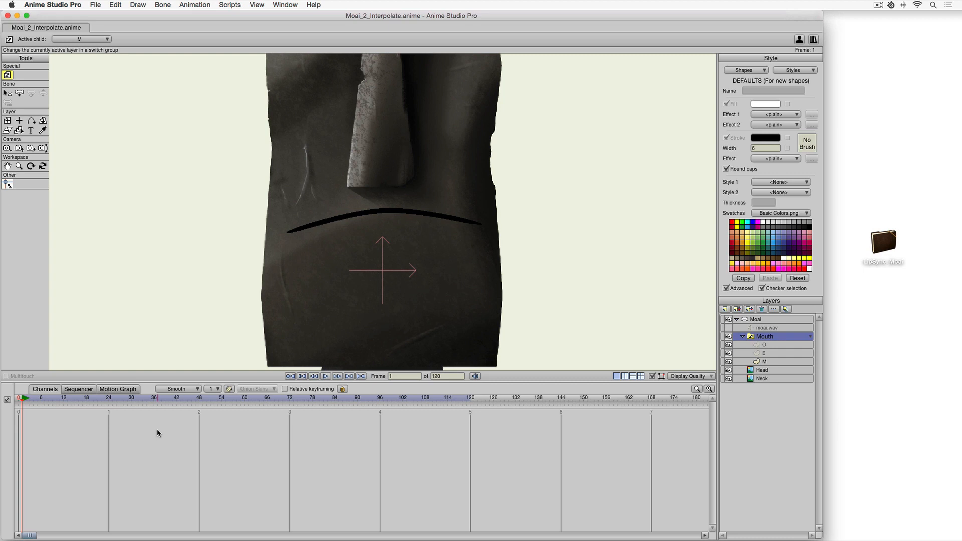
Open the Mouth switch layer's settings and check its Interpolate sub-layers option.
double_click(779, 338)
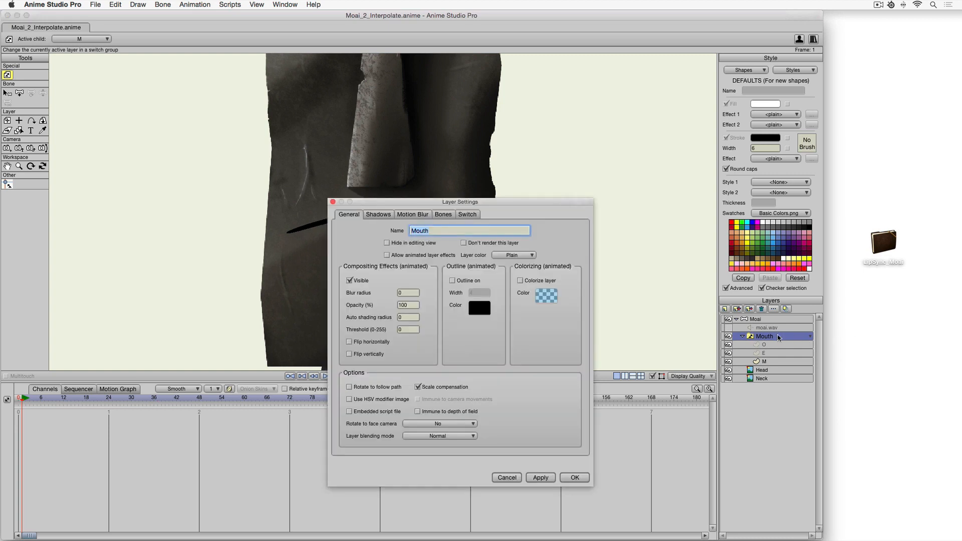
left_click(469, 214)
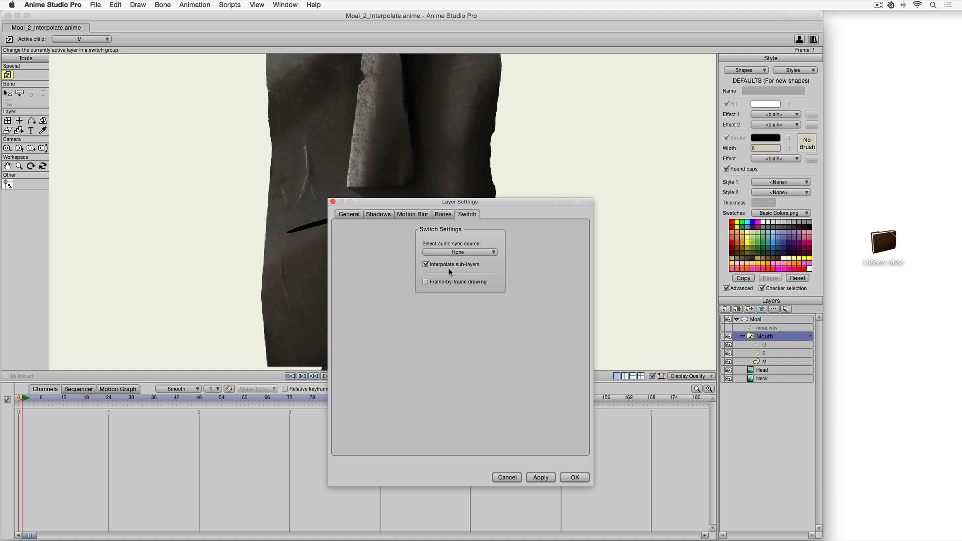
left_click(578, 479)
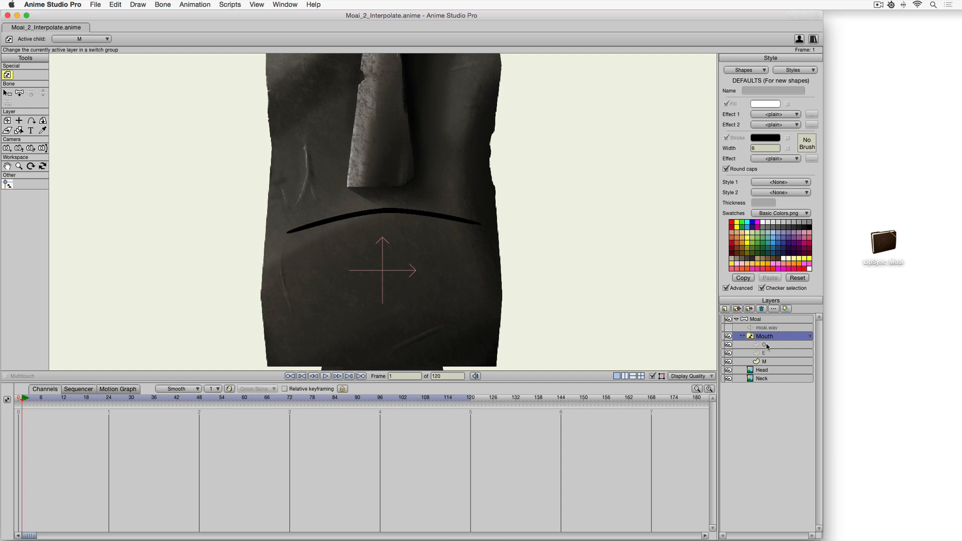
Examine the O, E and M mouth shapes inside the Mouth switch layer at frame 0.
left_click(19, 400)
left_click(771, 346)
scroll(354, 254, "up", 4)
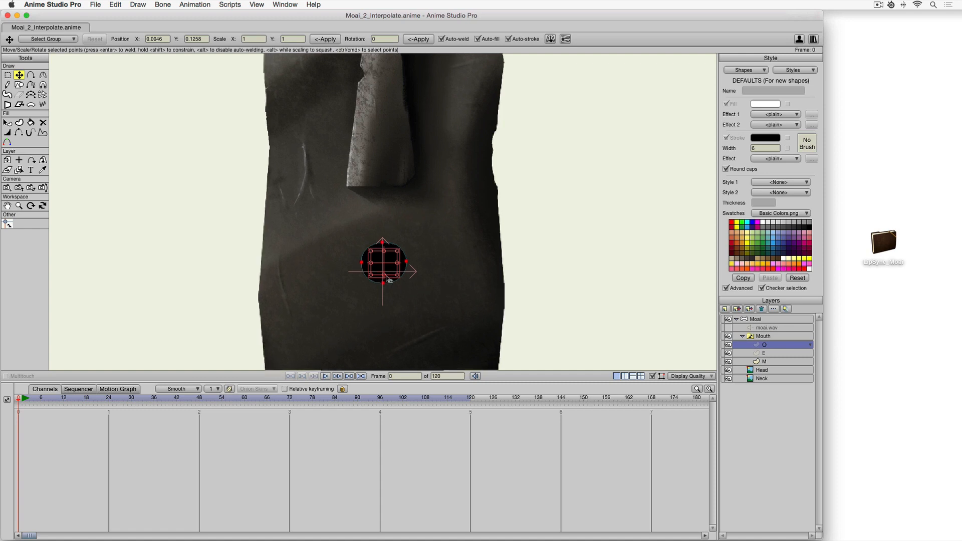
left_click_drag(409, 295, 417, 229)
scroll(418, 229, "up", 4)
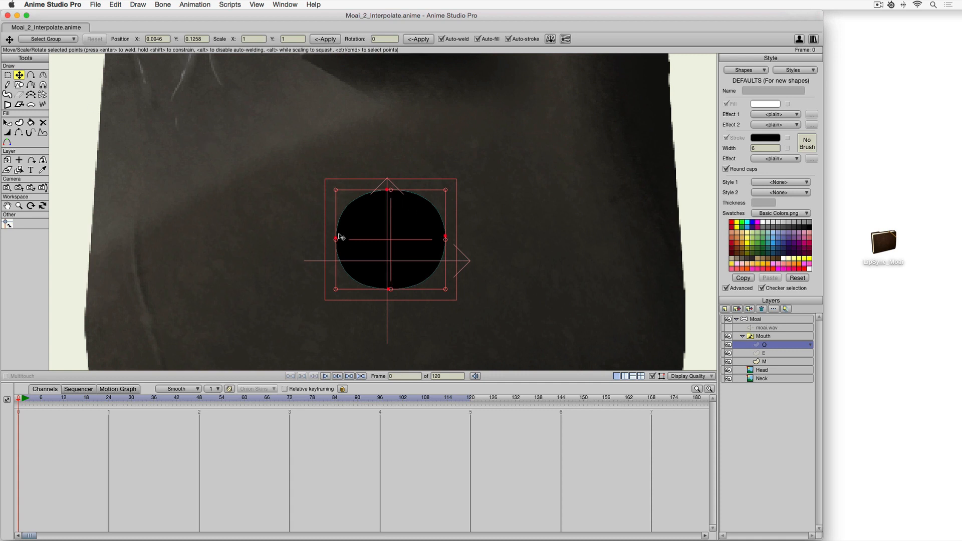
left_click(767, 354)
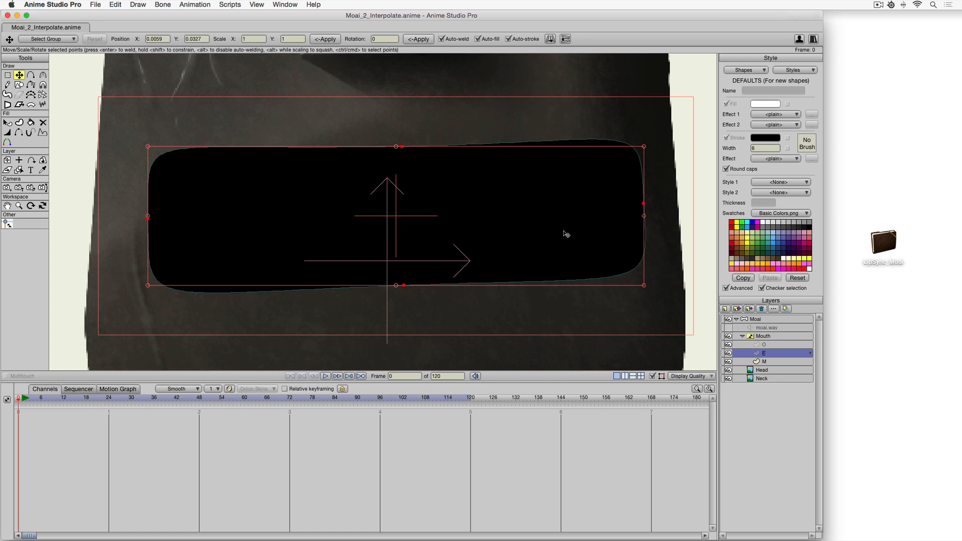
left_click(773, 362)
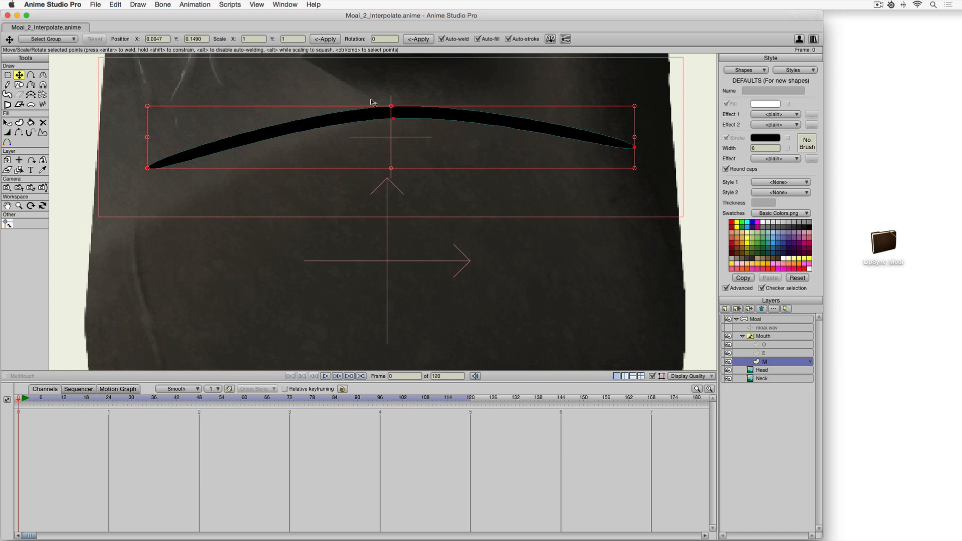
left_click(778, 338)
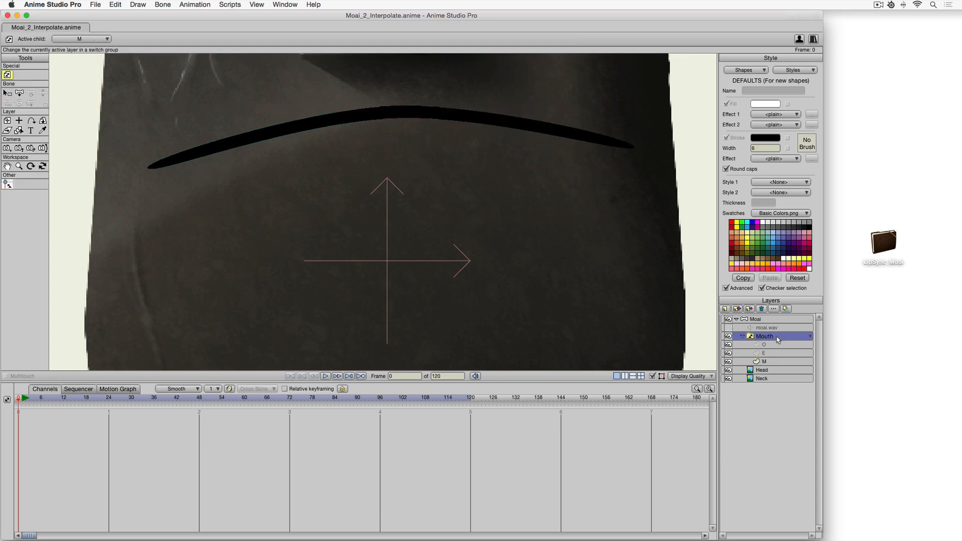
Key the Mouth switch to the M shape at frame 1 and to the E shape at frame 5.
left_click(21, 399)
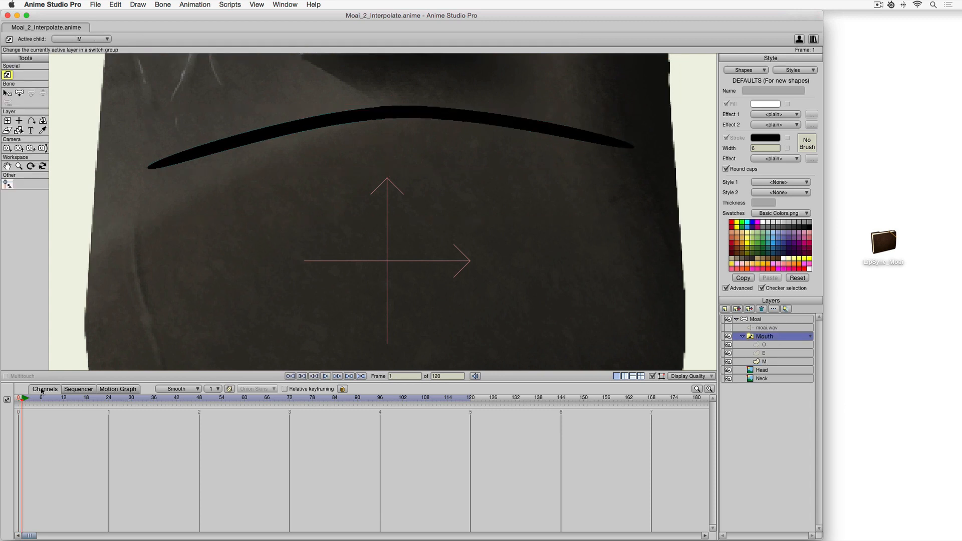
left_click(771, 363)
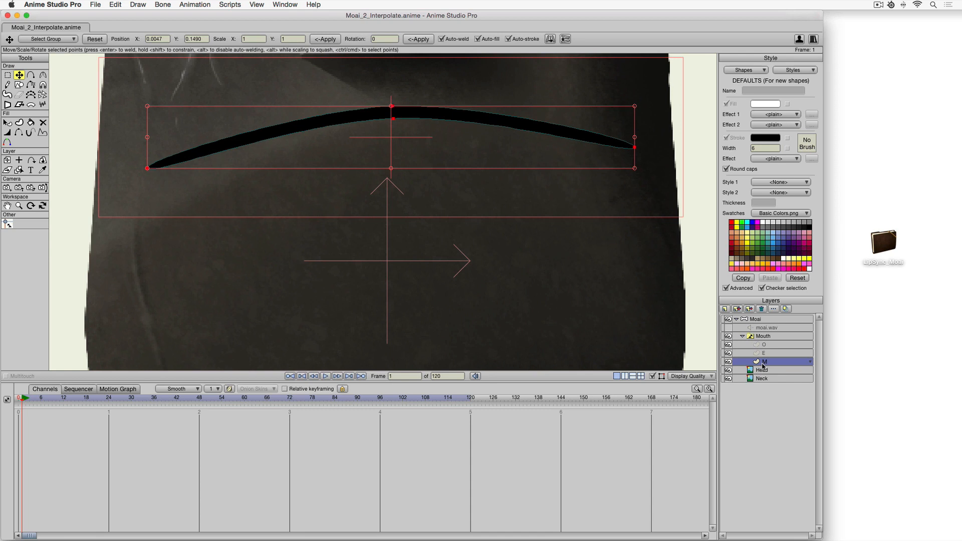
key("Right")
key("Right")
key("Right")
key("Right")
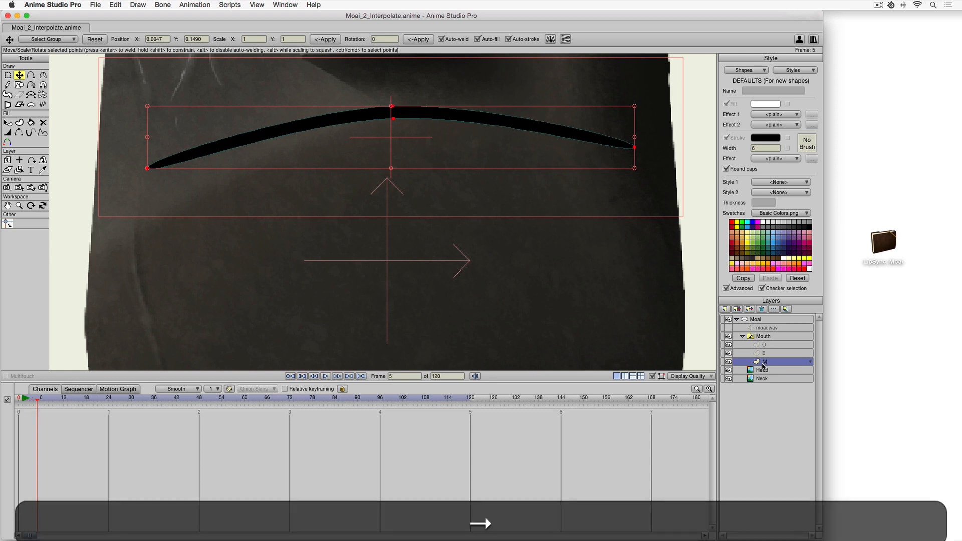
left_click(762, 355)
key("k")
At frame 9, key the Mouth switch to the O shape.
key("Right")
key("Right")
key("Right")
key("Right")
left_click(762, 346)
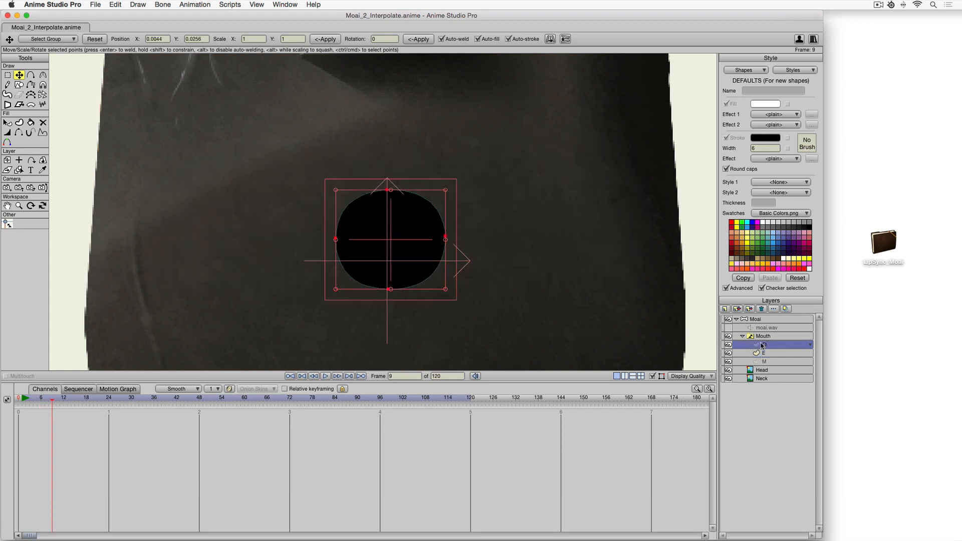
key("k")
At frame 13, key the Mouth switch back to the M shape.
key("Right")
key("Right")
key("Right")
key("Right")
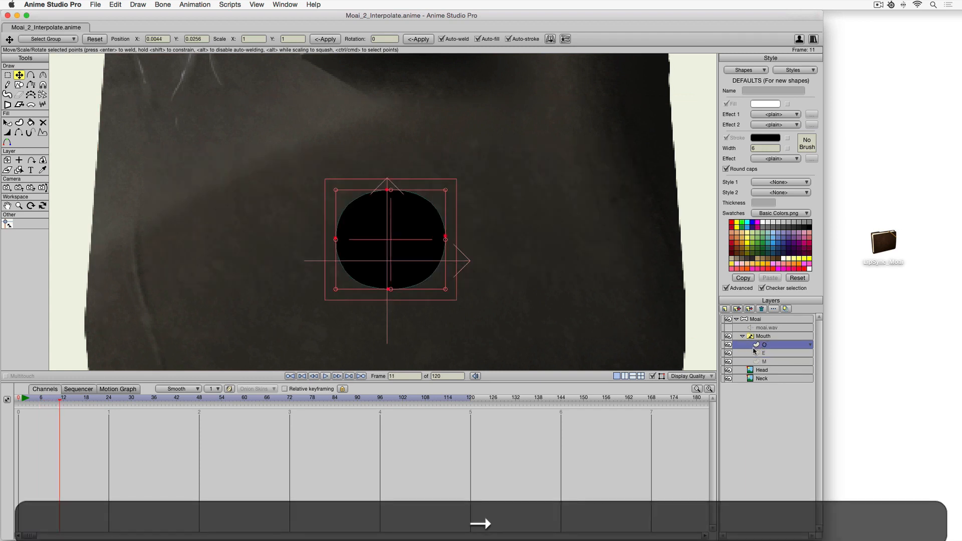
left_click(762, 362)
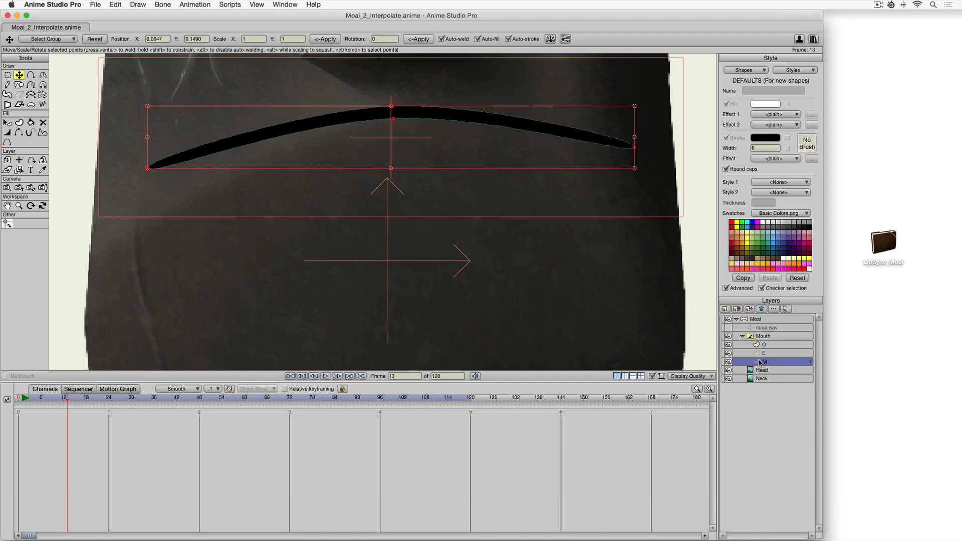
key("k")
Select the Mouth layer's keyframes and scrub the timeline to preview the interpolated mouth shapes.
left_click(765, 339)
left_click_drag(76, 424, 21, 431)
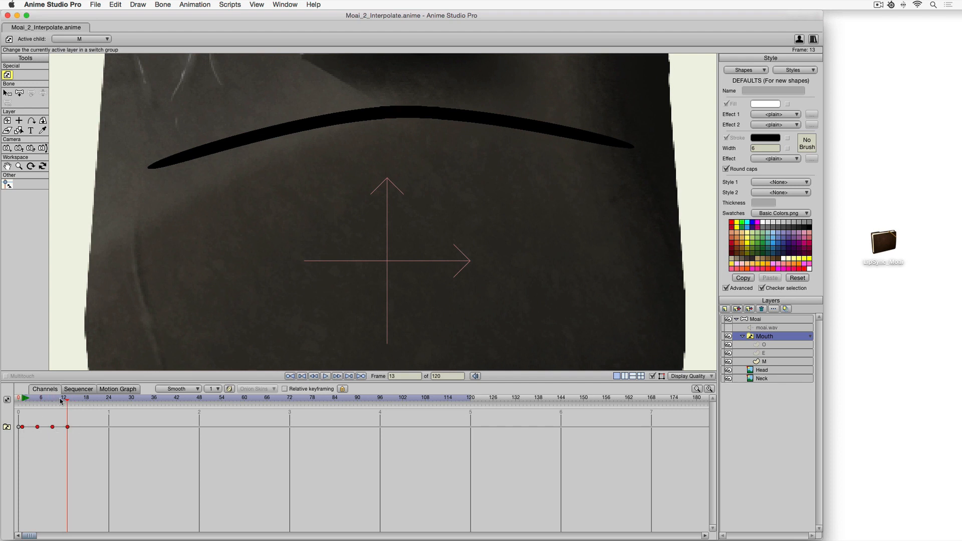
mouse_move(64, 399)
left_mouse_down()
mouse_move(22, 405)
mouse_move(65, 407)
left_mouse_up()
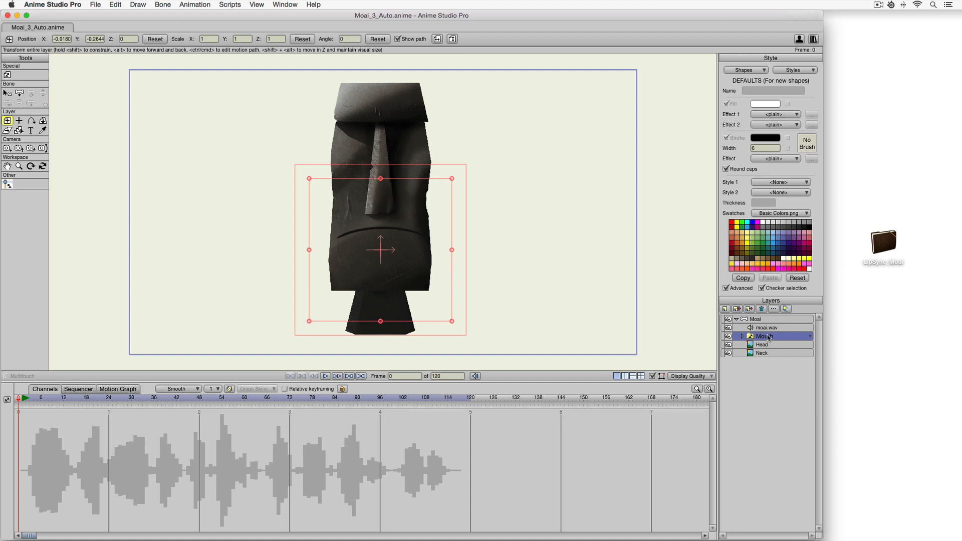
Set the Mouth switch layer's audio sync source to moai.wav in its layer settings.
double_click(769, 338)
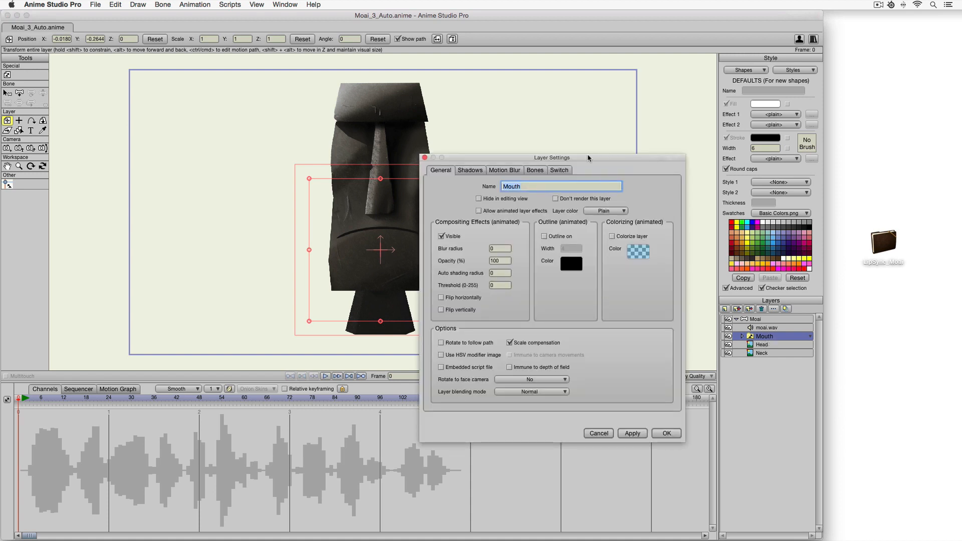
left_click(559, 171)
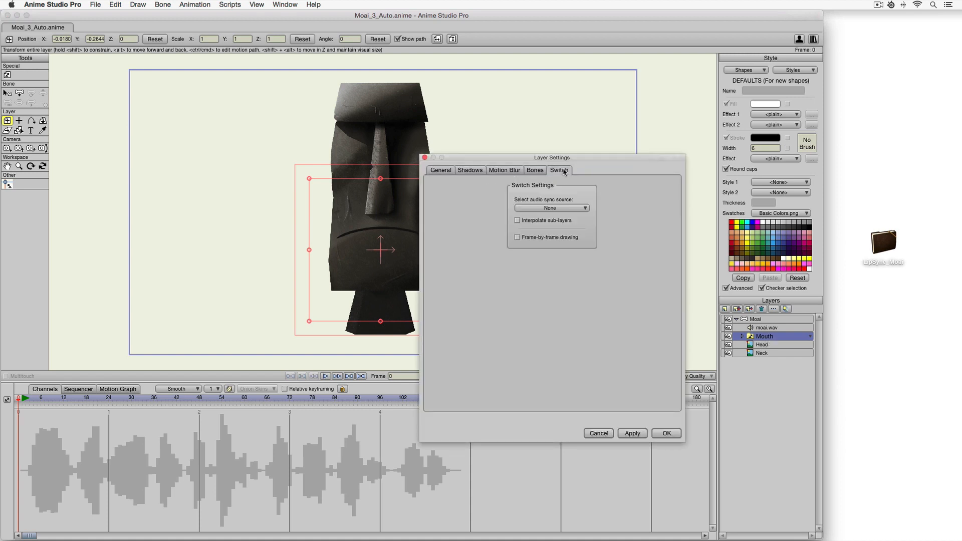
left_click(564, 209)
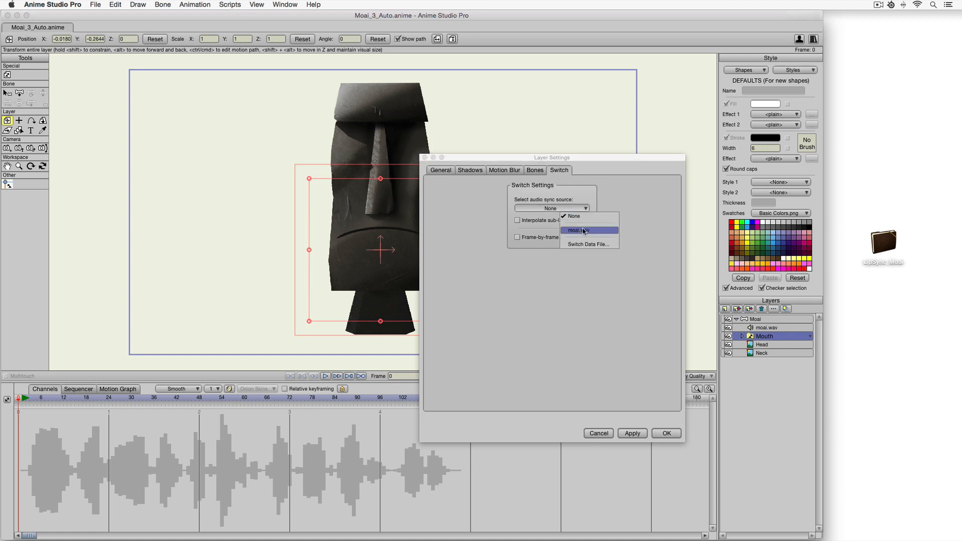
left_click(657, 441)
left_click(667, 434)
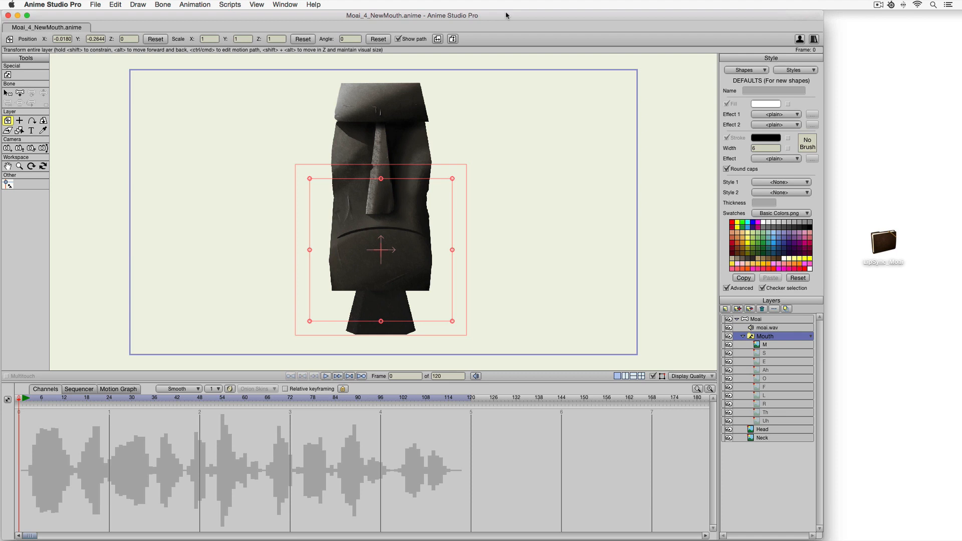
Switch to Photoshop and hide all the mouth shape layers.
key("super")
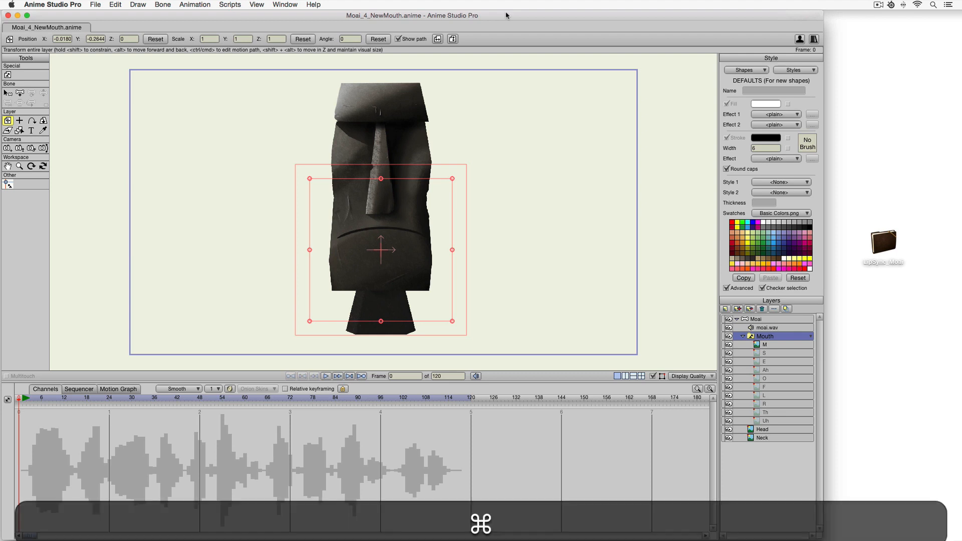
key("super+Tab")
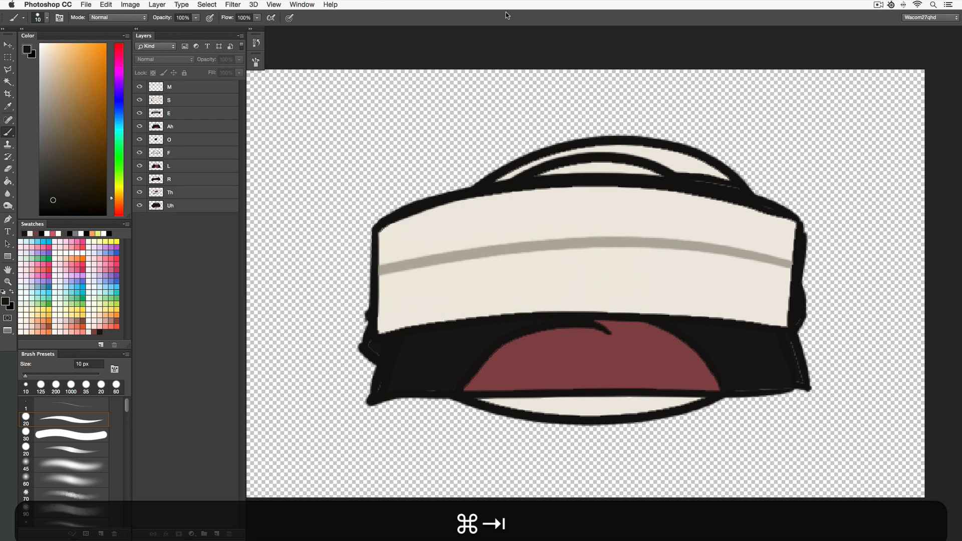
left_click_drag(139, 87, 140, 212)
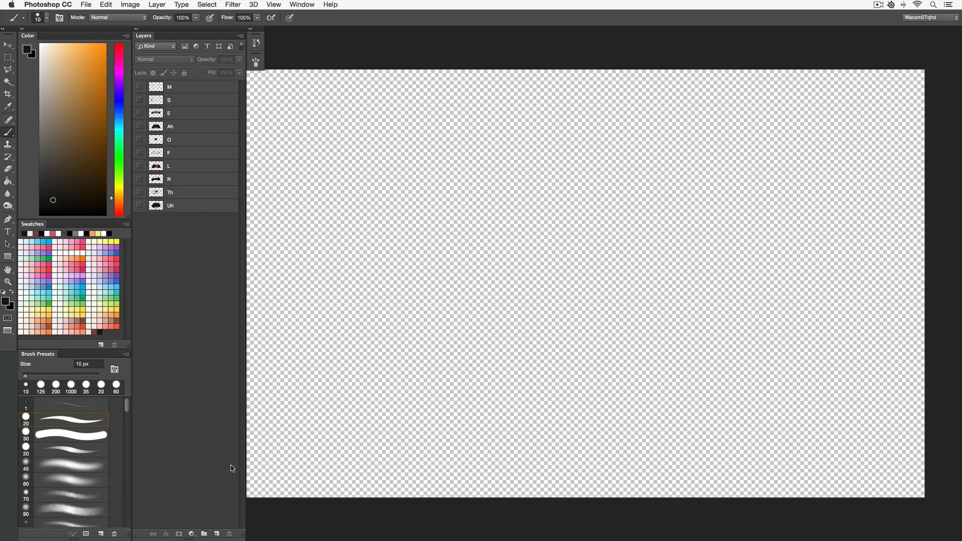
Add a new layer named M2.
left_click(216, 534)
double_click(176, 87)
type("M2")
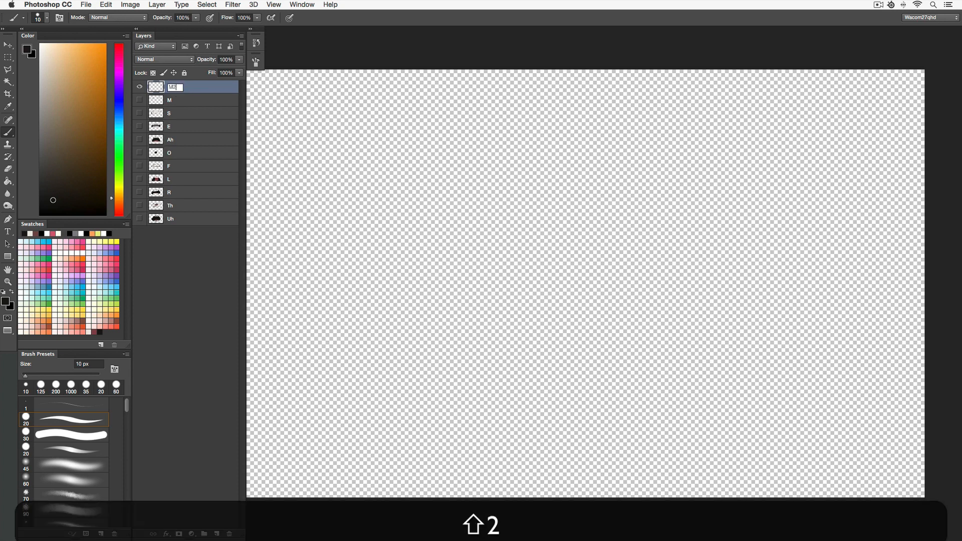
key("Return")
Brush an arched mouth stroke on the M2 layer and save the file.
key("b")
mouse_move(396, 343)
left_mouse_down()
mouse_move(422, 252)
mouse_move(514, 157)
mouse_move(627, 155)
mouse_move(697, 247)
mouse_move(707, 353)
left_mouse_up()
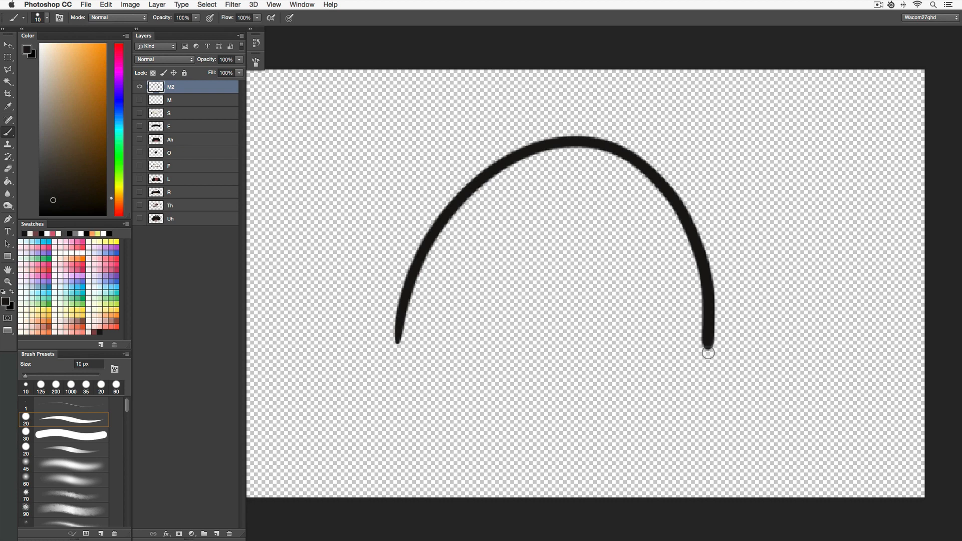
key("super+s")
Return to Anime Studio Pro and select the new M2 sub-layer of the Mouth switch.
key("super+Tab")
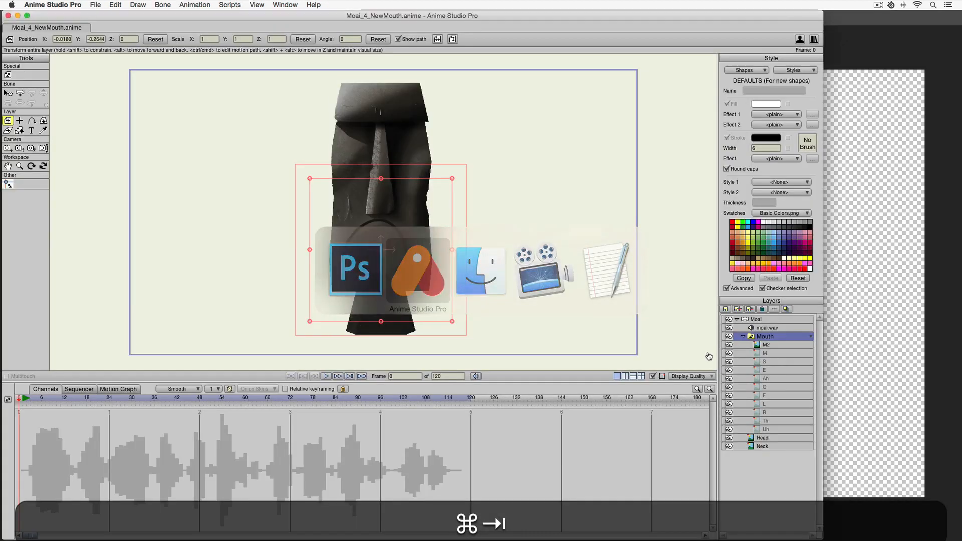
left_click(769, 346)
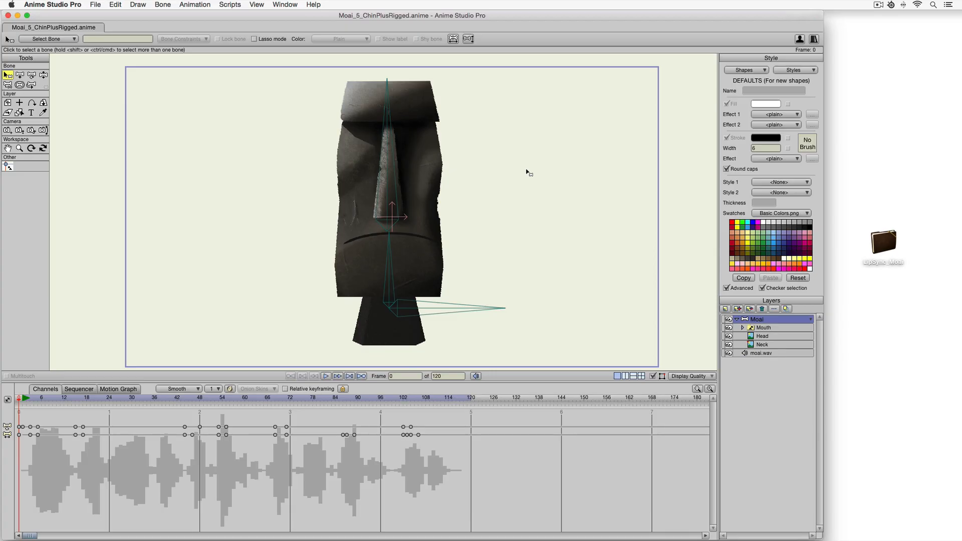
Select the head bone and examine its influence region with the Bone Strength tool.
key("b")
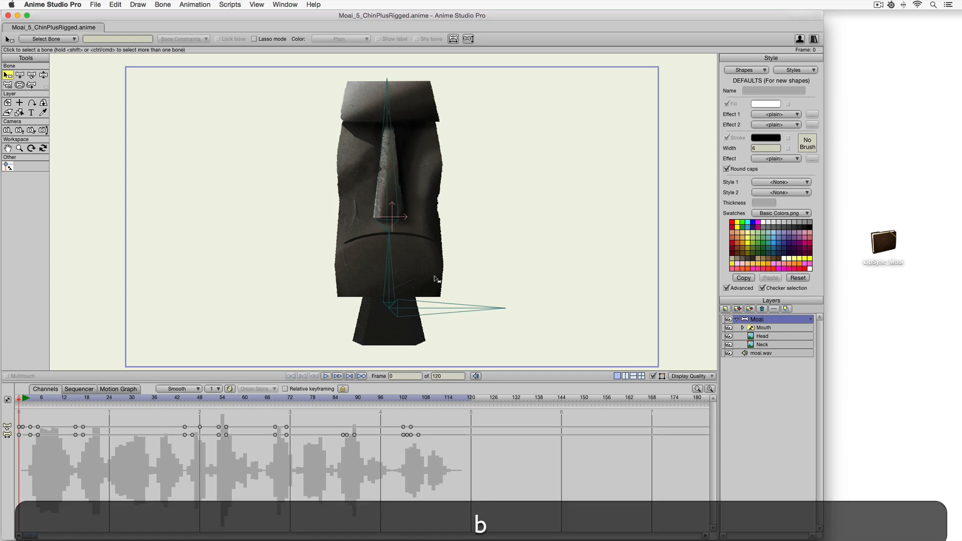
left_click(483, 333)
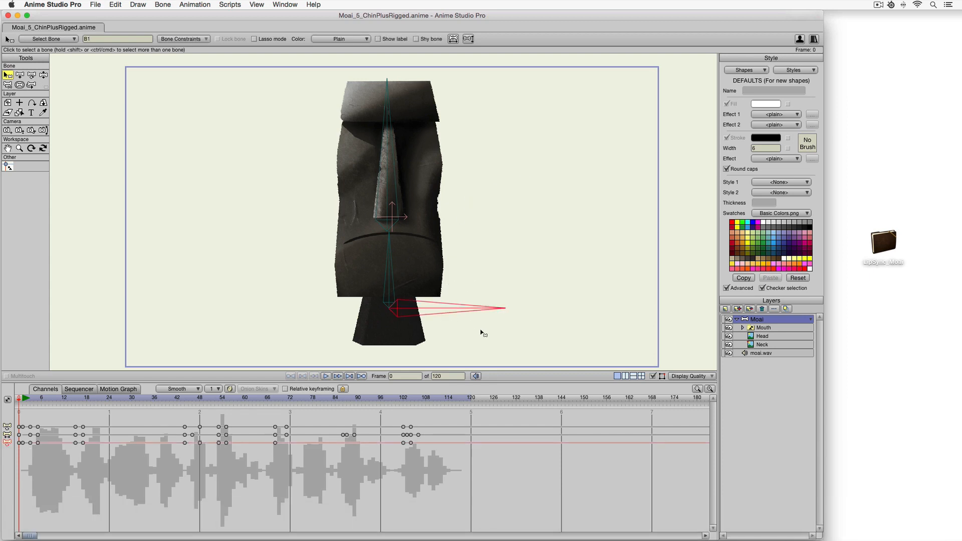
left_click(288, 294)
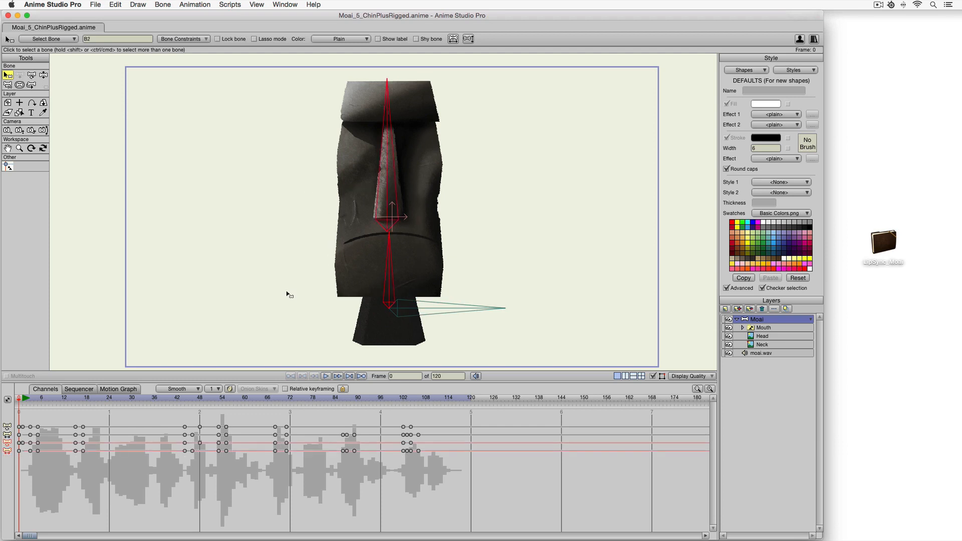
key("s")
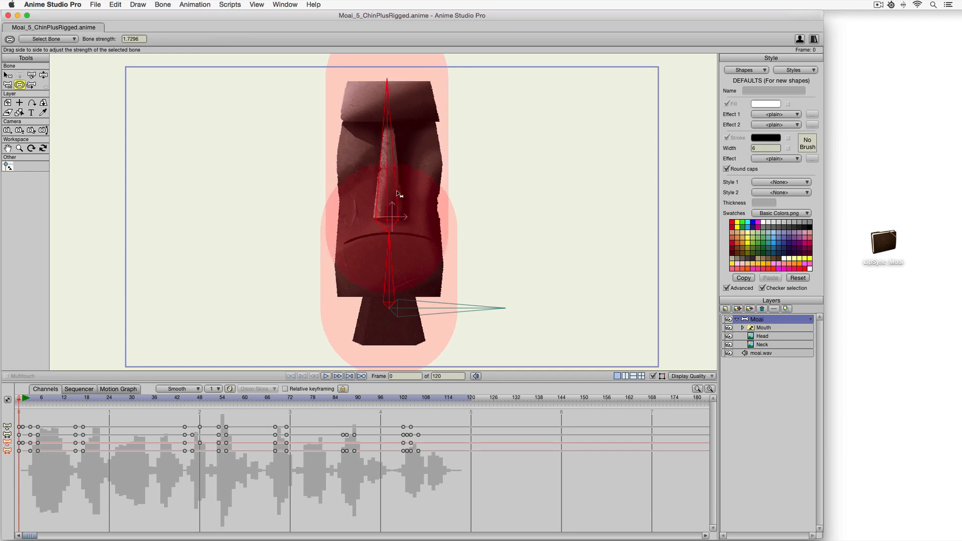
key("s")
mouse_move(390, 194)
left_mouse_down()
mouse_move(407, 194)
mouse_move(373, 189)
mouse_move(386, 191)
left_mouse_up()
key("z")
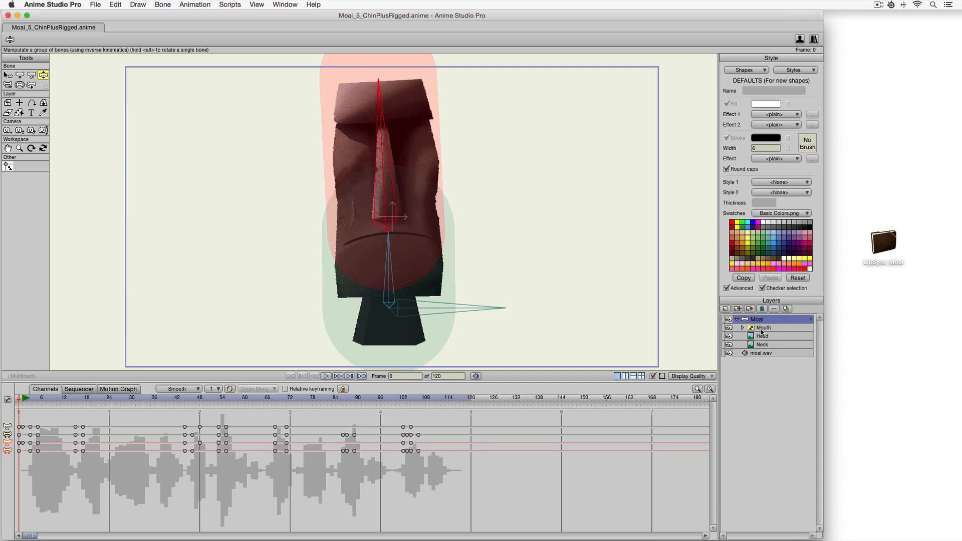
Hide the Mouth layer and examine the Head image layer with the crop tool.
left_click(729, 329)
scroll(396, 220, "up", 3)
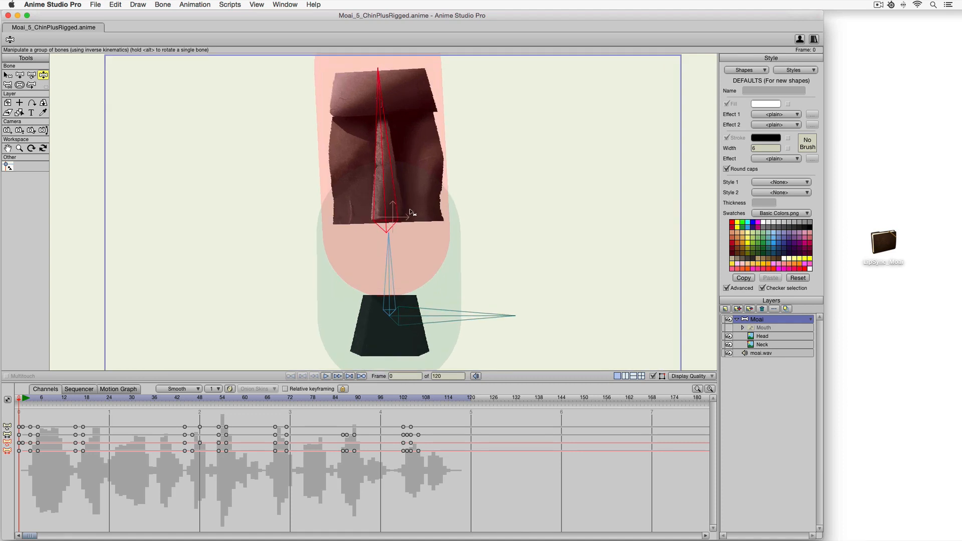
left_click(764, 336)
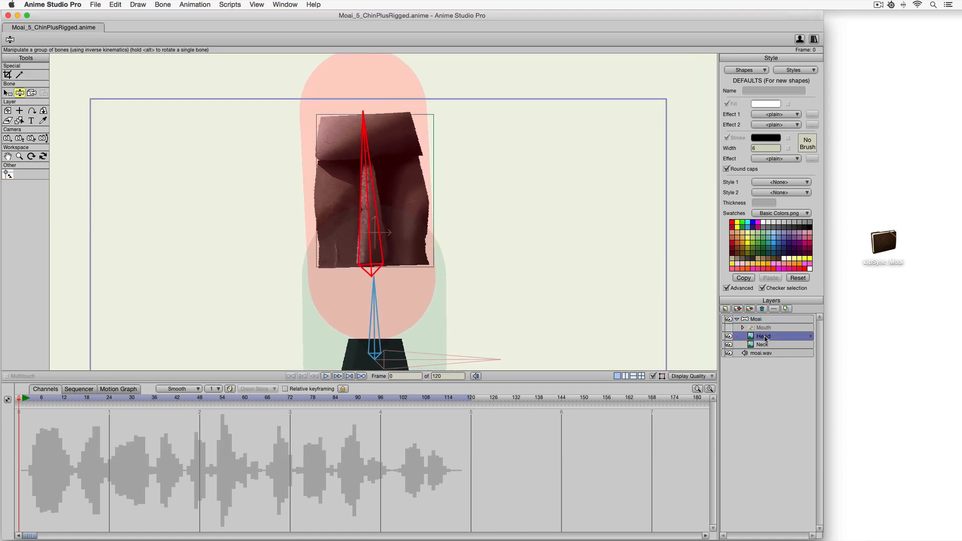
left_click(7, 75)
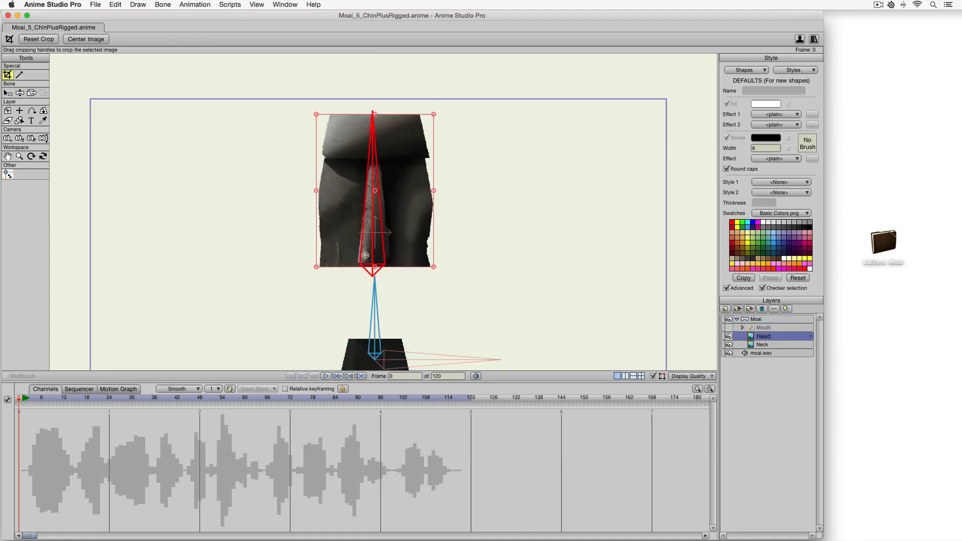
scroll(394, 270, "up", 1)
scroll(394, 270, "up", 1)
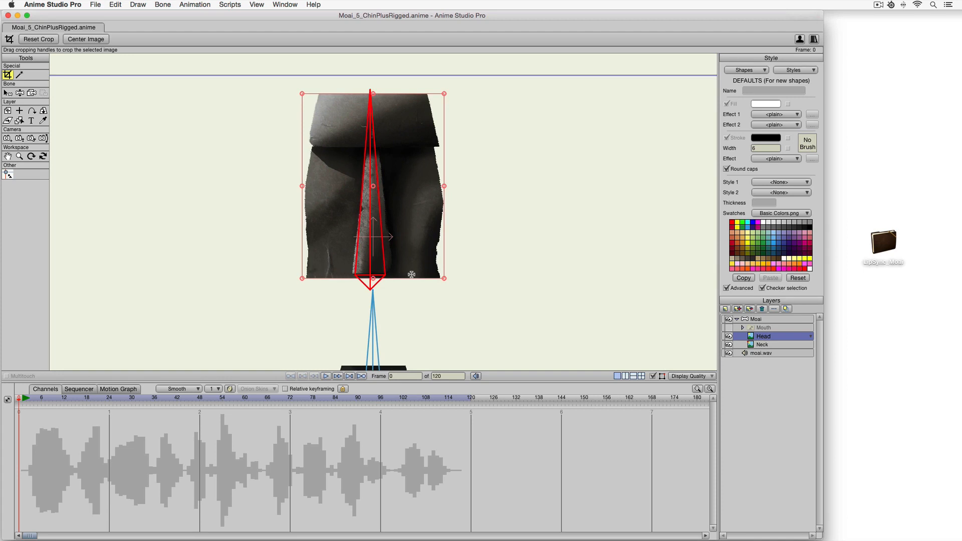
Hide the Head layer, show the Mouth layer again and expand its M group to reveal the Chin sub-layer.
left_click(728, 336)
left_click(728, 328)
left_click(742, 328)
left_click(764, 336)
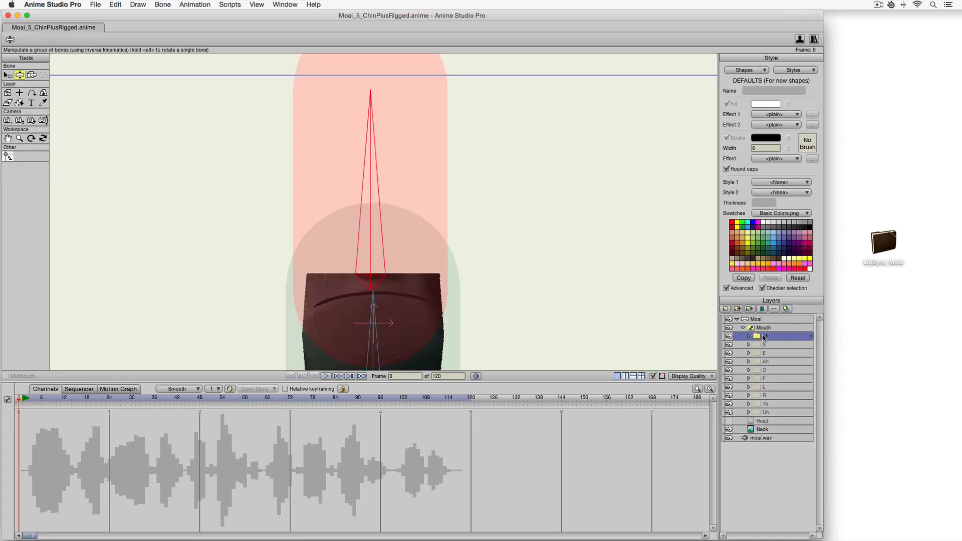
left_click(749, 337)
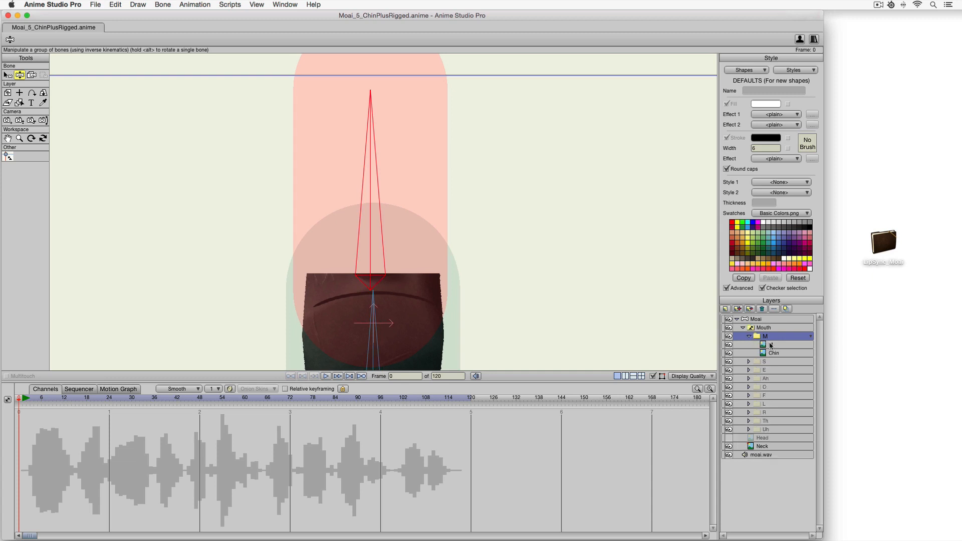
Select the Chin sub-layer of the M group and inspect its image bounds with the crop tool.
left_click(771, 345)
scroll(419, 278, "down", 1)
scroll(419, 278, "up", 3)
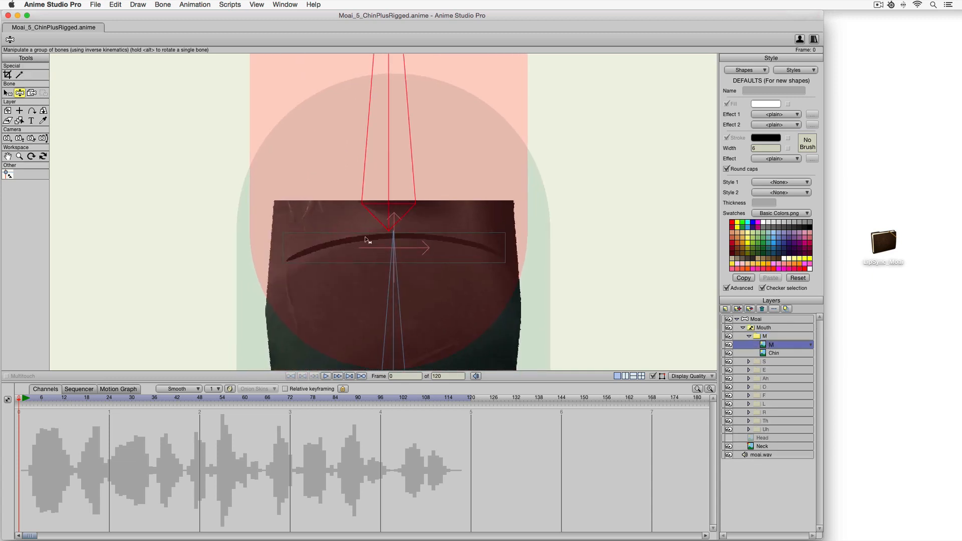
key("b")
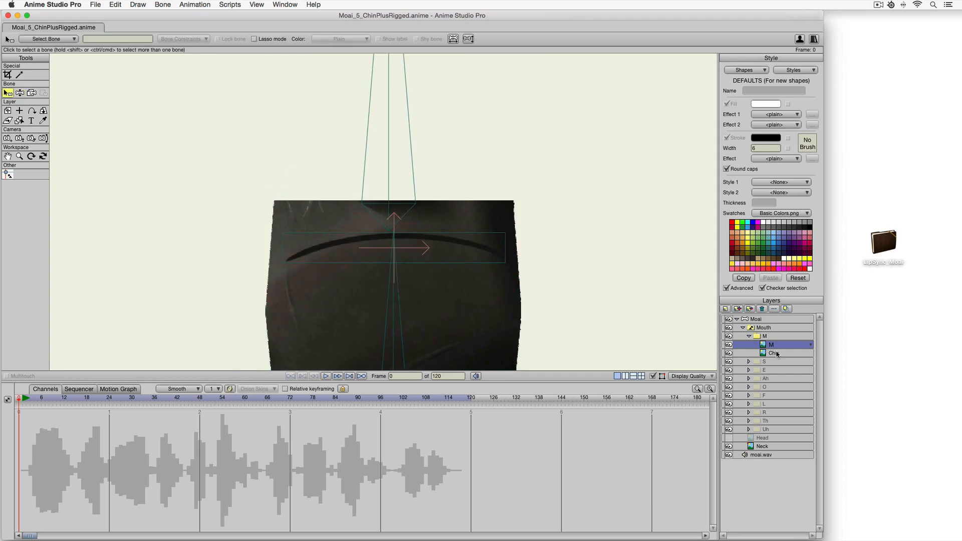
left_click(775, 353)
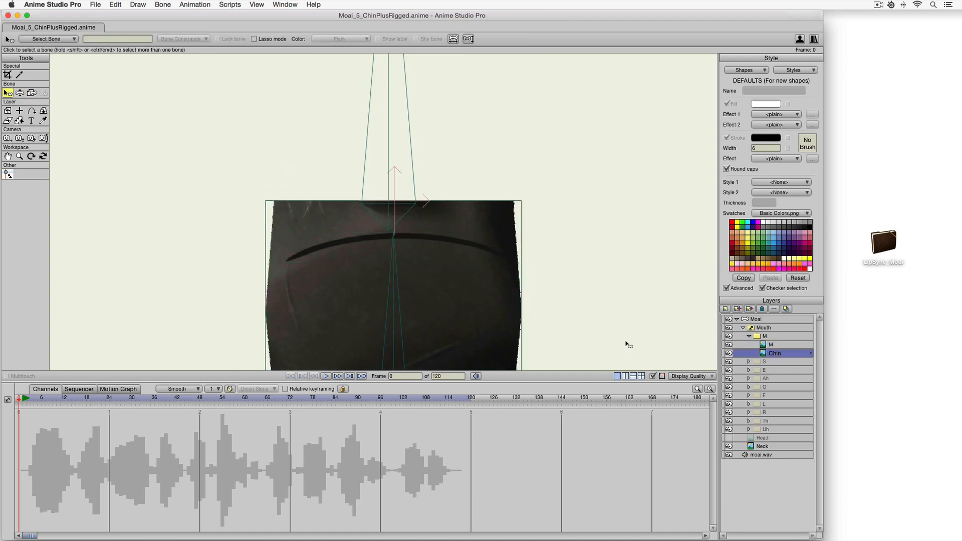
left_click_drag(535, 302, 526, 243)
left_click(7, 75)
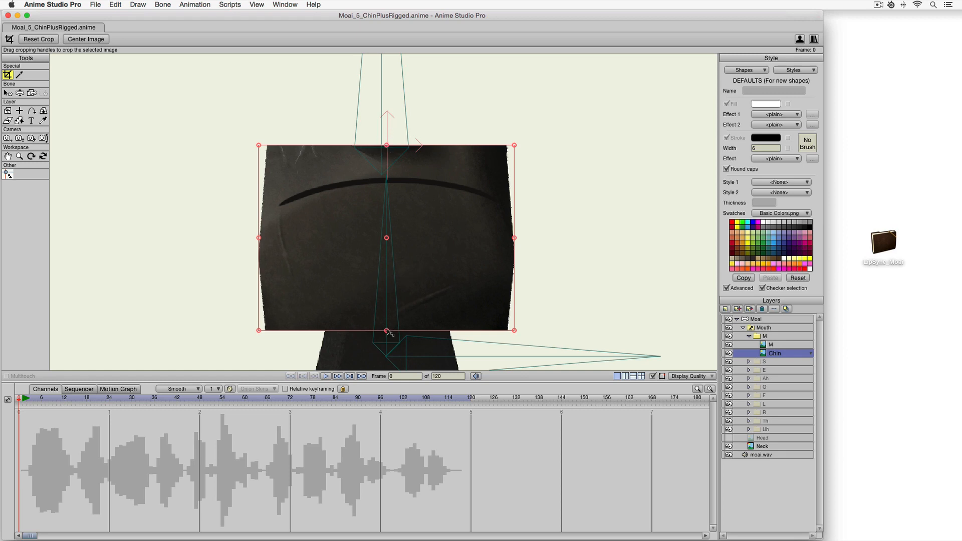
left_click(8, 110)
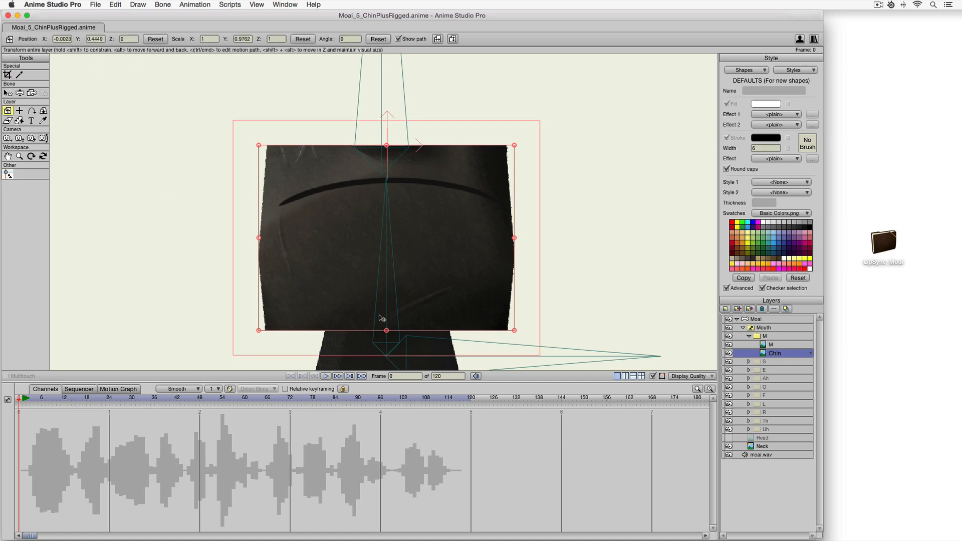
mouse_move(387, 332)
left_mouse_down()
mouse_move(391, 282)
mouse_move(396, 327)
left_mouse_up()
key("super+z")
Select the M group and preview each mouth sub-layer of the switch, from S through Uh.
left_click(766, 337)
left_click_drag(545, 258, 551, 236)
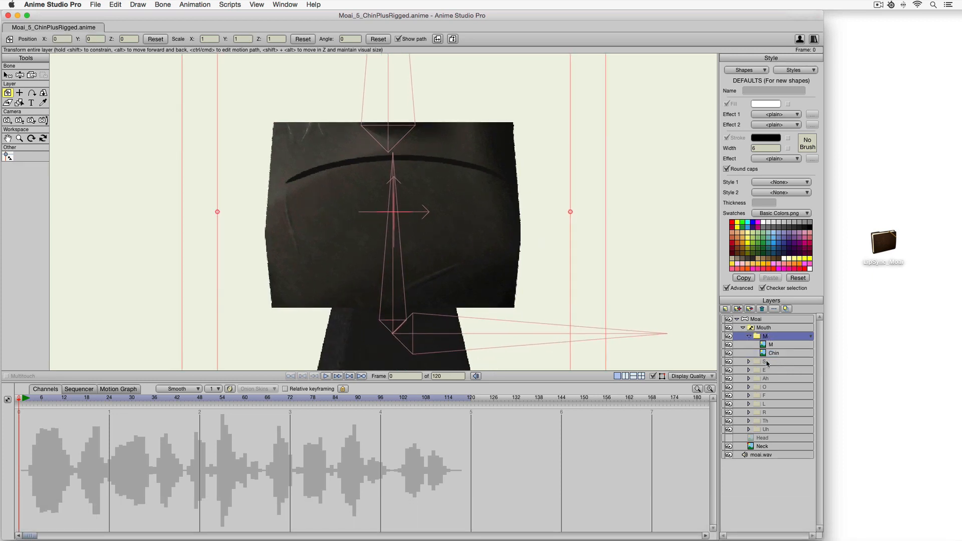
left_click(766, 362)
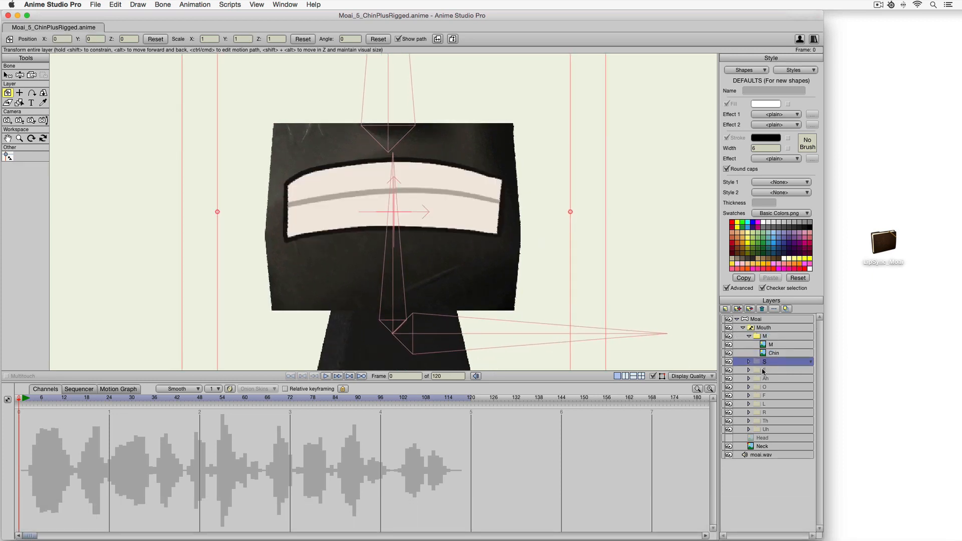
left_click(763, 370)
left_click(767, 379)
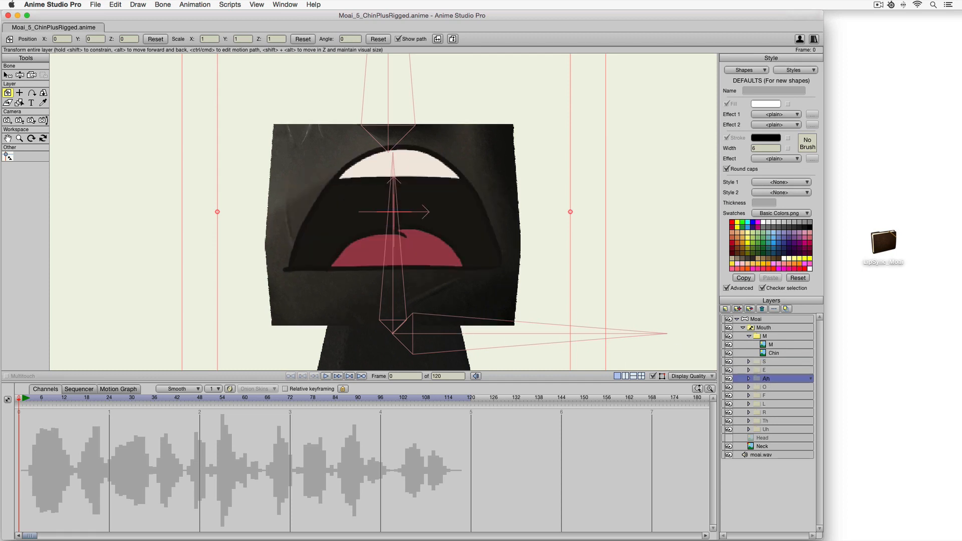
left_click(765, 388)
left_click(765, 396)
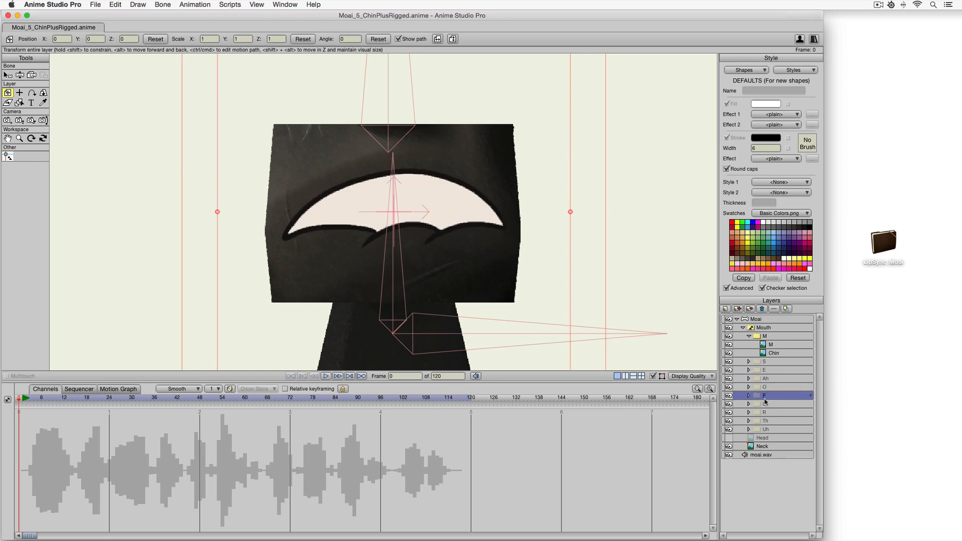
left_click(765, 404)
left_click(765, 413)
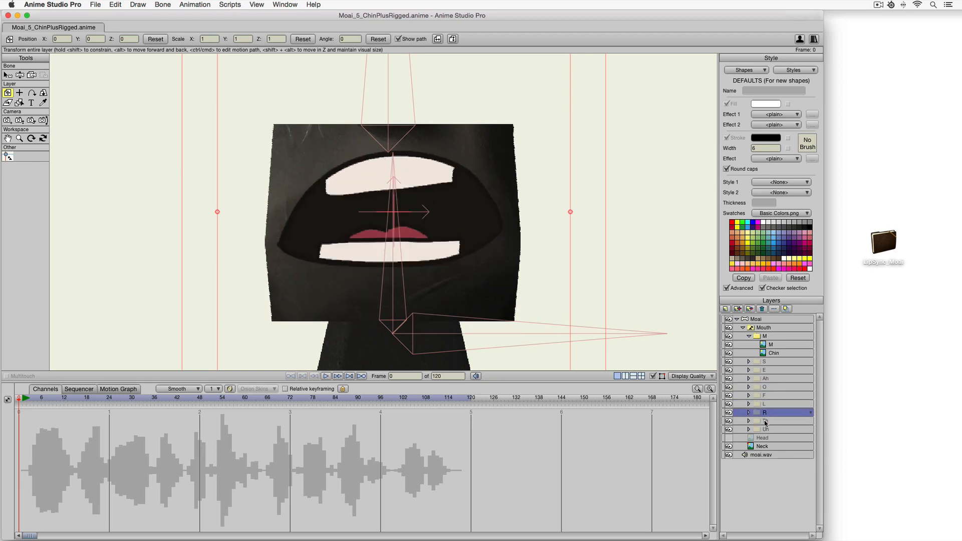
left_click(766, 421)
left_click(767, 430)
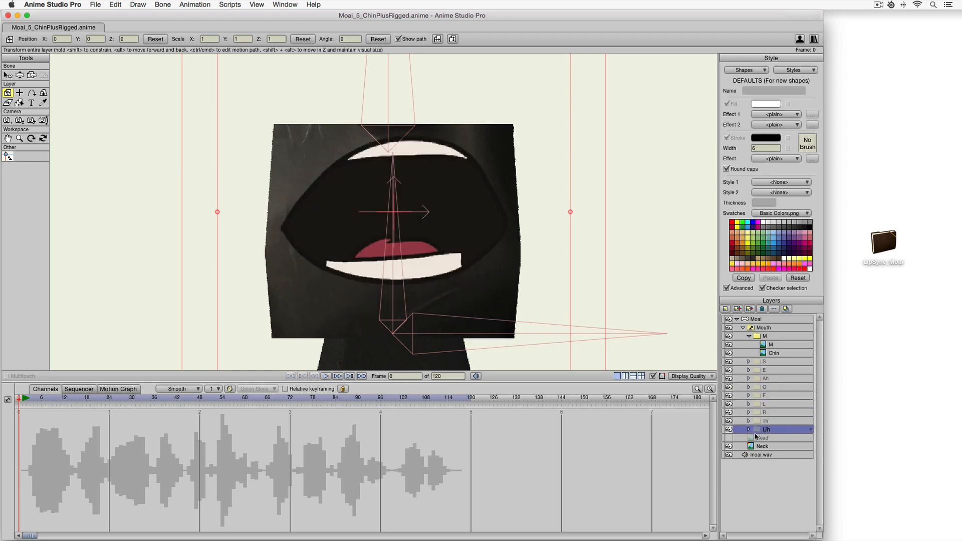
Make the Head layer visible again, select the top Moai layer and fit the view to the canvas.
left_click(729, 438)
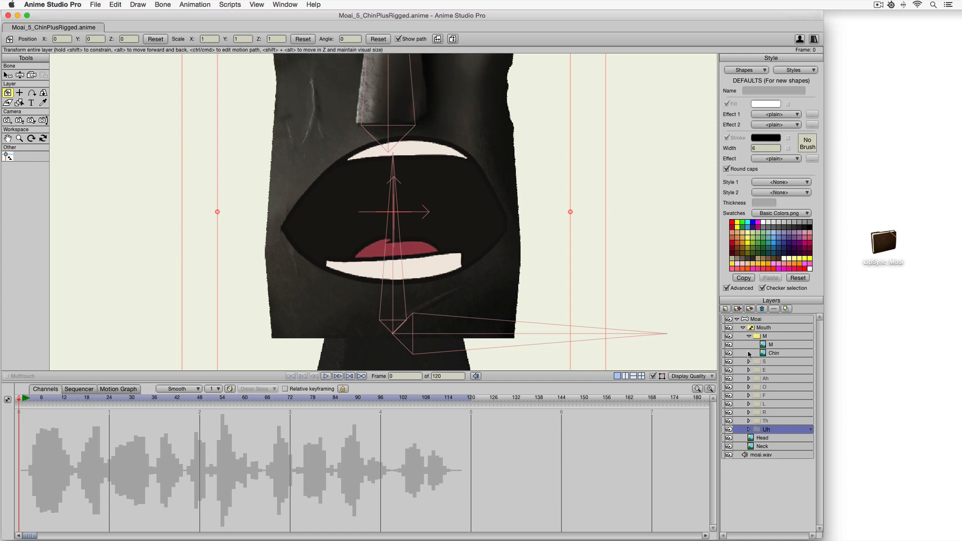
left_click(754, 320)
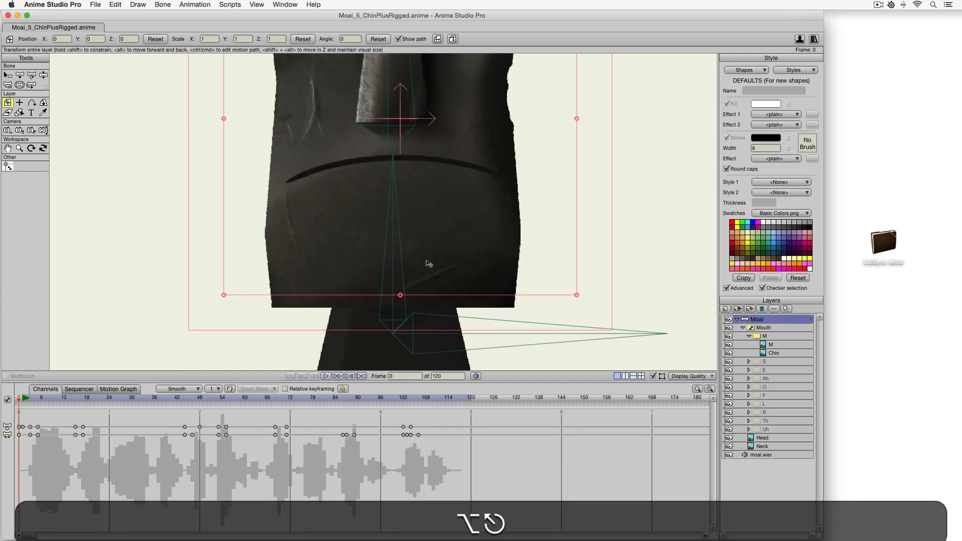
key("alt+Escape")
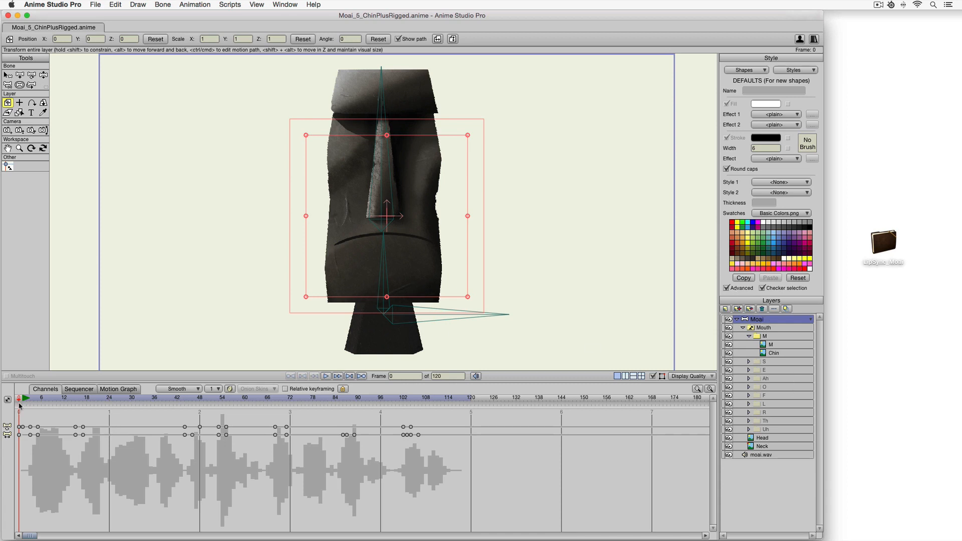
Play back the animation to review the lip sync with the rigged chin, then stop playback.
key("space")
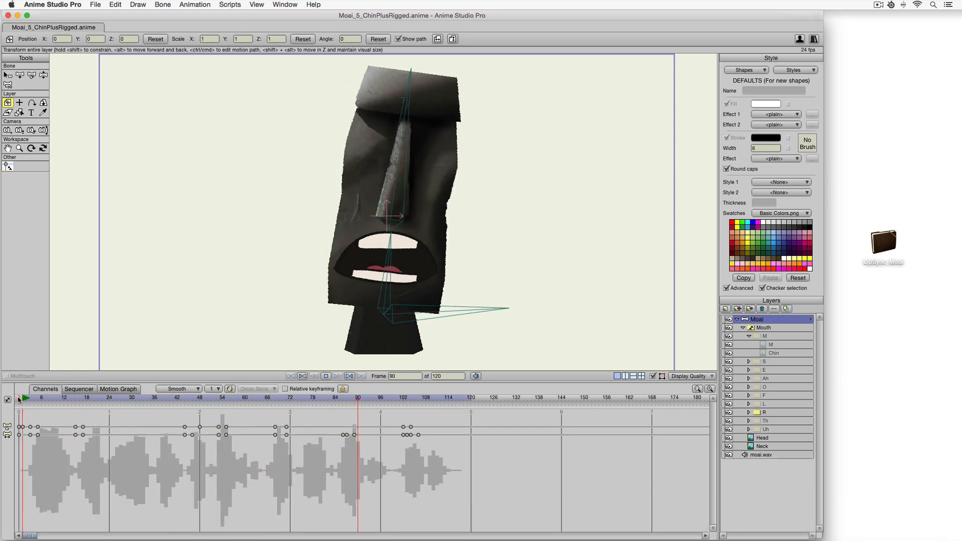
key("space")
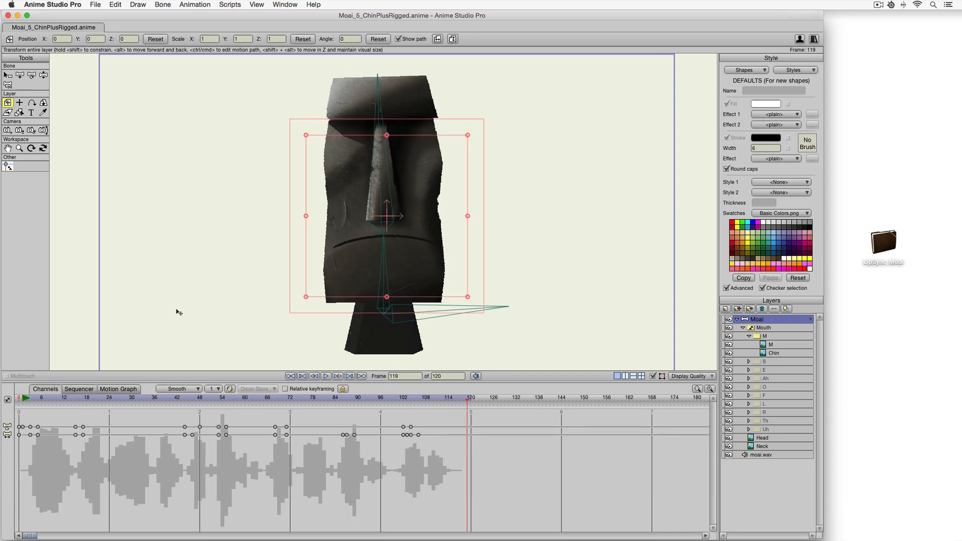